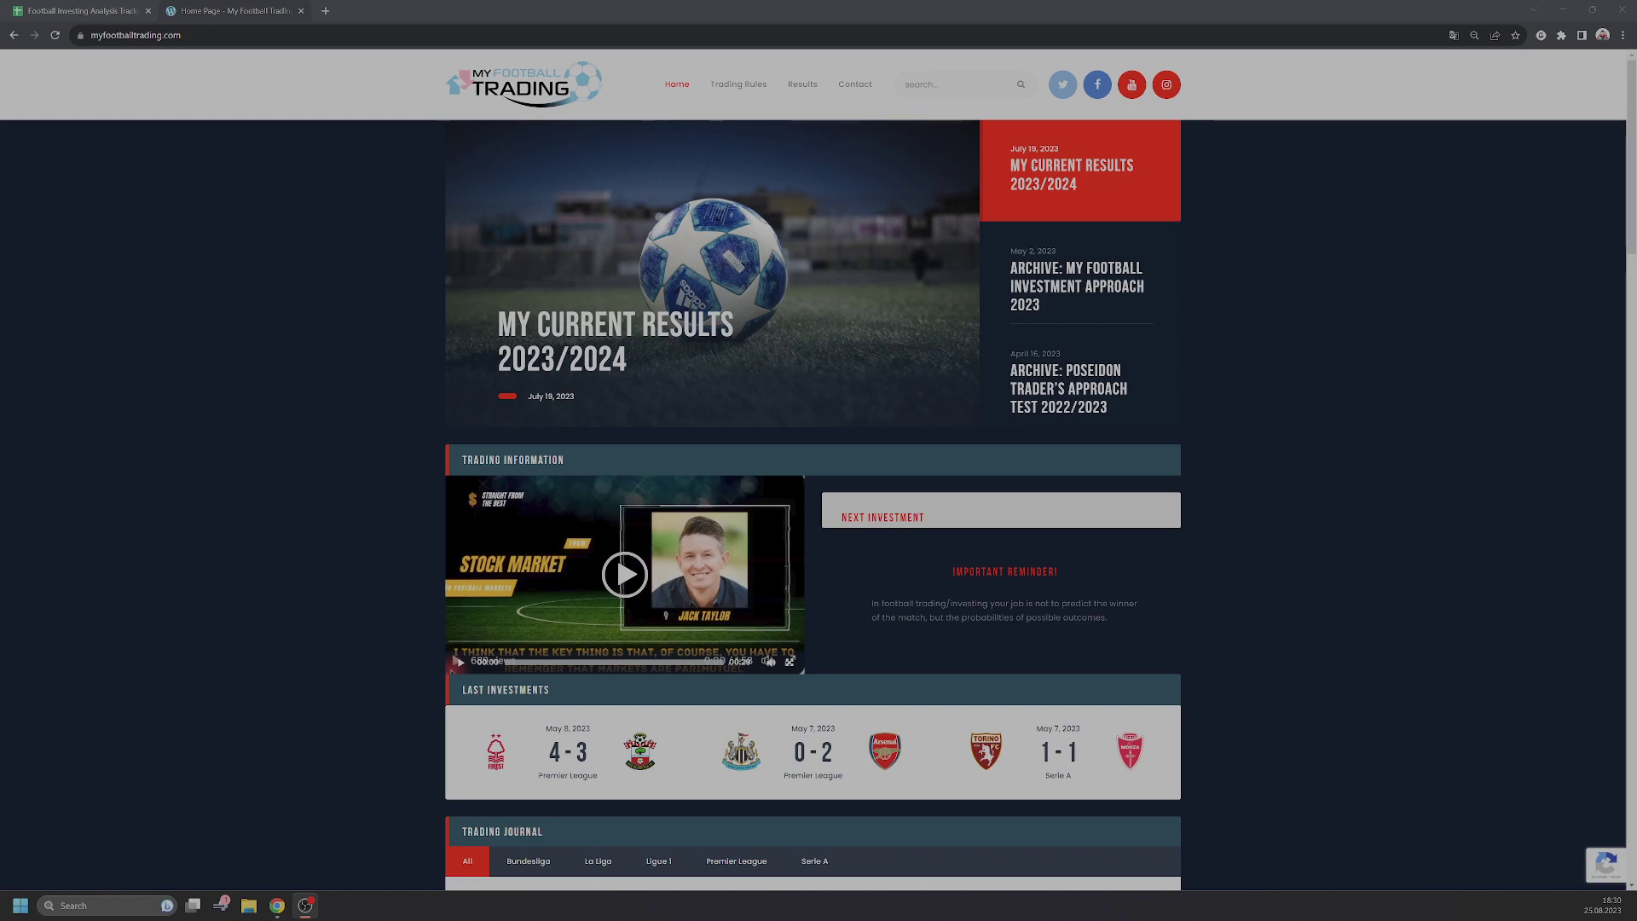
# Switch to the Football Investing Analysis Tracker spreadsheet tab in Chrome.
pyautogui.click(88, 10)
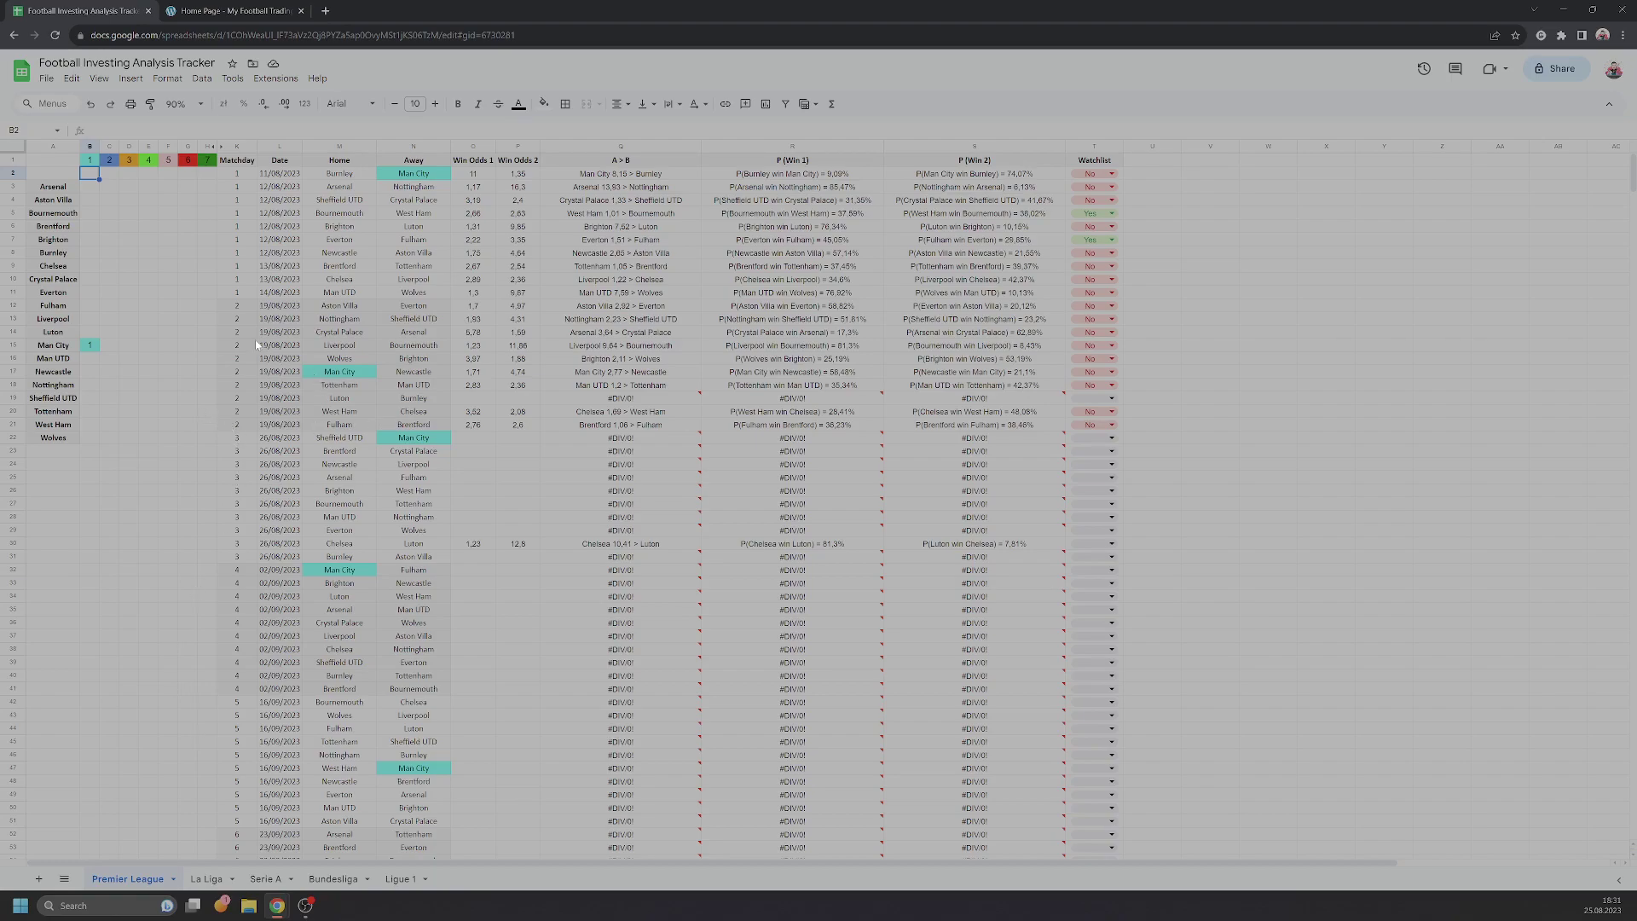
pyautogui.click(186, 104)
# Set the Premier League sheet zoom to 100% and move to the matchday 3 Win Odds cells.
pyautogui.click(184, 186)
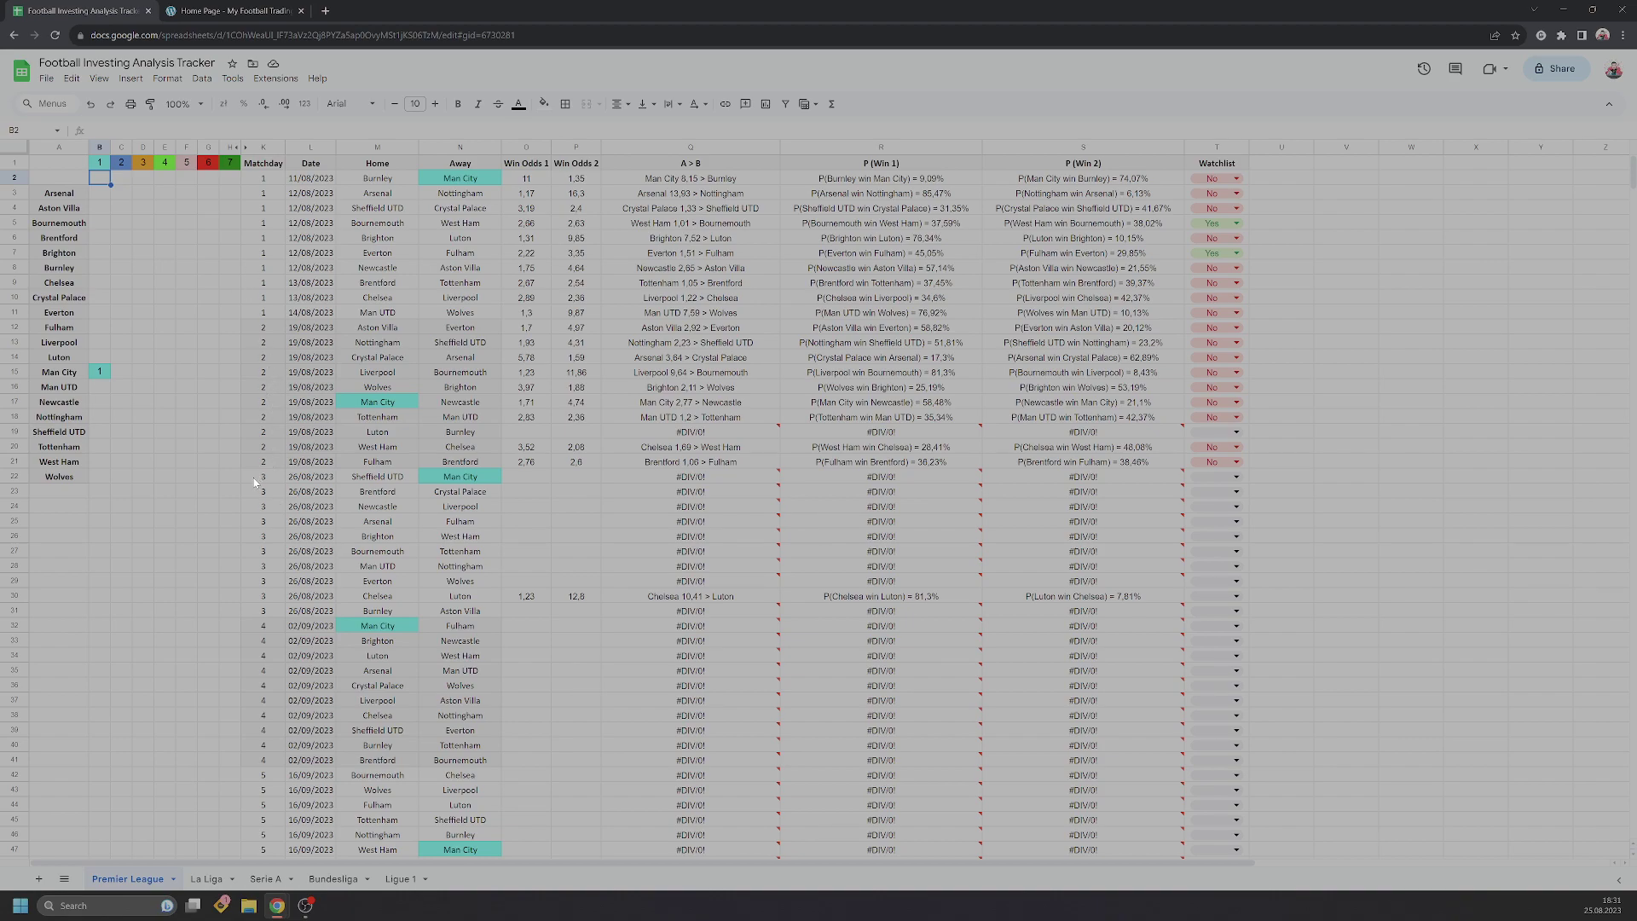
pyautogui.click(23, 481)
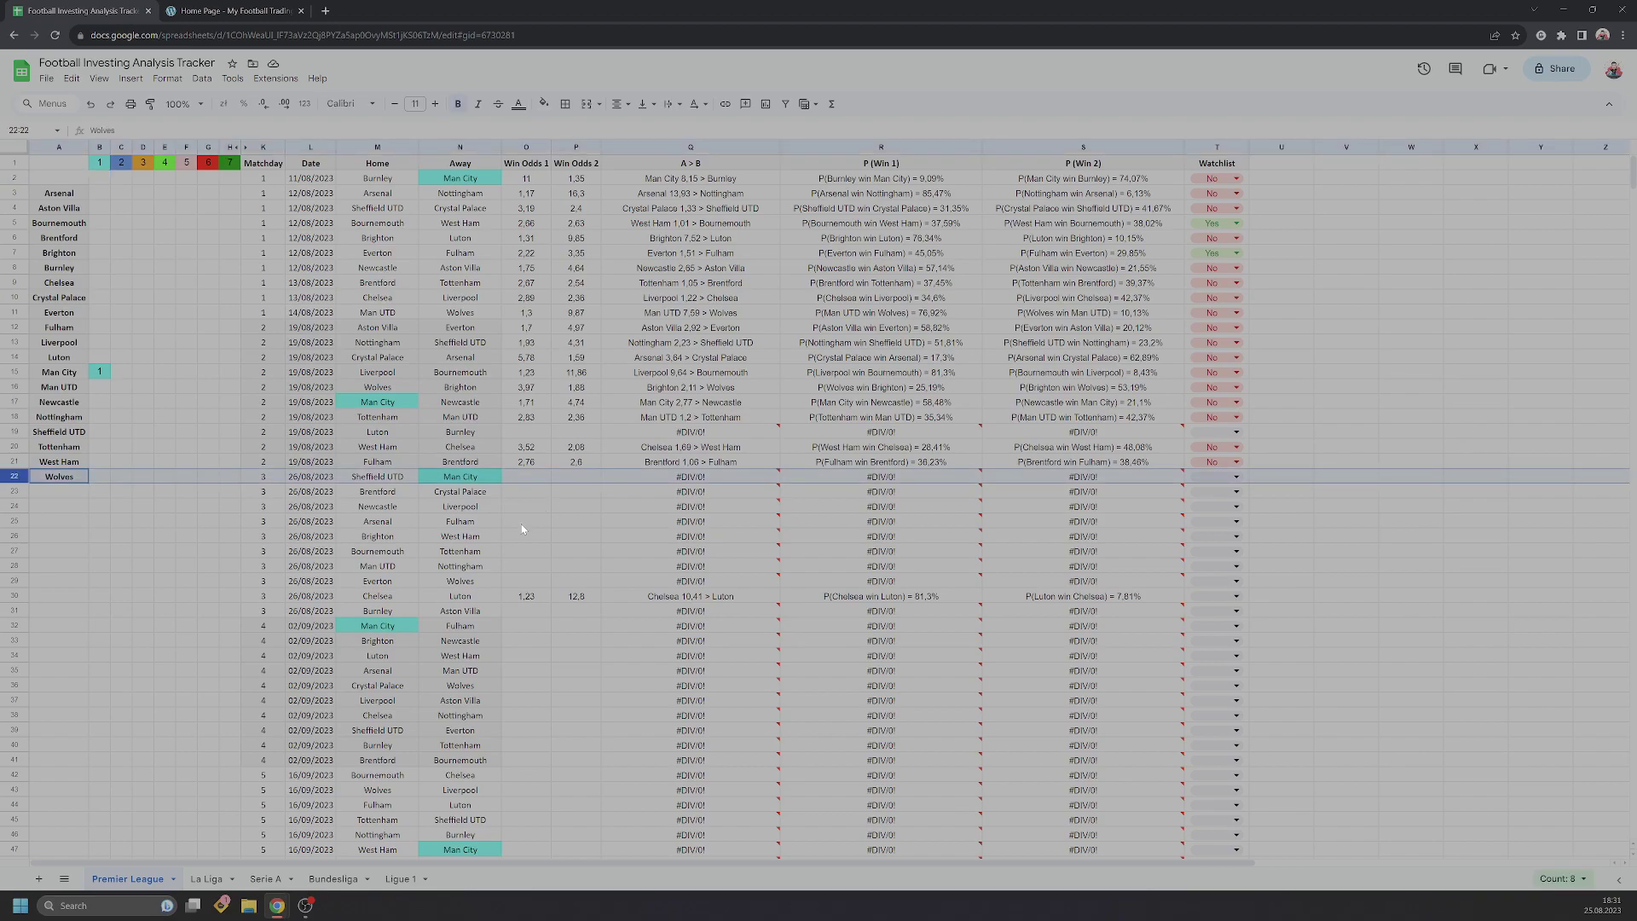
pyautogui.moveTo(640, 626)
pyautogui.click(529, 478)
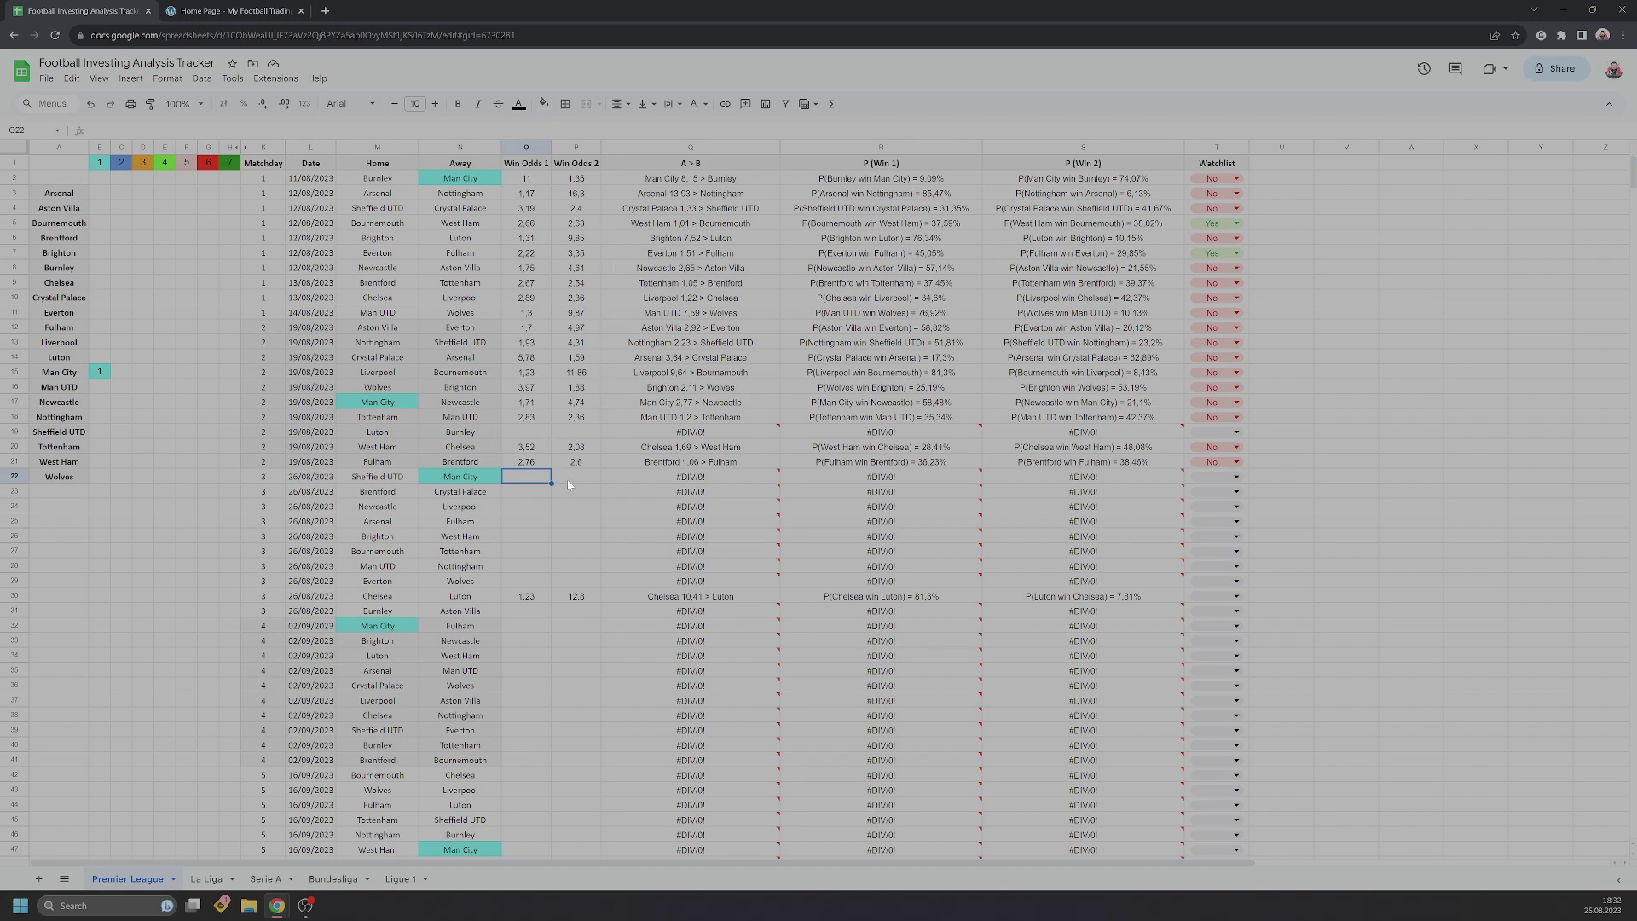
pyautogui.press('Down')
pyautogui.press('Down')
pyautogui.press('Down')
pyautogui.press('Down')
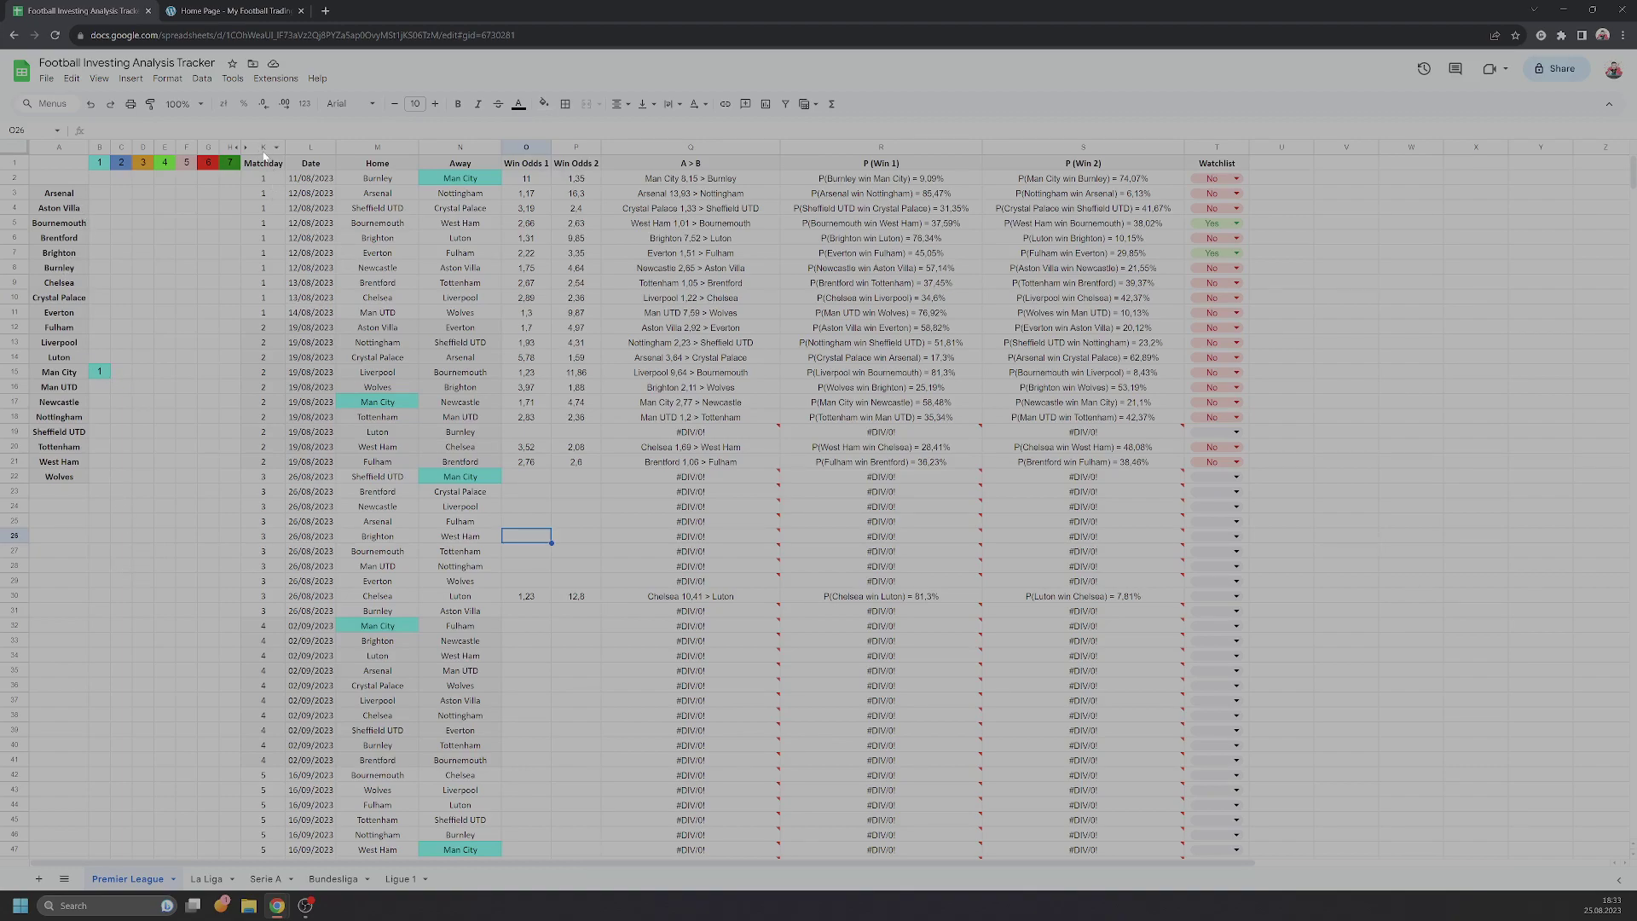
# Review the season's fixture list, select B23, then switch to the My Football Trading website.
pyautogui.scroll(-20, 261, 564)
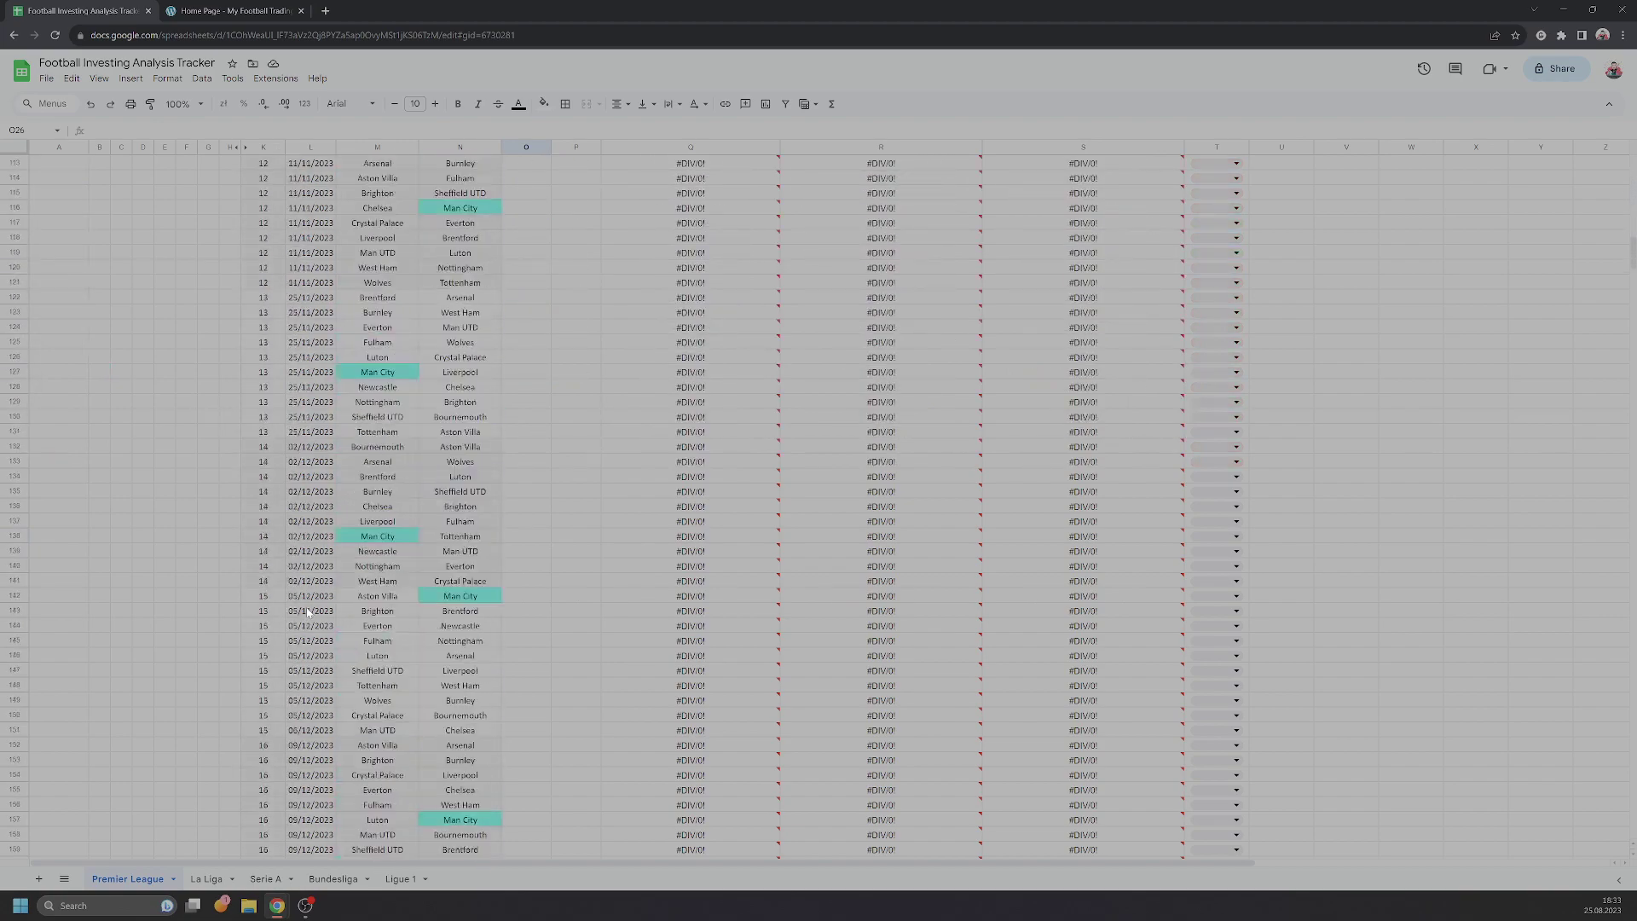
pyautogui.scroll(-20, 316, 611)
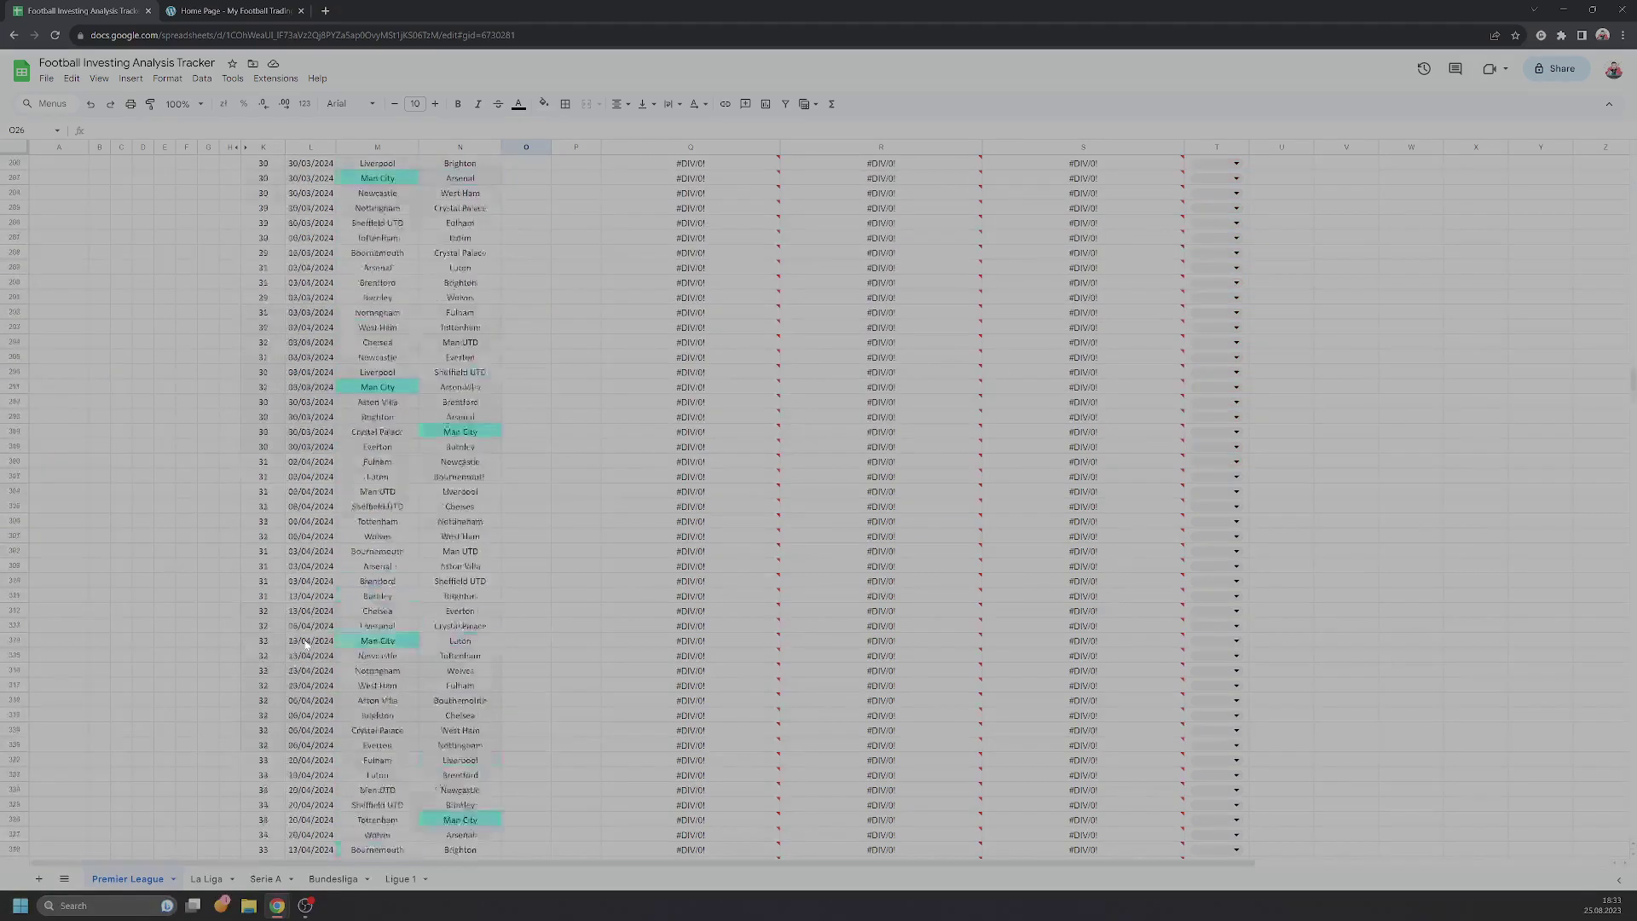
pyautogui.scroll(20, 329, 668)
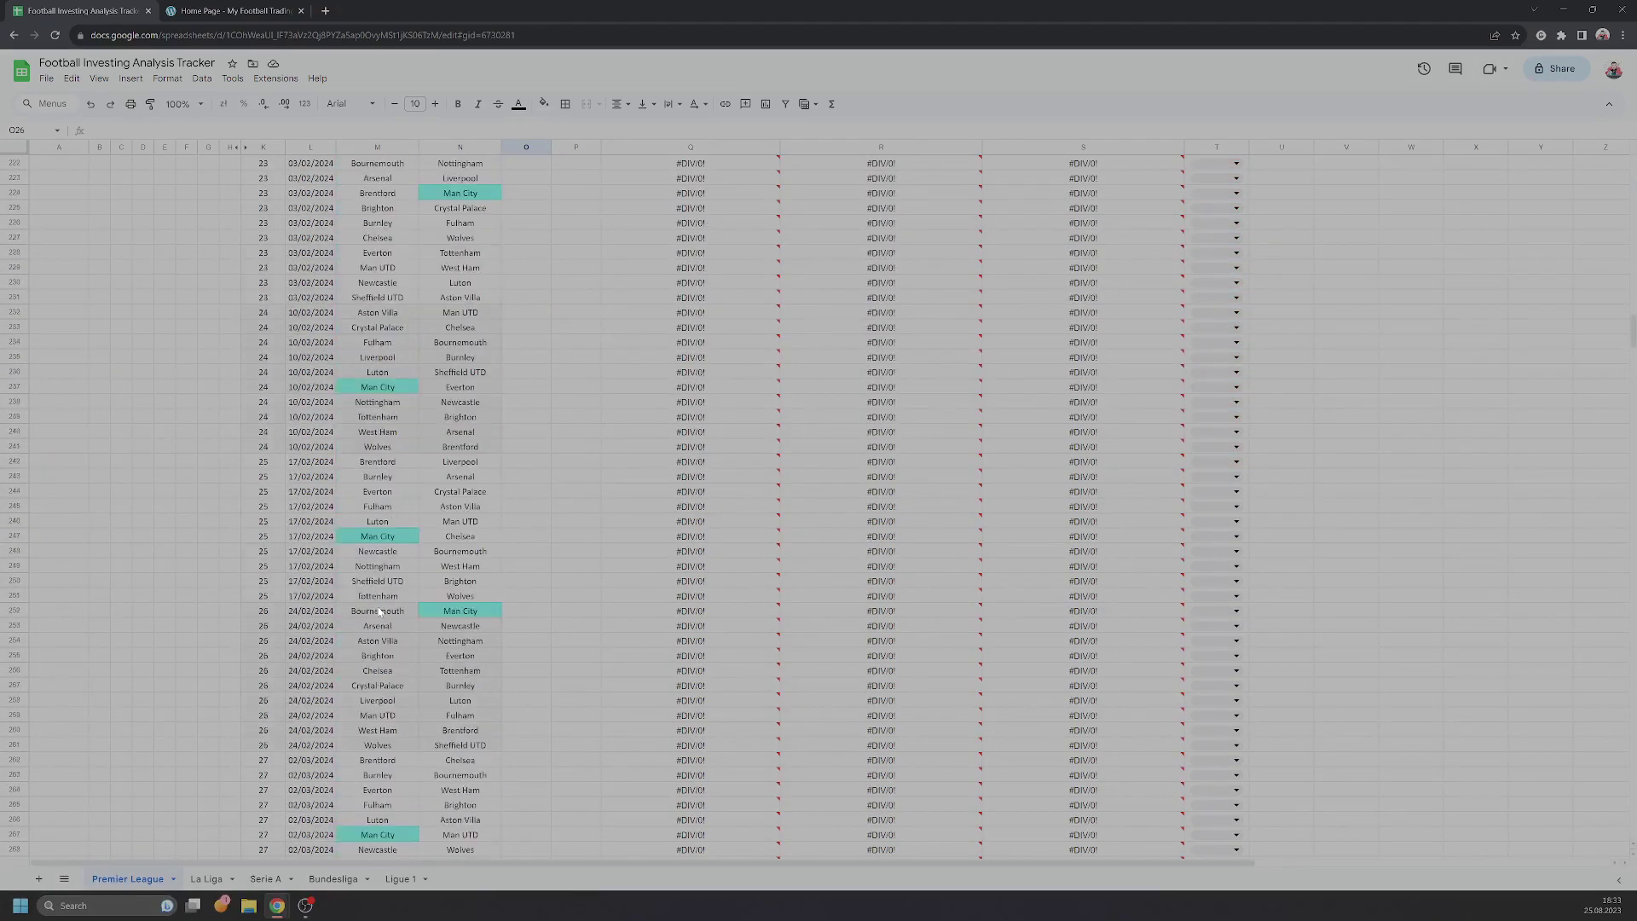
pyautogui.scroll(20, 352, 623)
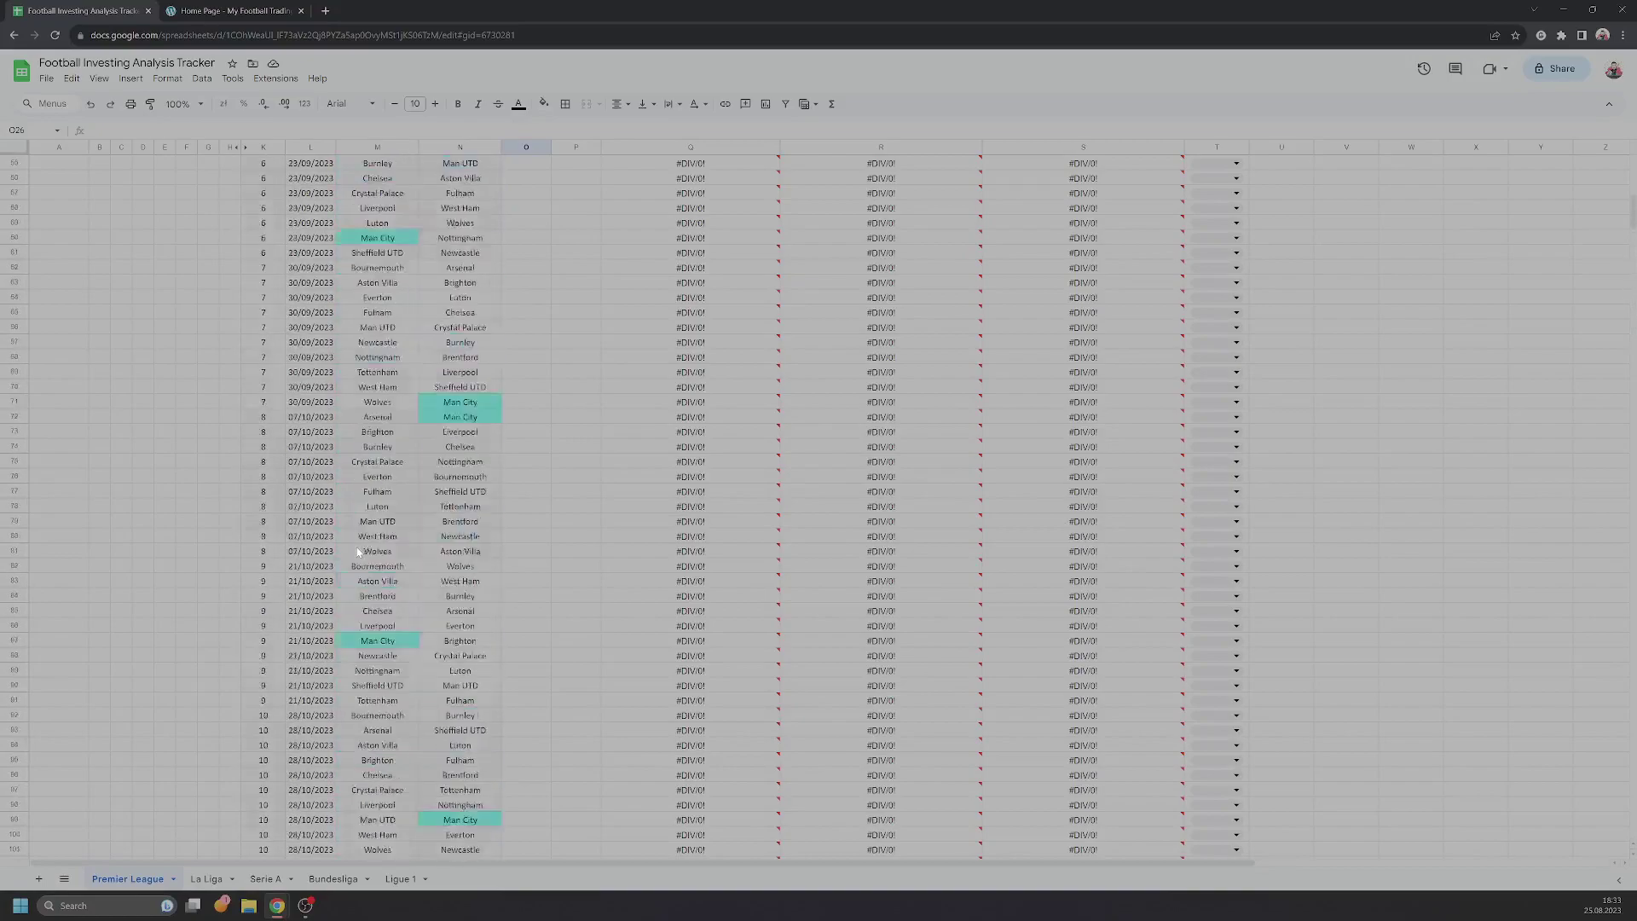
pyautogui.scroll(3, 362, 549)
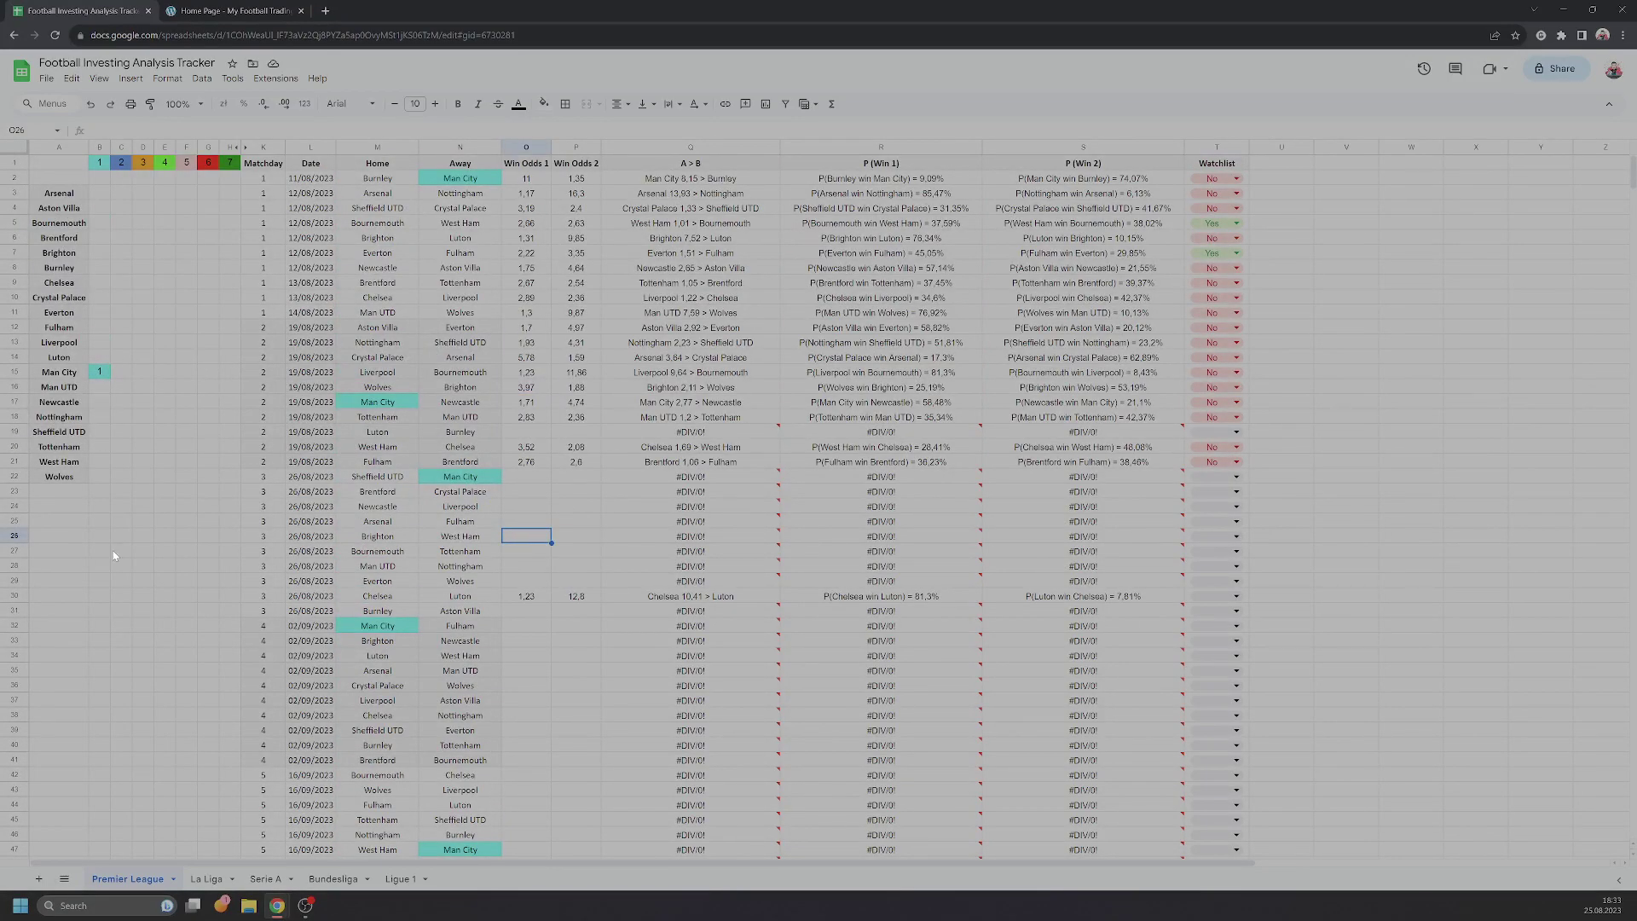
pyautogui.click(98, 494)
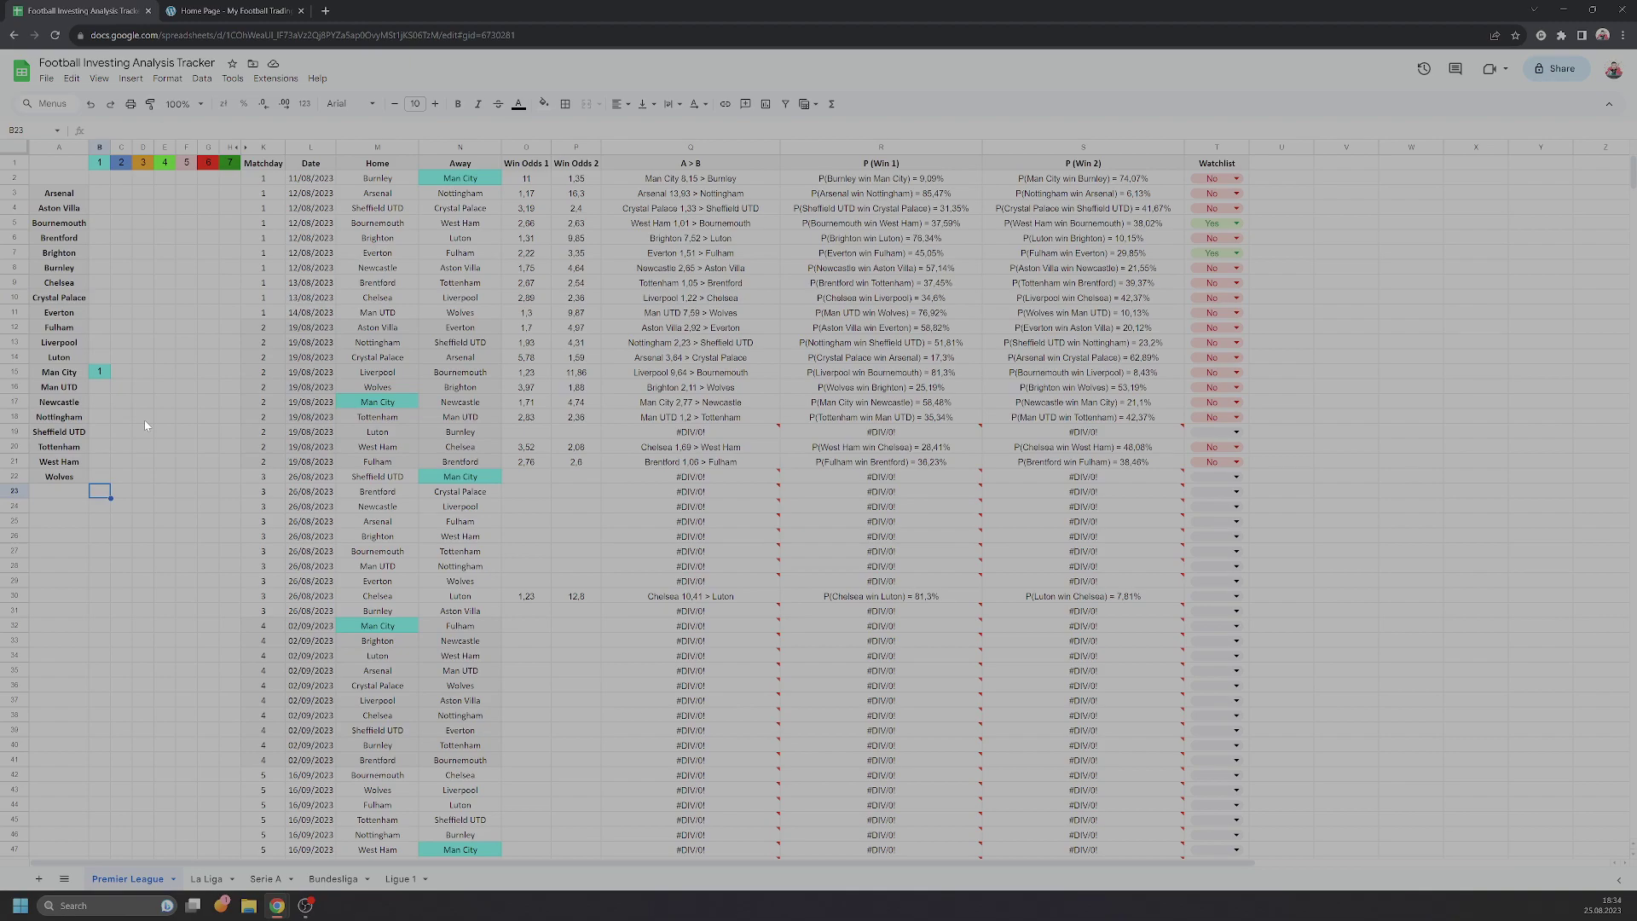
pyautogui.click(228, 8)
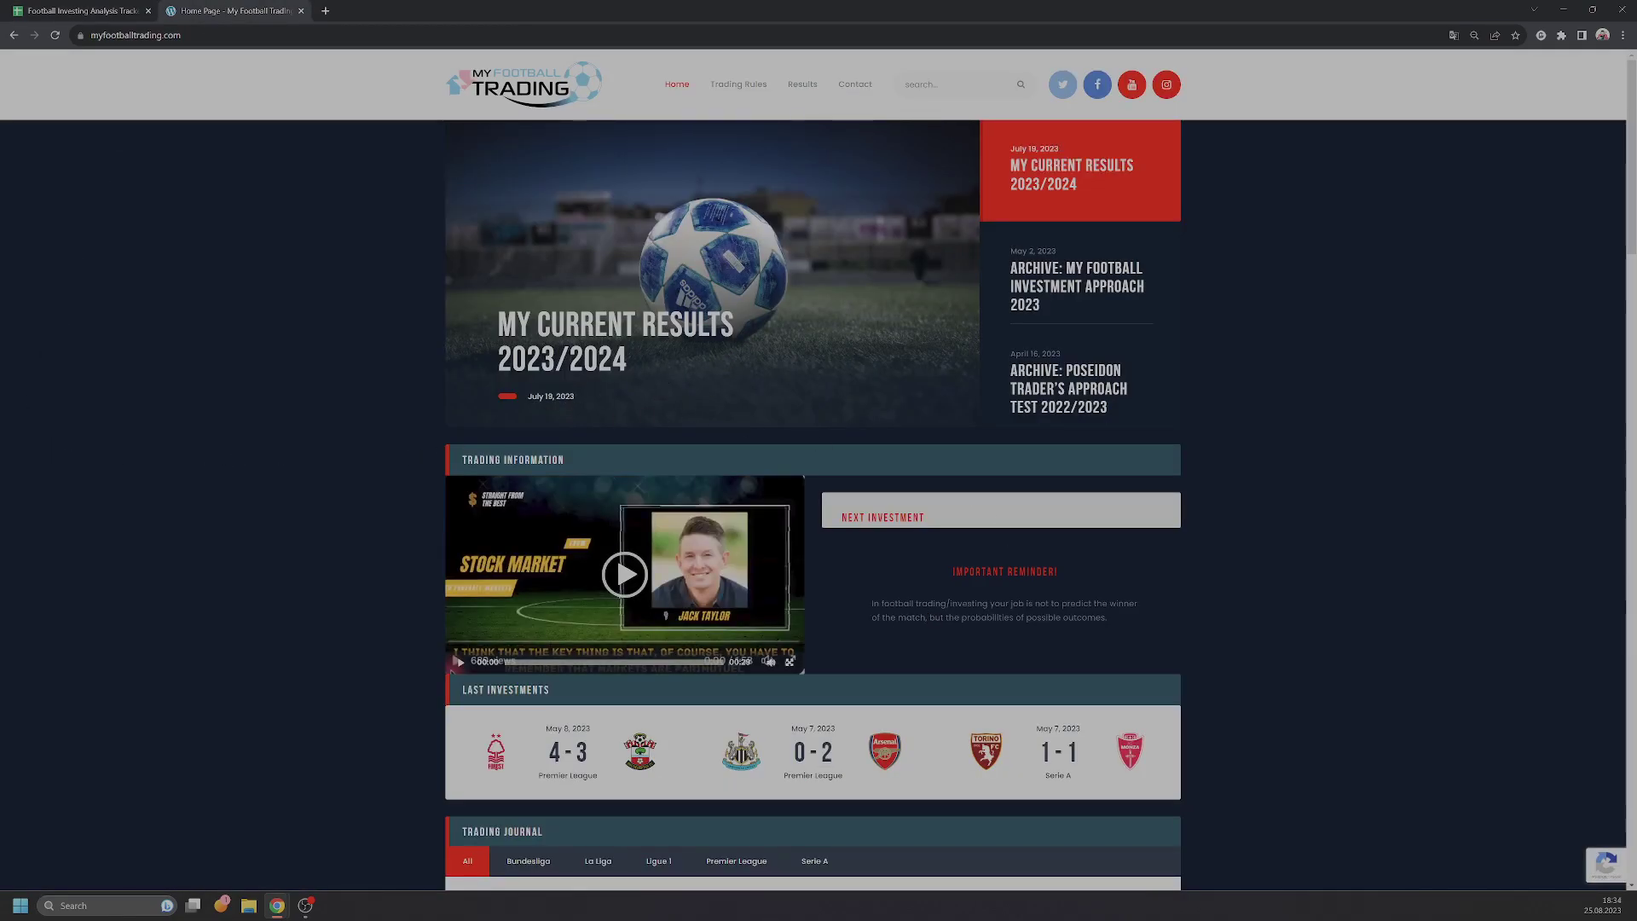
# Scroll the My Football Trading home page down to the Trading Journal match write-ups.
pyautogui.scroll(-2, 829, 416)
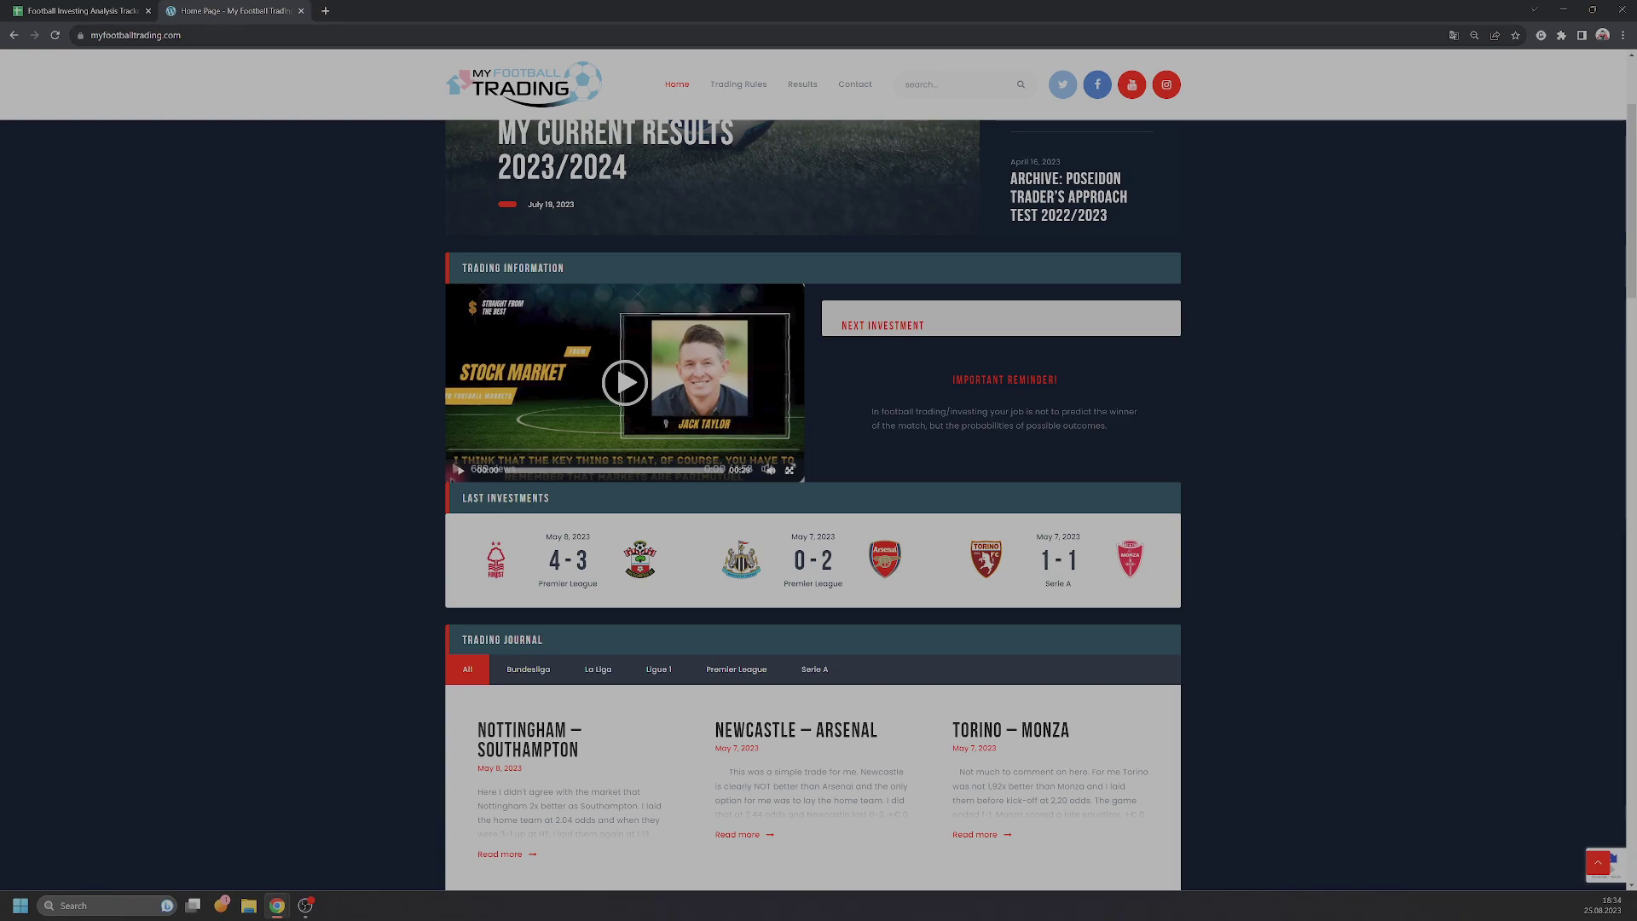
# Go back to the Football Investing Analysis Tracker spreadsheet tab.
pyautogui.click(96, 8)
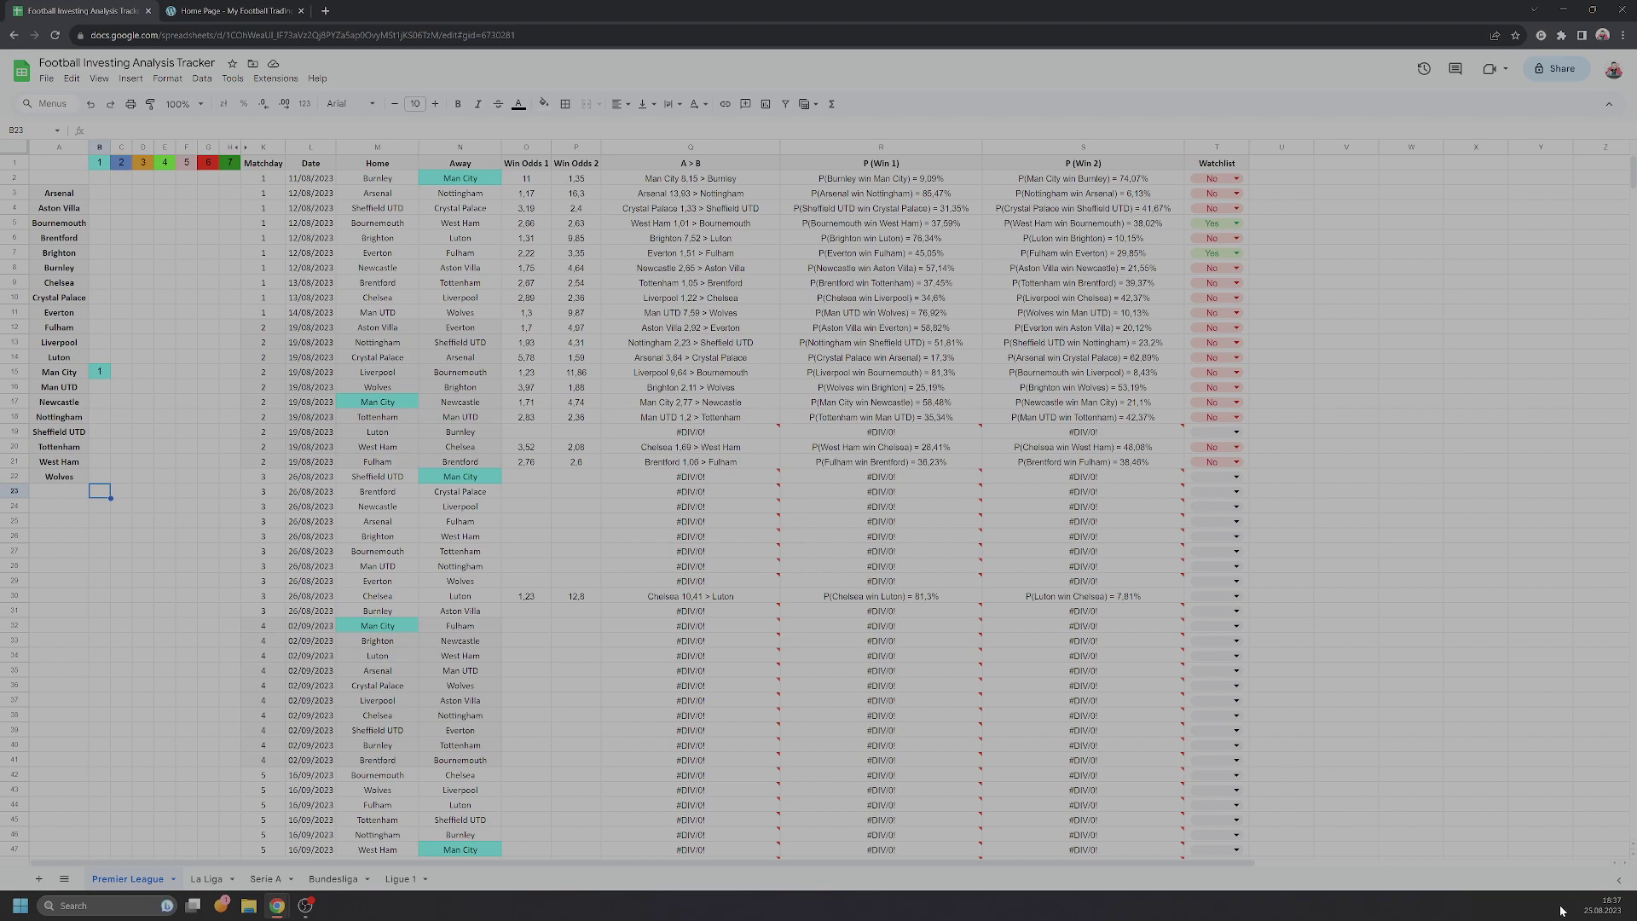
pyautogui.moveTo(314, 474); pyautogui.dragTo(322, 610)
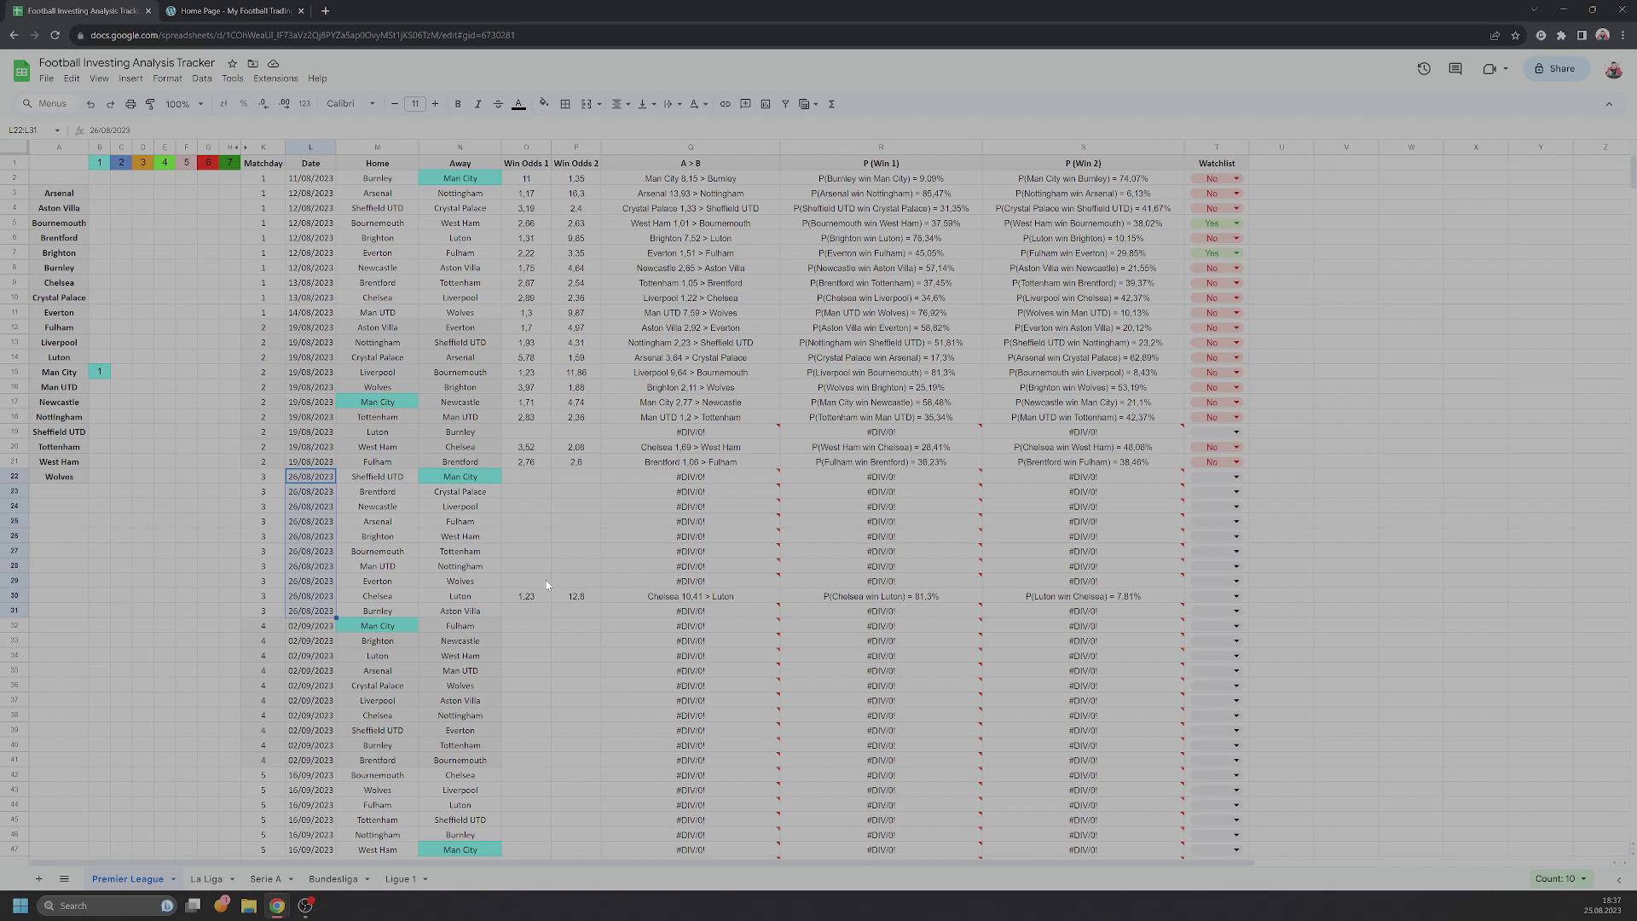
pyautogui.click(516, 521)
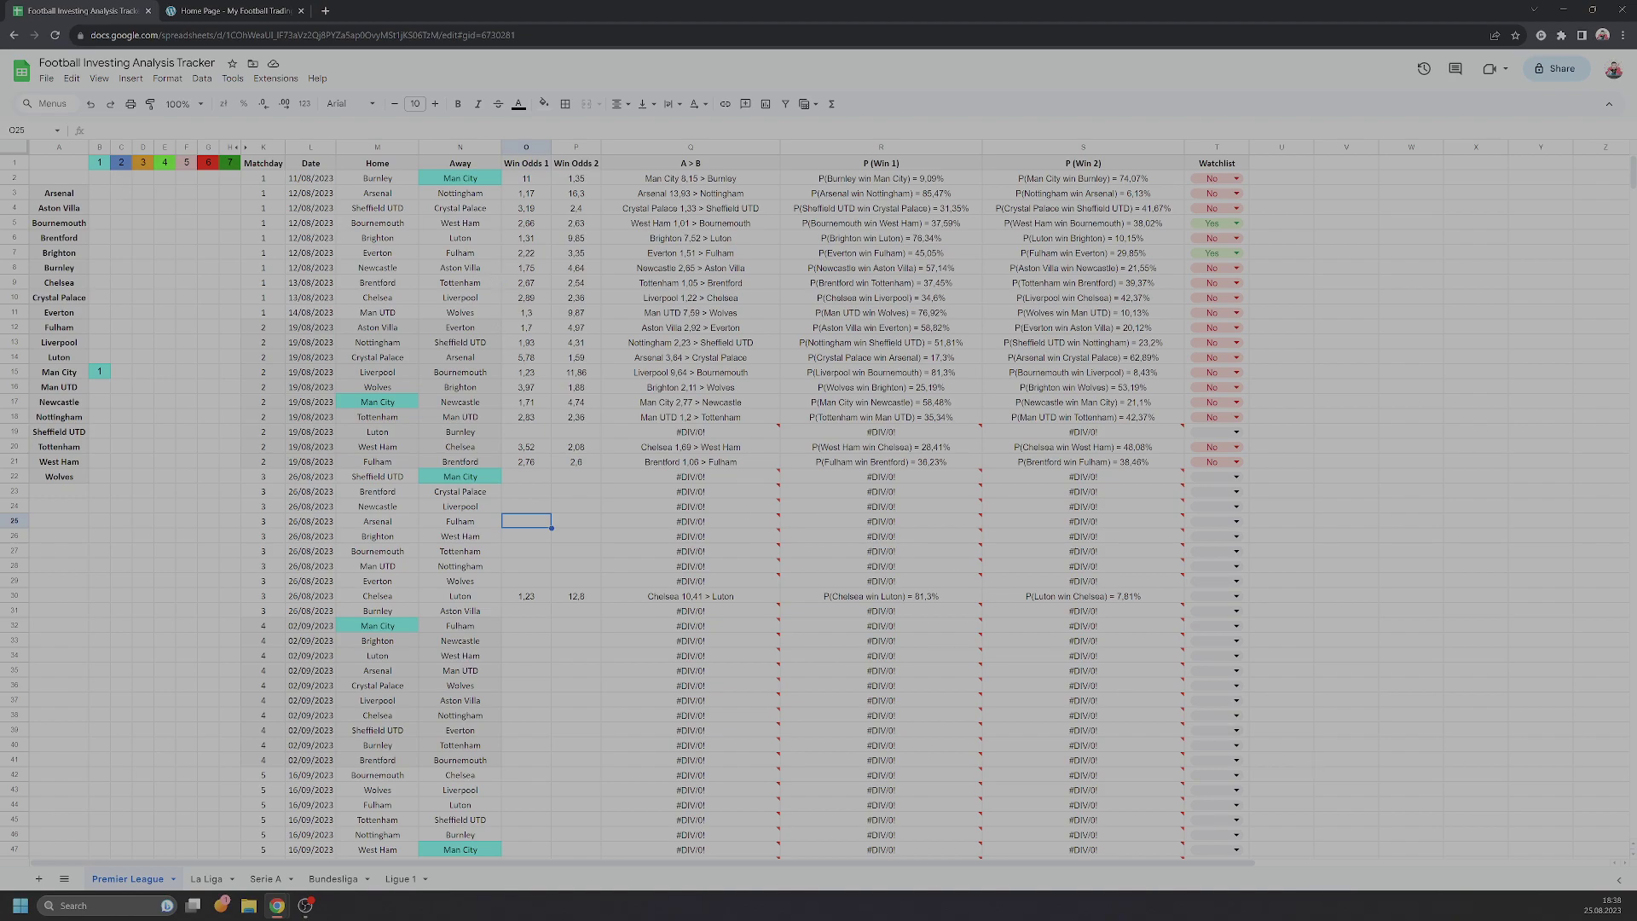
pyautogui.press('super+d')
pyautogui.press('super+d')
pyautogui.press('super+d')
pyautogui.press('super+d')
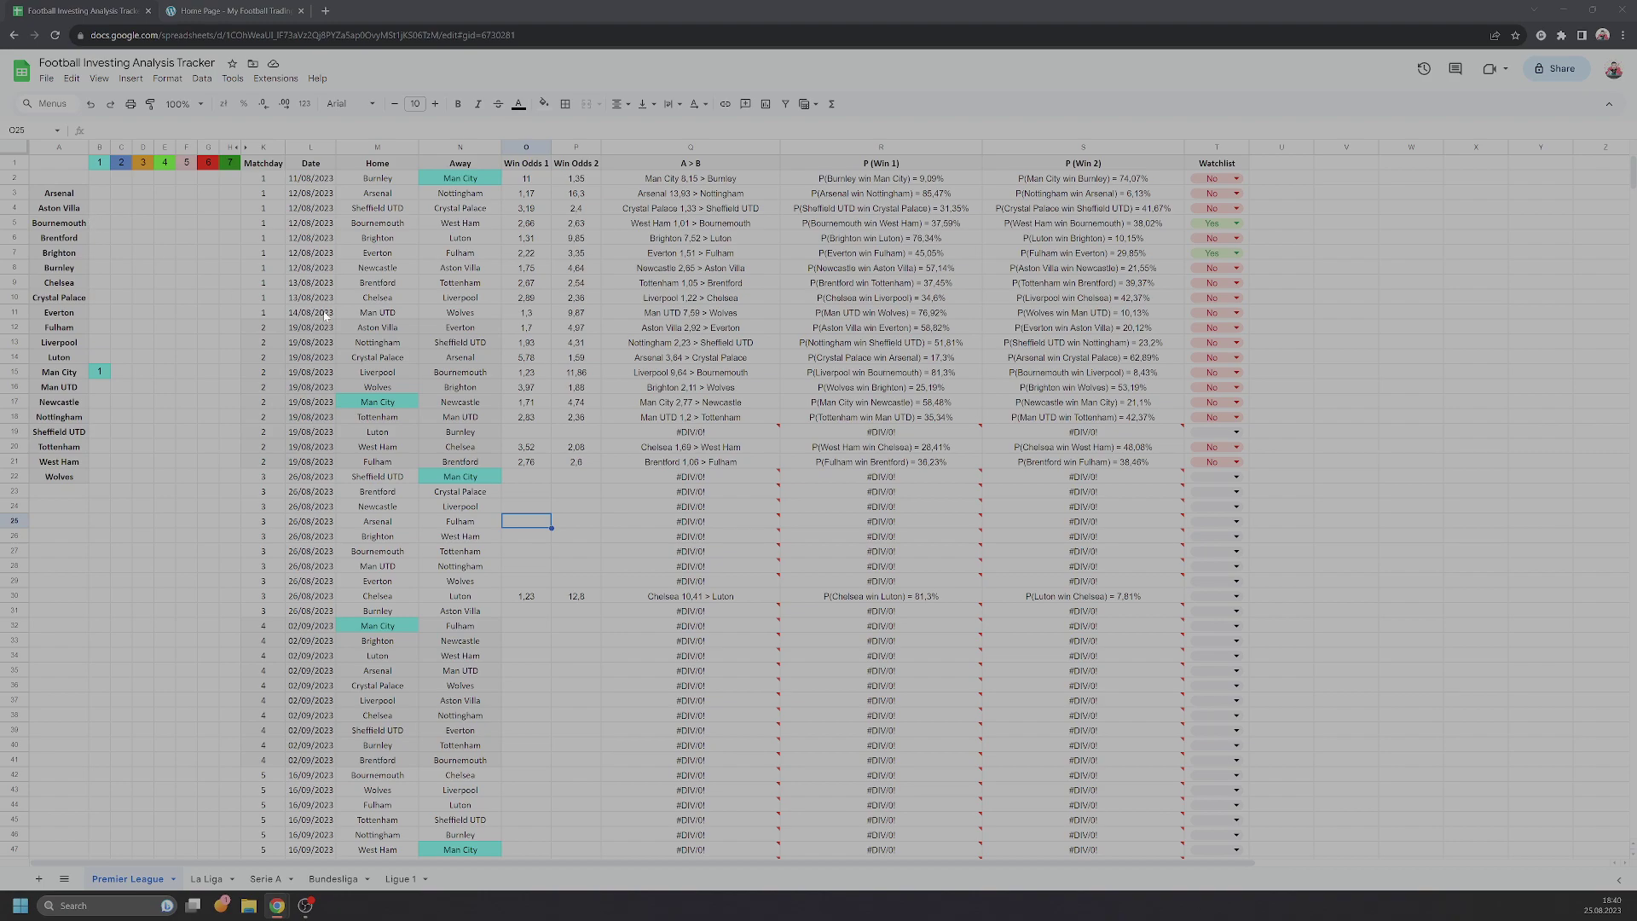
# Paste the blue rating 2 from the legend onto Arsenal, Brighton, Liverpool and Tottenham.
pyautogui.click(101, 166)
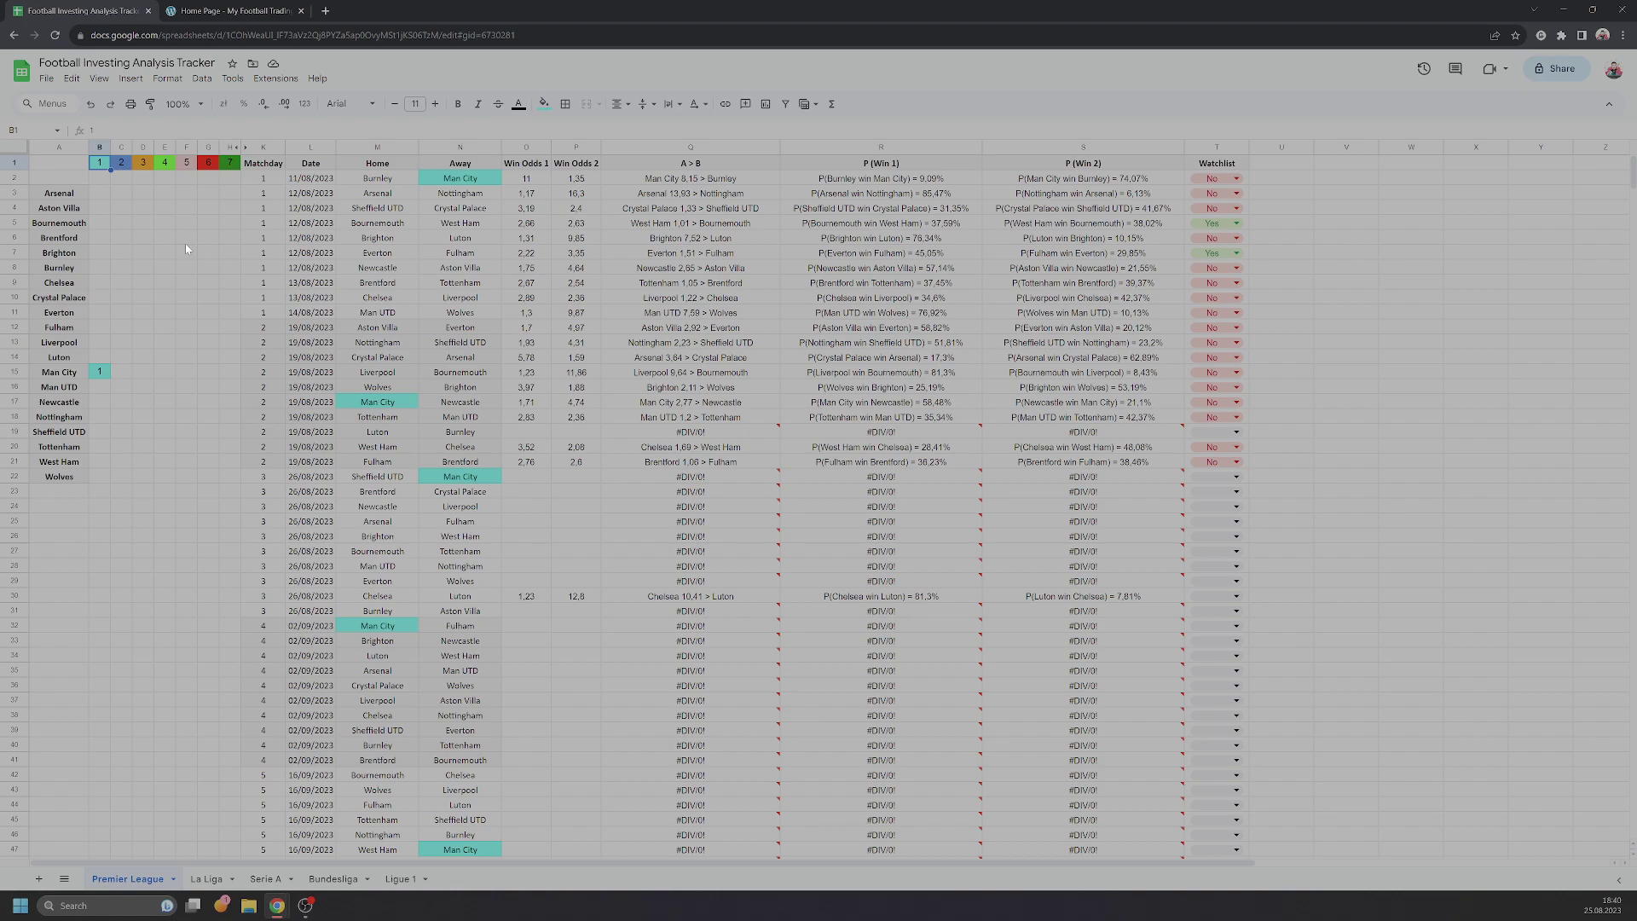
pyautogui.click(109, 252)
pyautogui.click(120, 167)
pyautogui.click(101, 196)
pyautogui.write('2')
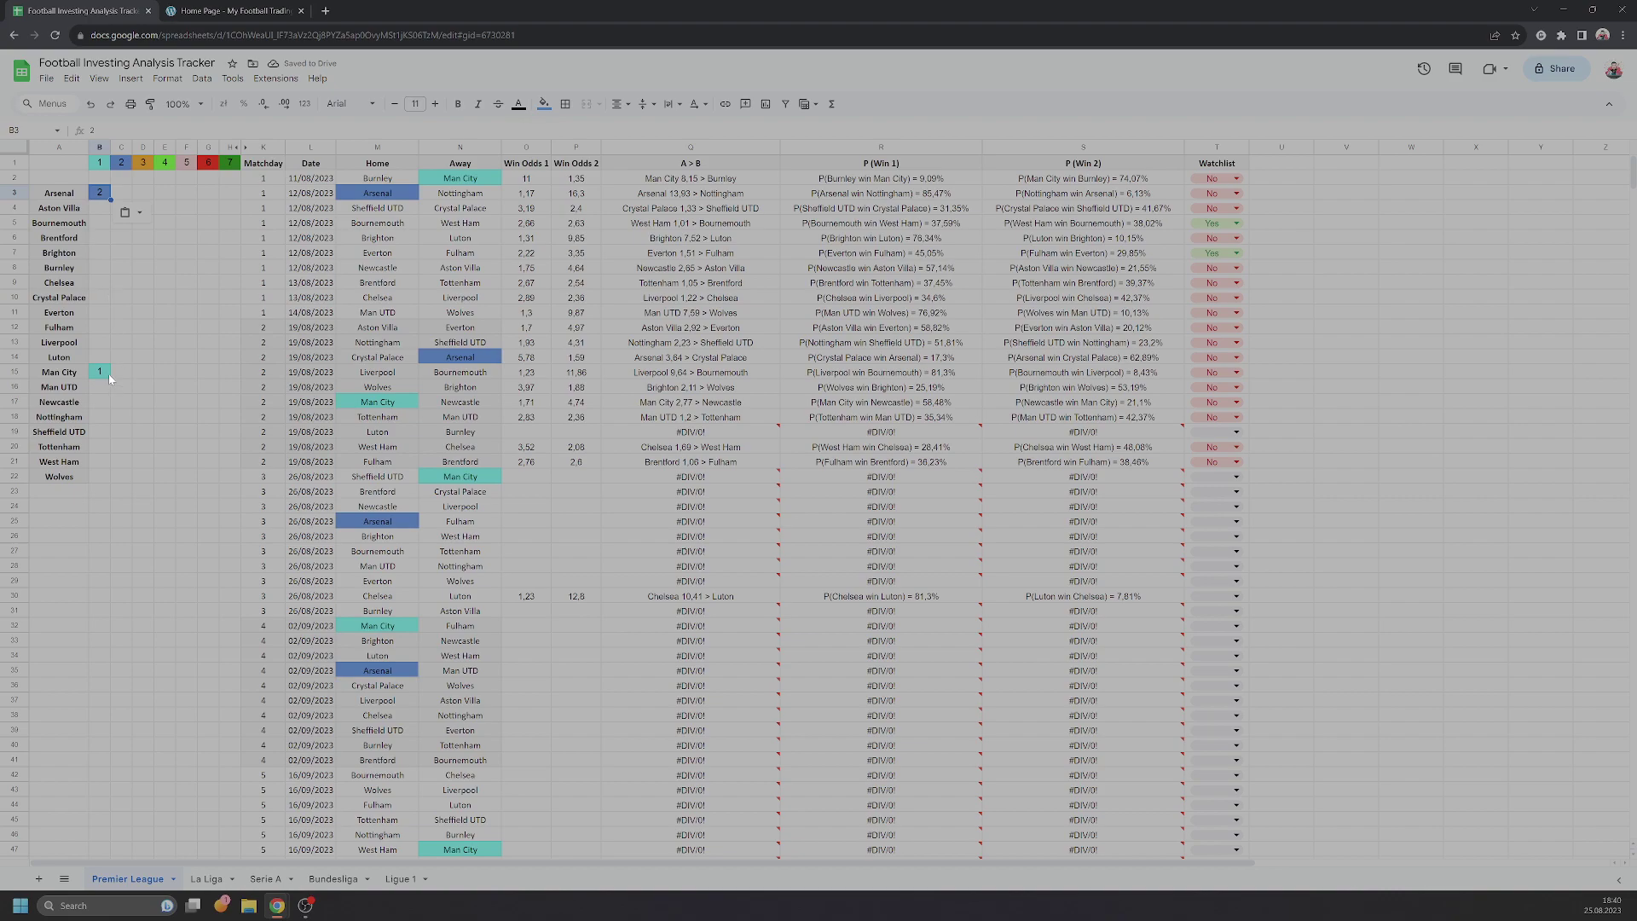
pyautogui.click(99, 239)
pyautogui.click(99, 259)
pyautogui.write('2')
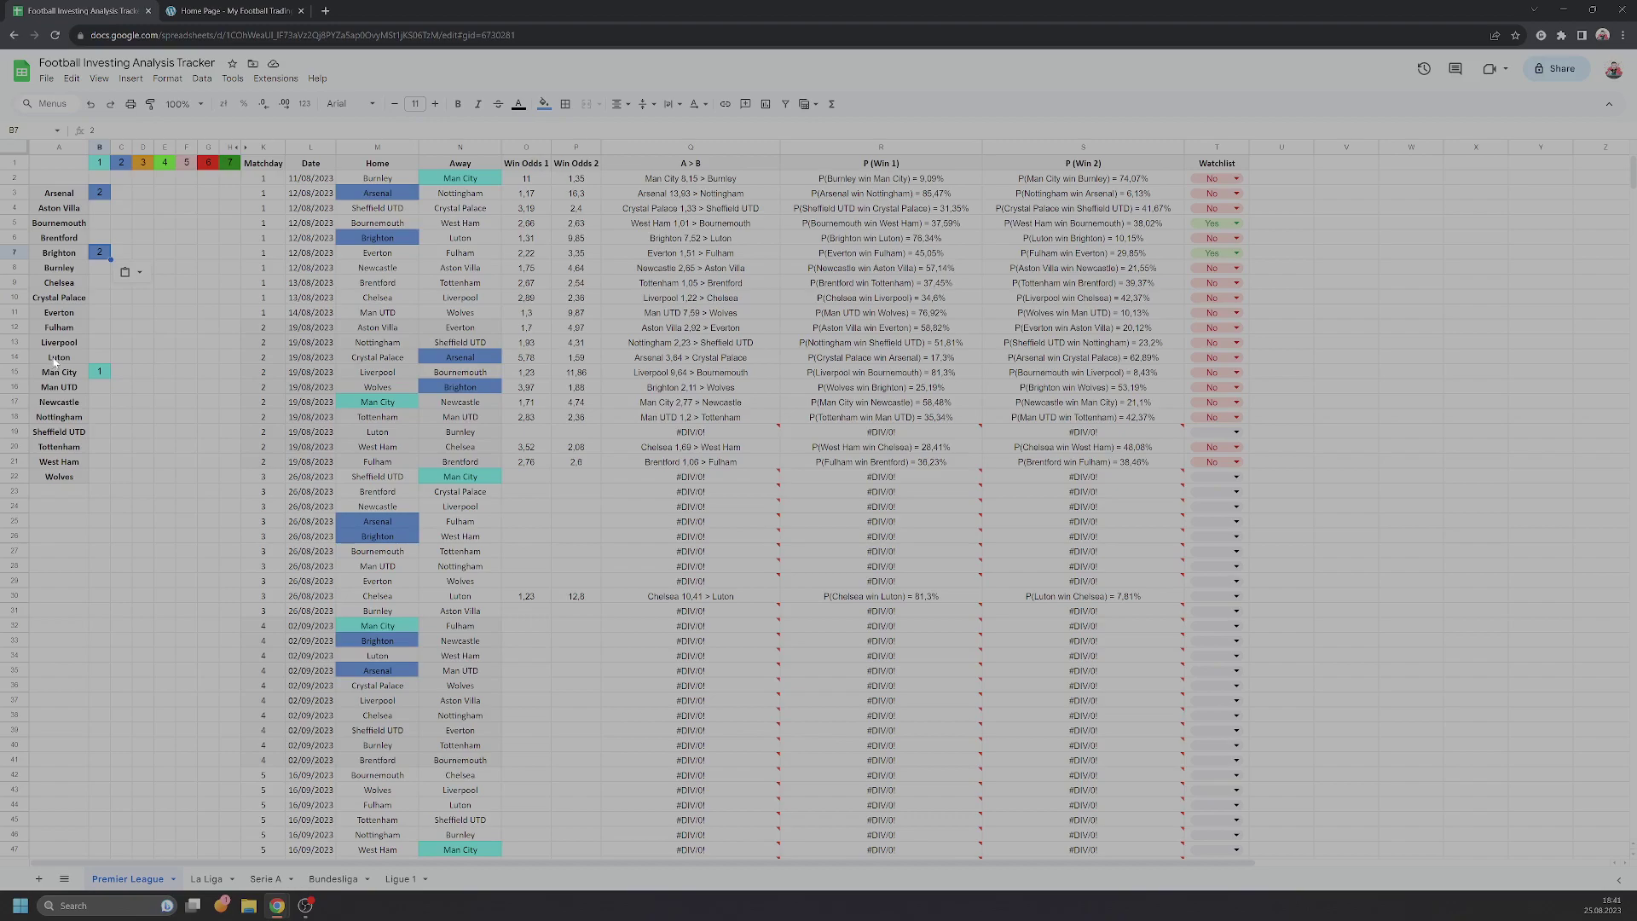
pyautogui.click(99, 342)
pyautogui.write('2')
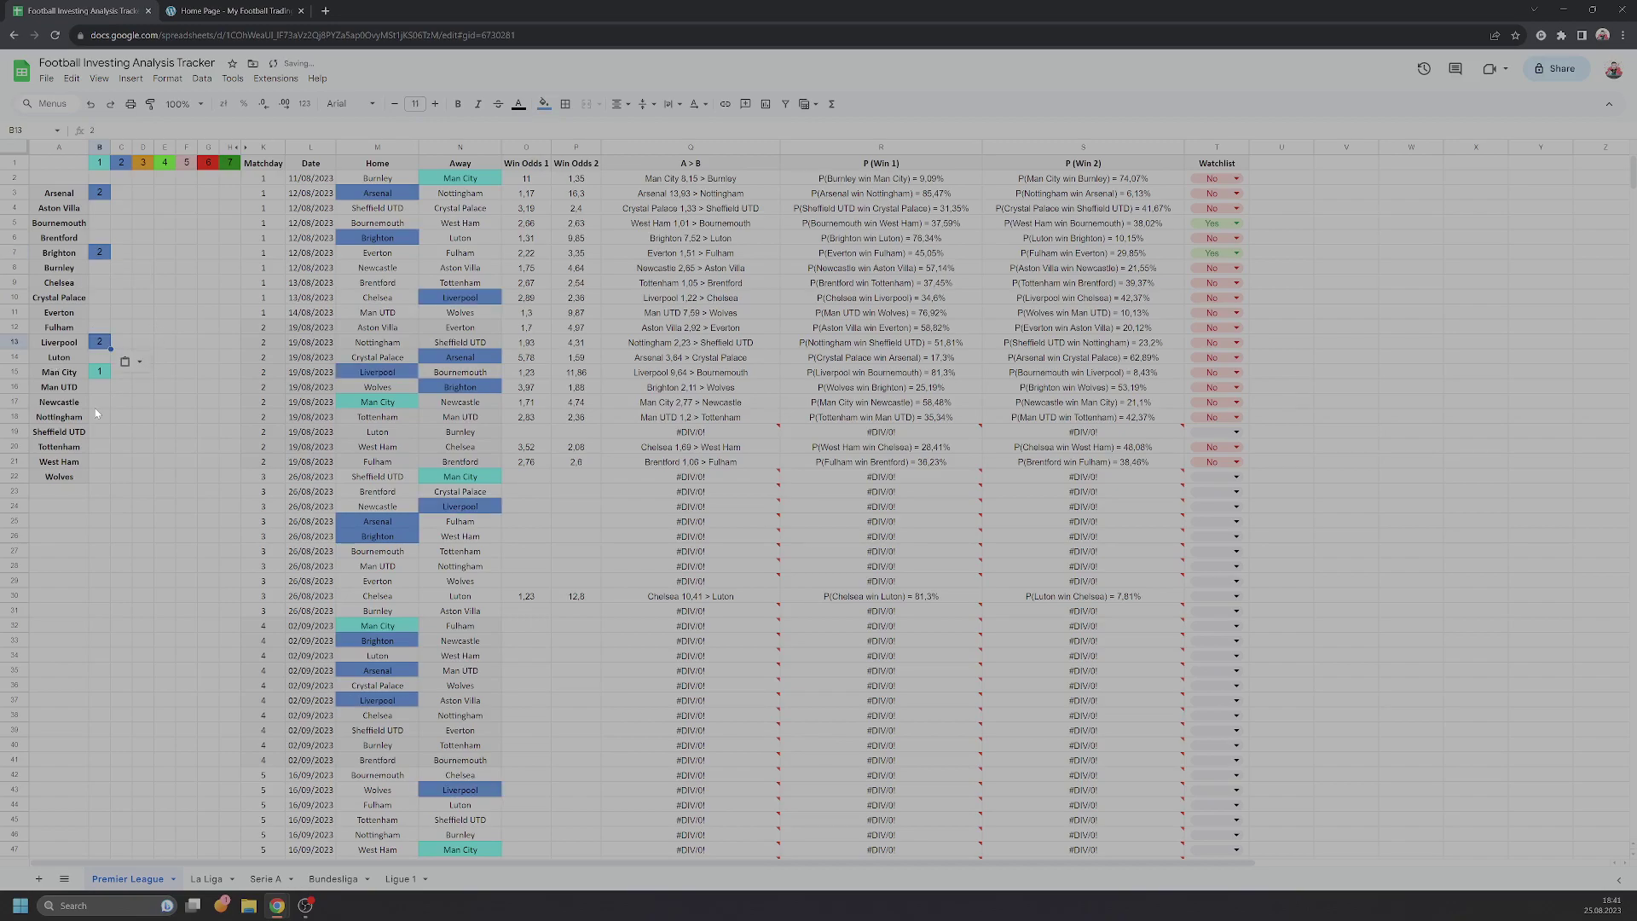
pyautogui.click(100, 446)
pyautogui.write('2')
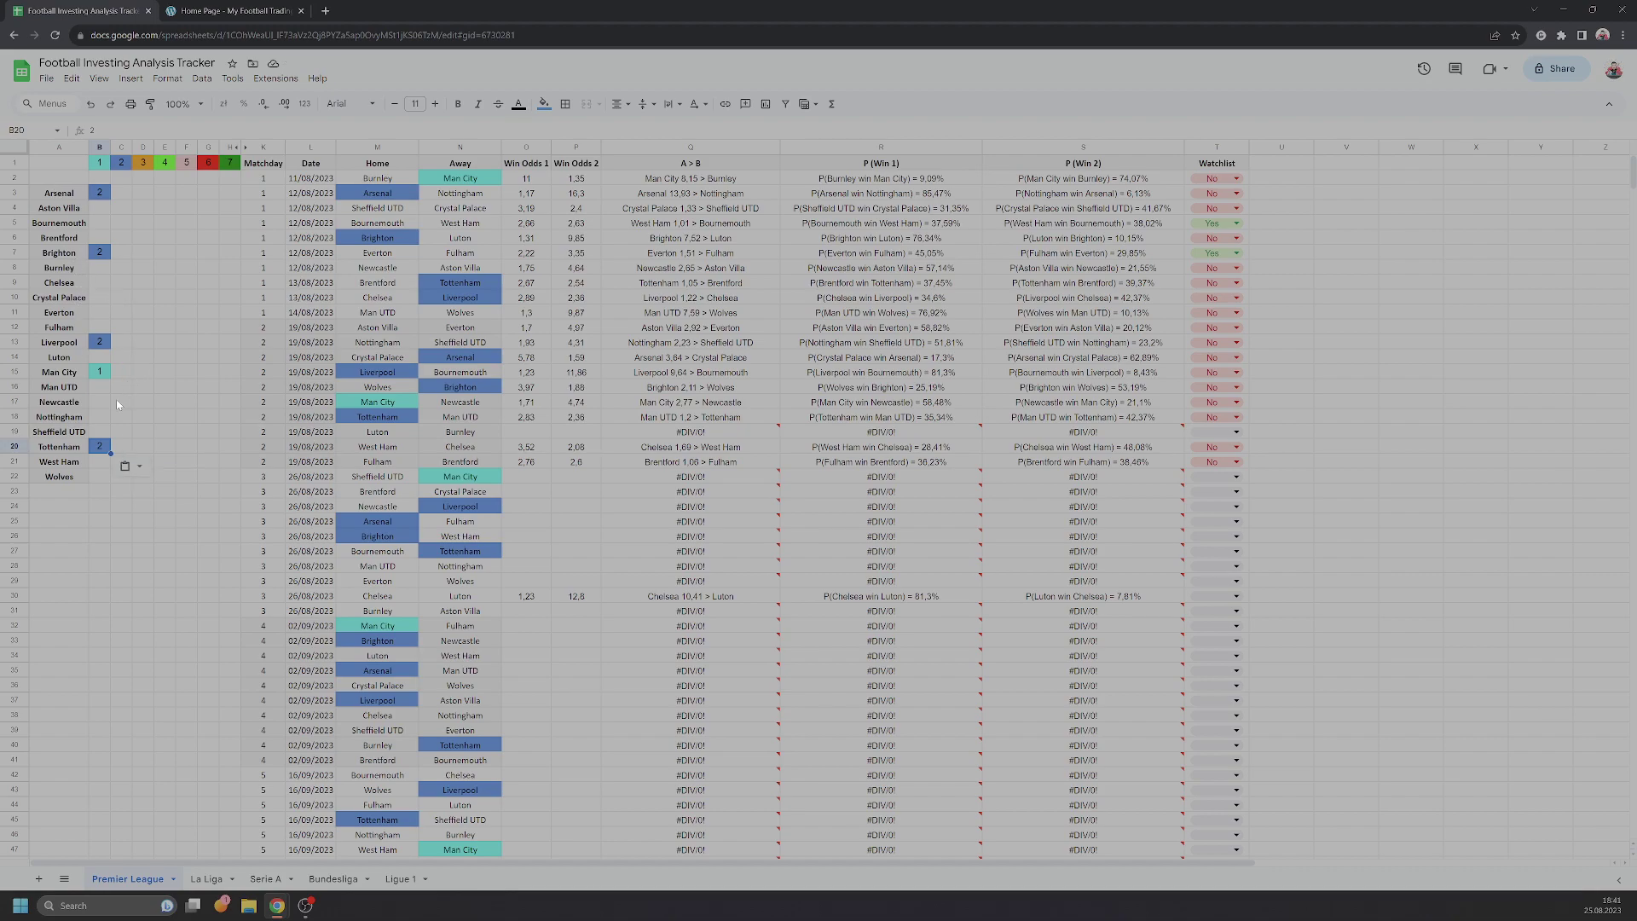
# Give Newcastle the orange rating 3 copied from the legend.
pyautogui.click(144, 170)
pyautogui.click(99, 401)
pyautogui.write('3')
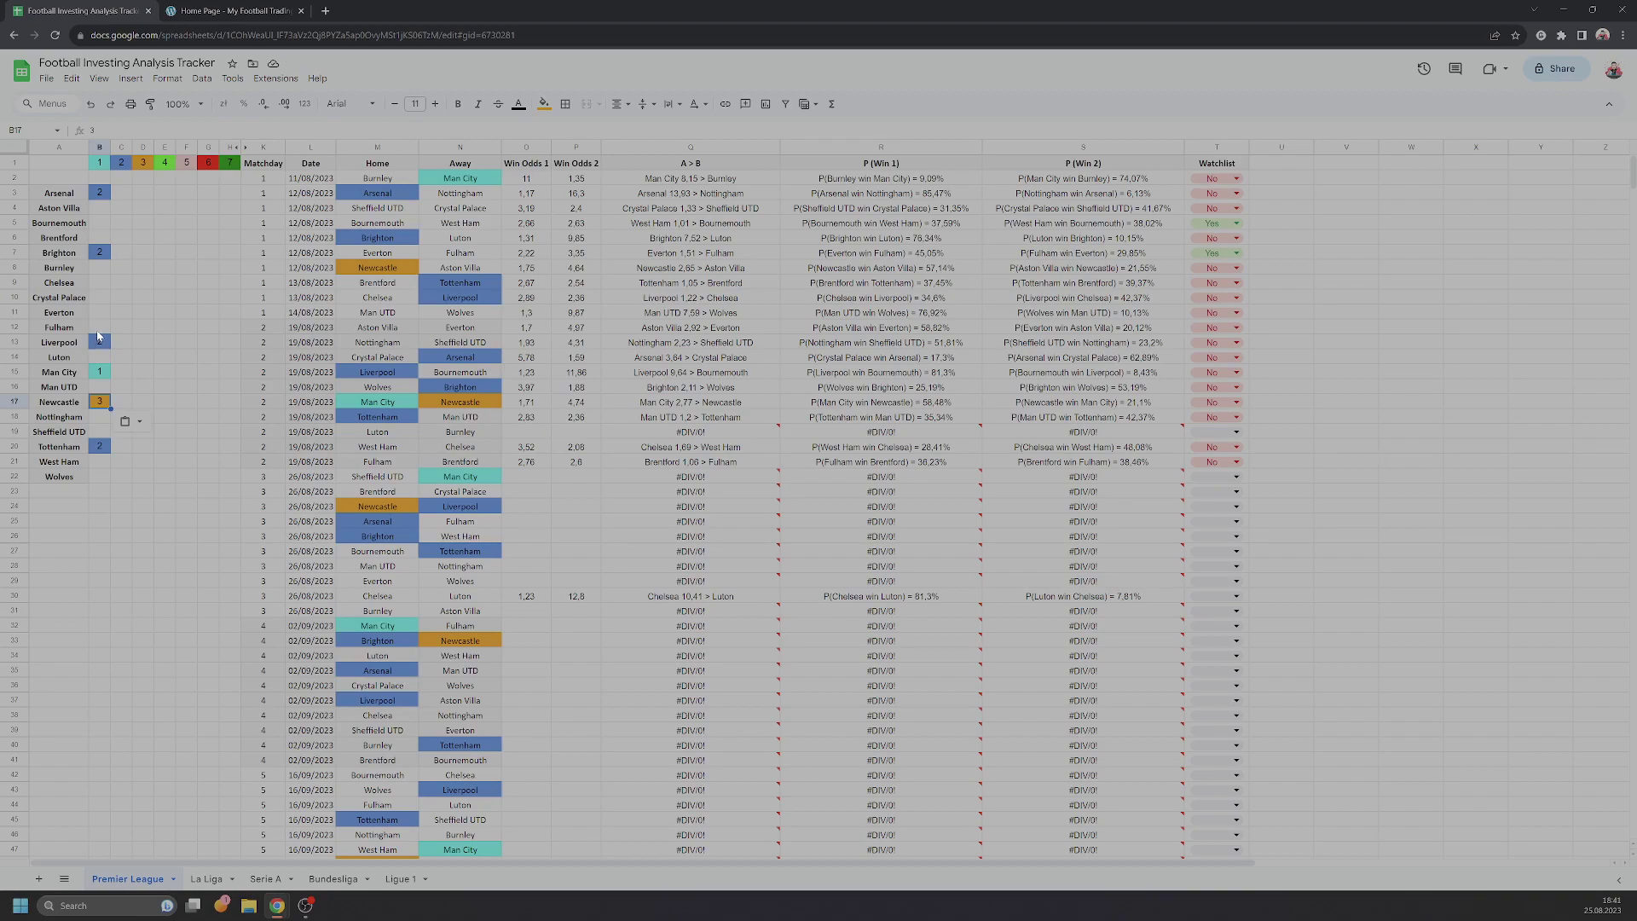
# Paste rating 3 onto Man UTD and Chelsea.
pyautogui.click(100, 386)
pyautogui.write('3')
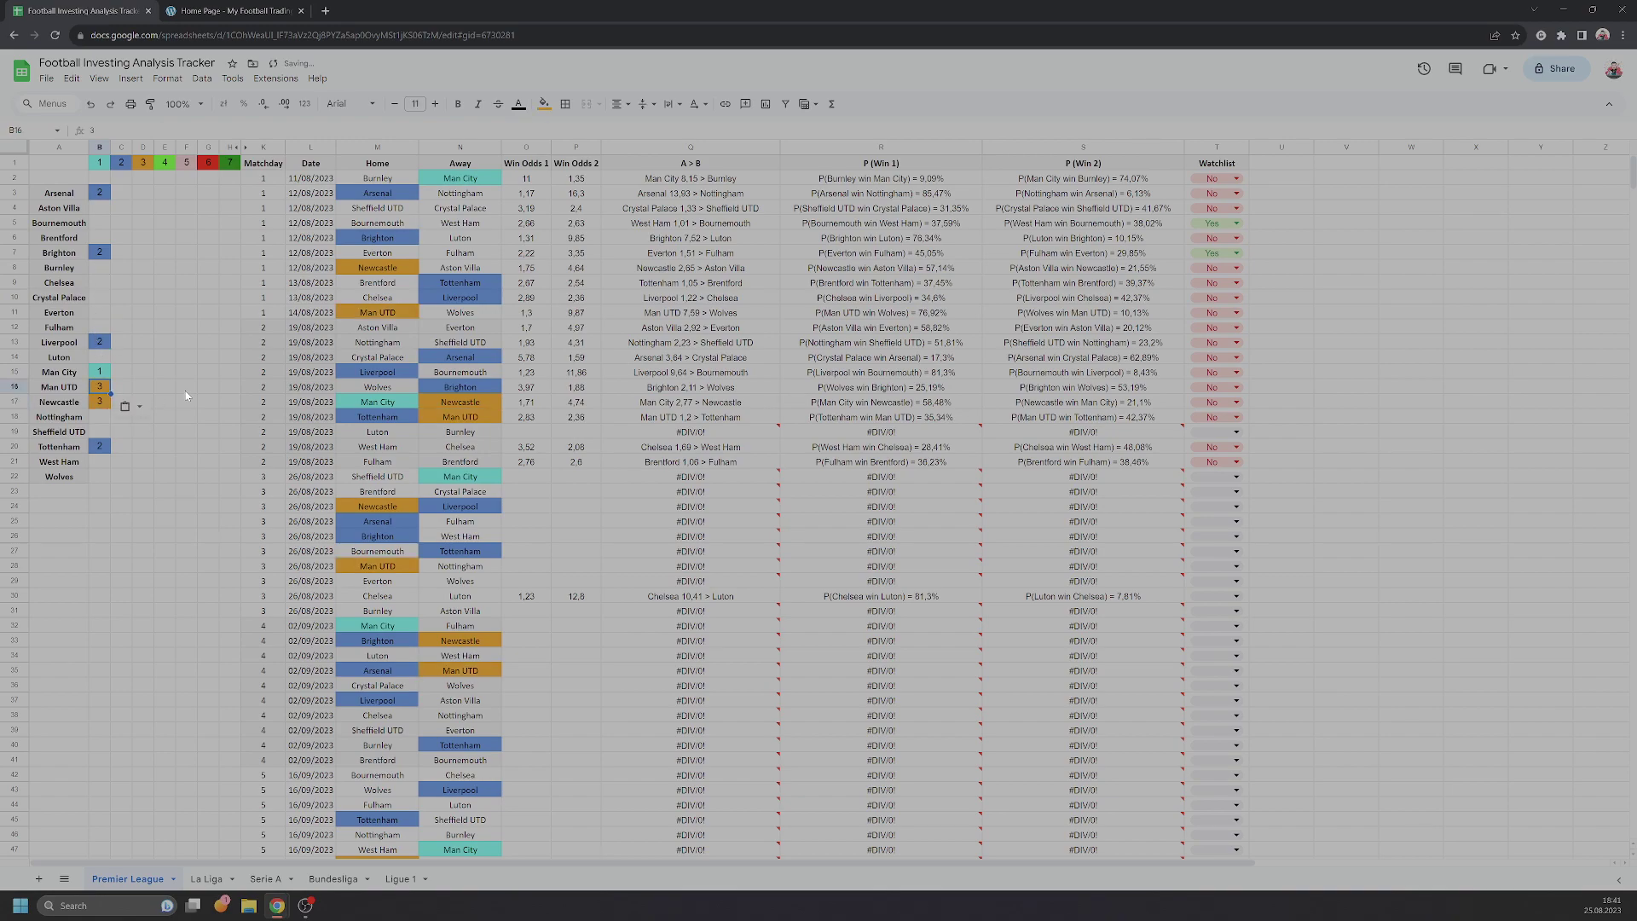
pyautogui.click(94, 283)
pyautogui.write('3')
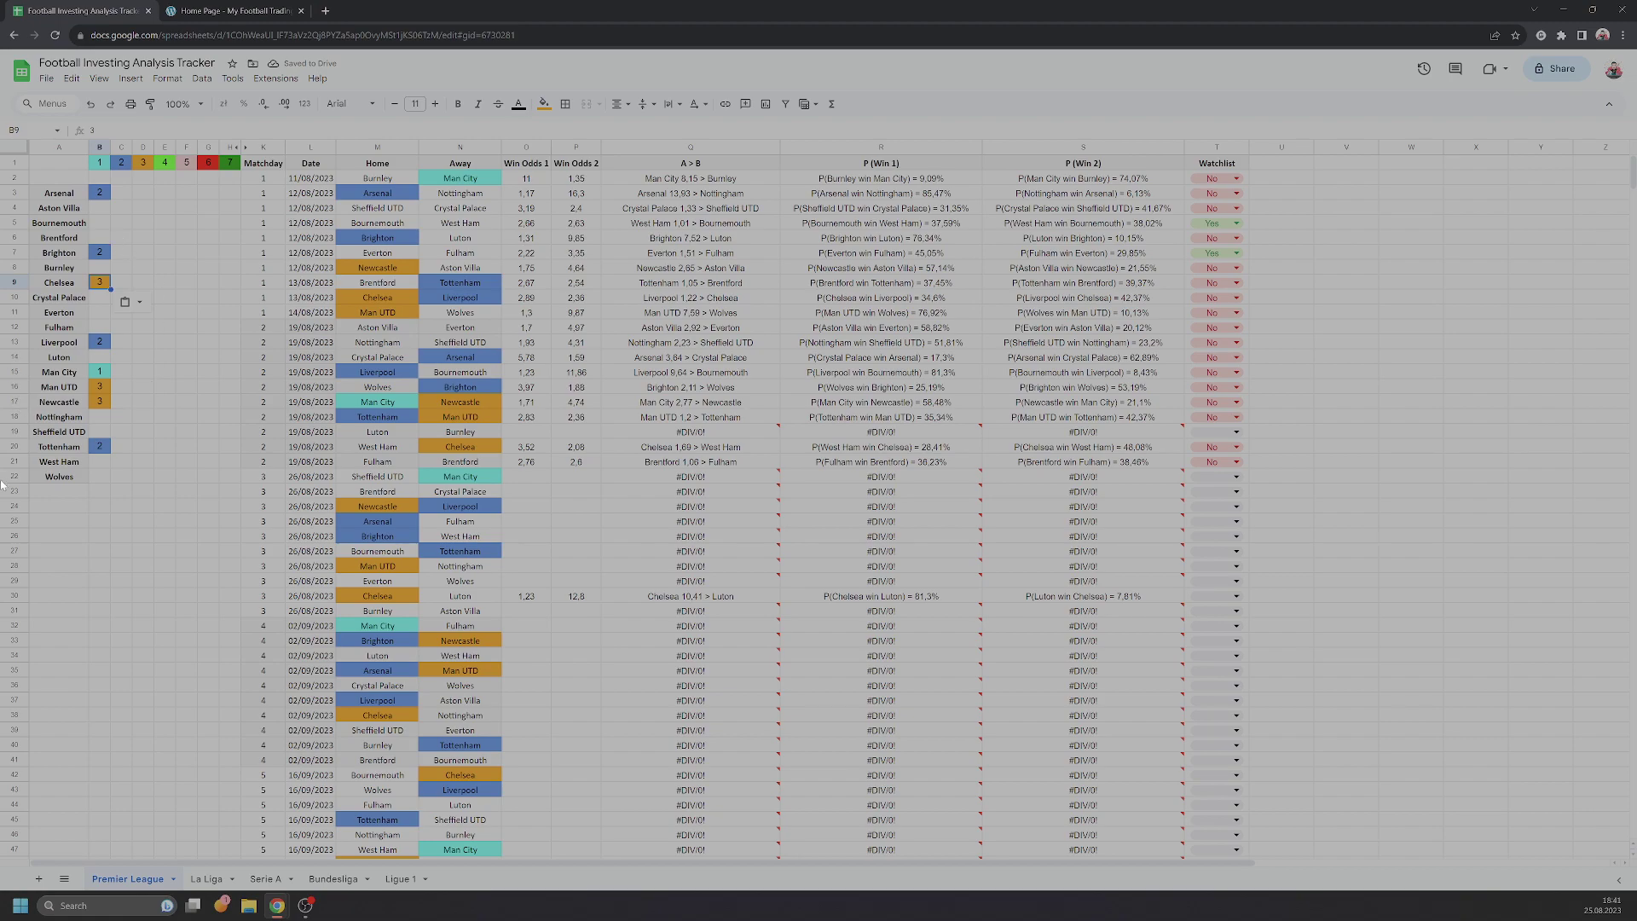
# Give Luton, Burnley, Everton and Wolves rating 7 from the legend.
pyautogui.click(228, 163)
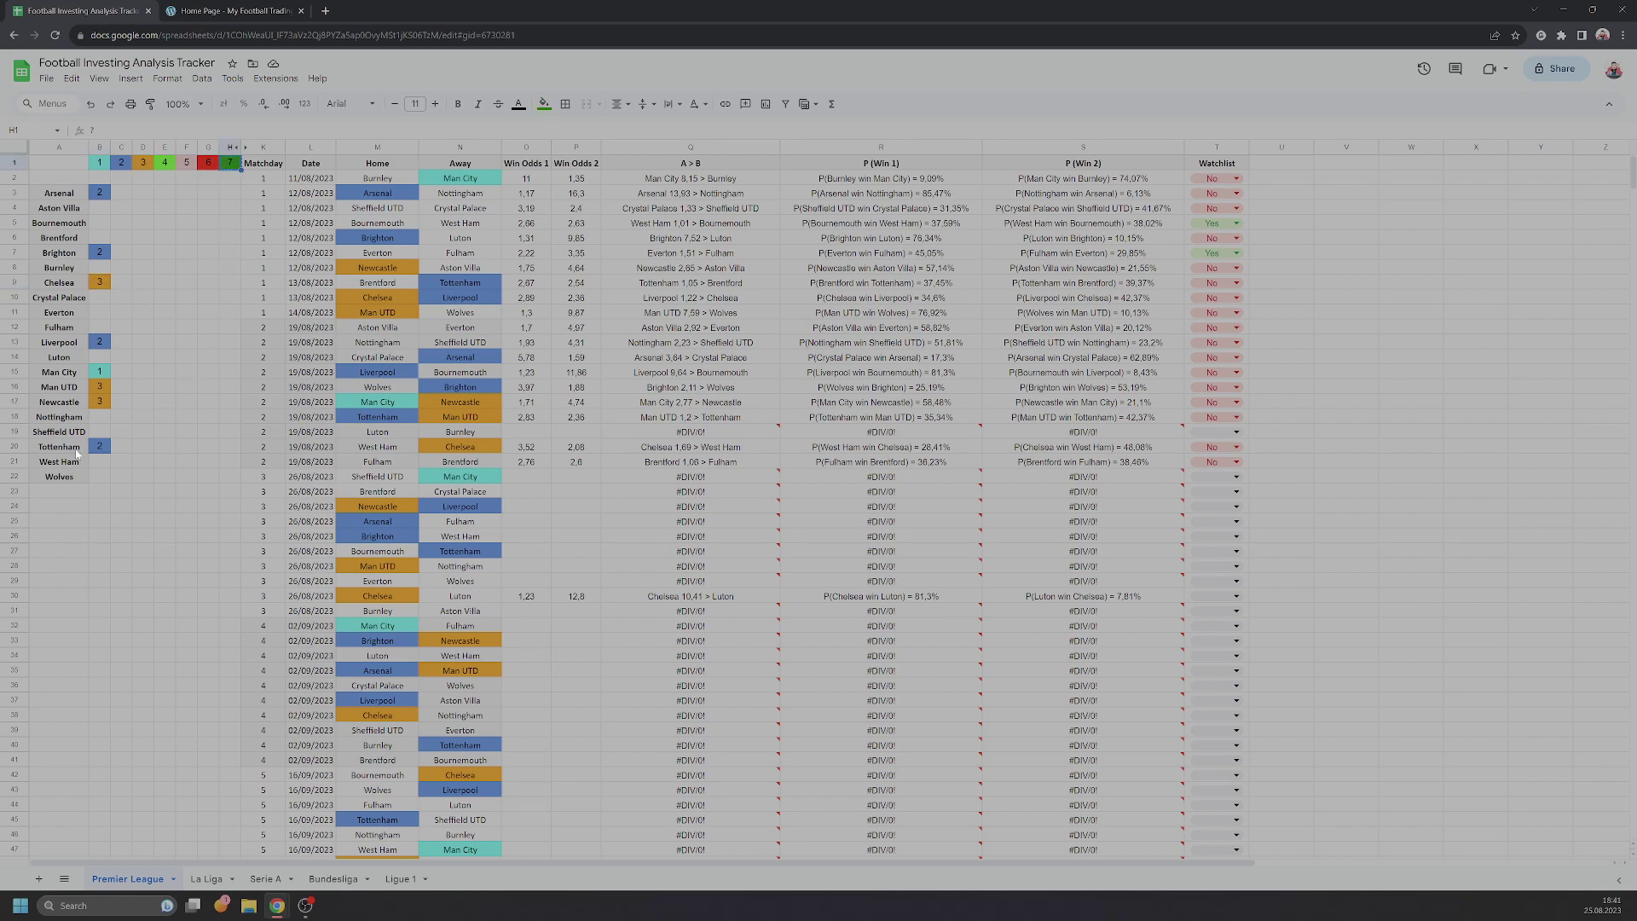
pyautogui.click(93, 358)
pyautogui.write('7')
pyautogui.click(100, 268)
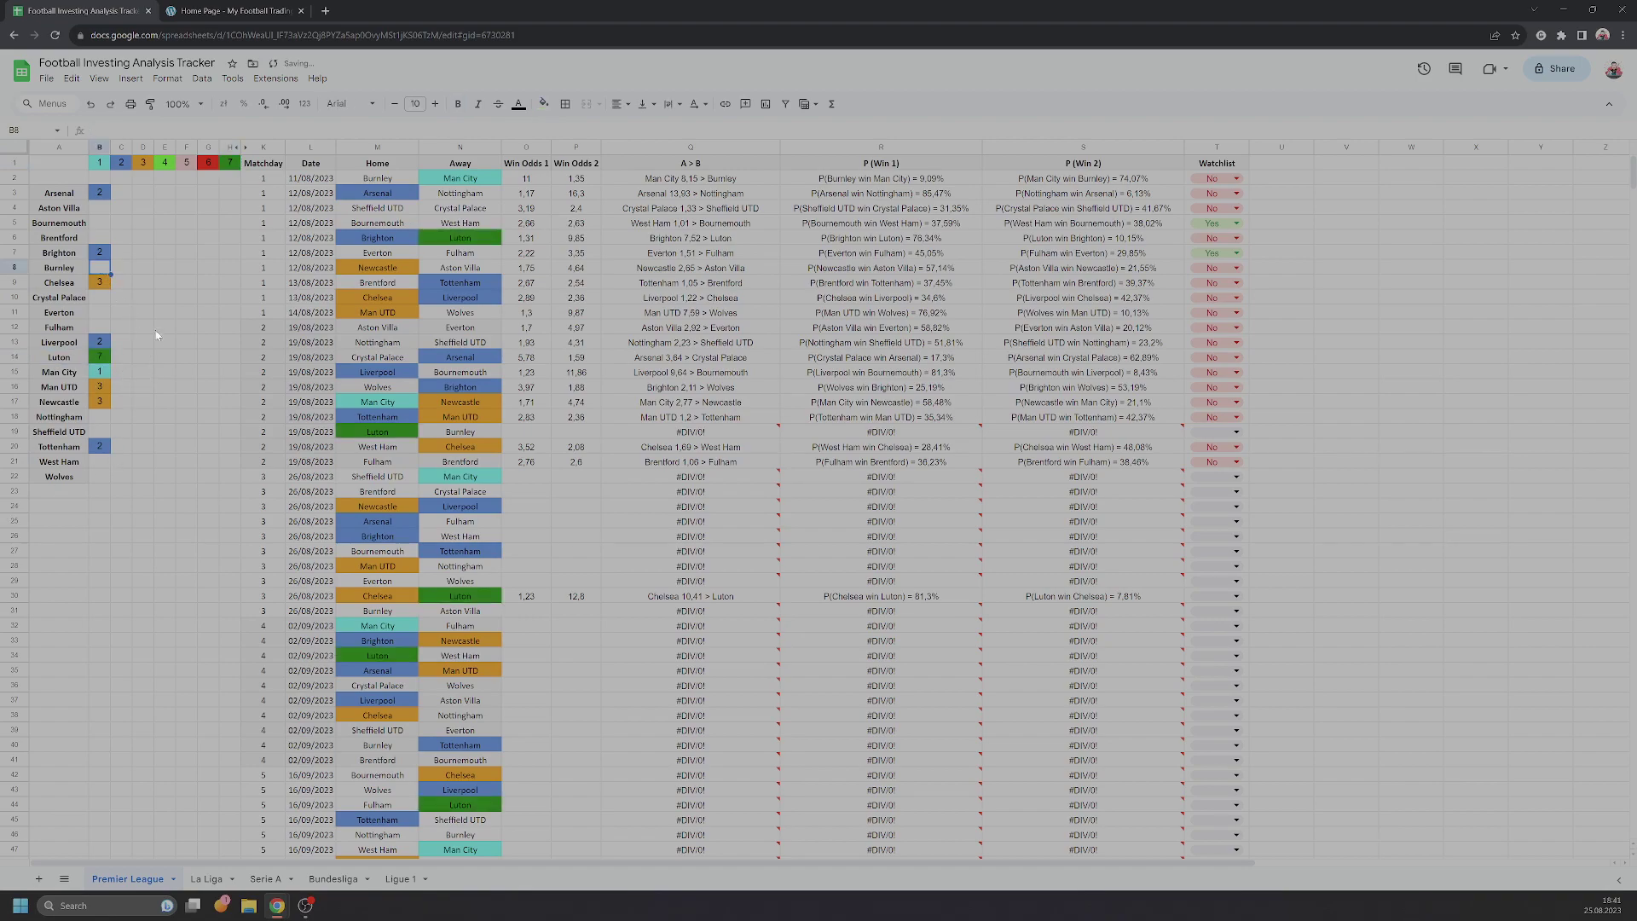
pyautogui.hotkey('ctrl', 'v')
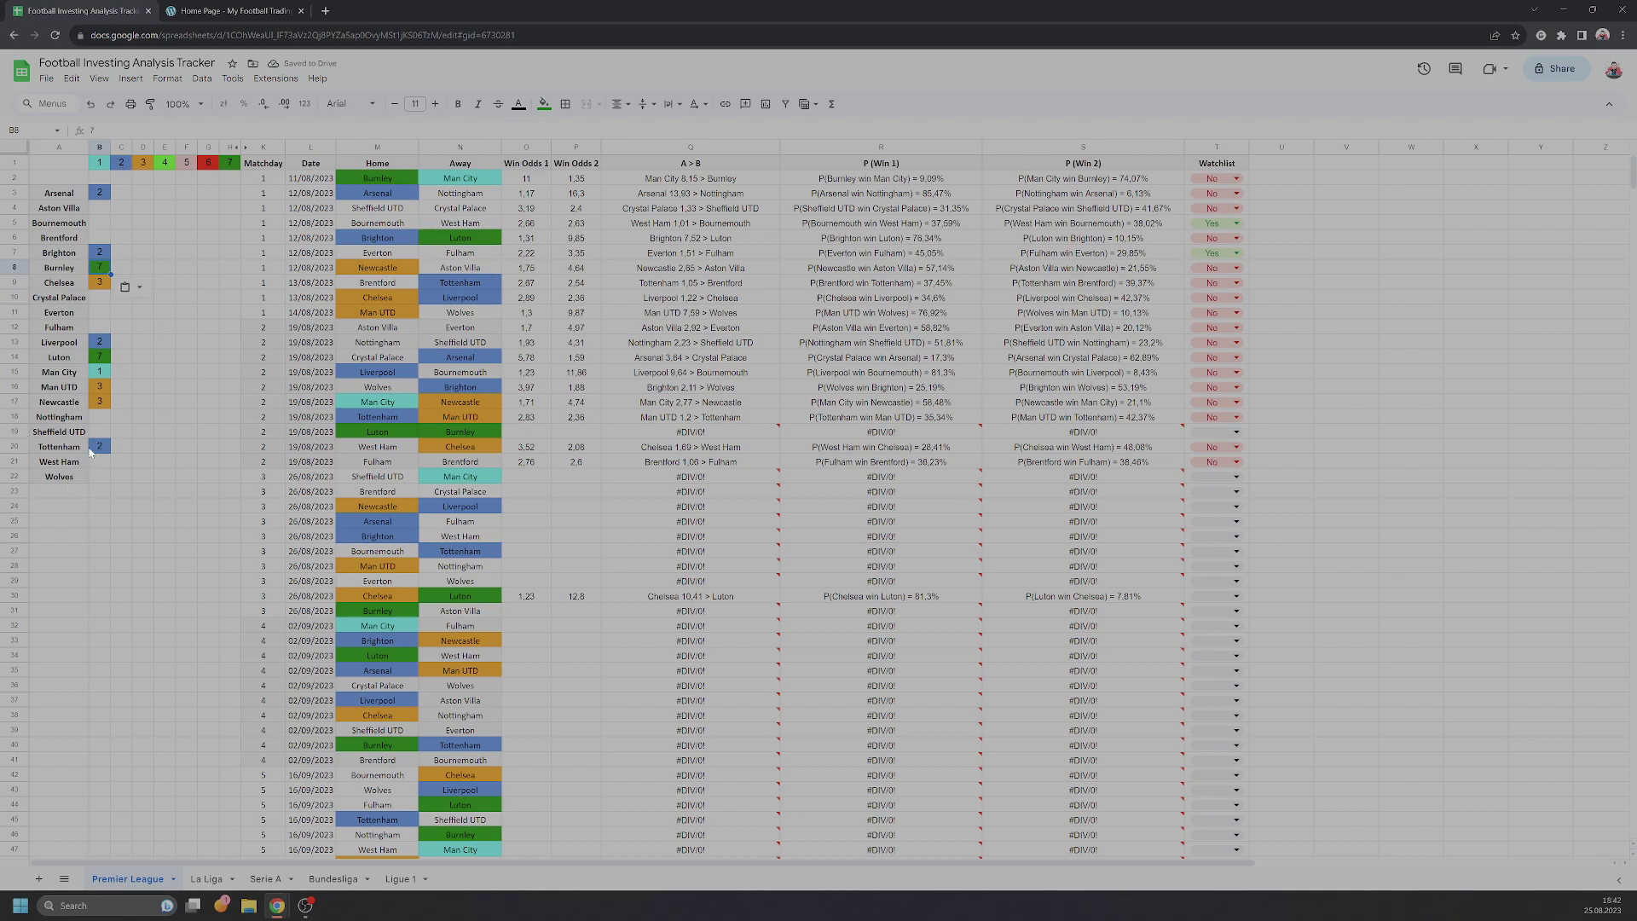
pyautogui.click(100, 312)
pyautogui.hotkey('ctrl', 'v')
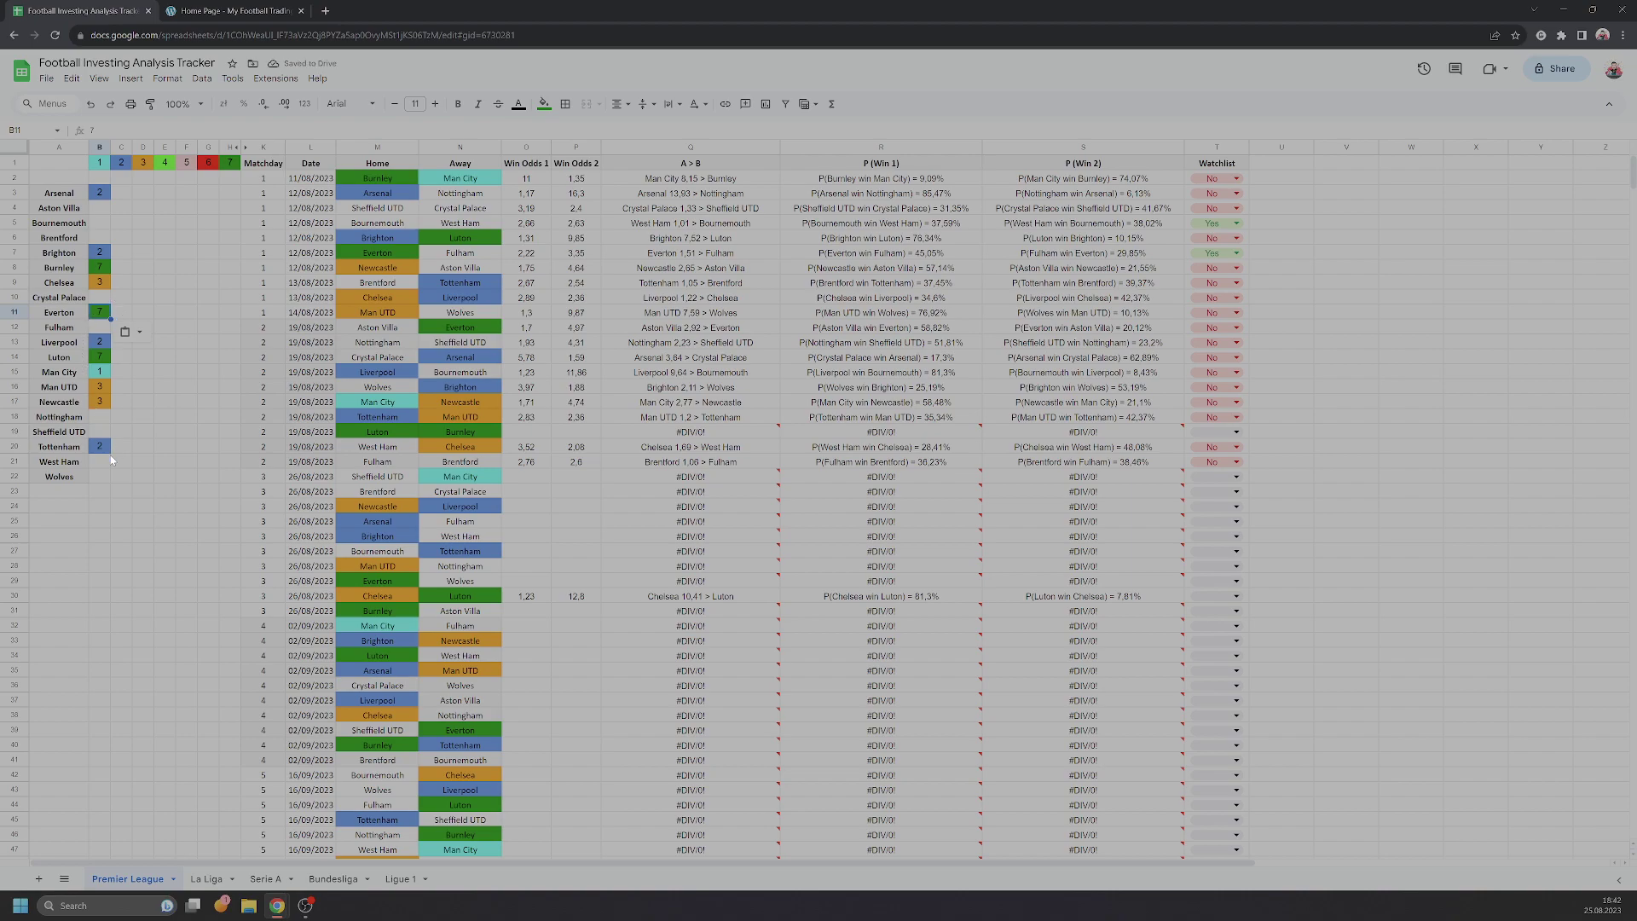
pyautogui.click(97, 477)
pyautogui.write('7')
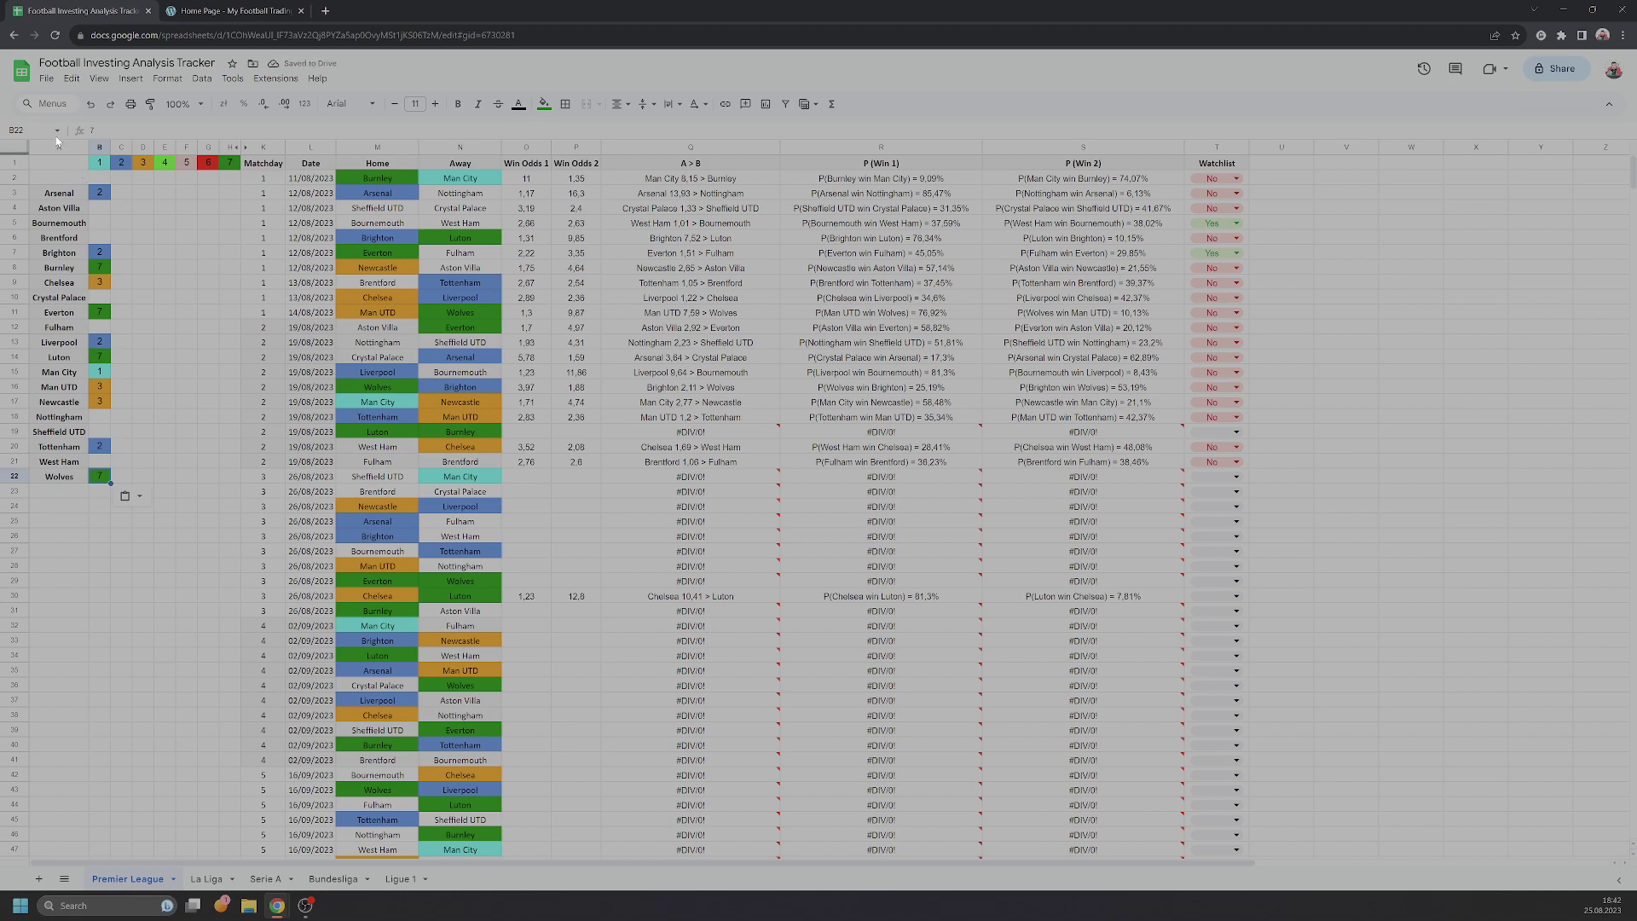
# Give Sheffield UTD, Bournemouth and Nottingham the red rating 6.
pyautogui.click(209, 166)
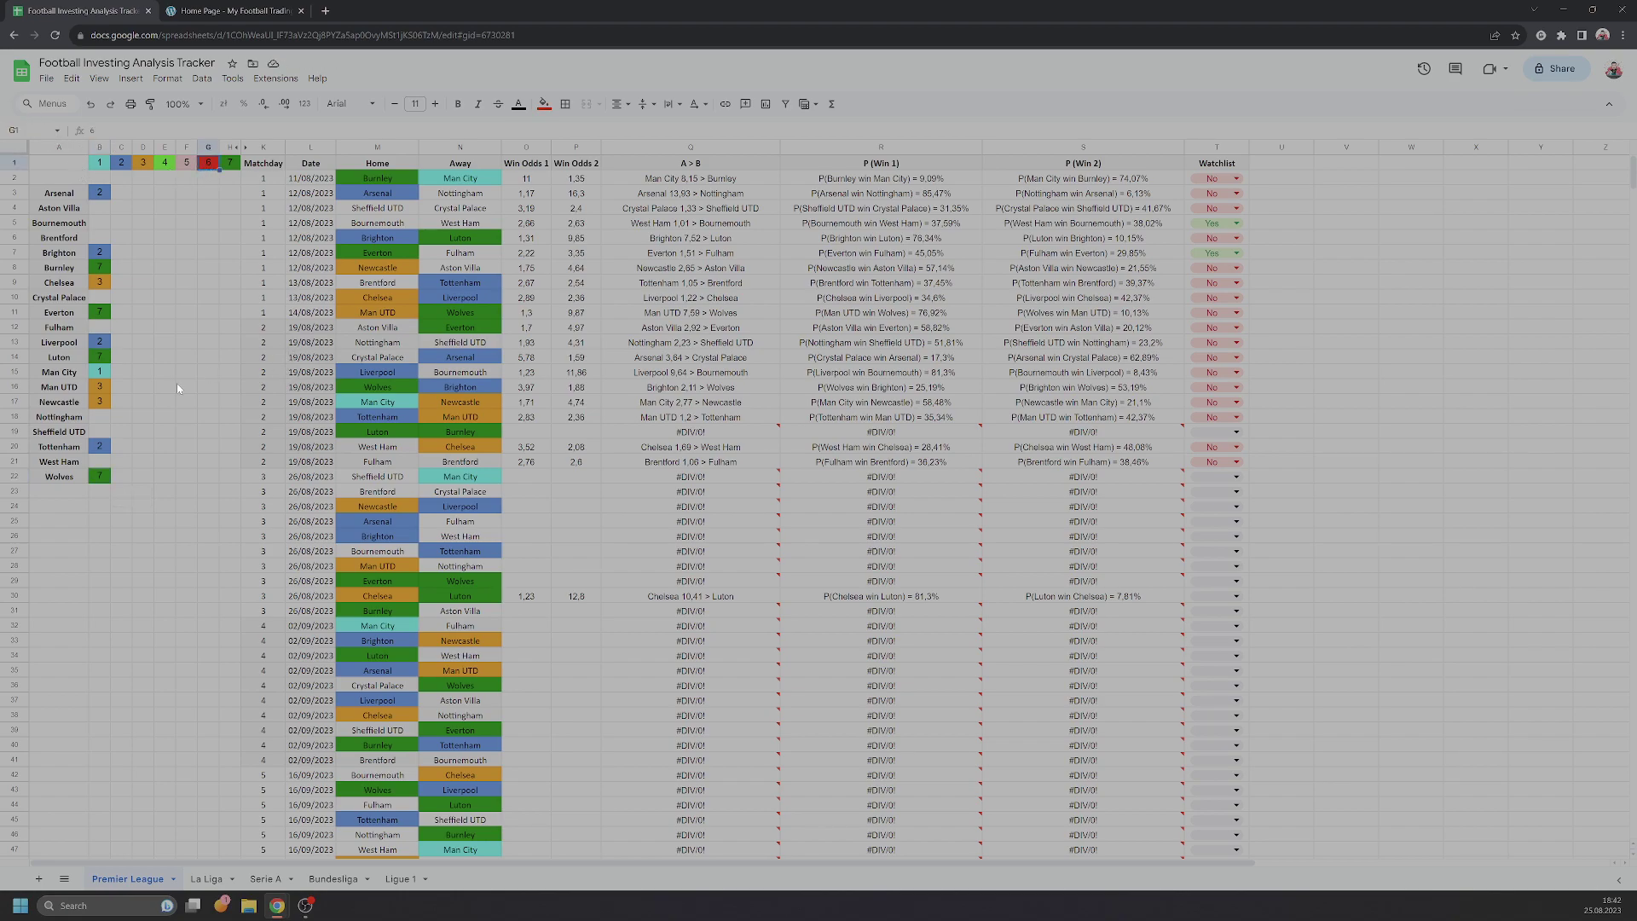
pyautogui.click(99, 431)
pyautogui.write('6')
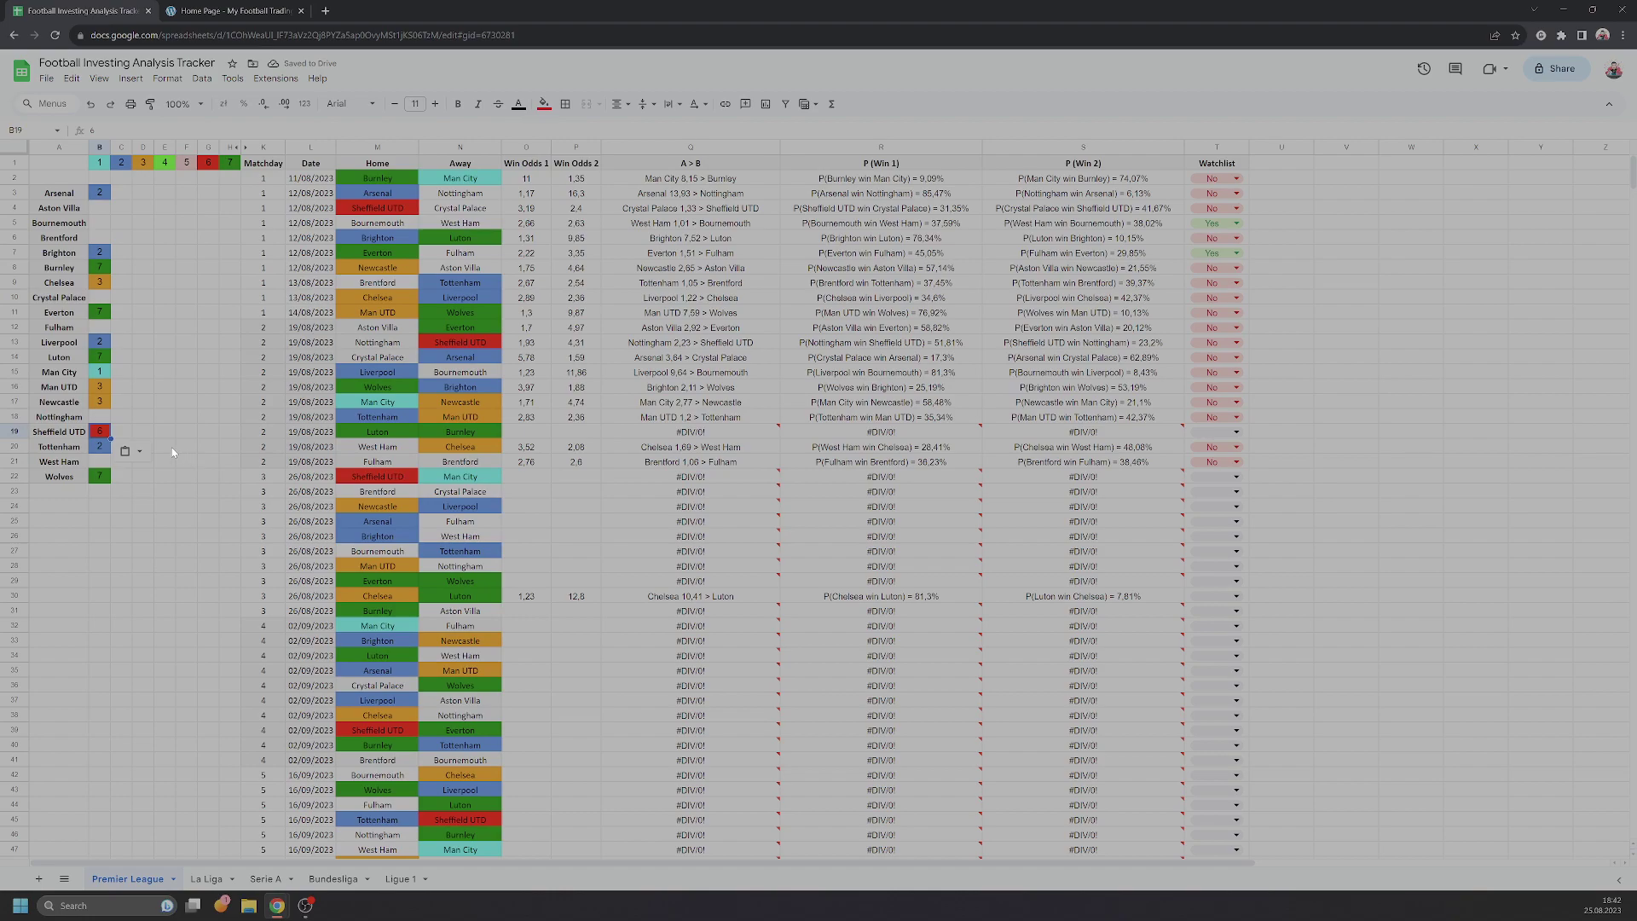
pyautogui.click(99, 222)
pyautogui.hotkey('ctrl', 'v')
pyautogui.click(102, 416)
pyautogui.write('6')
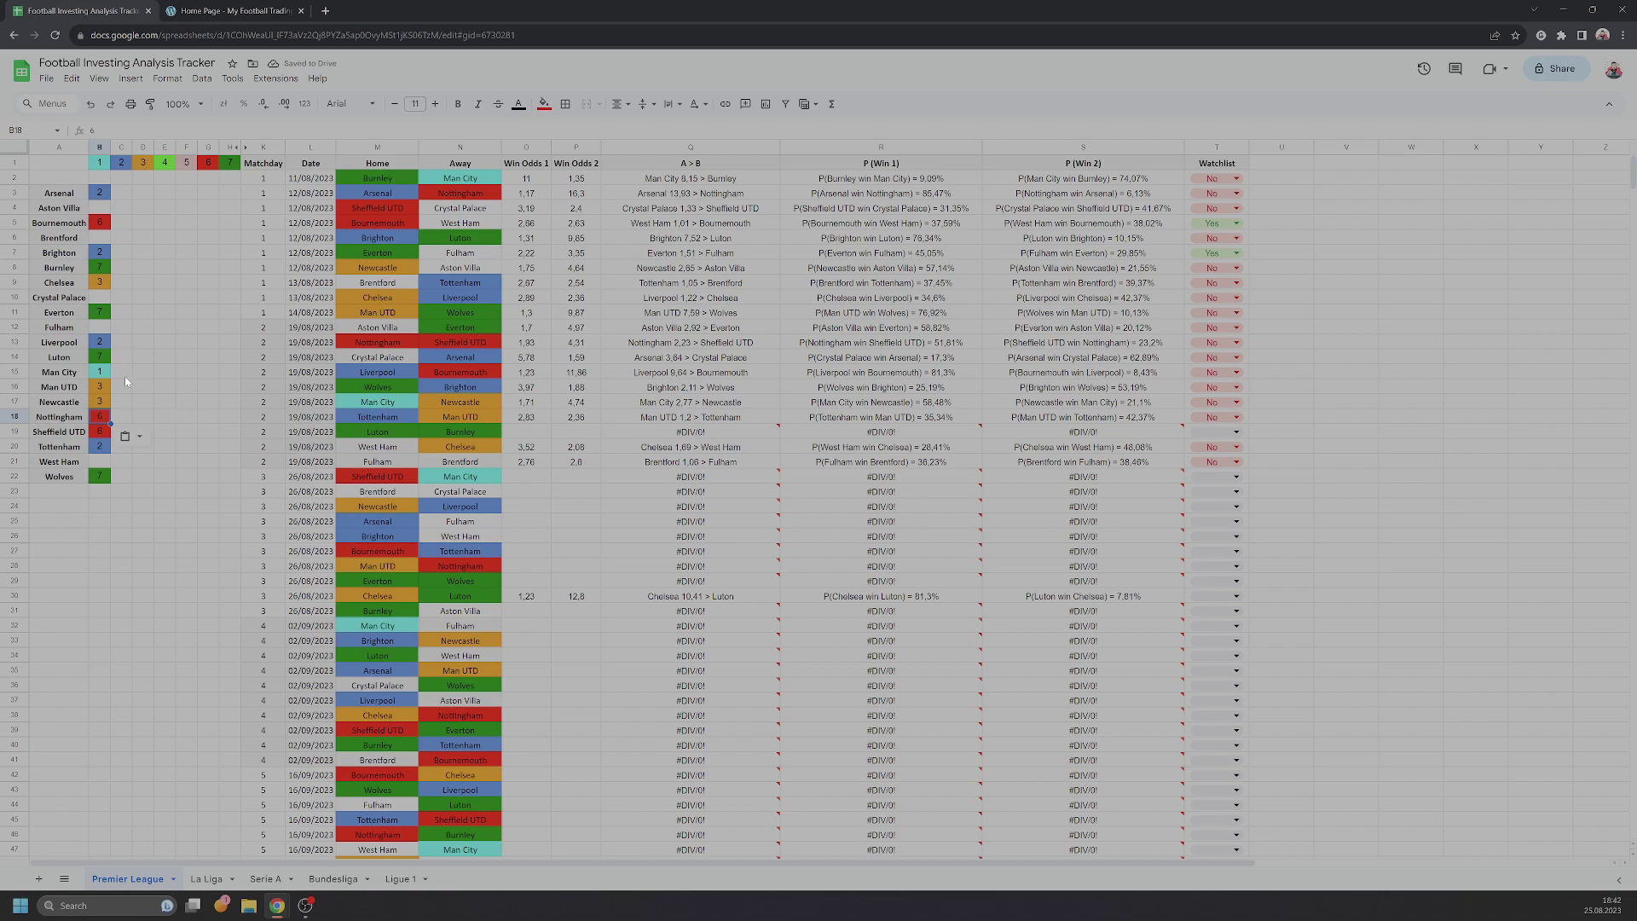
# Rate Aston Villa, West Ham, Crystal Palace and Fulham with the pink 5.
pyautogui.click(195, 168)
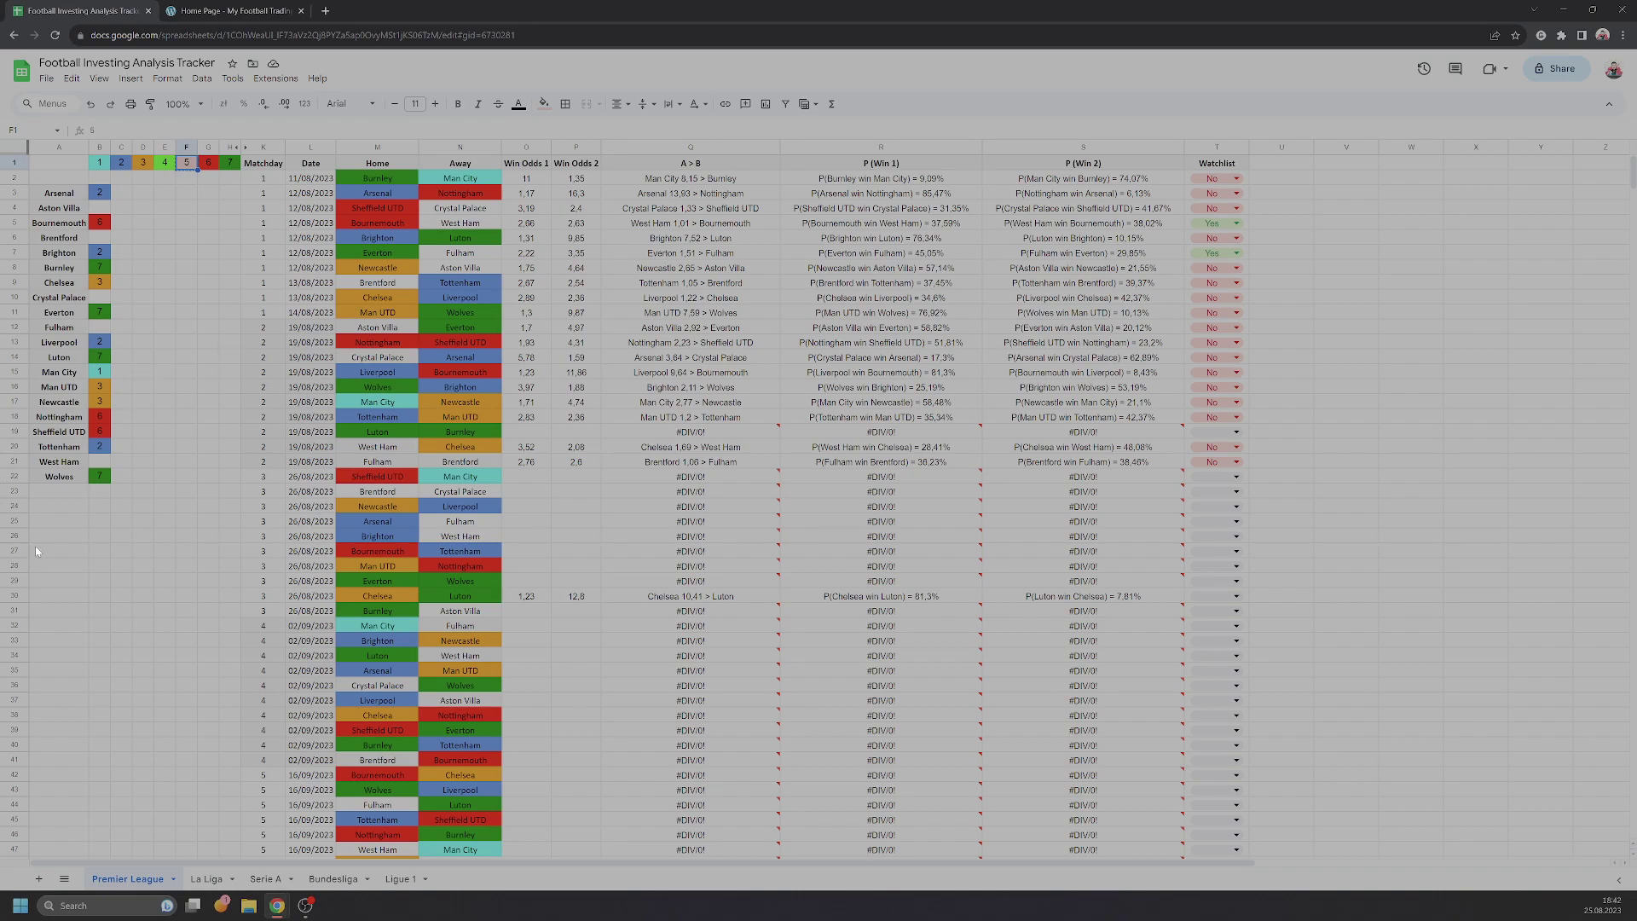
pyautogui.click(98, 208)
pyautogui.write('5')
pyautogui.press('Return')
pyautogui.click(106, 467)
pyautogui.write('5')
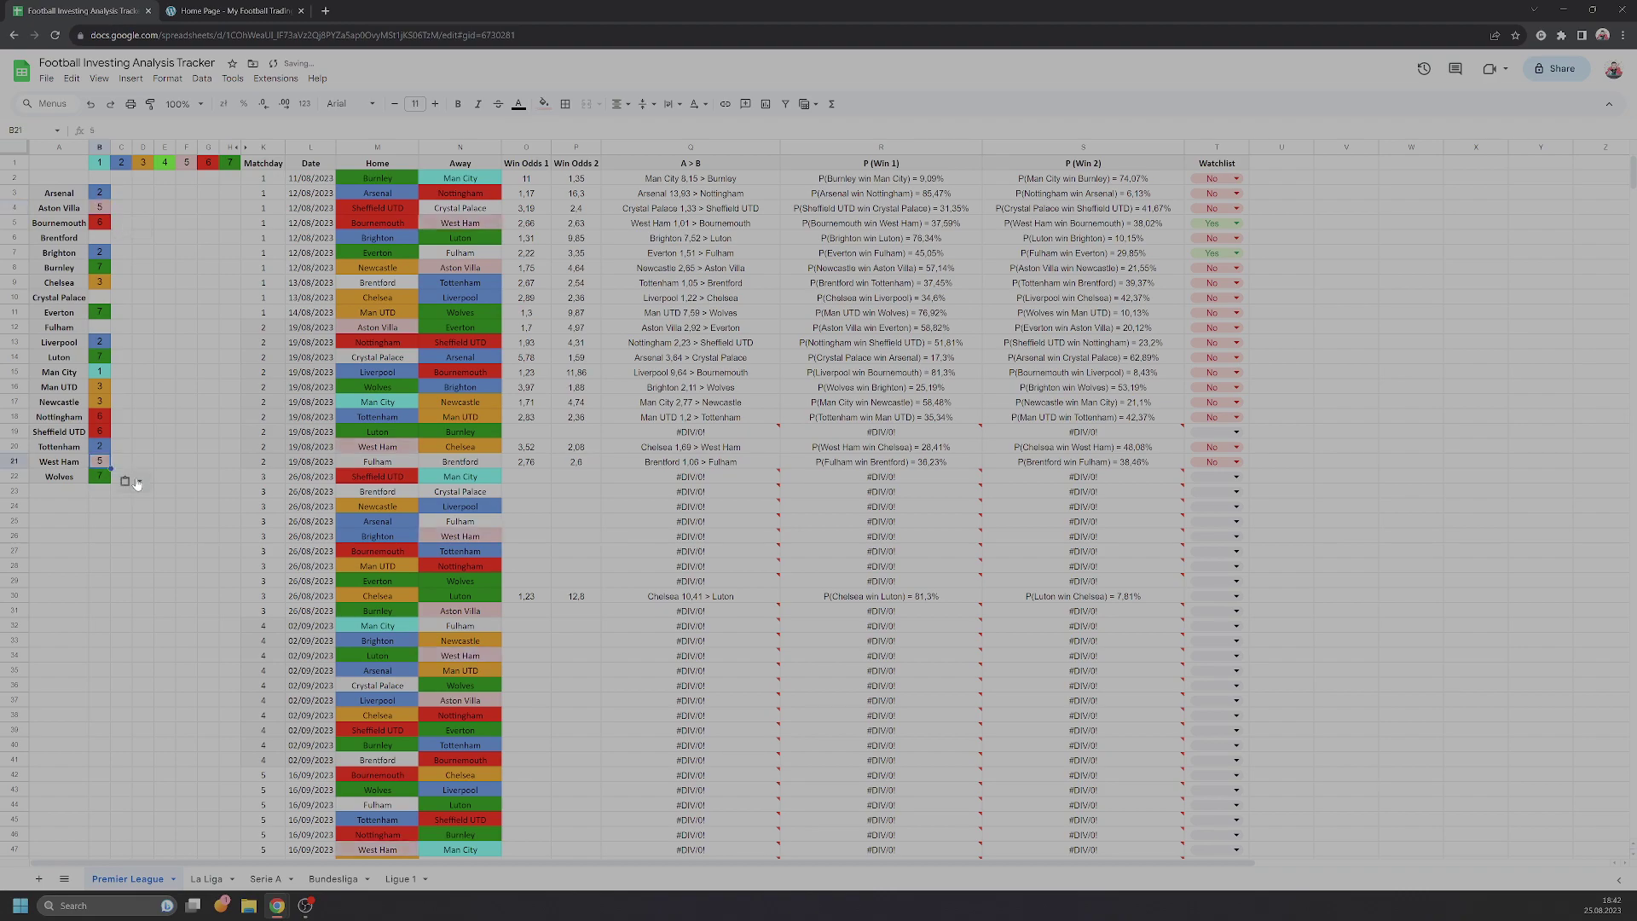
pyautogui.click(107, 301)
pyautogui.write('5')
pyautogui.press('Return')
pyautogui.click(103, 328)
pyautogui.write('5')
# Give Brentford the green rating 4.
pyautogui.click(165, 164)
pyautogui.click(100, 237)
pyautogui.hotkey('ctrl', 'v')
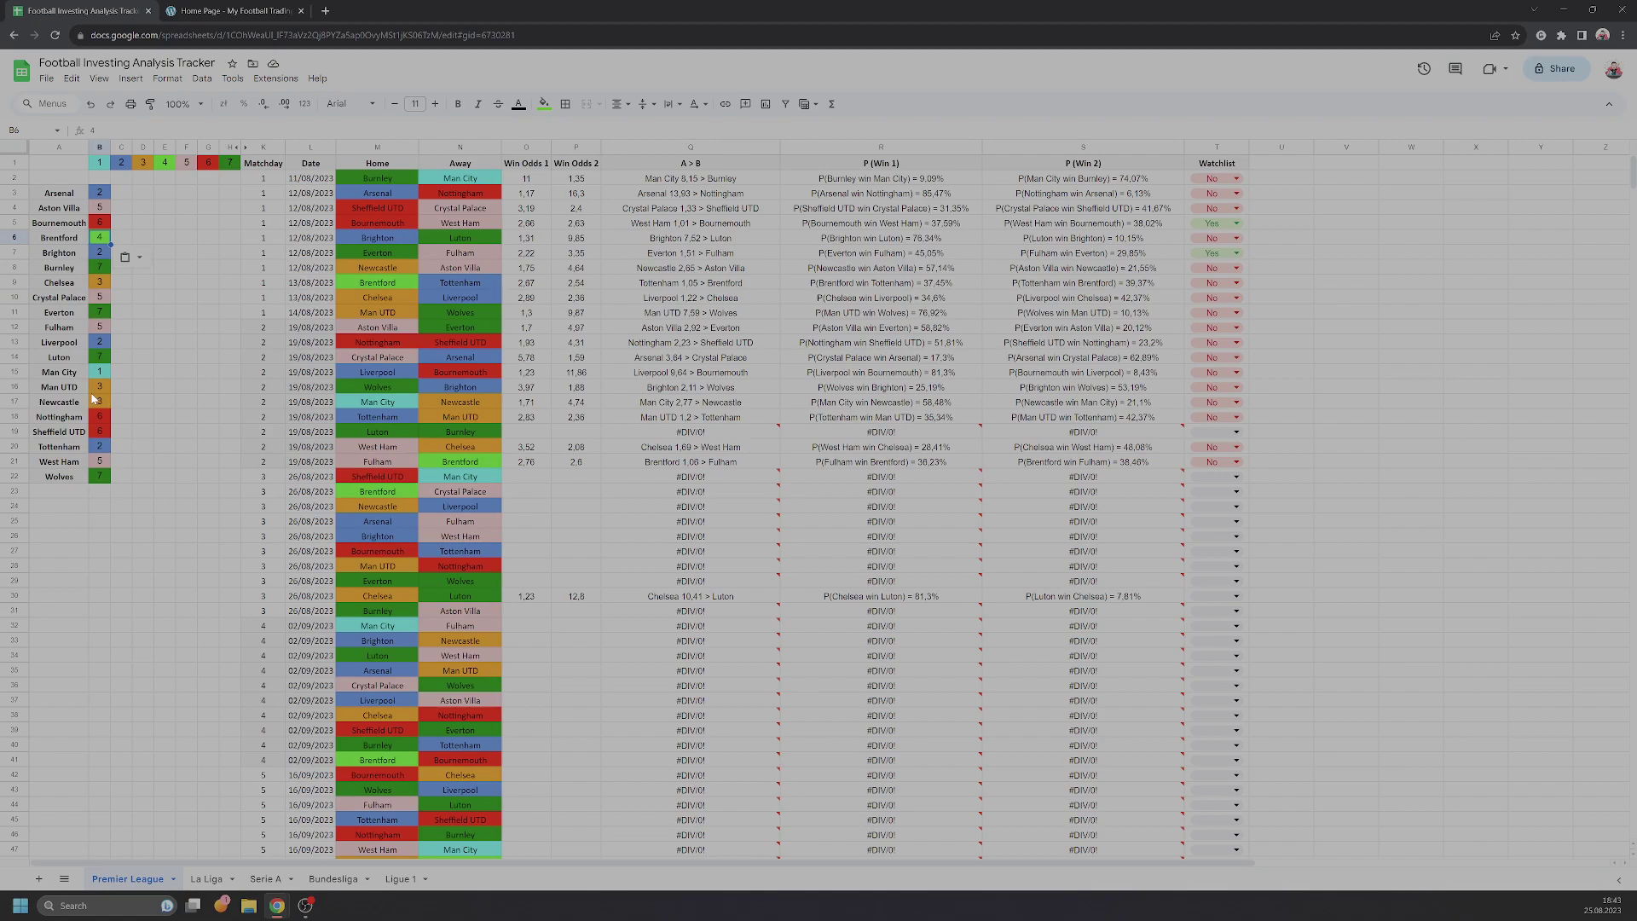
pyautogui.click(96, 493)
pyautogui.scroll(-1, 421, 566)
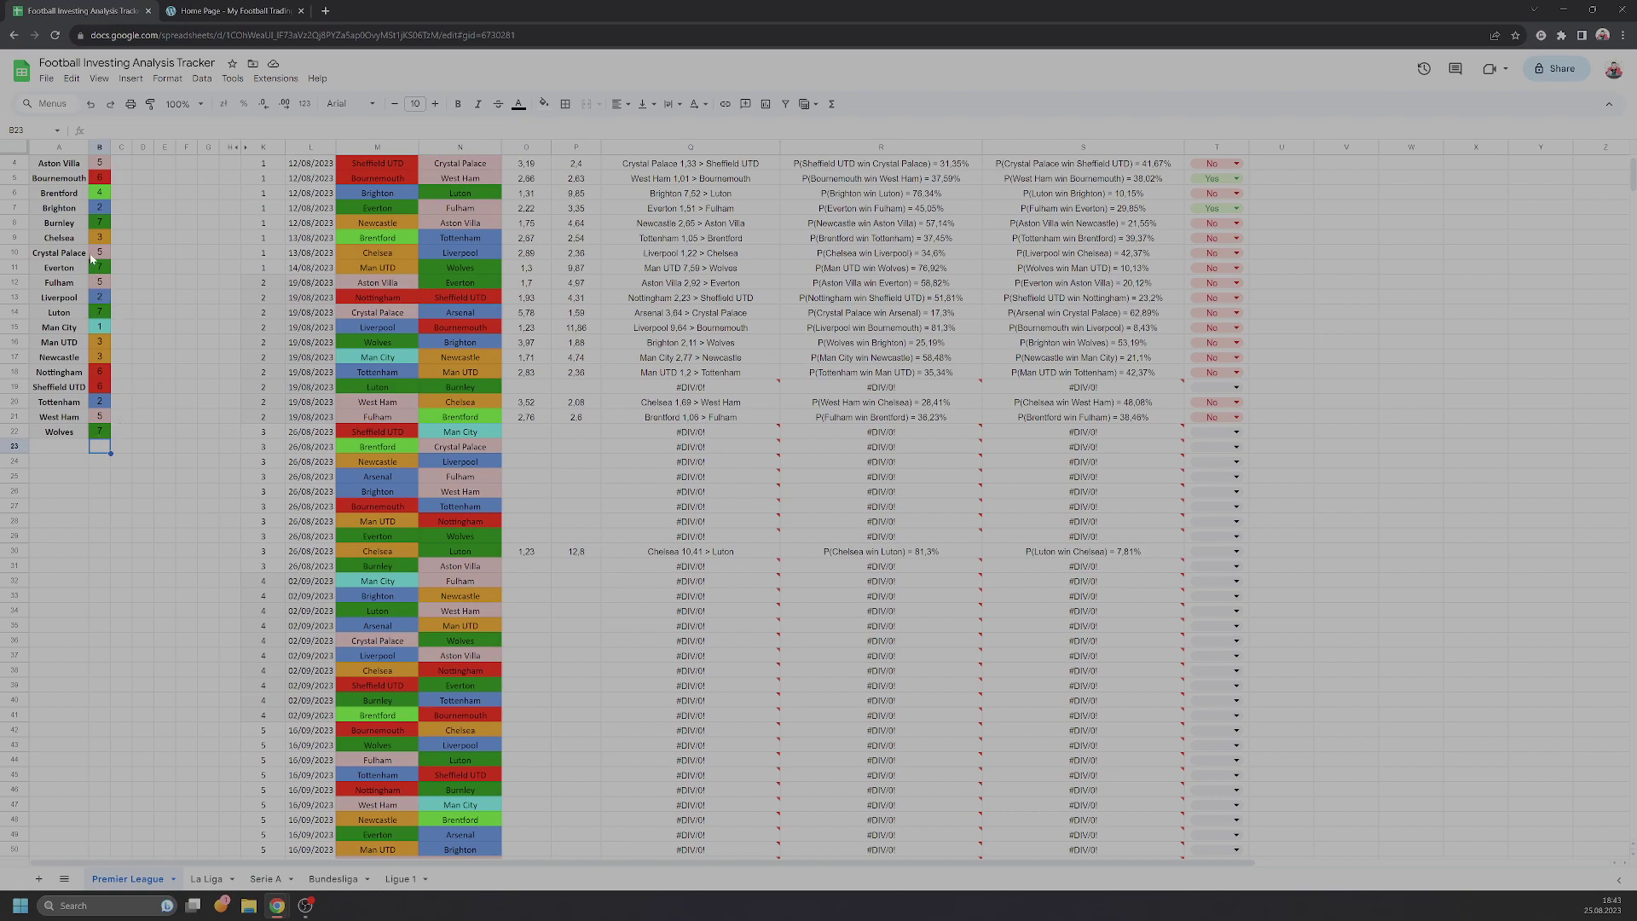
pyautogui.click(513, 535)
pyautogui.press('Right')
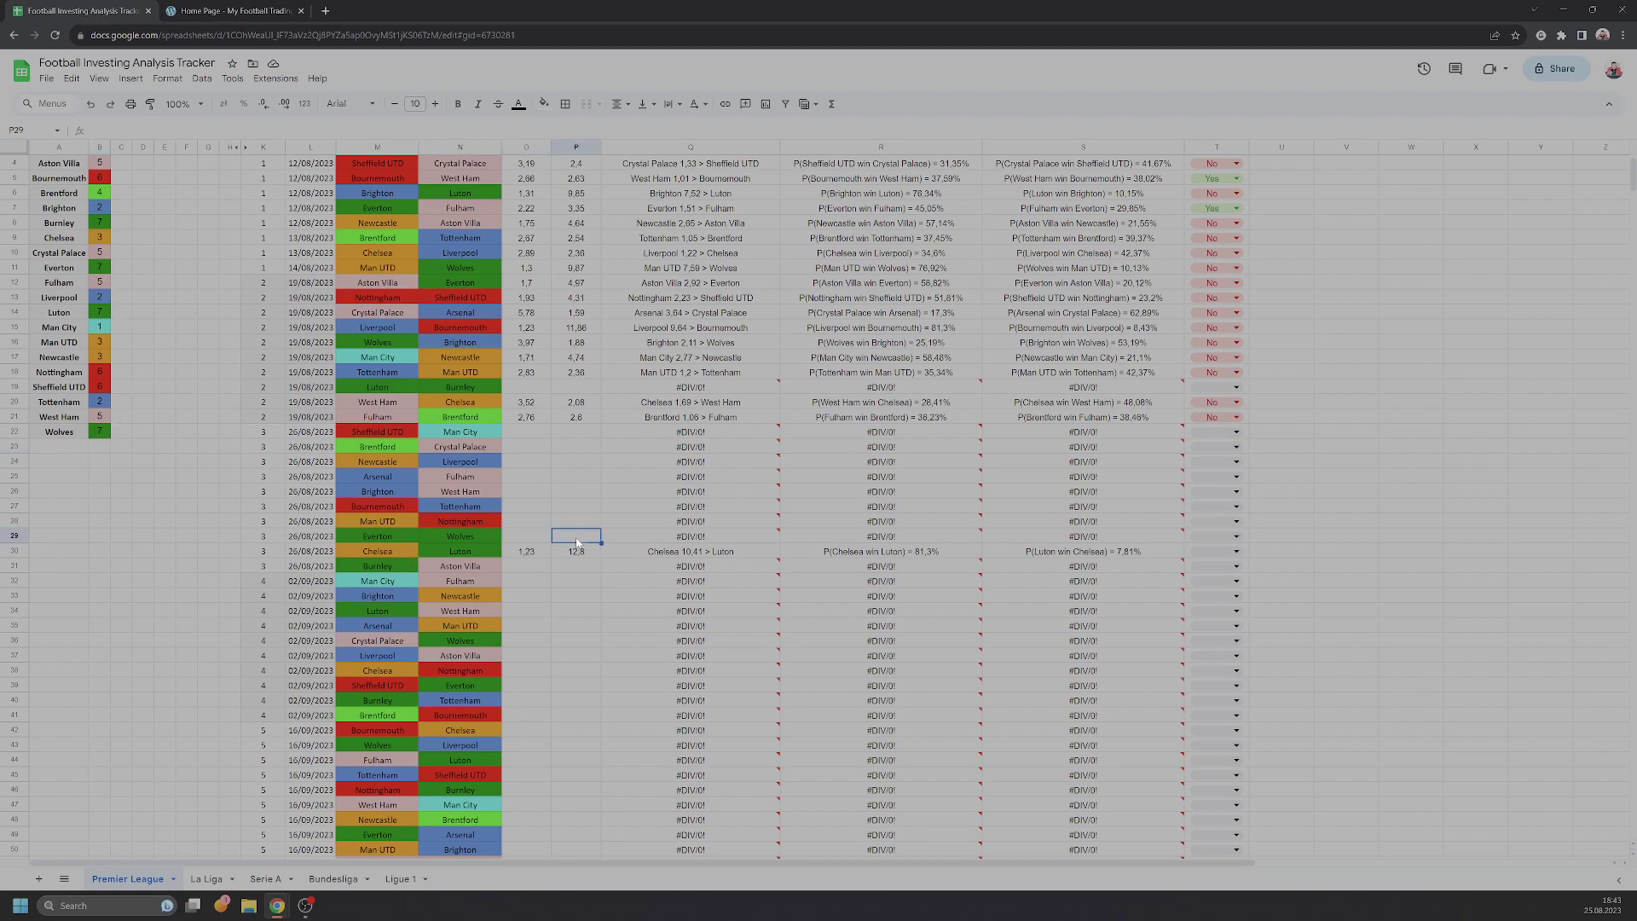
pyautogui.click(534, 540)
pyautogui.click(557, 535)
pyautogui.click(529, 538)
pyautogui.click(573, 540)
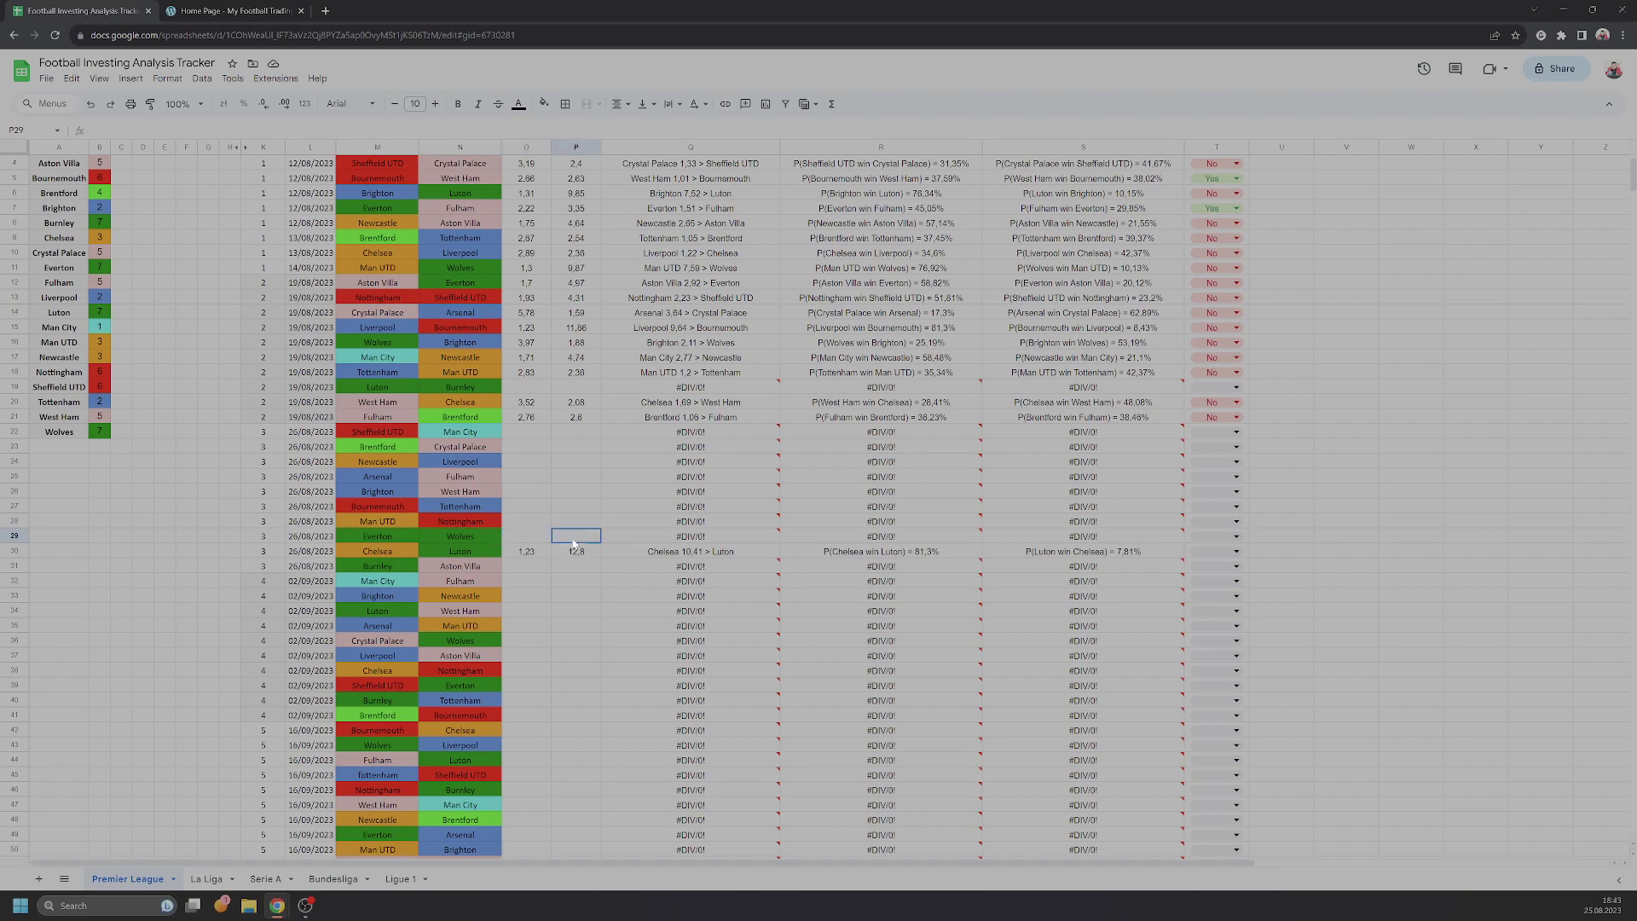
pyautogui.click(396, 525)
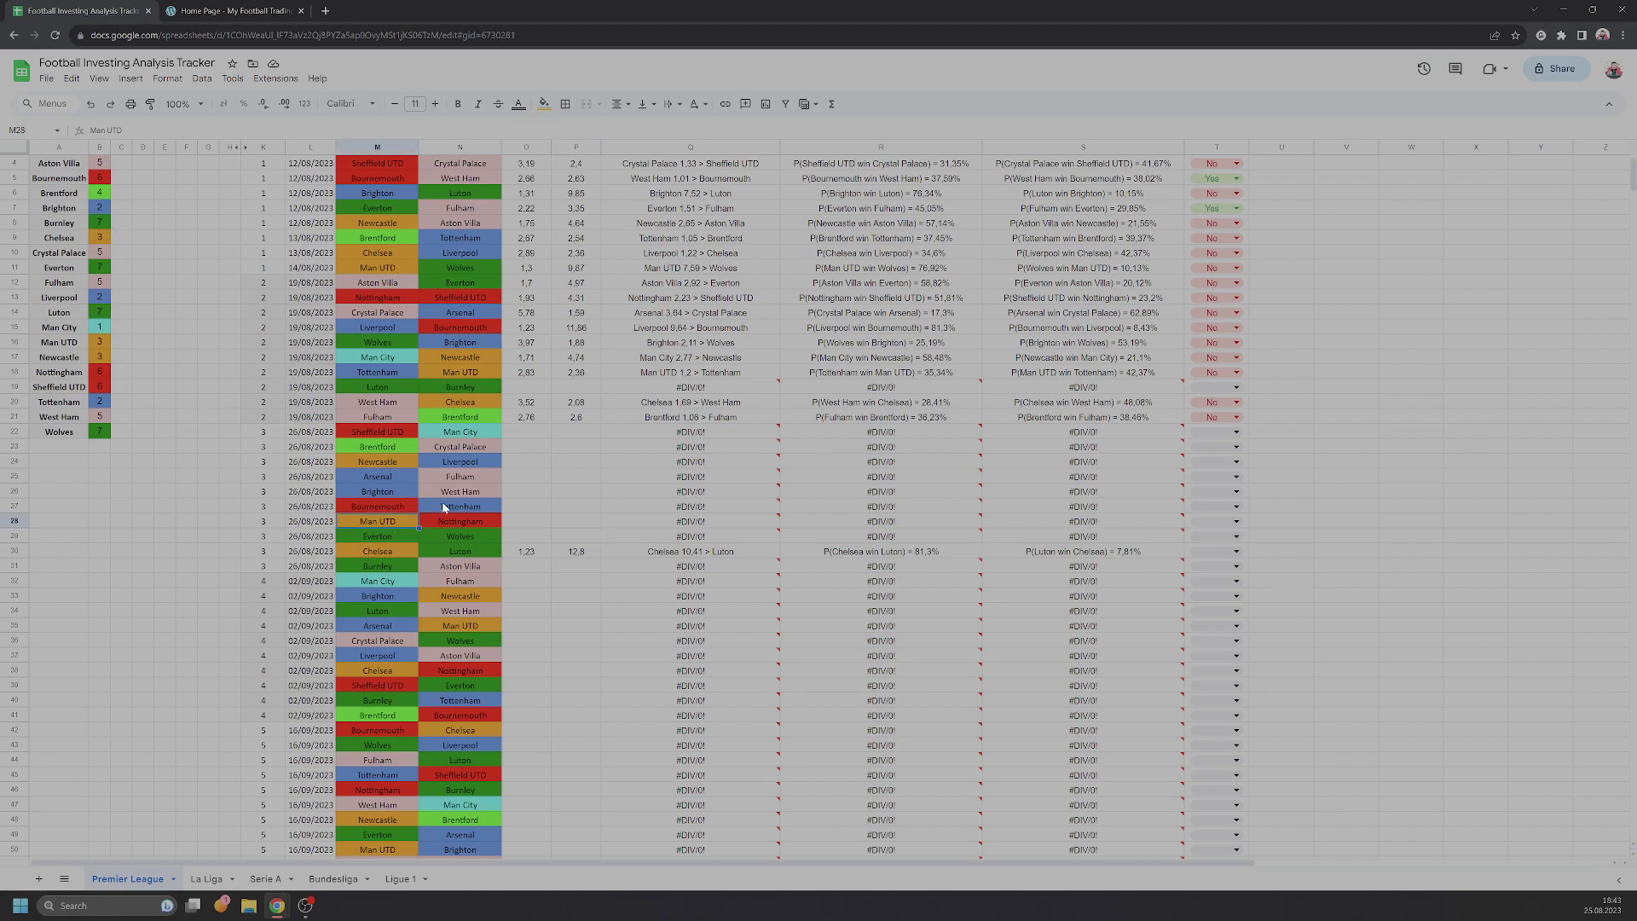
pyautogui.scroll(1, 74, 490)
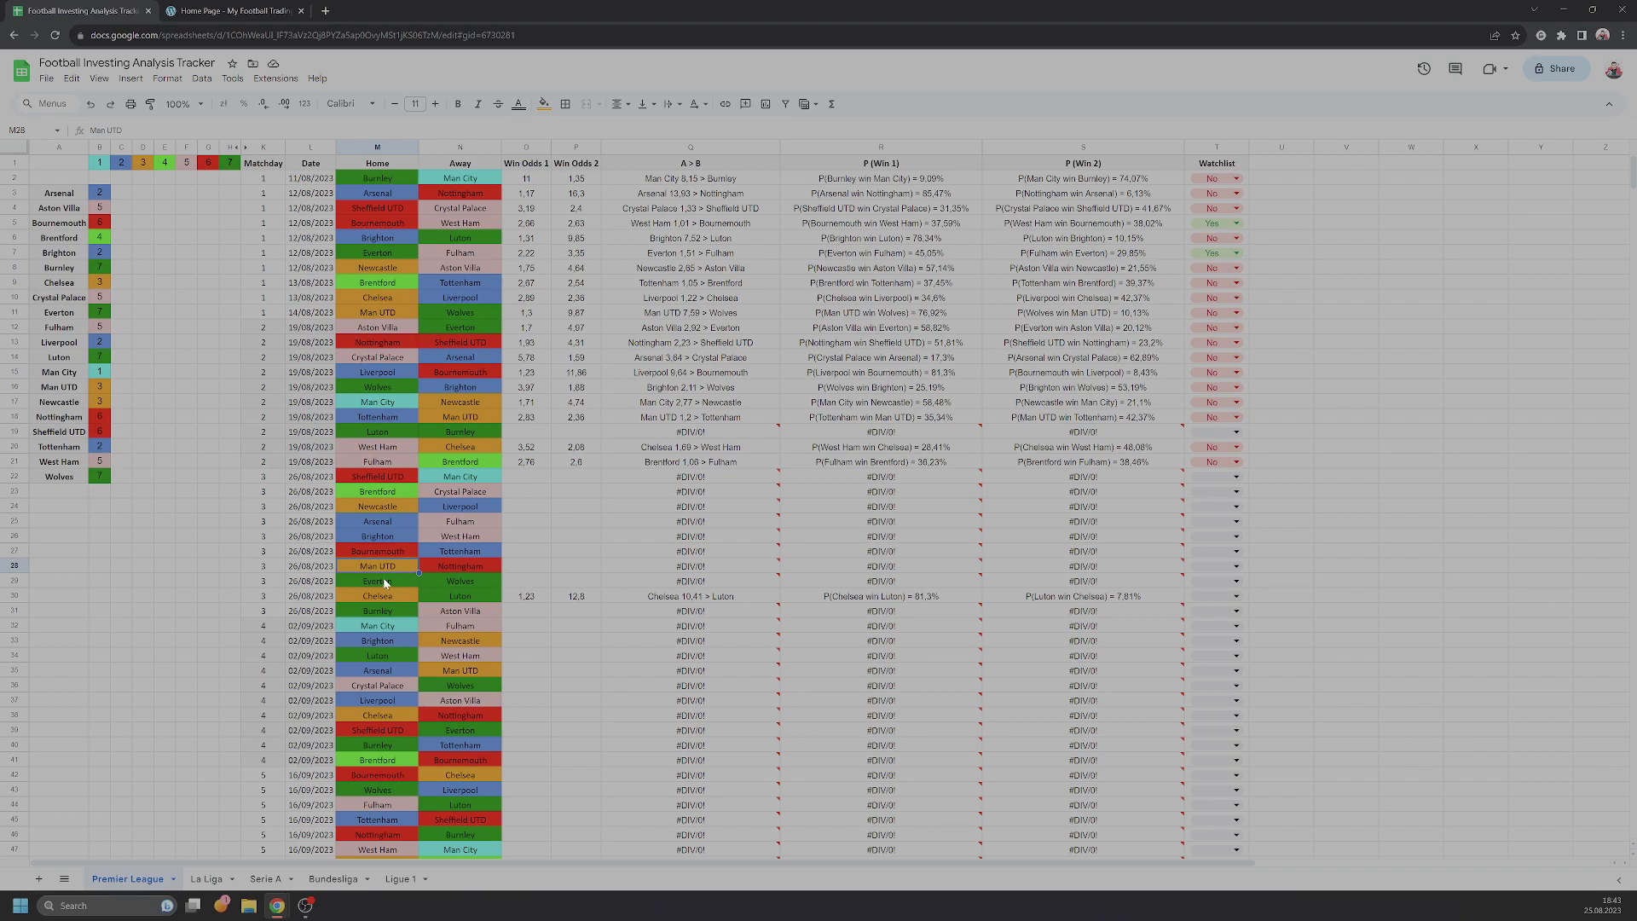
pyautogui.click(525, 568)
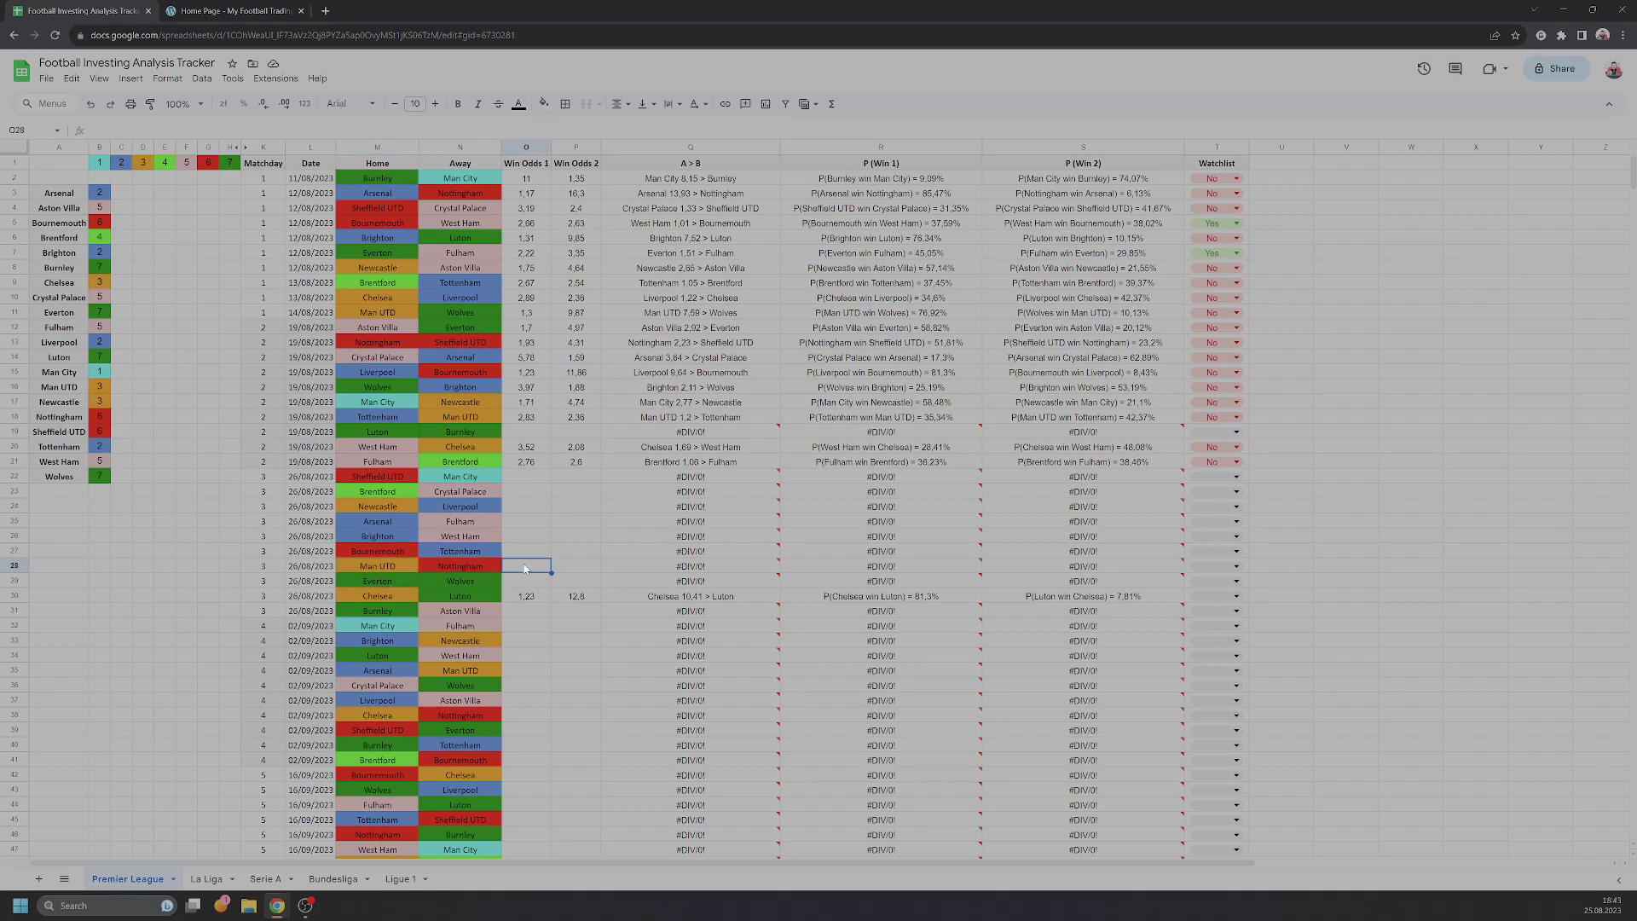
pyautogui.click(384, 524)
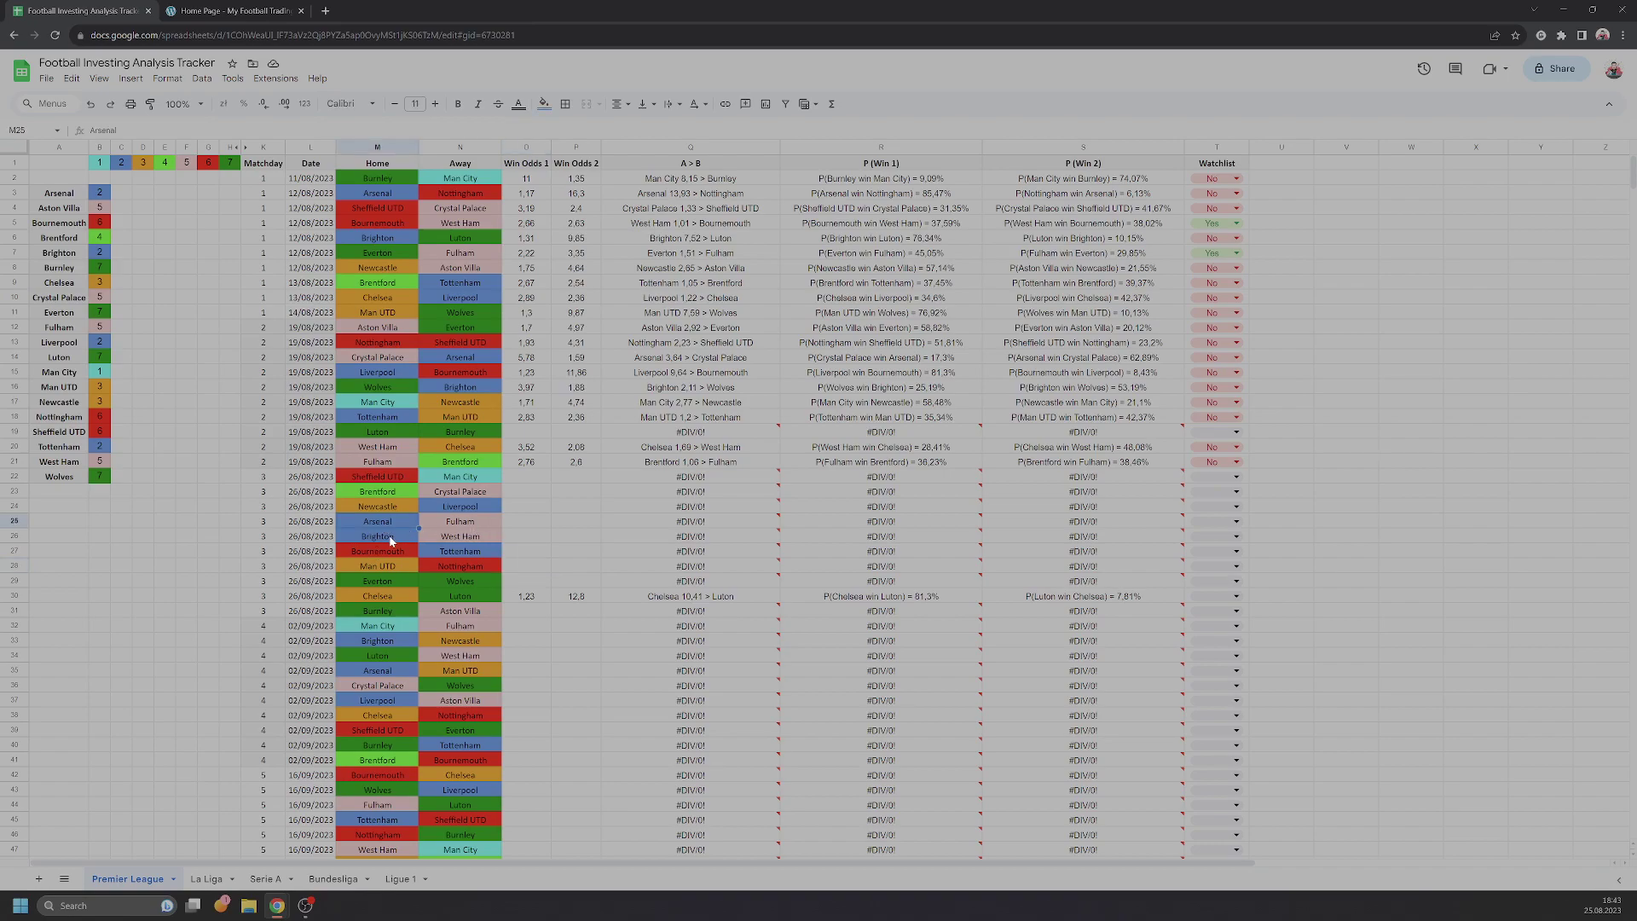
pyautogui.click(390, 537)
pyautogui.click(470, 524)
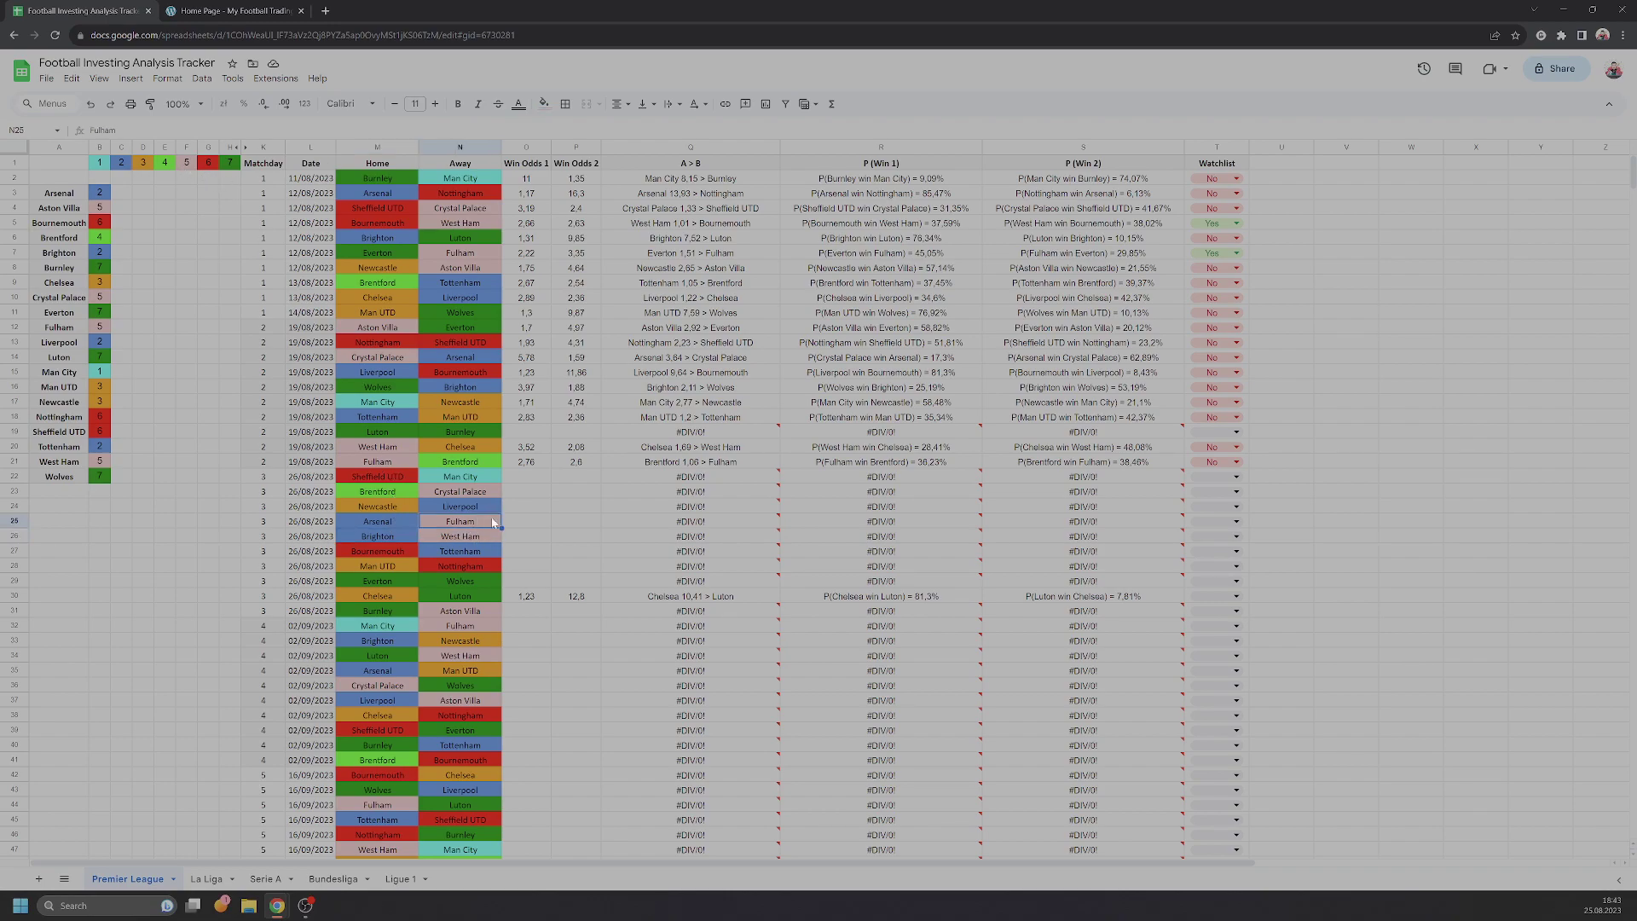
pyautogui.click(376, 520)
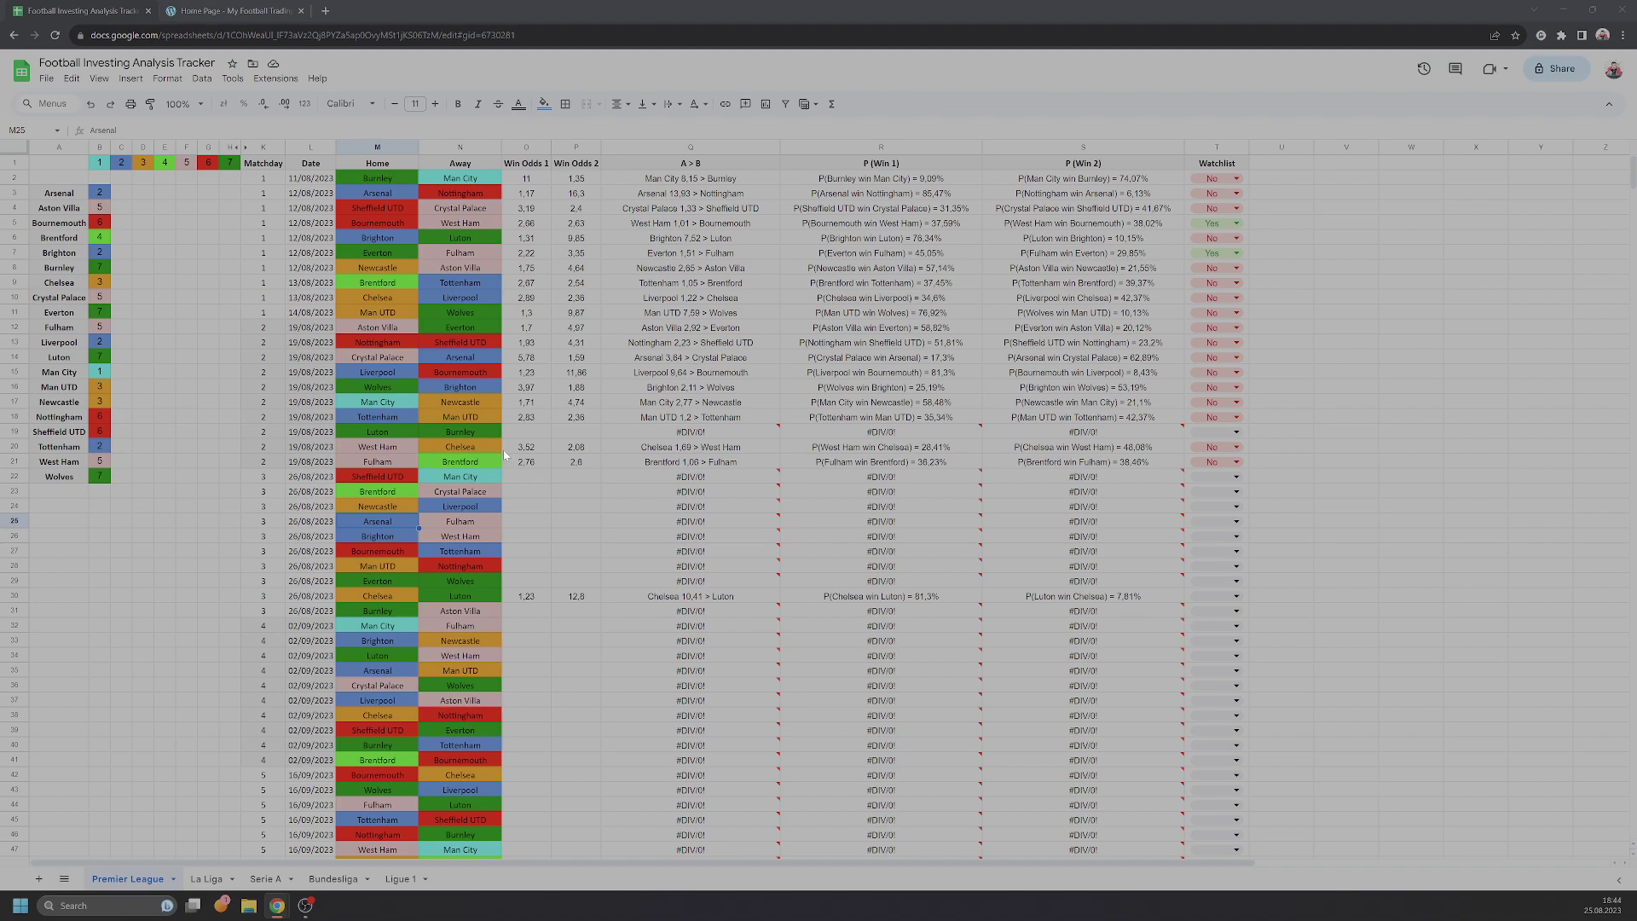
pyautogui.click(523, 479)
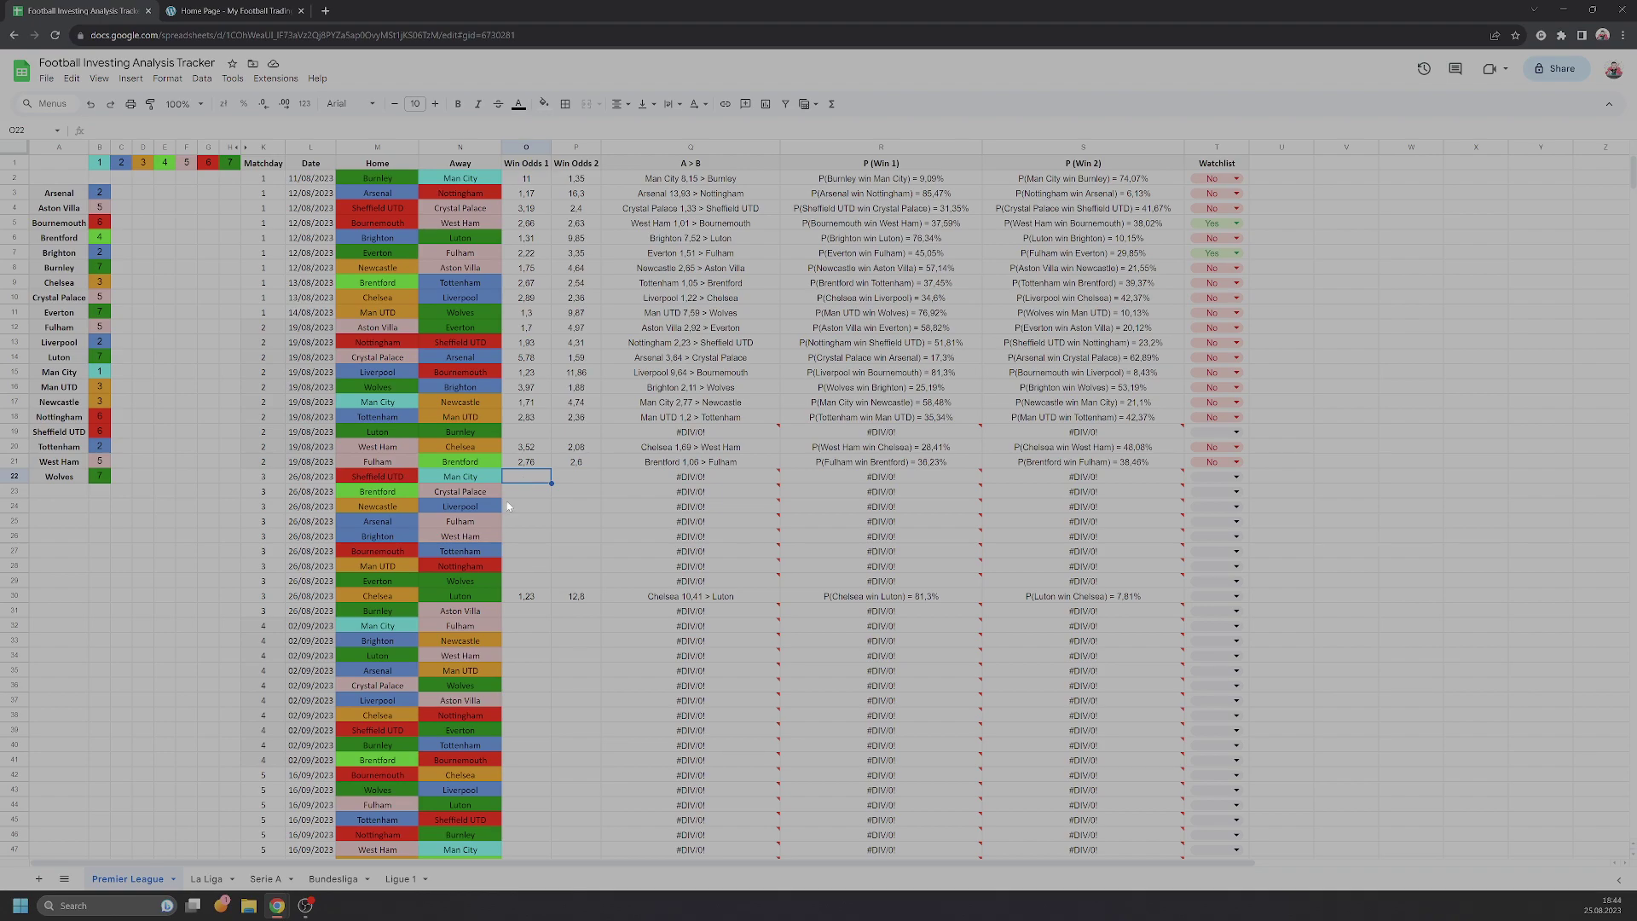
# Enter odds 3.71/1.9 for Bournemouth–Tottenham and 16.94/1.17 for Sheffield UTD–Man City.
pyautogui.click(528, 550)
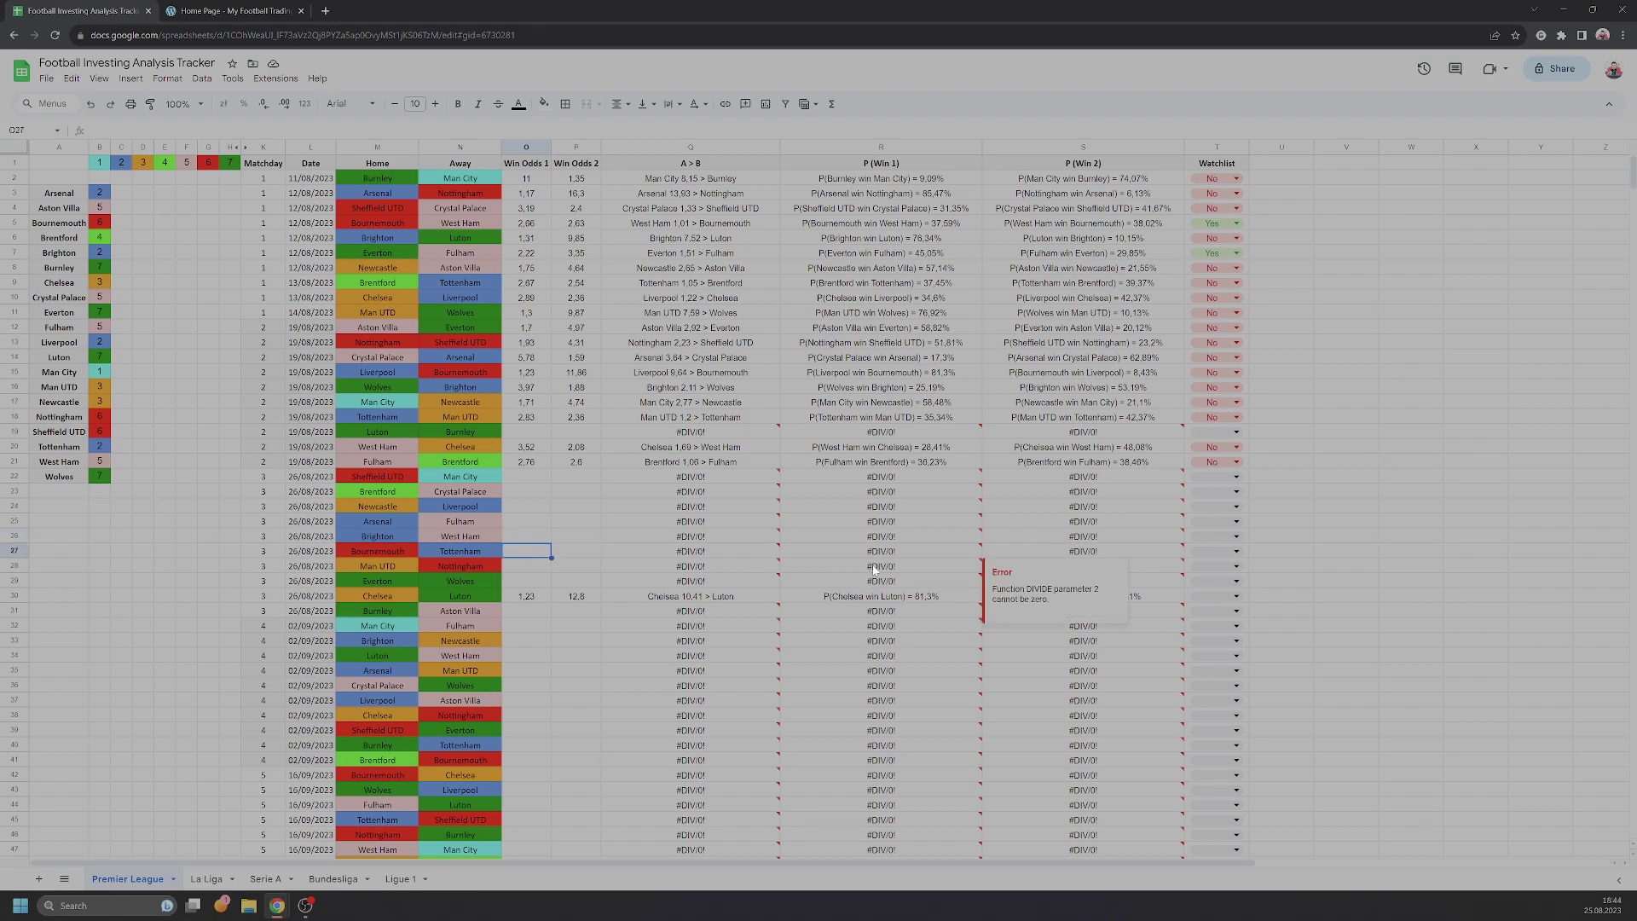
pyautogui.write('3,71')
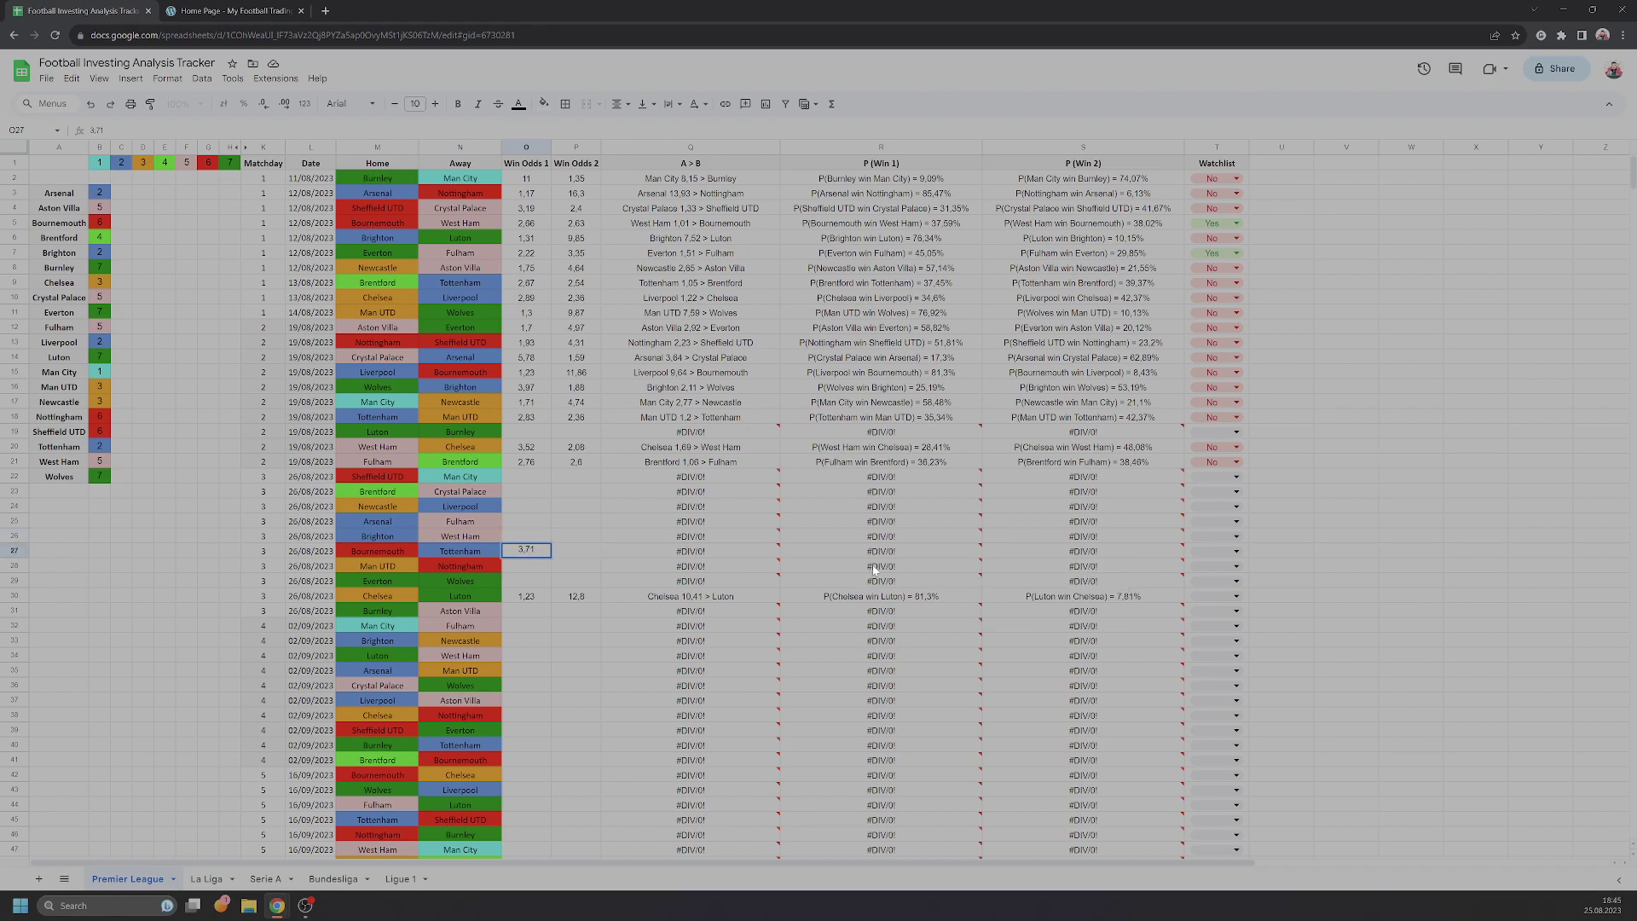
pyautogui.press('Tab')
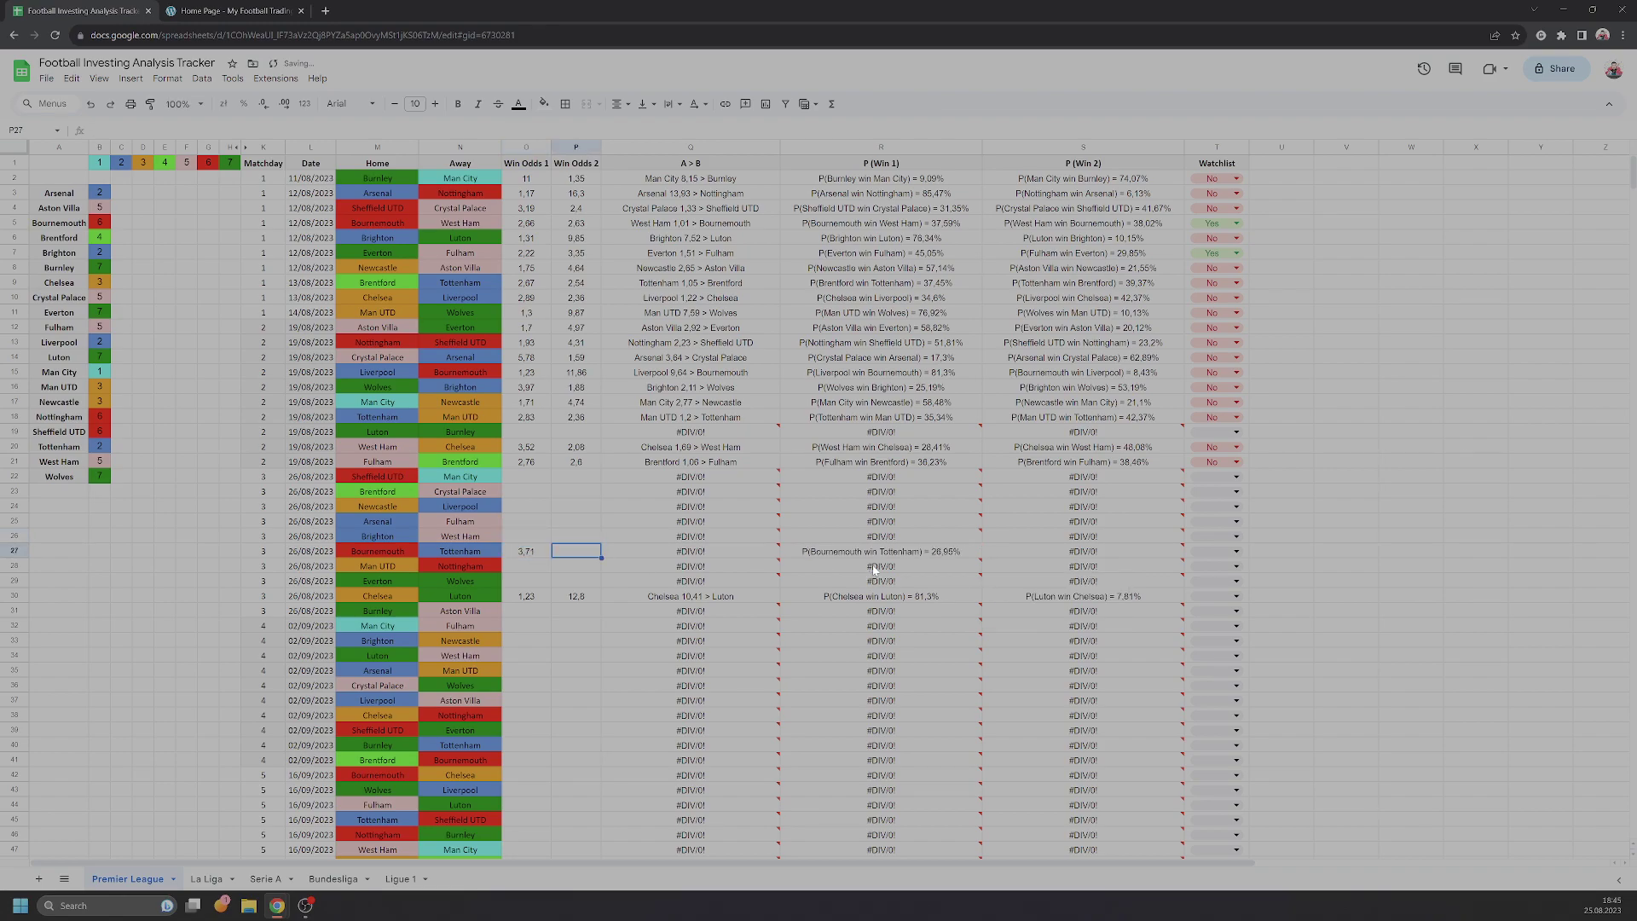
pyautogui.write('1,9')
pyautogui.press('Return')
pyautogui.press('Up')
pyautogui.press('Left')
pyautogui.press('Up')
pyautogui.press('Up')
pyautogui.press('Up')
pyautogui.press('Up')
pyautogui.press('Up')
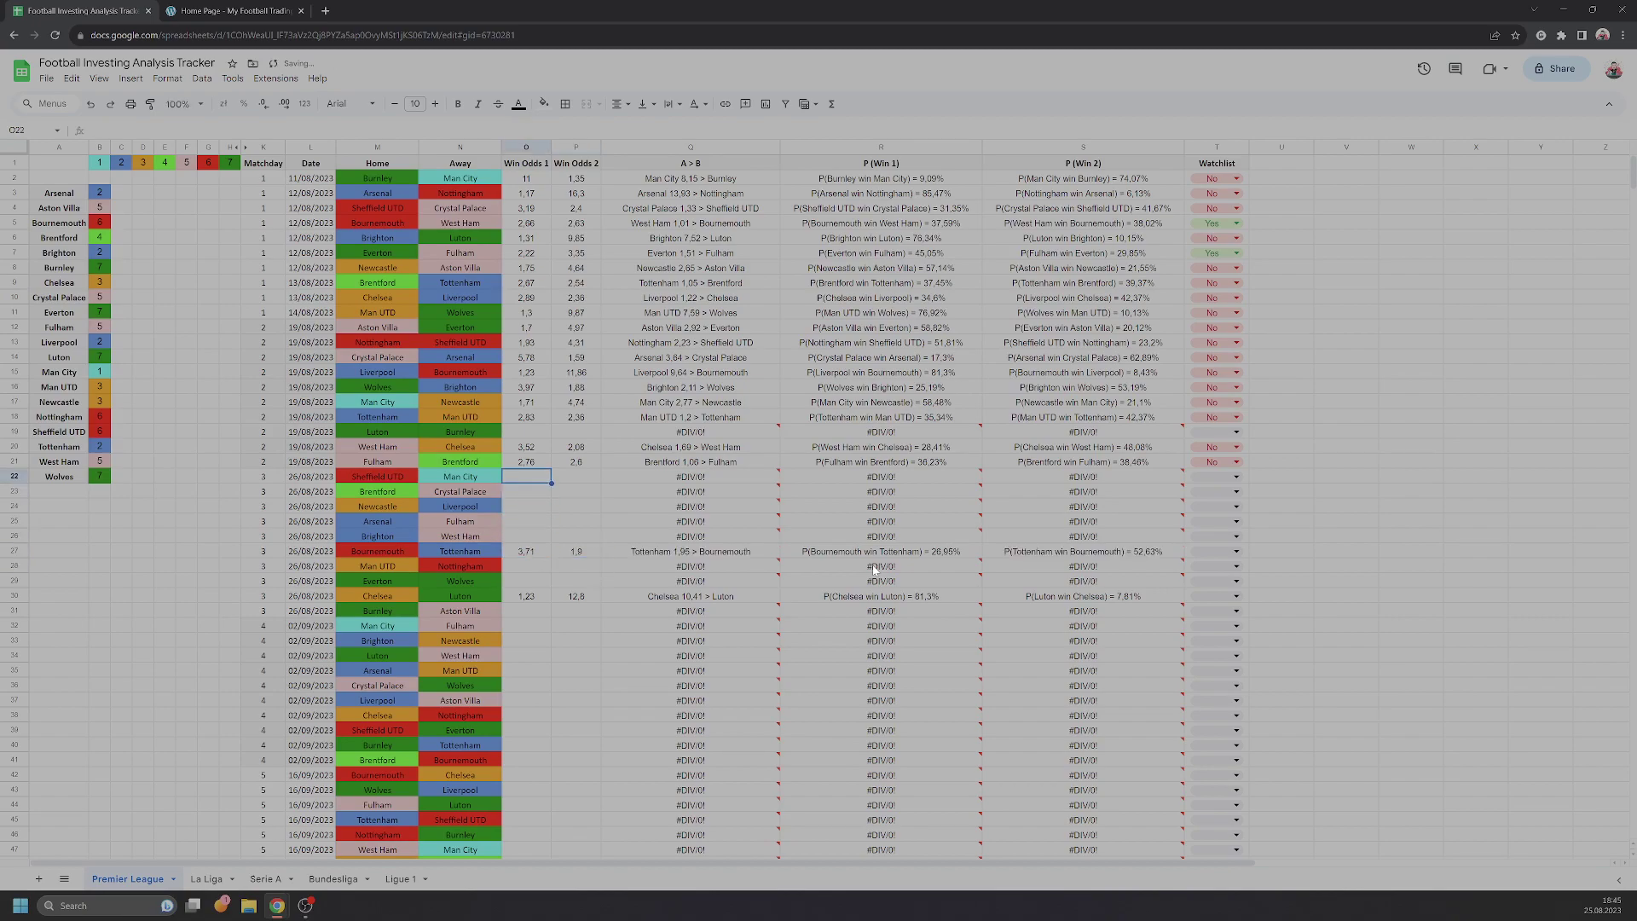
pyautogui.write('16,94')
pyautogui.press('Tab')
pyautogui.write('1,17')
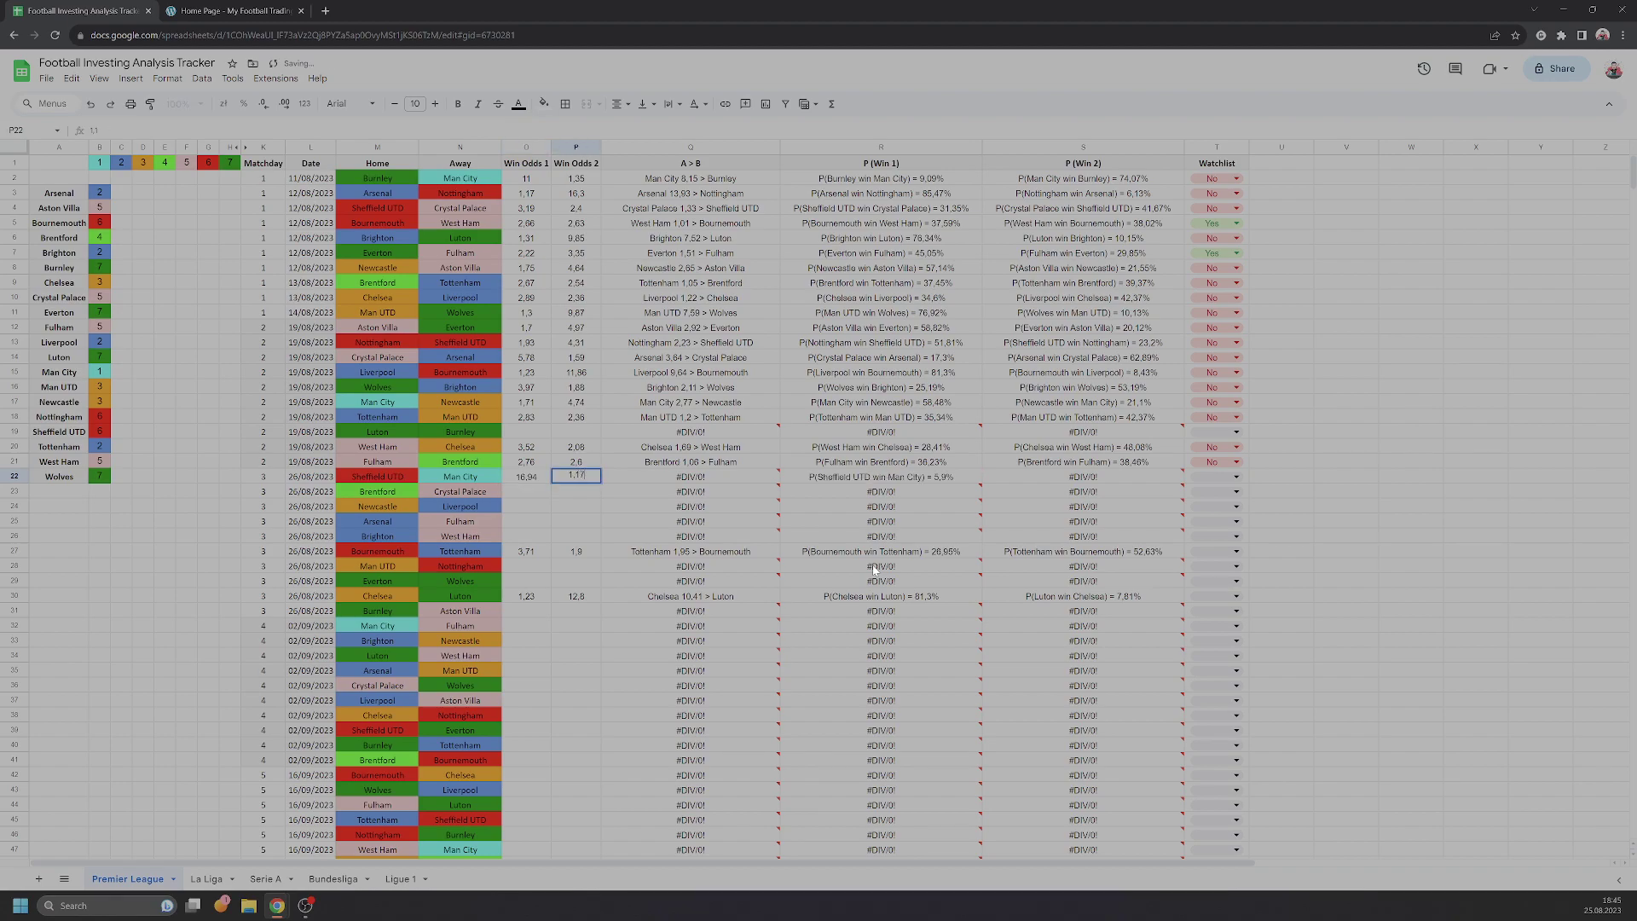
pyautogui.press('Return')
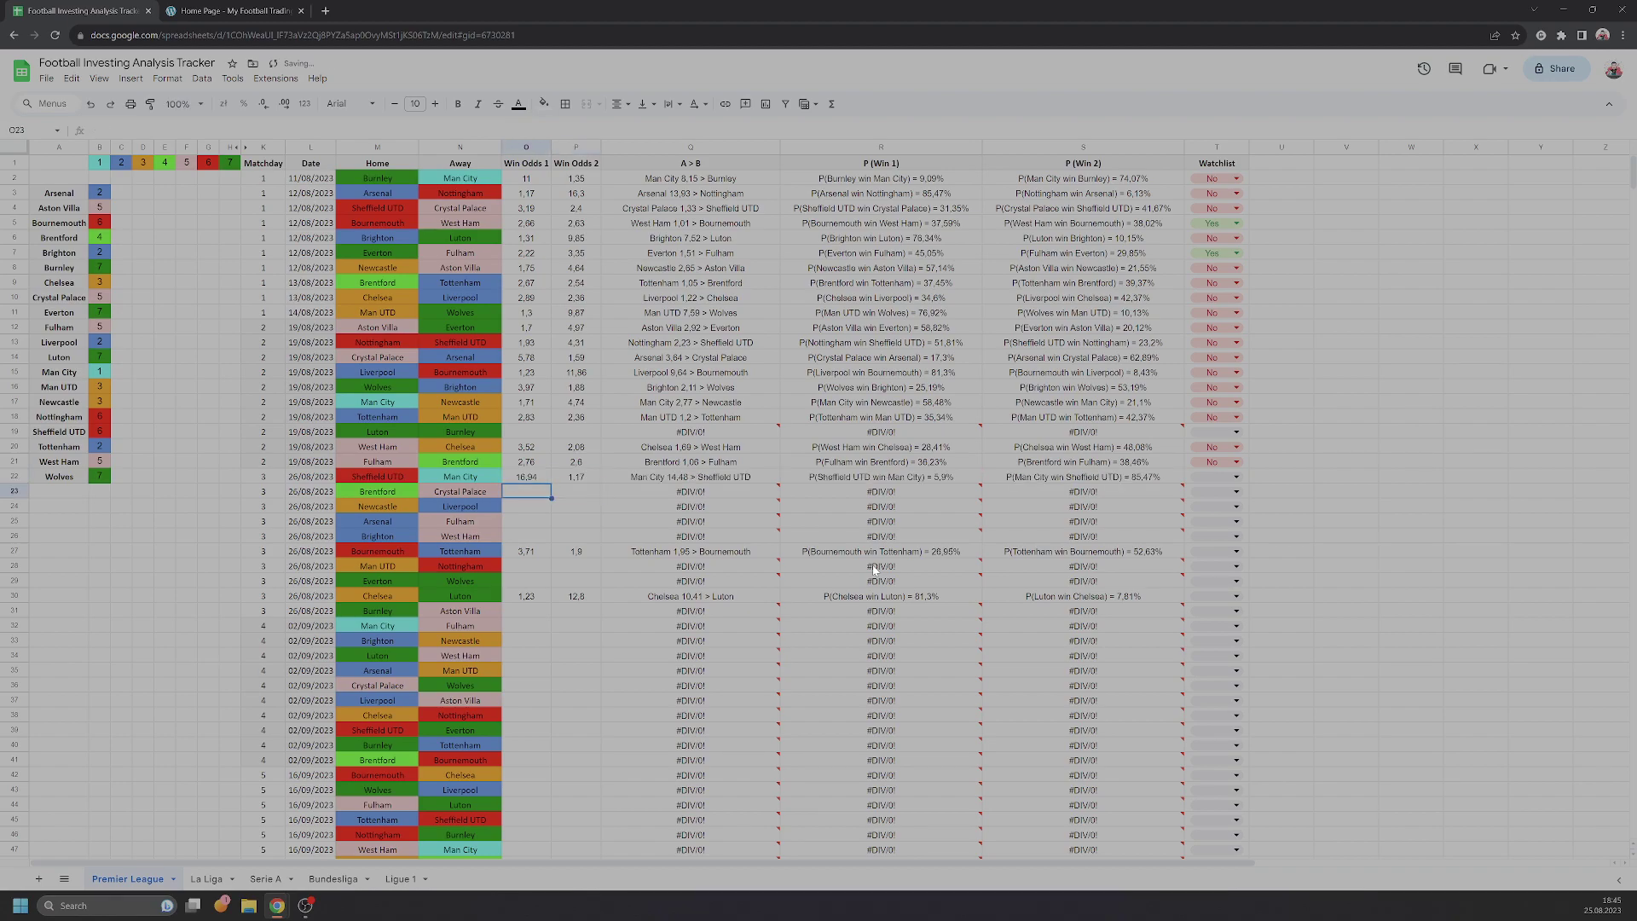
# Enter odds 2.15/3.53 for Brentford–Crystal Palace and 2.19/3.02 for Newcastle–Liverpool.
pyautogui.write('2,15')
pyautogui.press('Tab')
pyautogui.write('3,53')
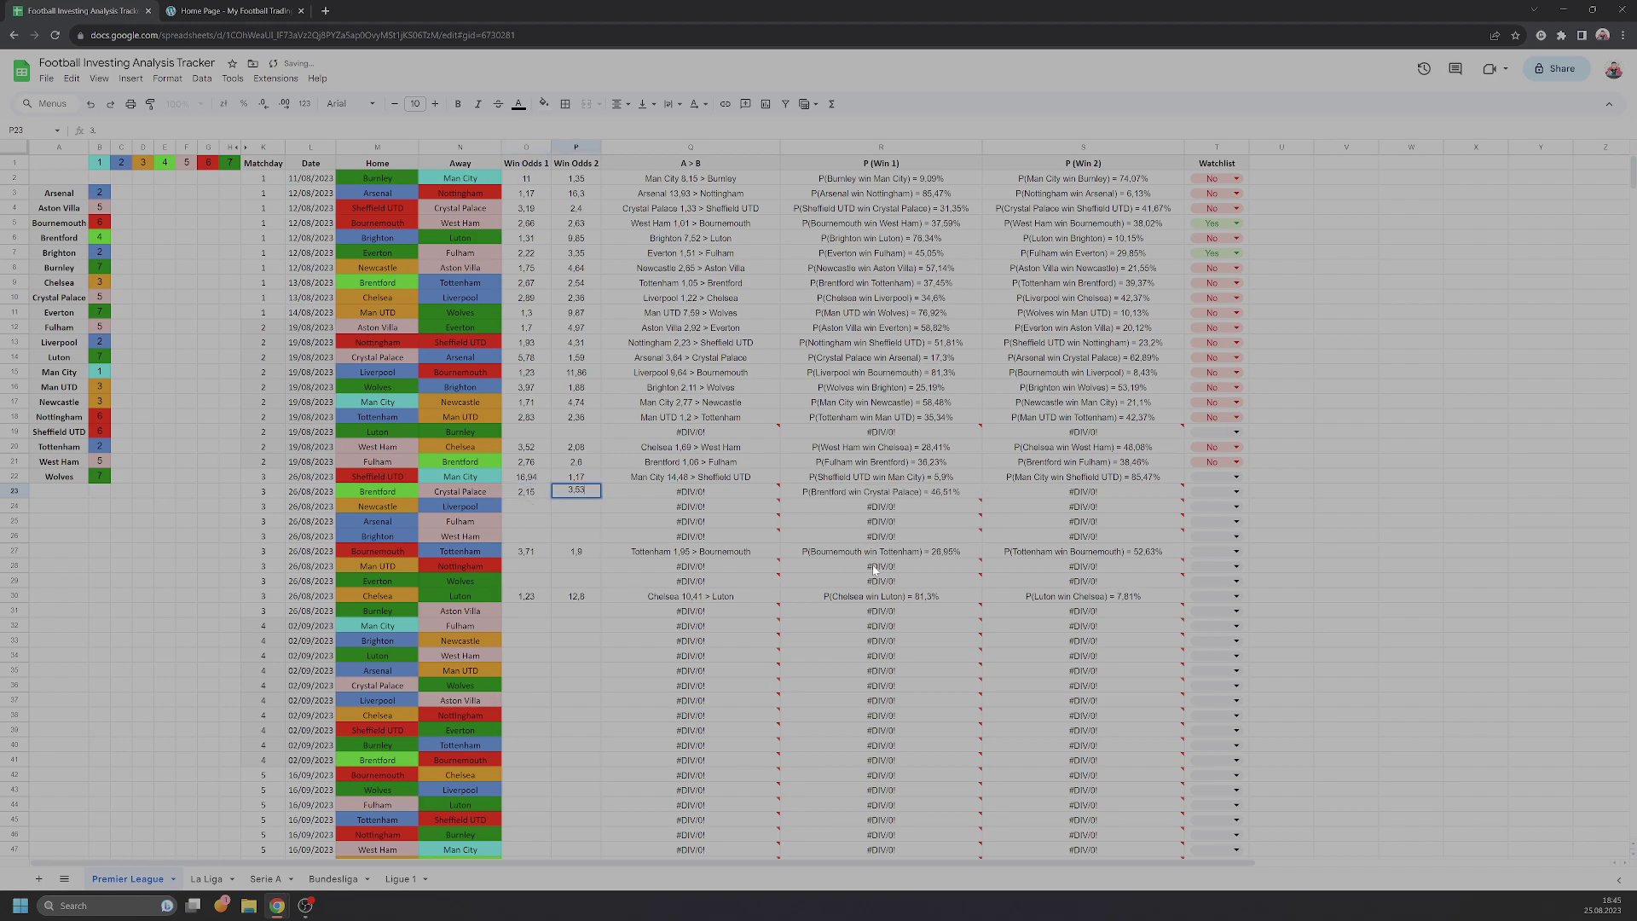
pyautogui.press('Return')
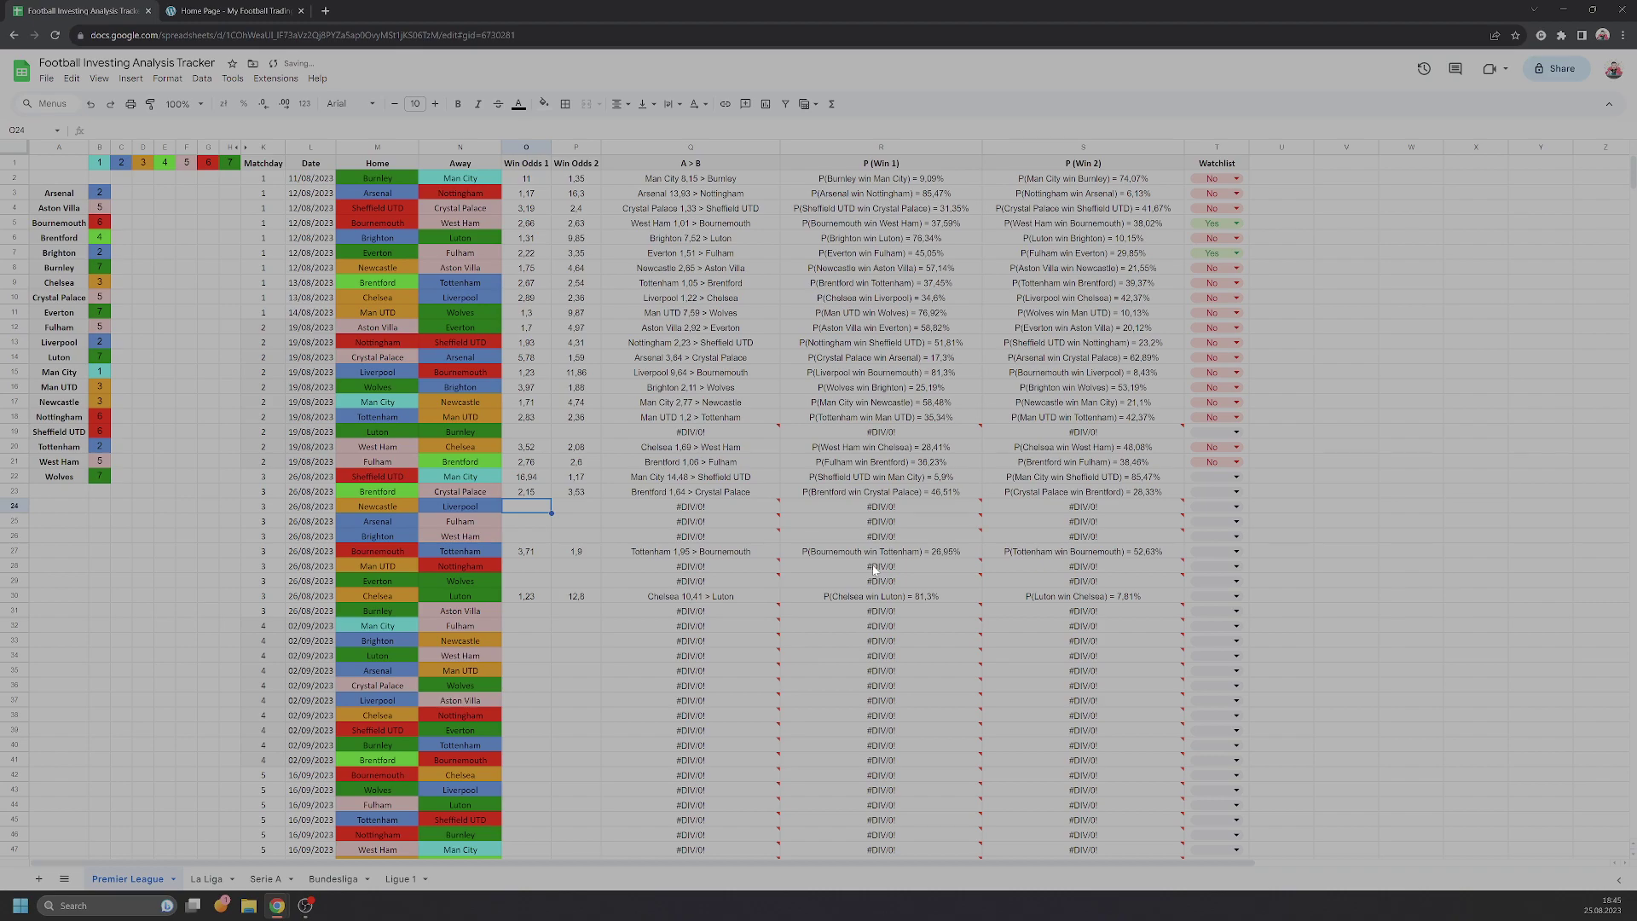
pyautogui.write('2,19')
pyautogui.press('Tab')
pyautogui.press('Tab')
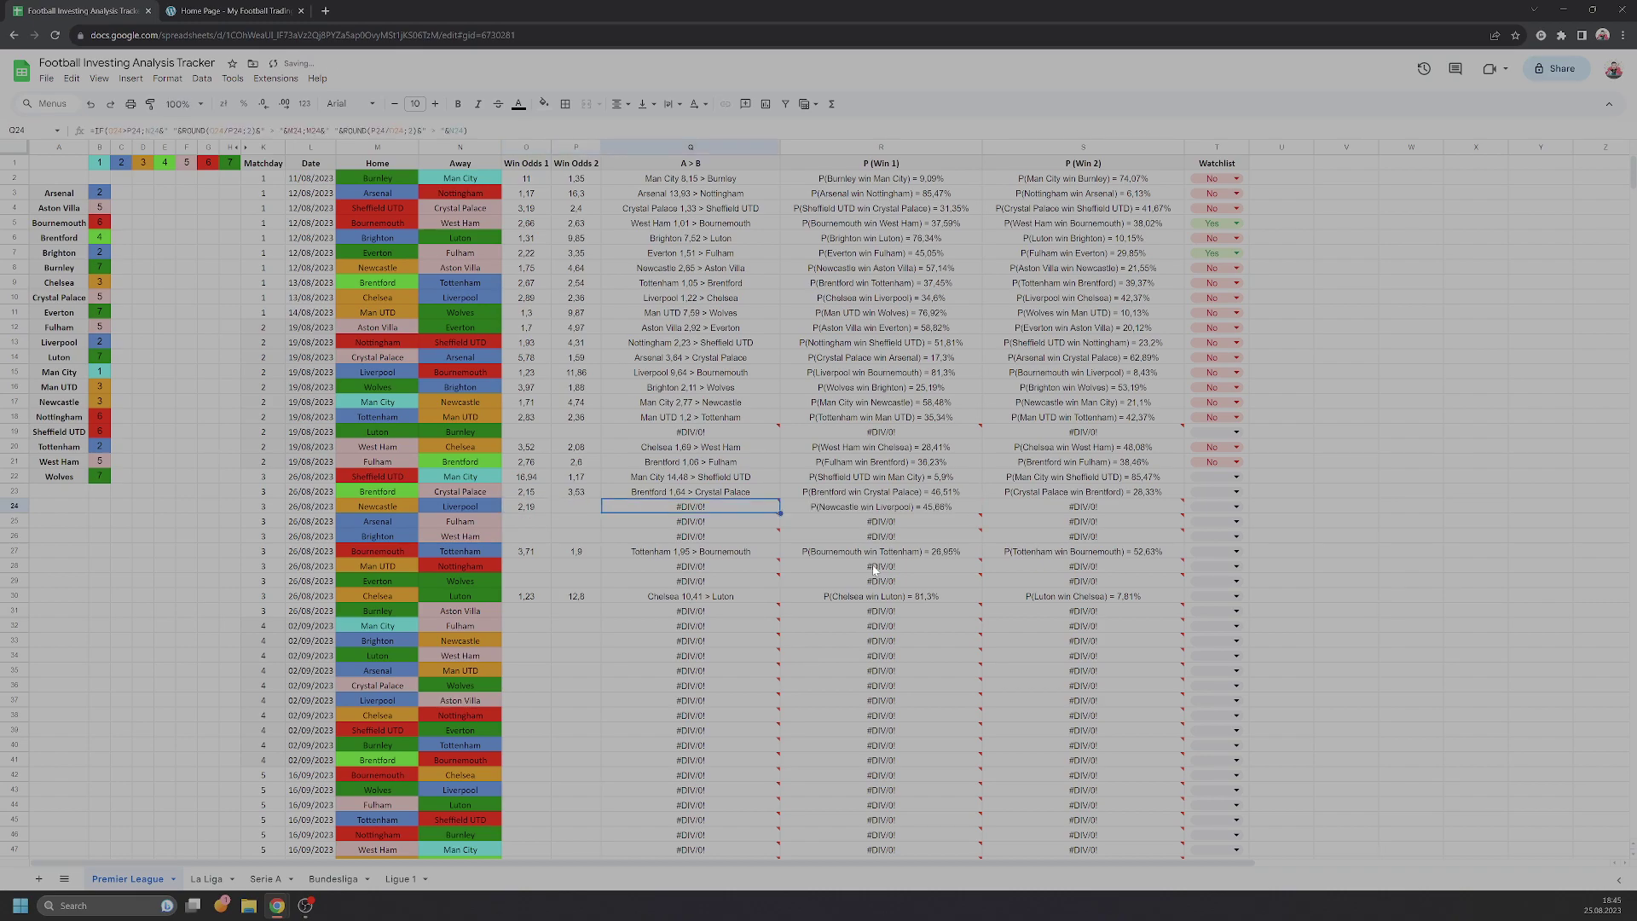
pyautogui.press('Left')
pyautogui.press('Up')
pyautogui.press('Down')
pyautogui.write('3,02')
pyautogui.press('Return')
# Enter odds 1.22/13.83 for Arsenal–Fulham and 1.52/5.74 for Brighton–West Ham.
pyautogui.press('Left')
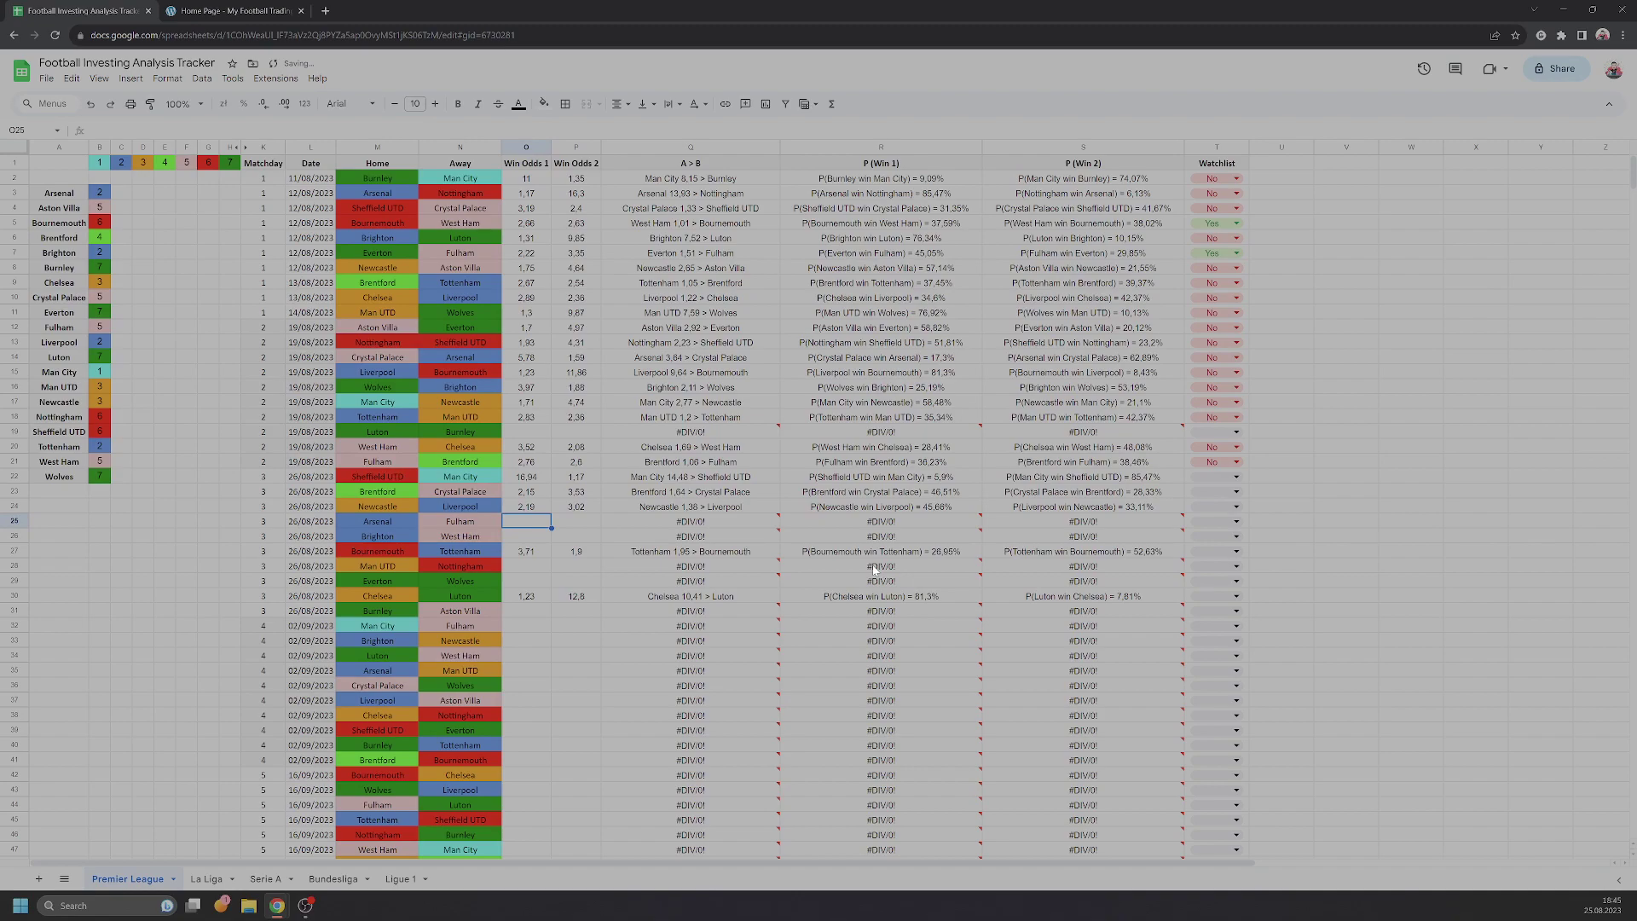
pyautogui.write('01')
pyautogui.press('Return')
pyautogui.press('Up')
pyautogui.write('1,22')
pyautogui.press('Tab')
pyautogui.write('13,83')
pyautogui.press('Return')
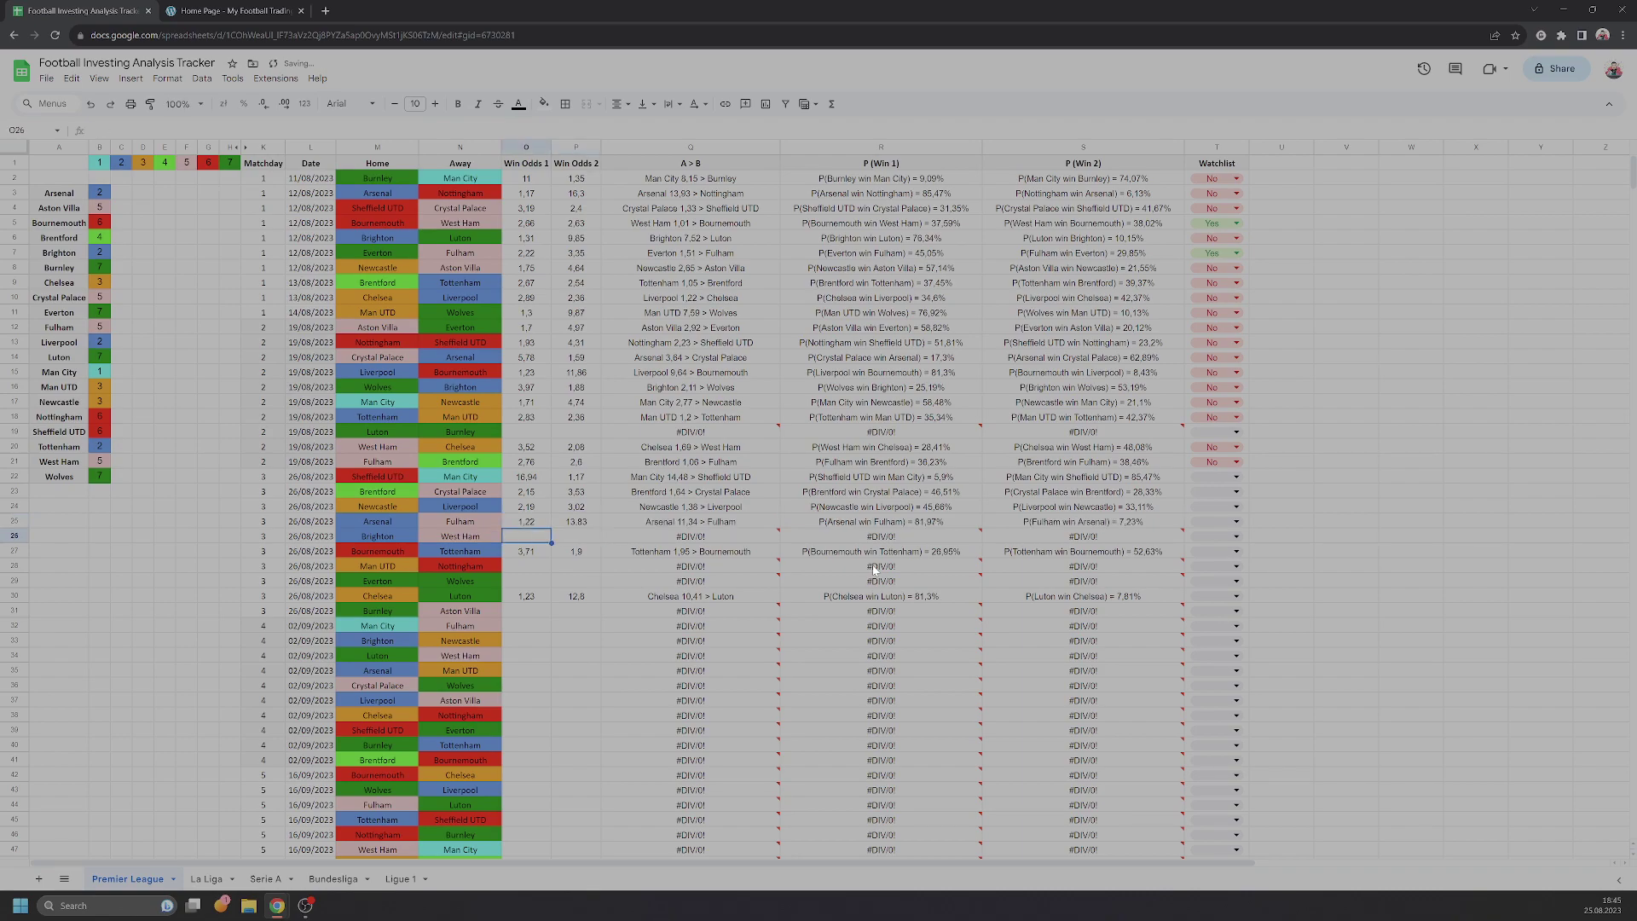
pyautogui.write('1,52')
pyautogui.press('Tab')
pyautogui.press('Down')
pyautogui.press('Up')
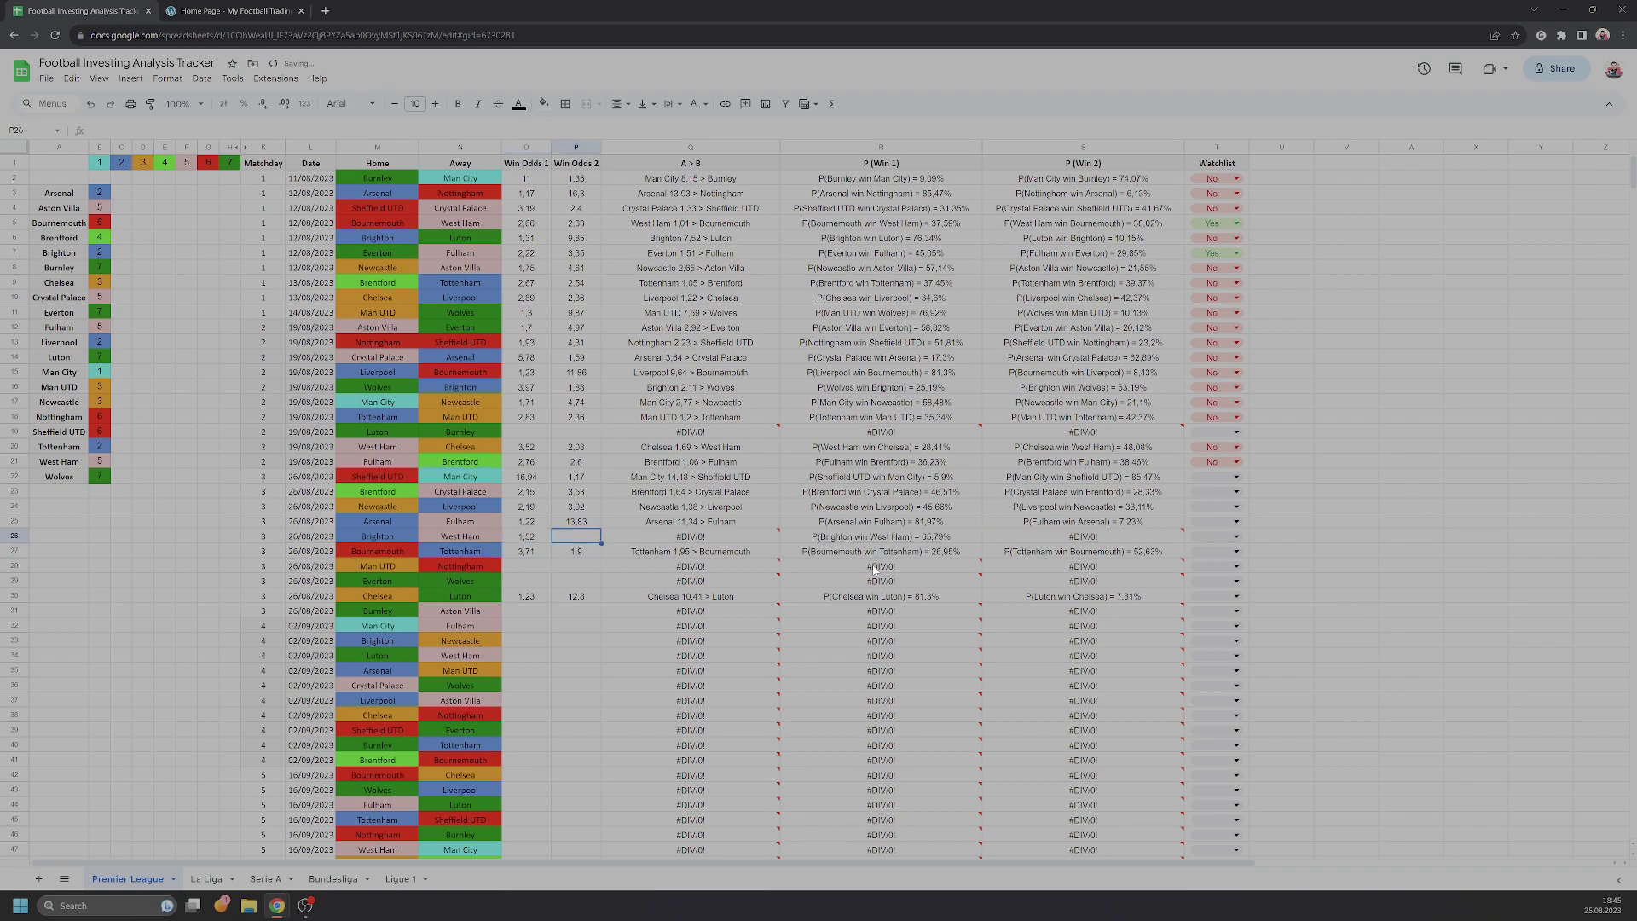
pyautogui.write('5,74')
pyautogui.press('Return')
# Enter odds 2.31 and 3.2 for Everton–Wolves.
pyautogui.press('Up')
pyautogui.press('Up')
pyautogui.press('Up')
pyautogui.press('Up')
pyautogui.press('Up')
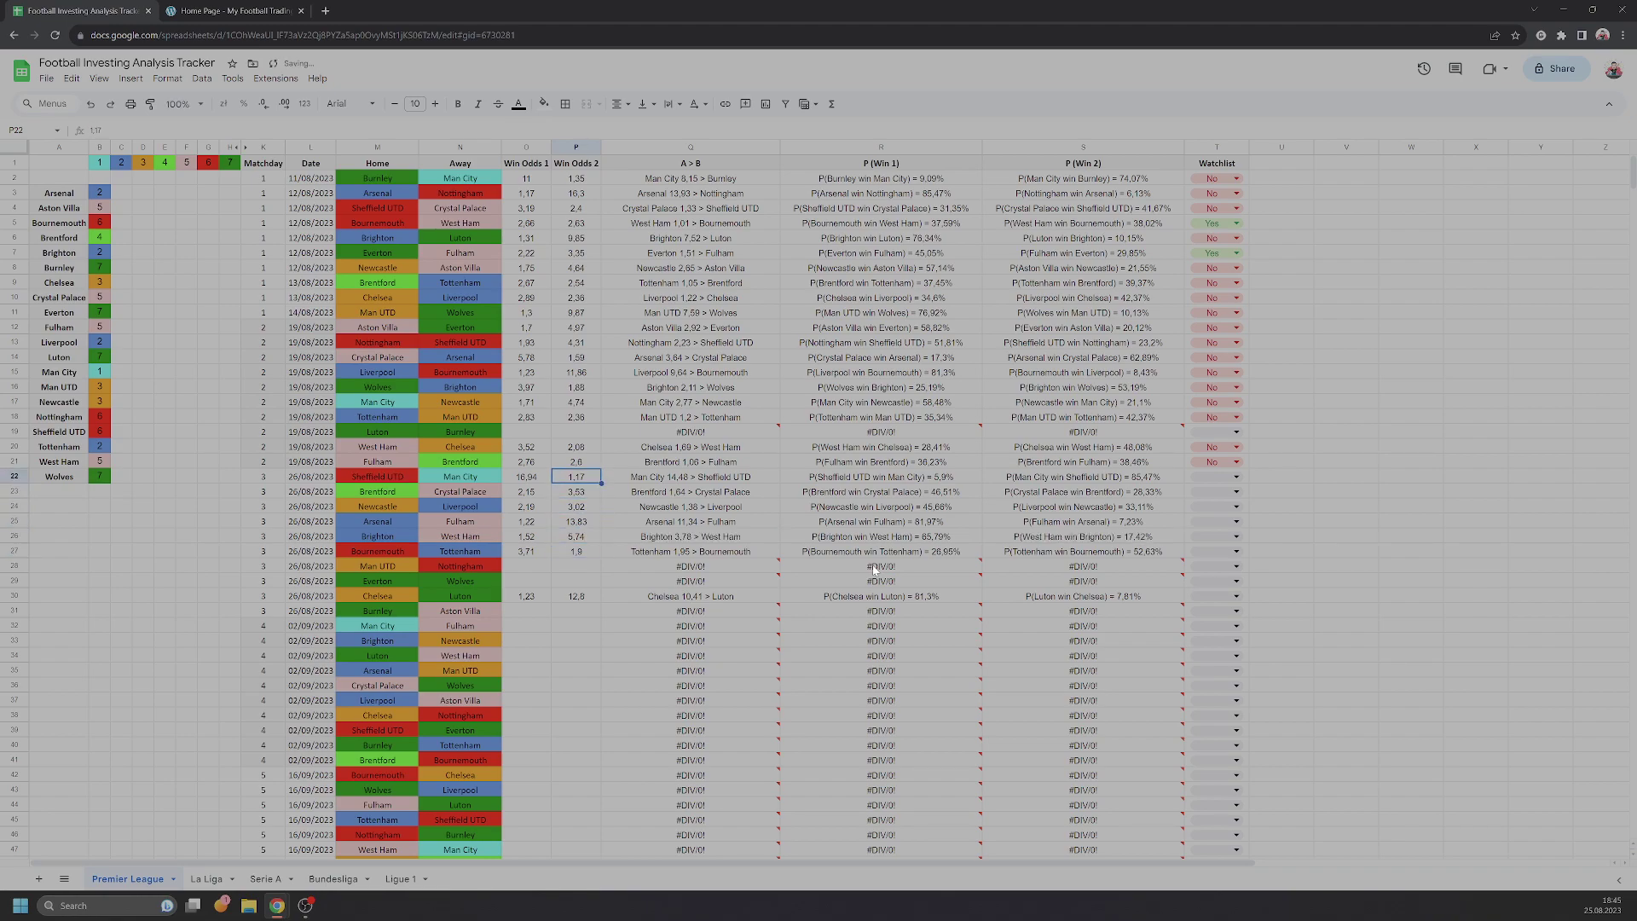
pyautogui.press('Down')
pyautogui.press('Down')
pyautogui.press('Down')
pyautogui.press('Down')
pyautogui.press('Down')
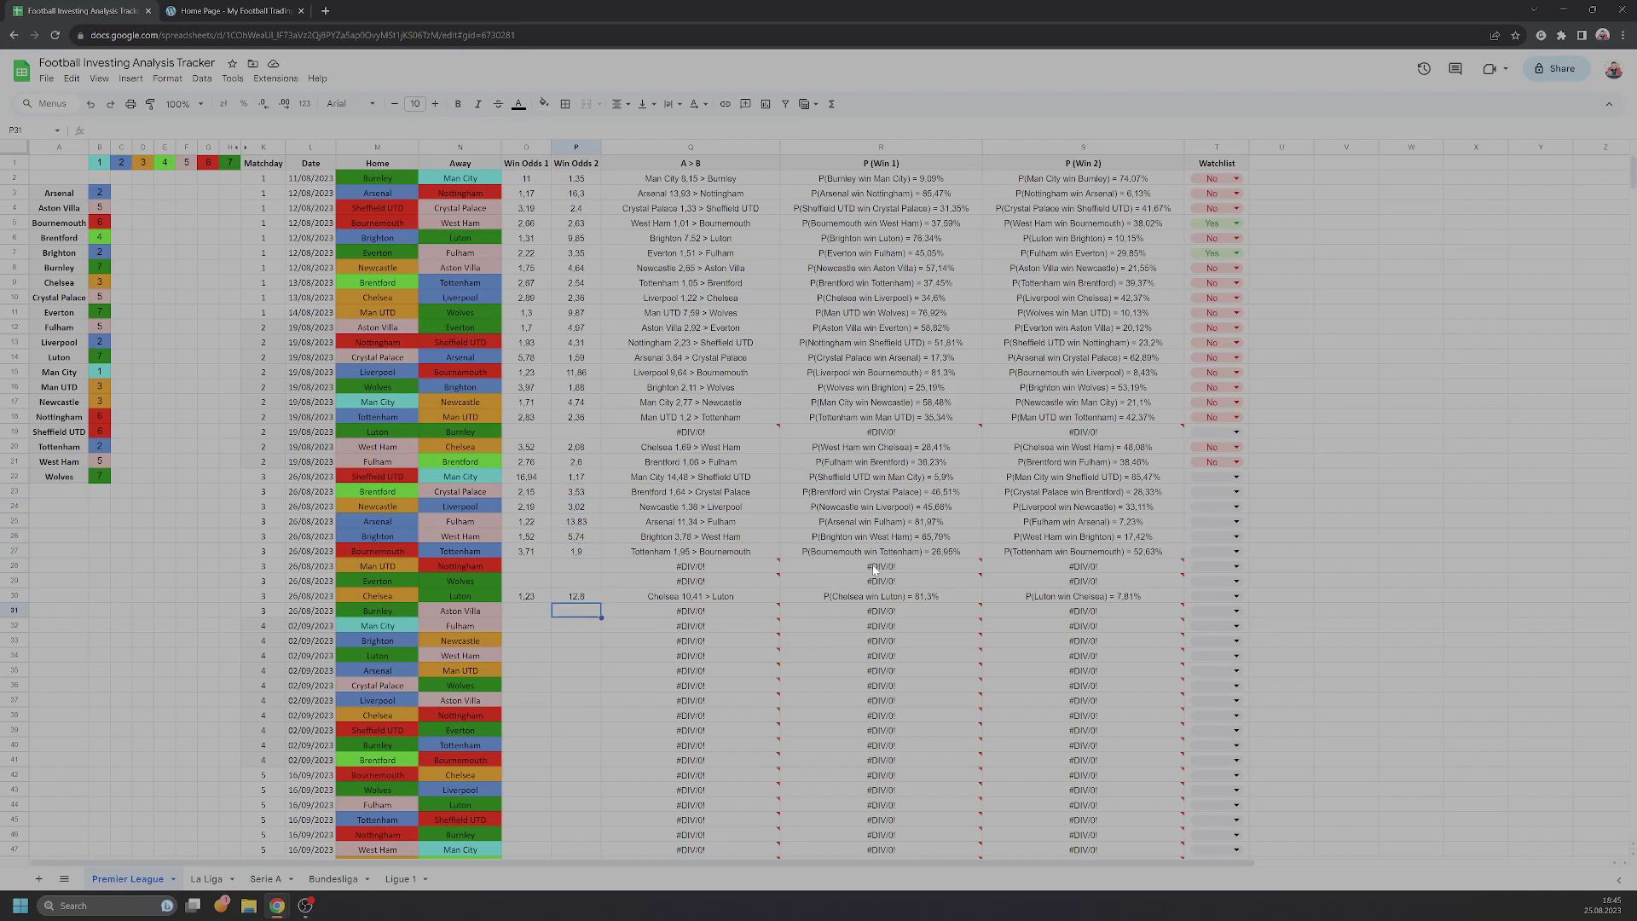
pyautogui.press('Up')
pyautogui.press('Up')
pyautogui.press('Up')
pyautogui.press('Left')
pyautogui.press('Up')
pyautogui.press('Up')
pyautogui.press('Left')
pyautogui.press('Right')
pyautogui.press('Down')
pyautogui.press('Down')
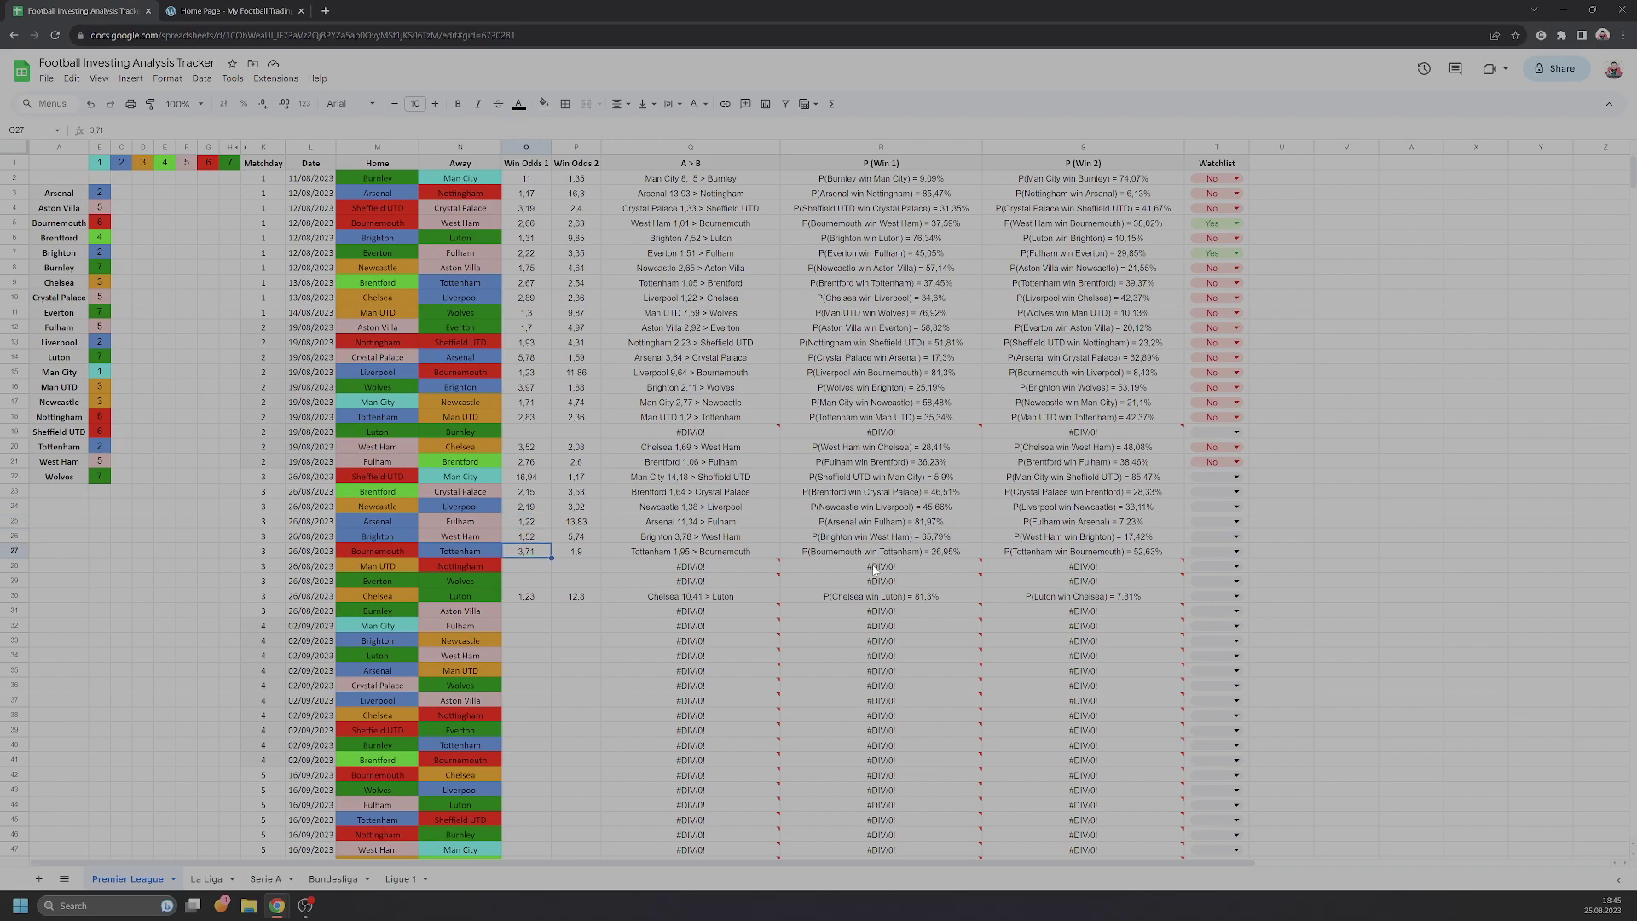
pyautogui.press('Up')
pyautogui.press('Up')
pyautogui.press('Up')
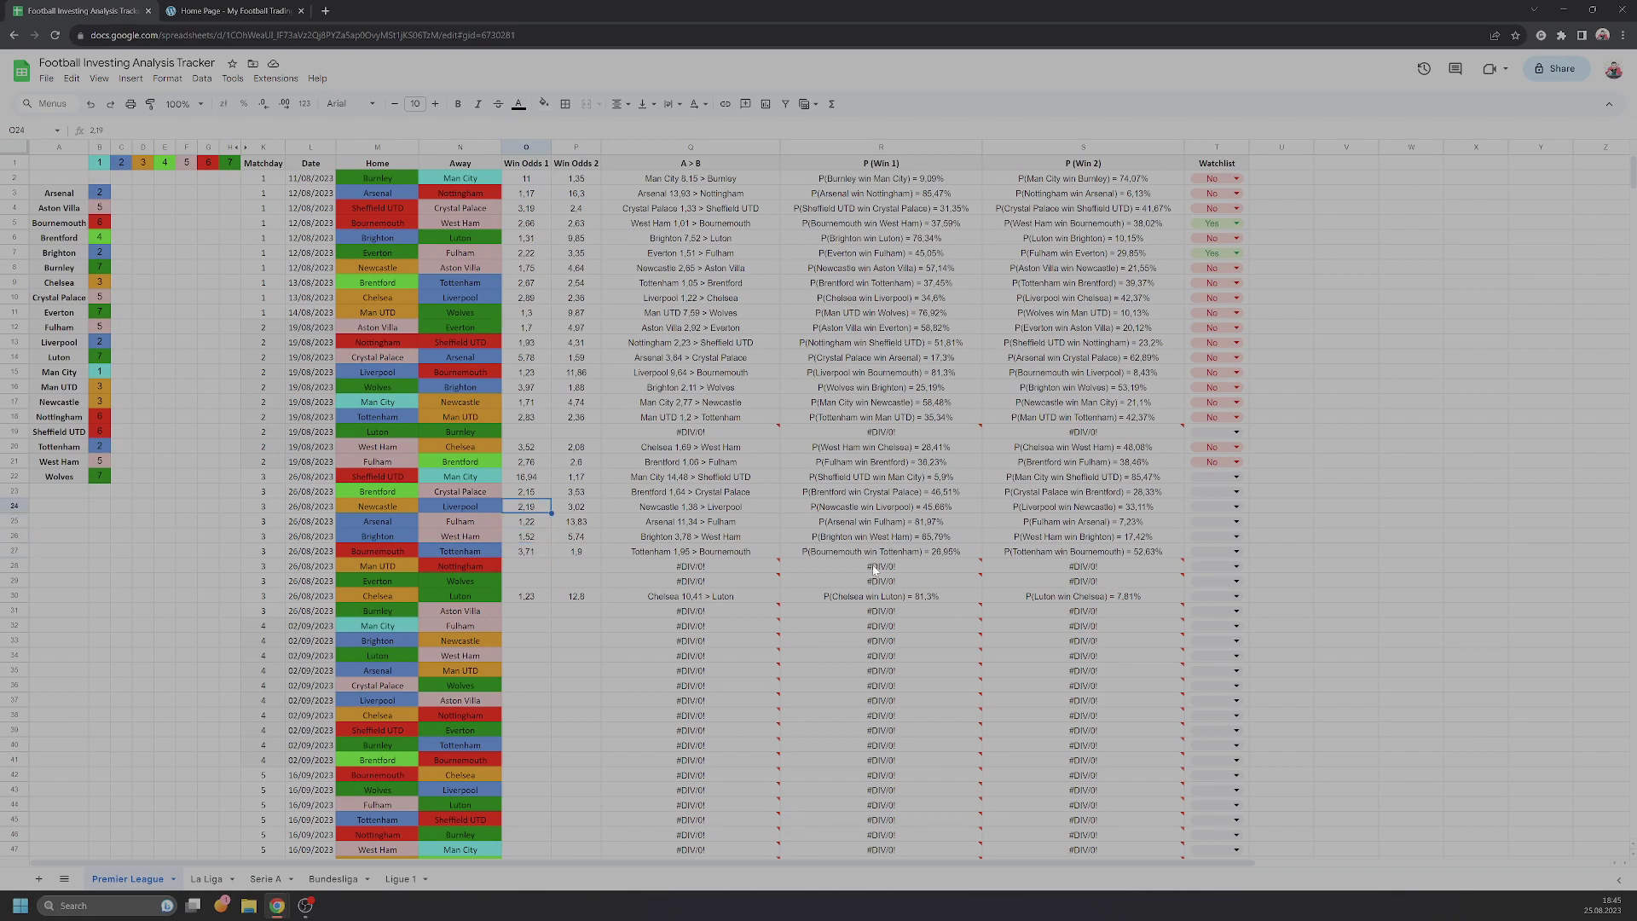
pyautogui.press('Down')
pyautogui.press('Down')
pyautogui.press('Down')
pyautogui.press('Down')
pyautogui.press('Down')
pyautogui.write('2,31')
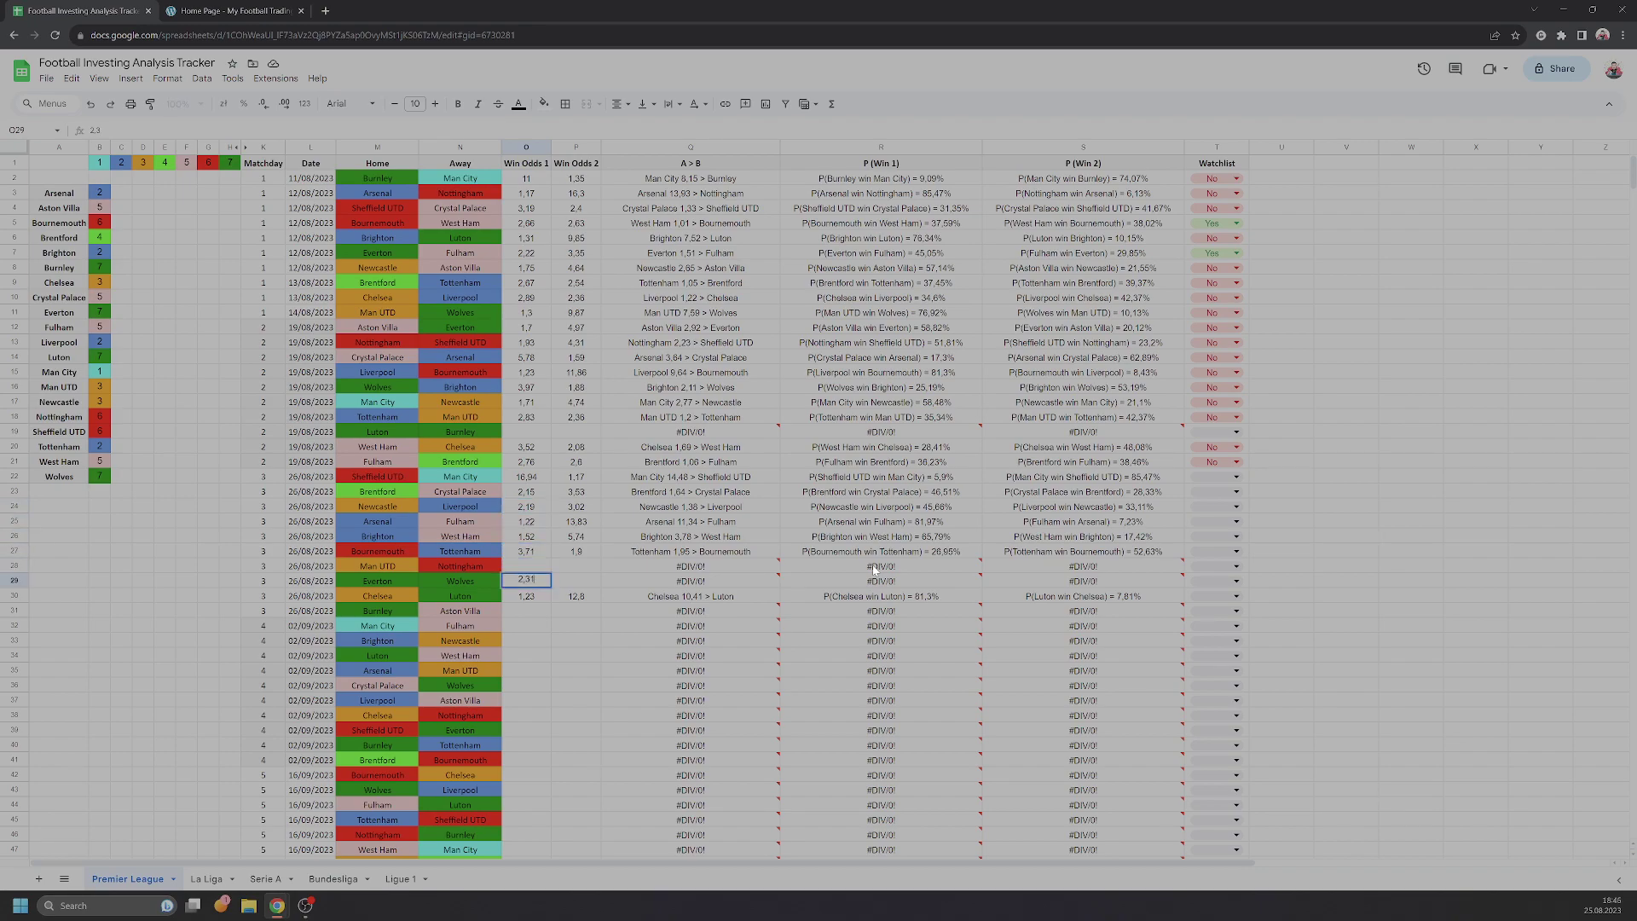
pyautogui.press('Tab')
pyautogui.write('3,2')
pyautogui.press('Return')
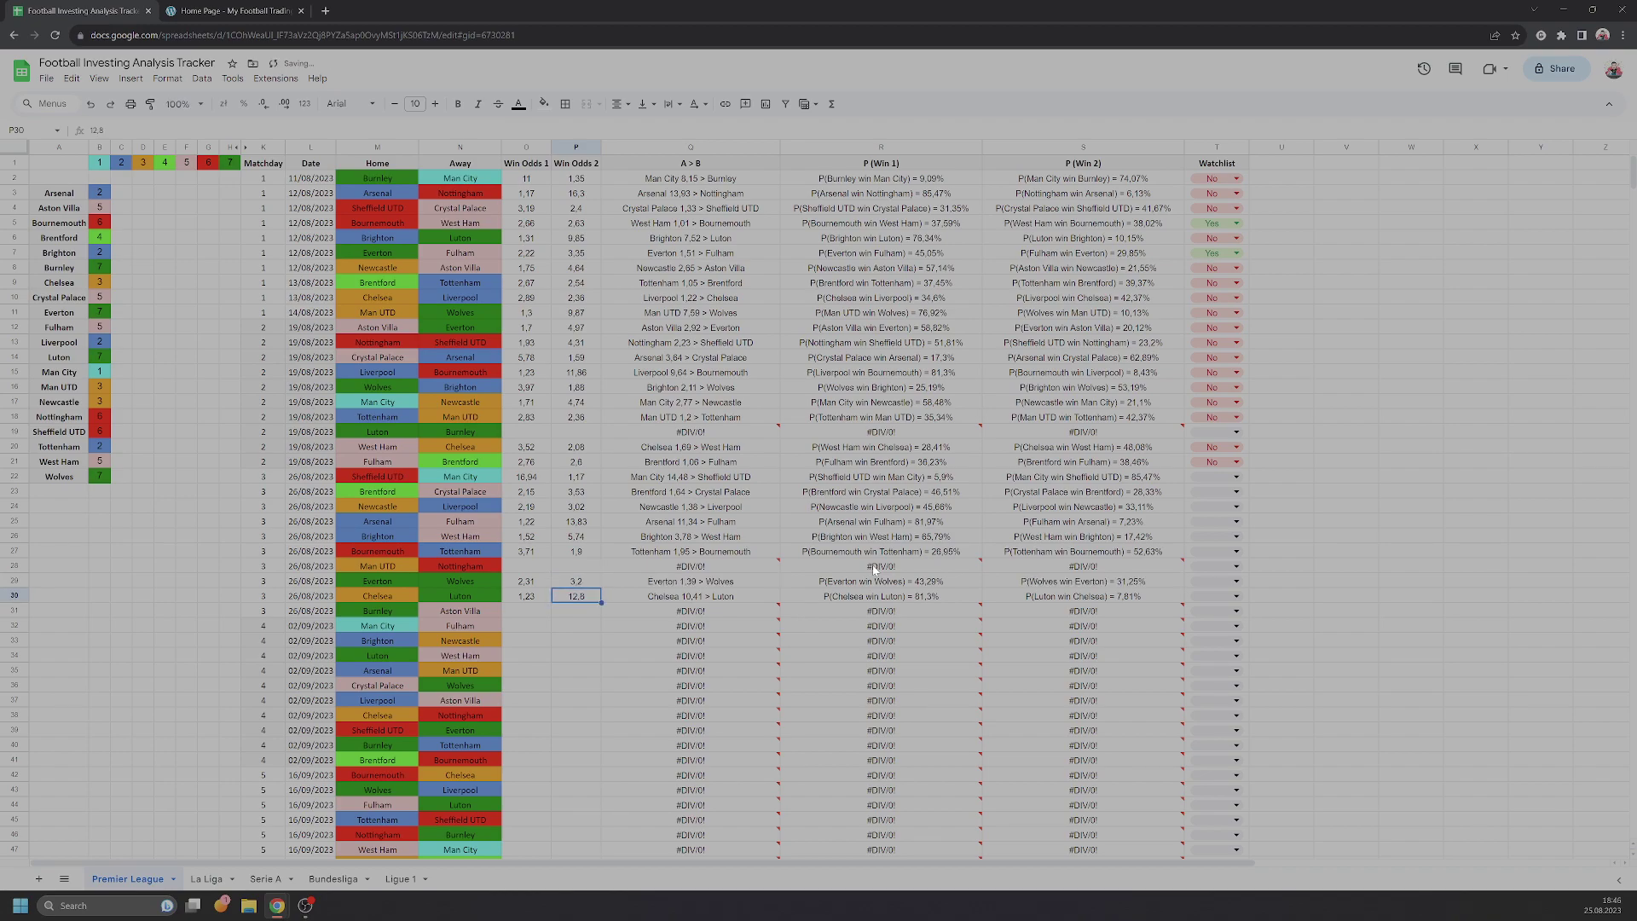
# Enter odds 1.31 and 9.51 for Man UTD–Nottingham.
pyautogui.press('Up')
pyautogui.press('Up')
pyautogui.press('Left')
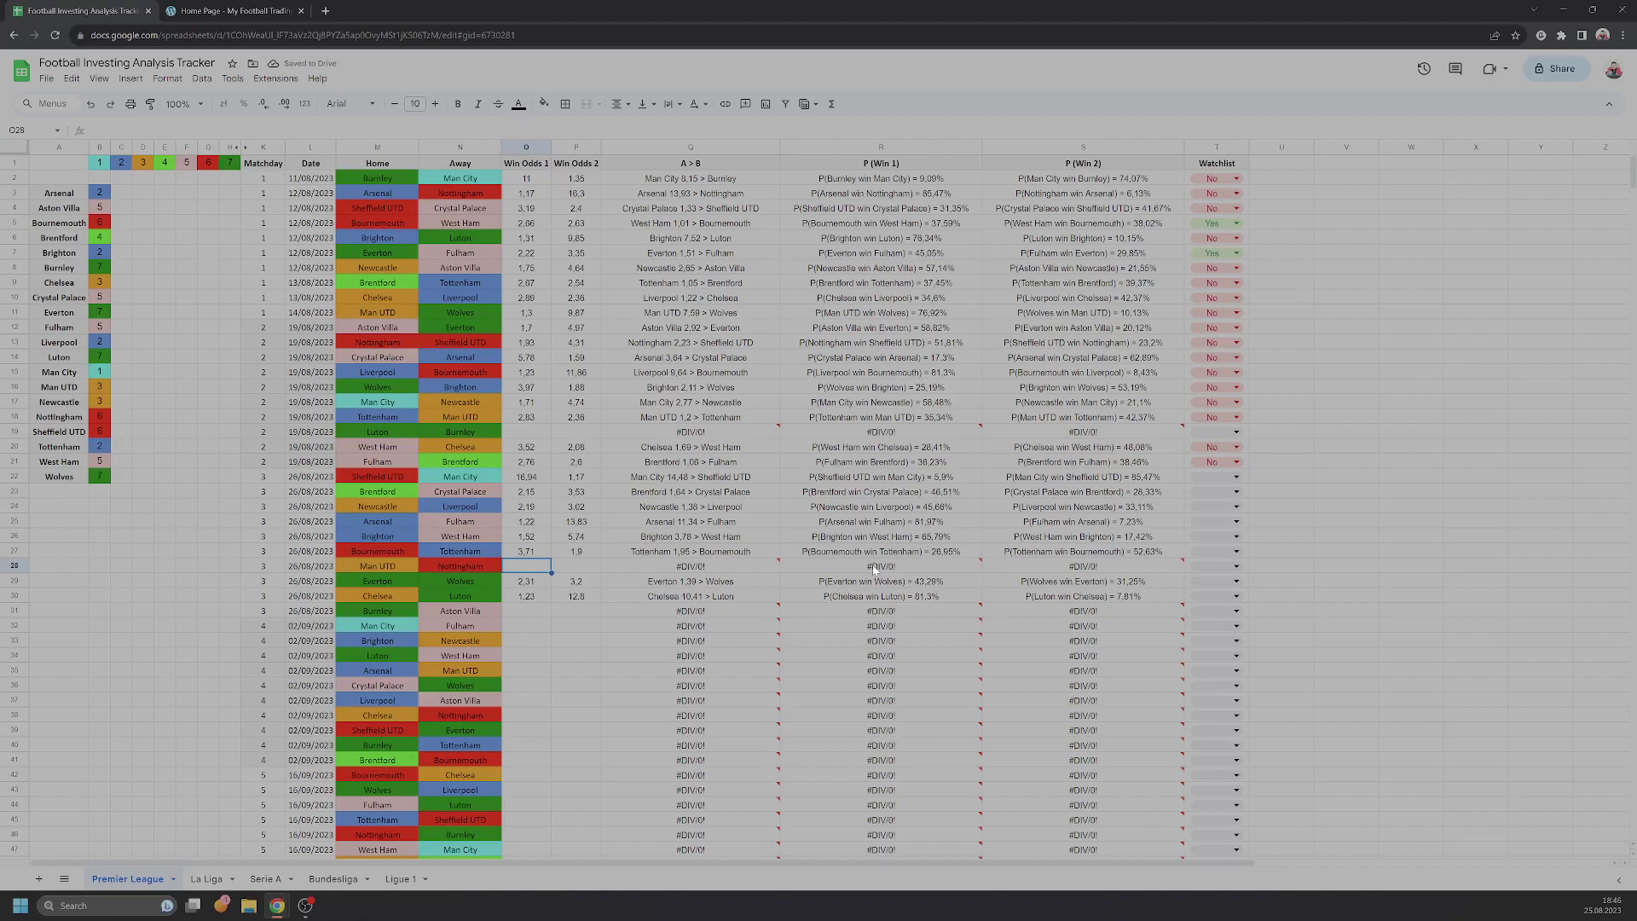
pyautogui.write('1,31')
pyautogui.press('Tab')
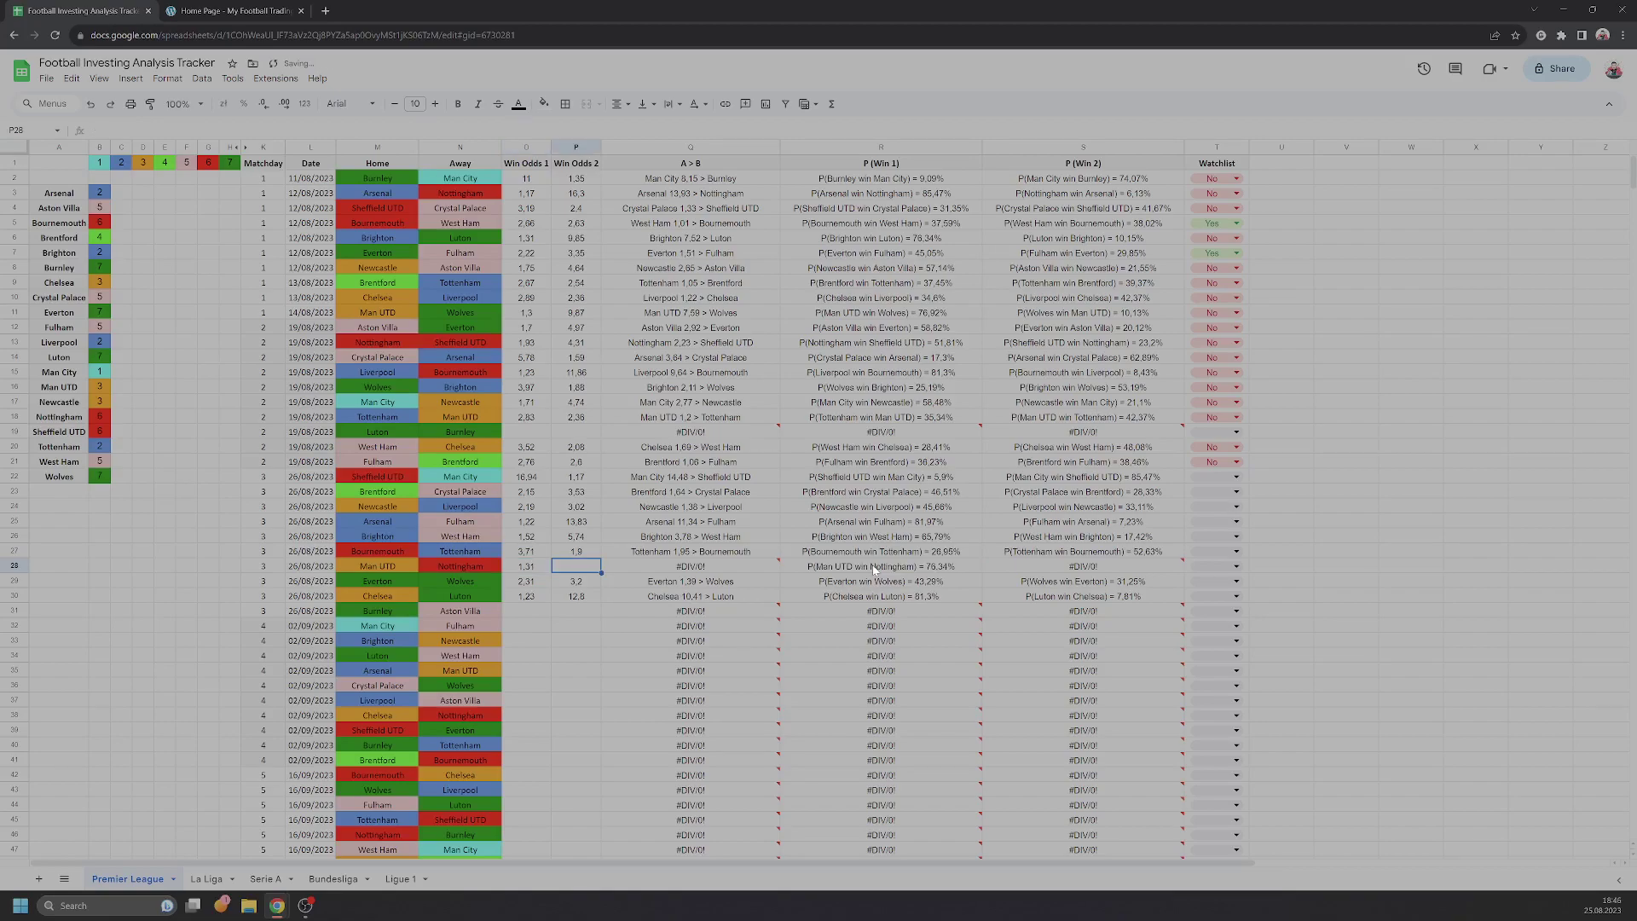
pyautogui.write('9,51')
pyautogui.press('Return')
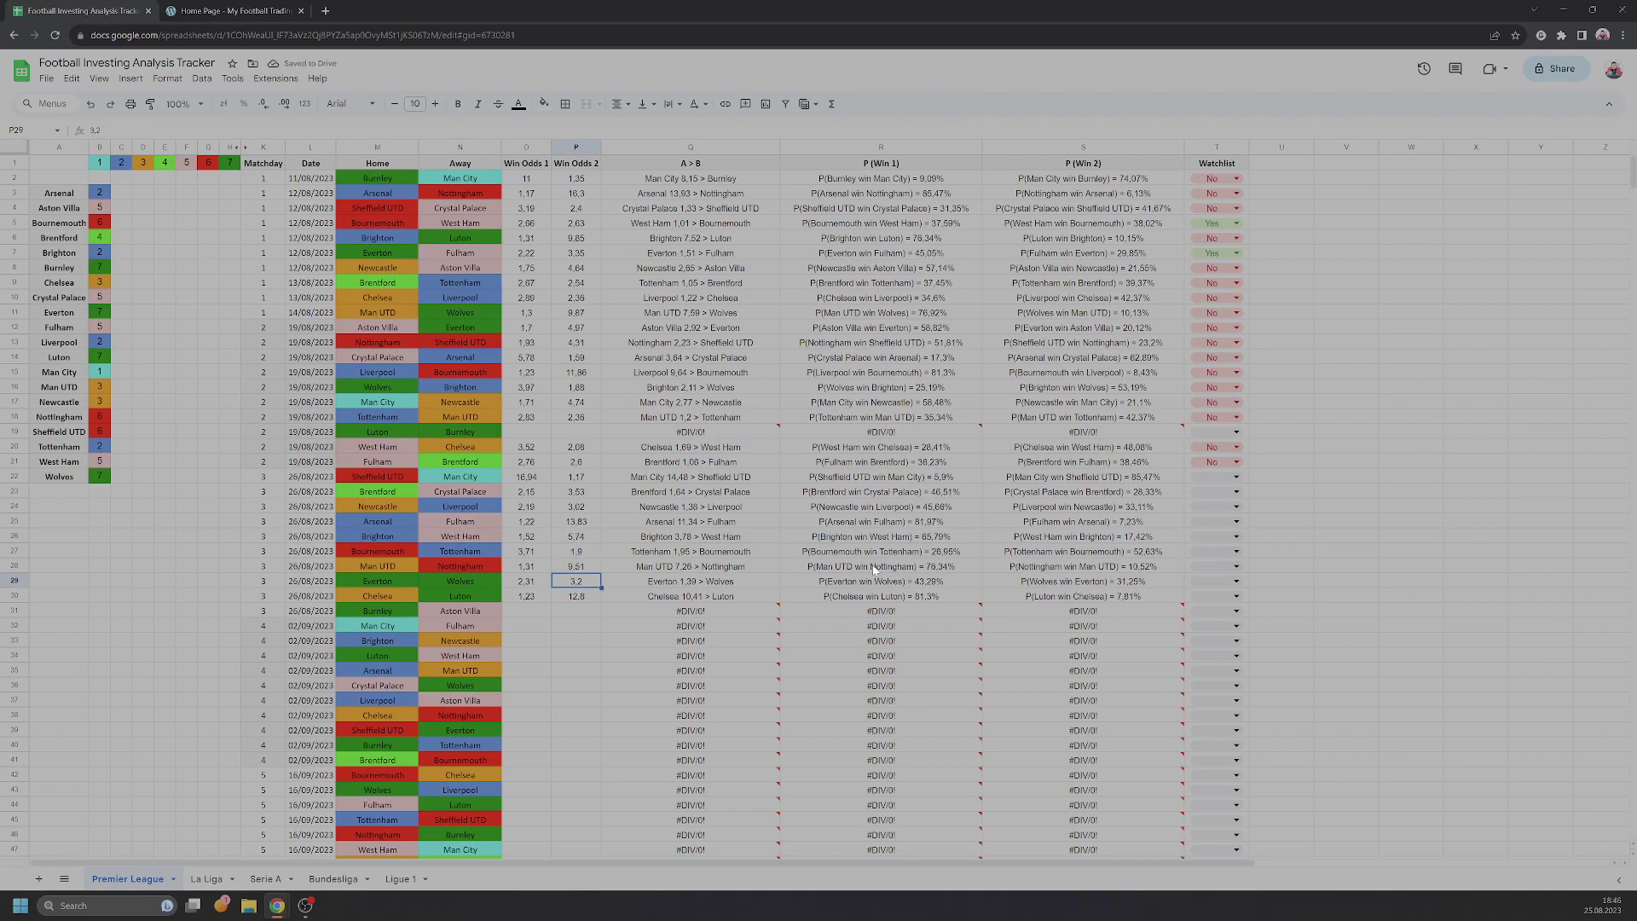
# Enter odds 3.35 and 2.15 for Burnley–Aston Villa.
pyautogui.press('Down')
pyautogui.press('Down')
pyautogui.press('Left')
pyautogui.write('3,34')
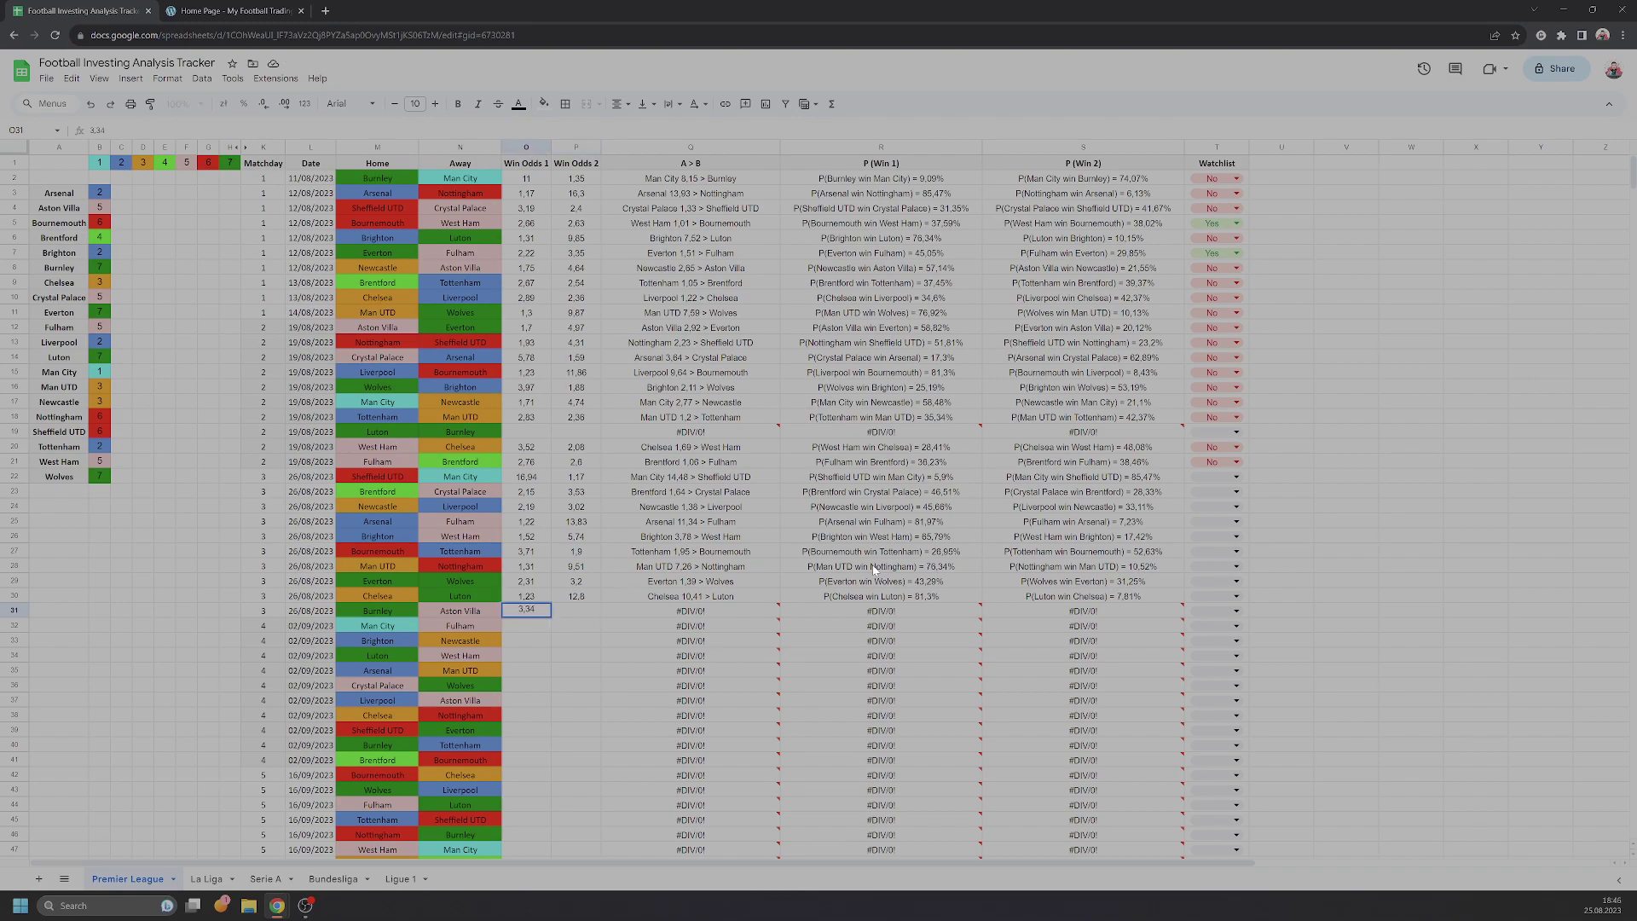
pyautogui.press('BackSpace')
pyautogui.write('5')
pyautogui.press('Return')
pyautogui.press('Up')
pyautogui.press('Right')
pyautogui.write('2,15')
pyautogui.press('Return')
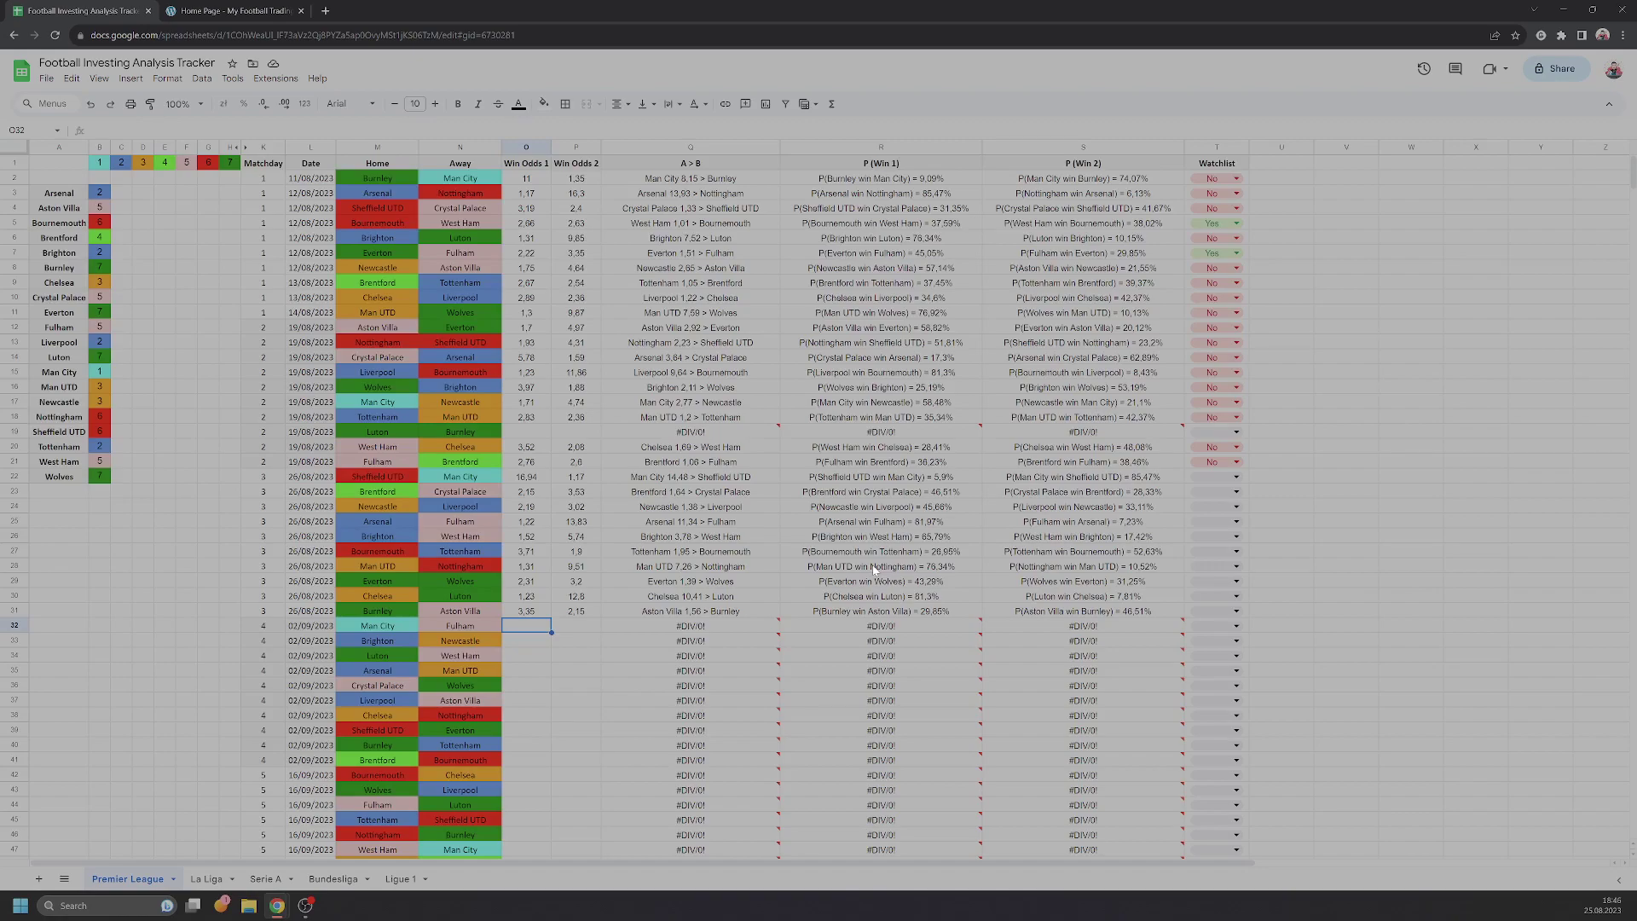
pyautogui.press('Up')
pyautogui.press('Up')
pyautogui.press('Up')
pyautogui.press('Up')
pyautogui.press('Up')
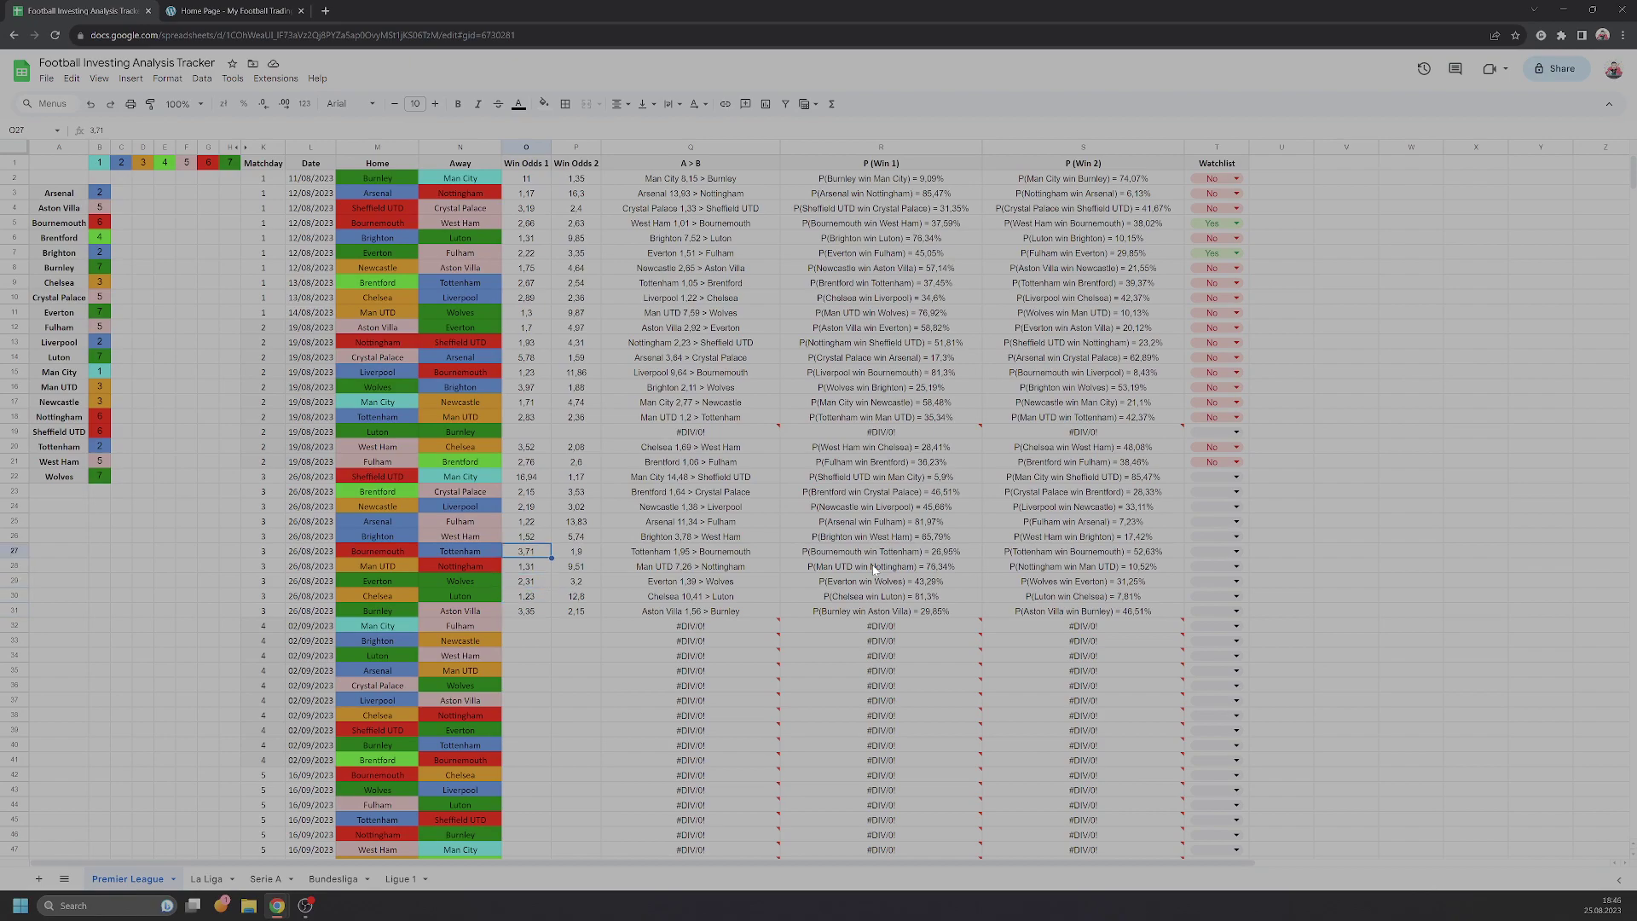
pyautogui.press('Up')
pyautogui.press('Up')
pyautogui.press('Up')
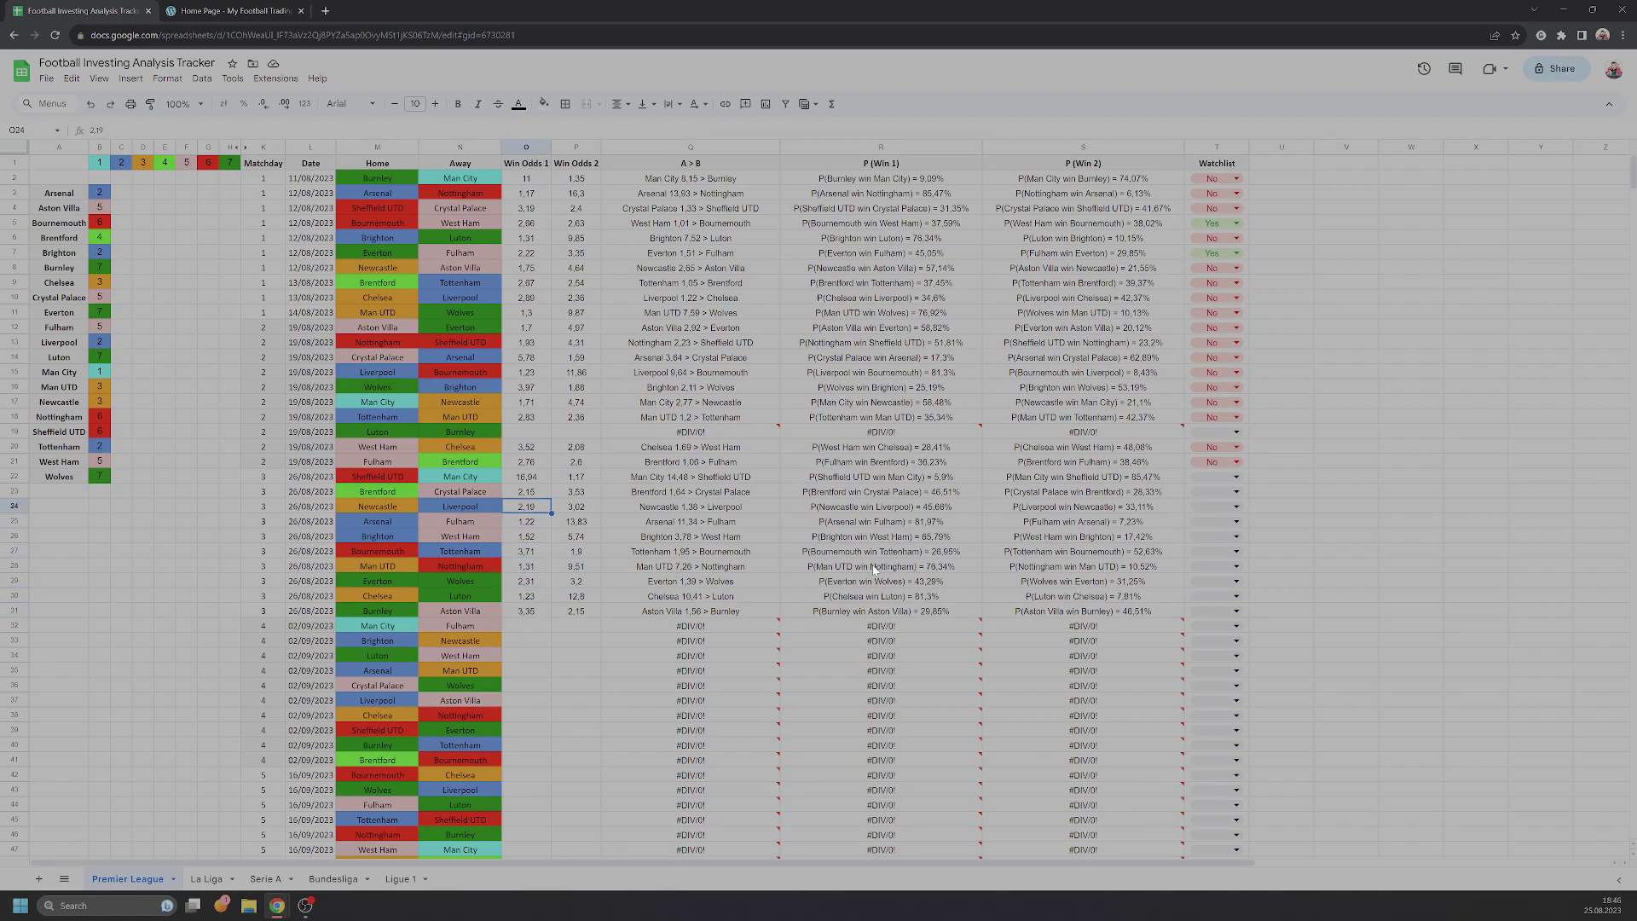
pyautogui.press('Down')
pyautogui.press('Down')
pyautogui.press('Down')
pyautogui.press('Down')
pyautogui.press('Down')
pyautogui.press('Down')
pyautogui.press('Down')
pyautogui.press('Down')
pyautogui.press('Down')
pyautogui.press('Down')
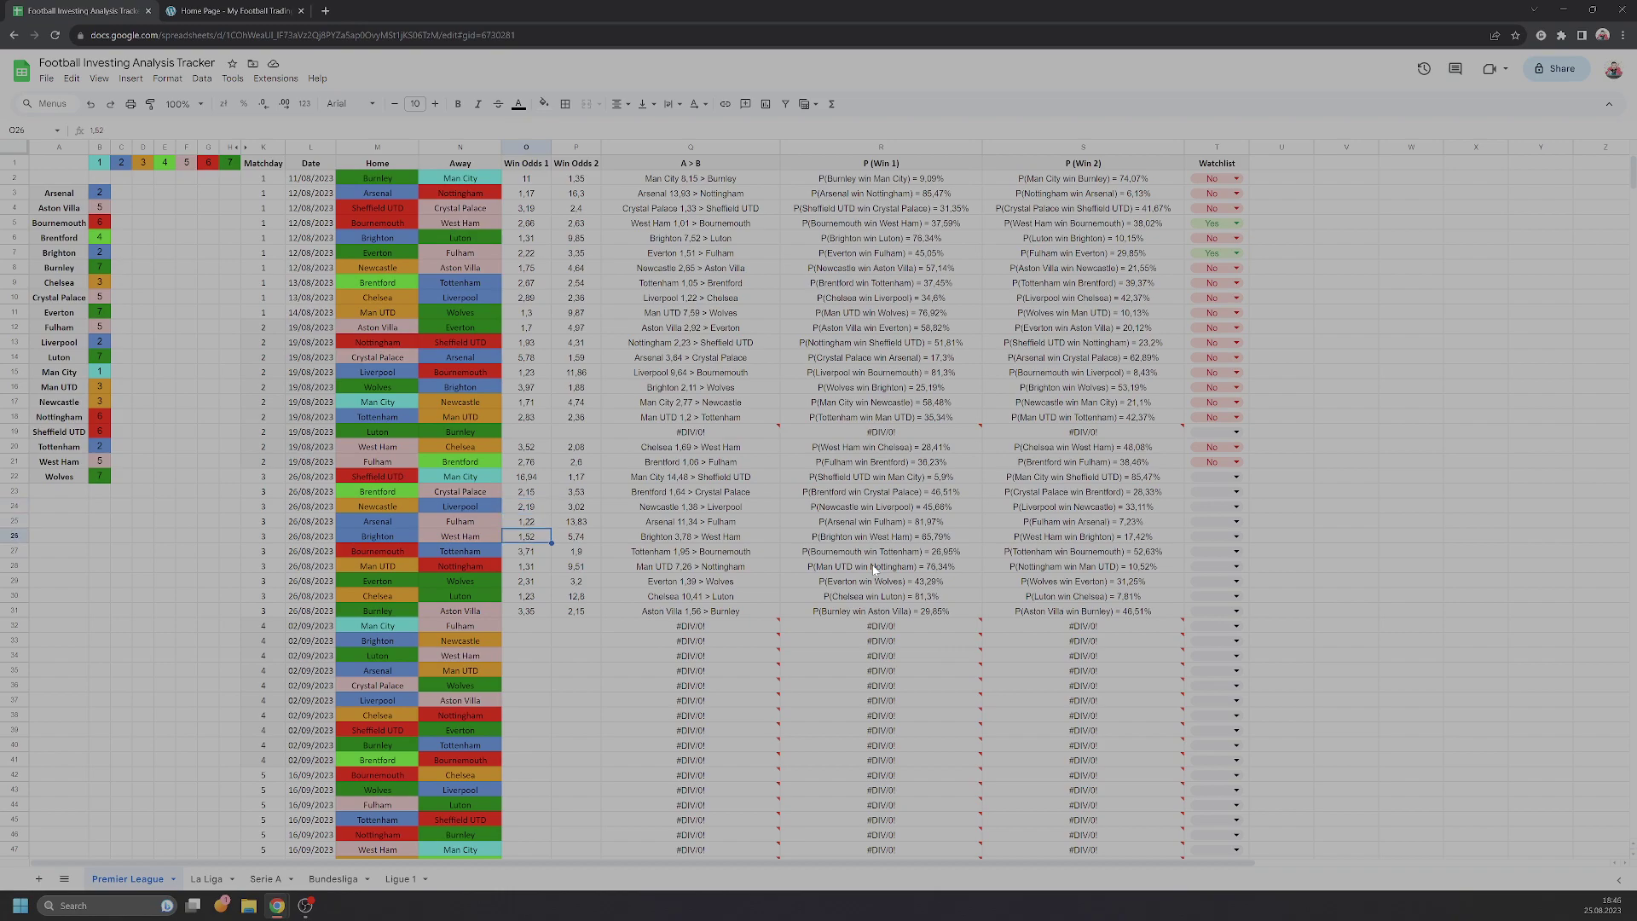
pyautogui.press('Up')
pyautogui.press('Up')
pyautogui.press('Up')
pyautogui.press('Up')
pyautogui.press('Up')
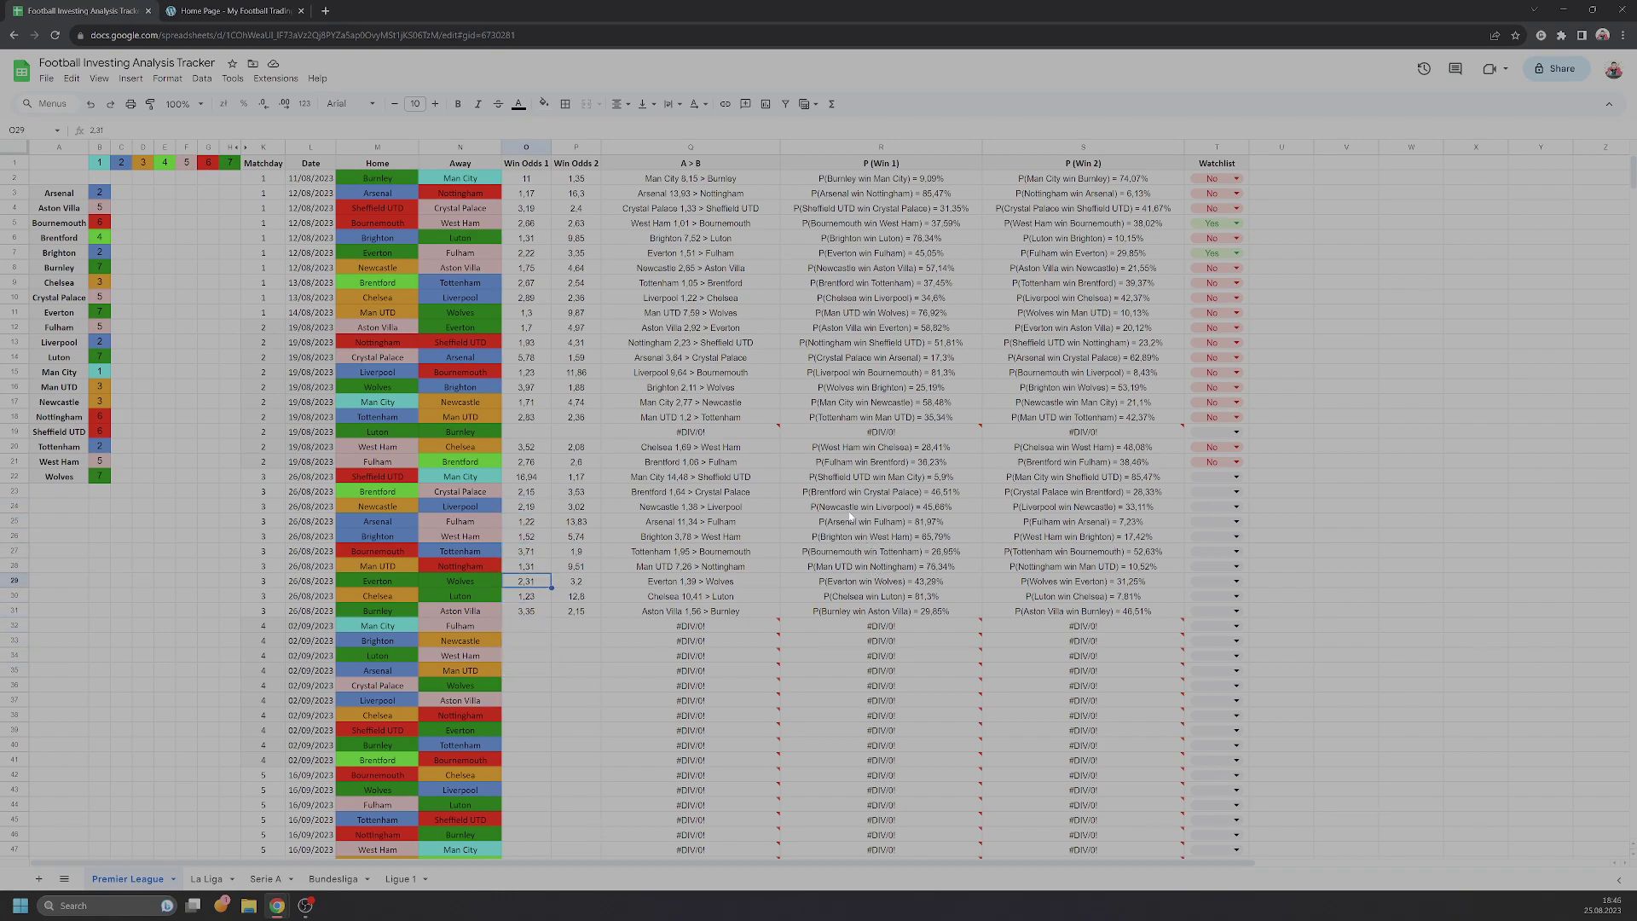
pyautogui.moveTo(530, 445); pyautogui.dragTo(537, 601)
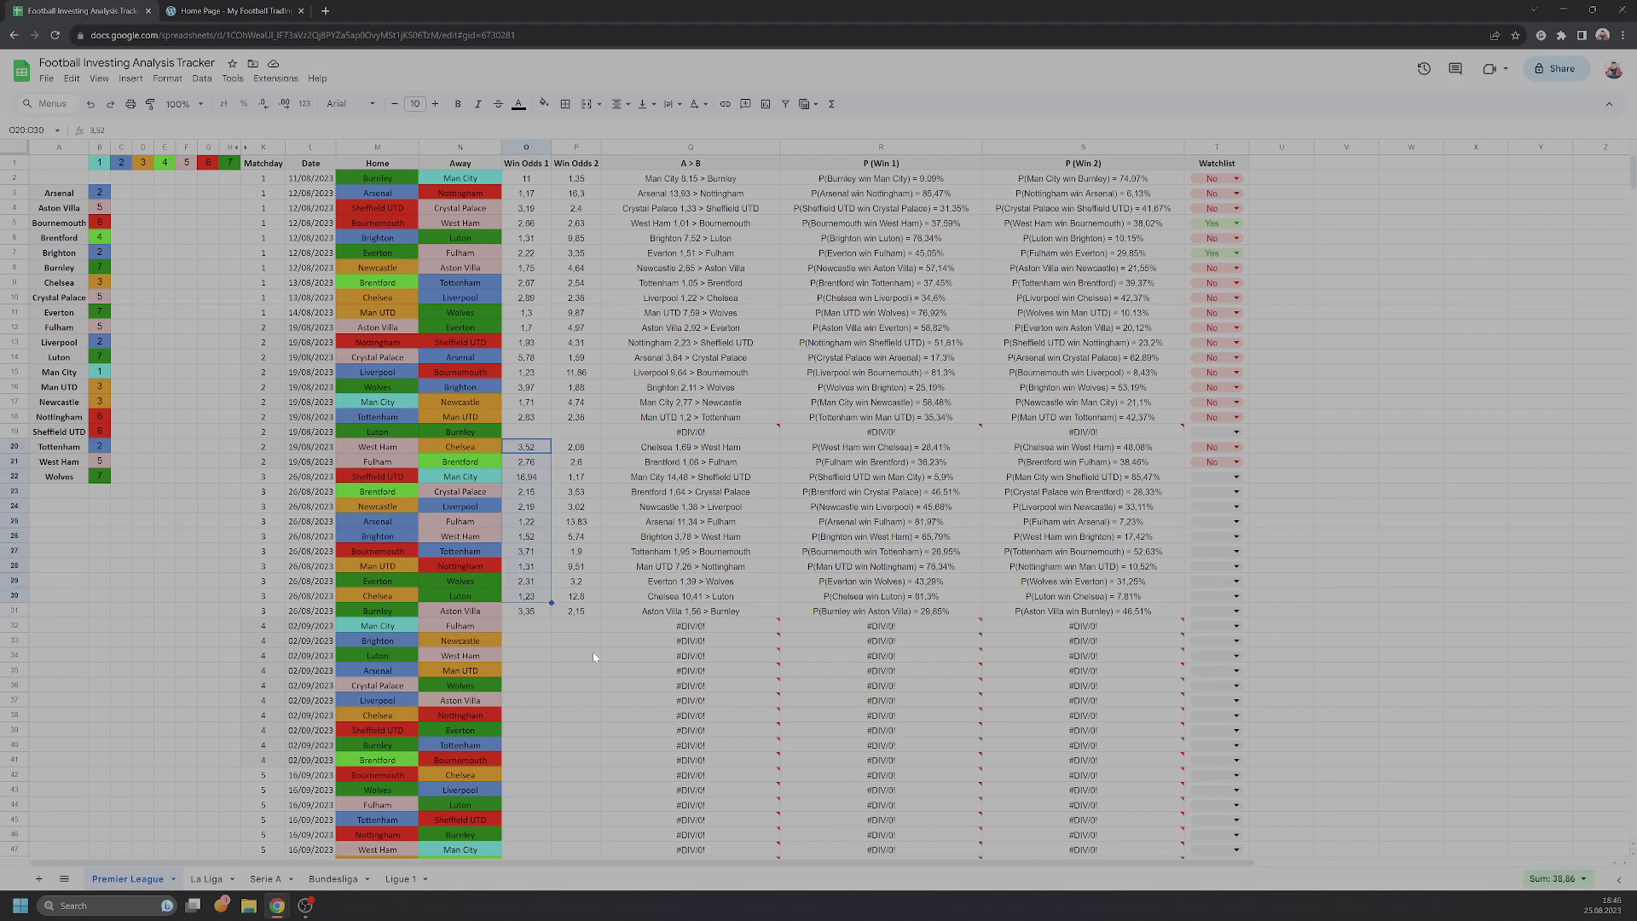
pyautogui.click(1584, 878)
pyautogui.click(1551, 859)
pyautogui.click(524, 627)
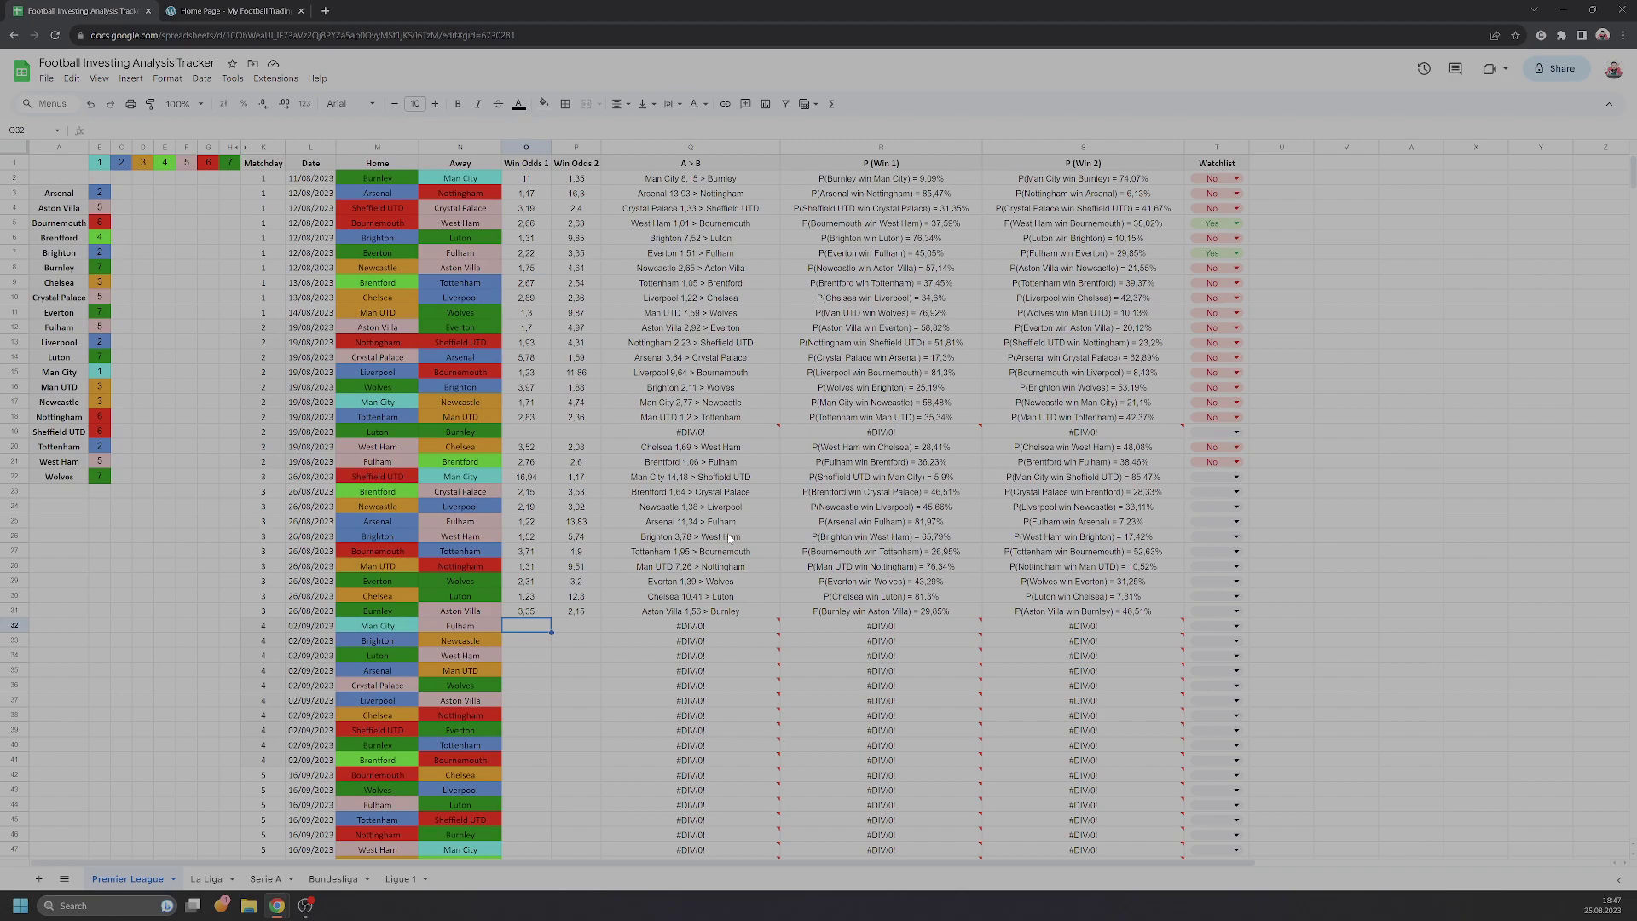
pyautogui.click(409, 448)
pyautogui.click(473, 450)
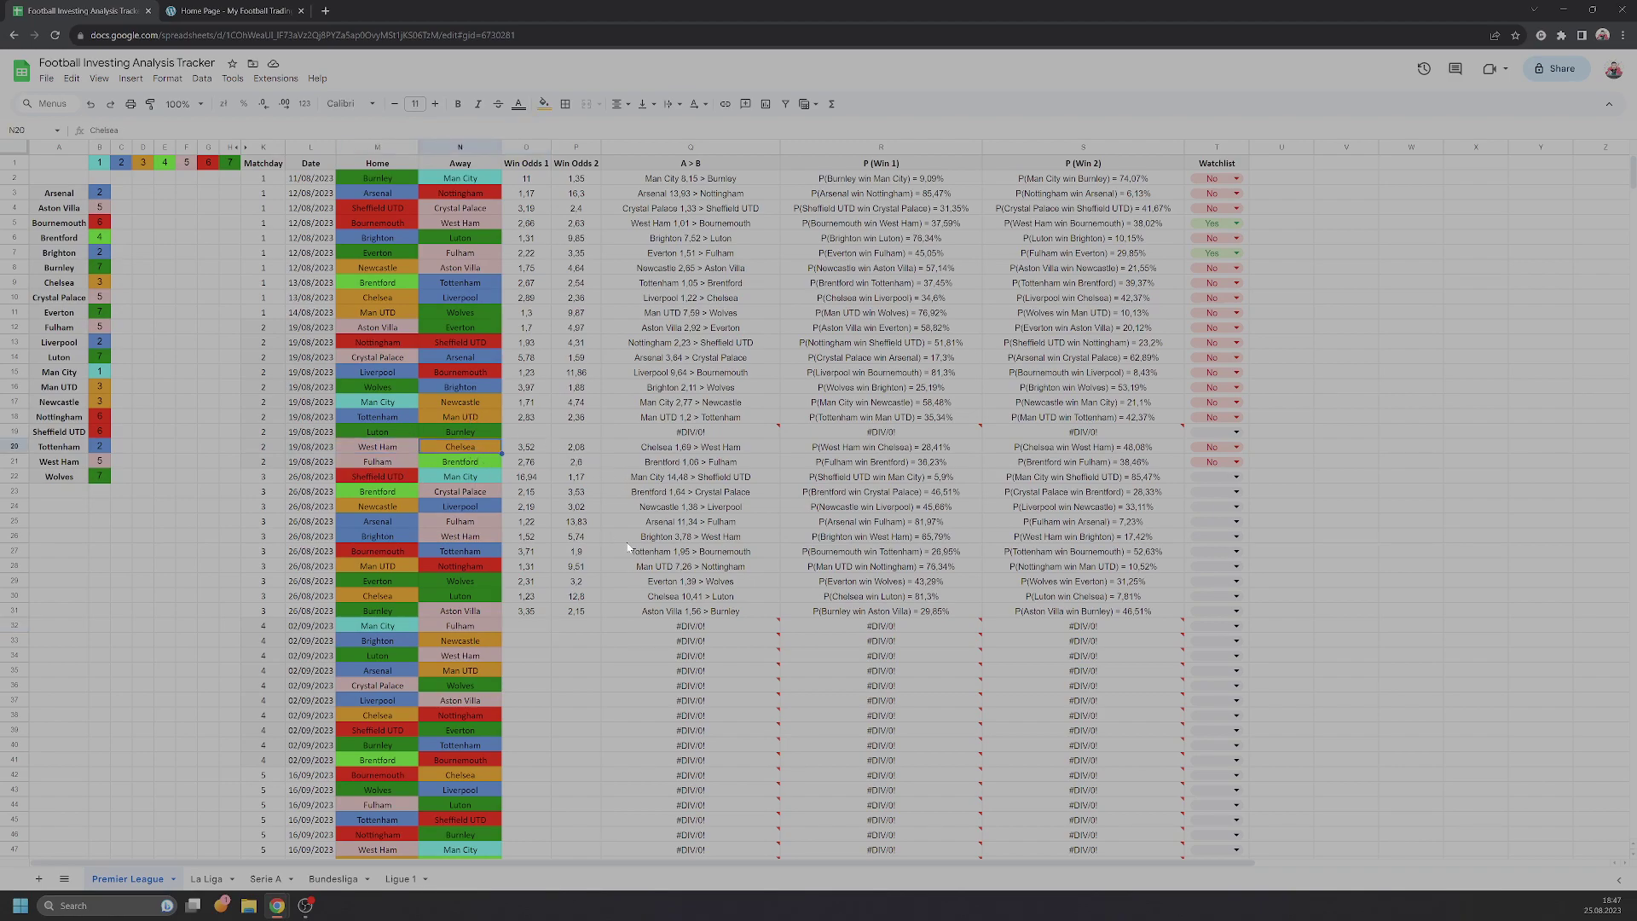
pyautogui.press('Left')
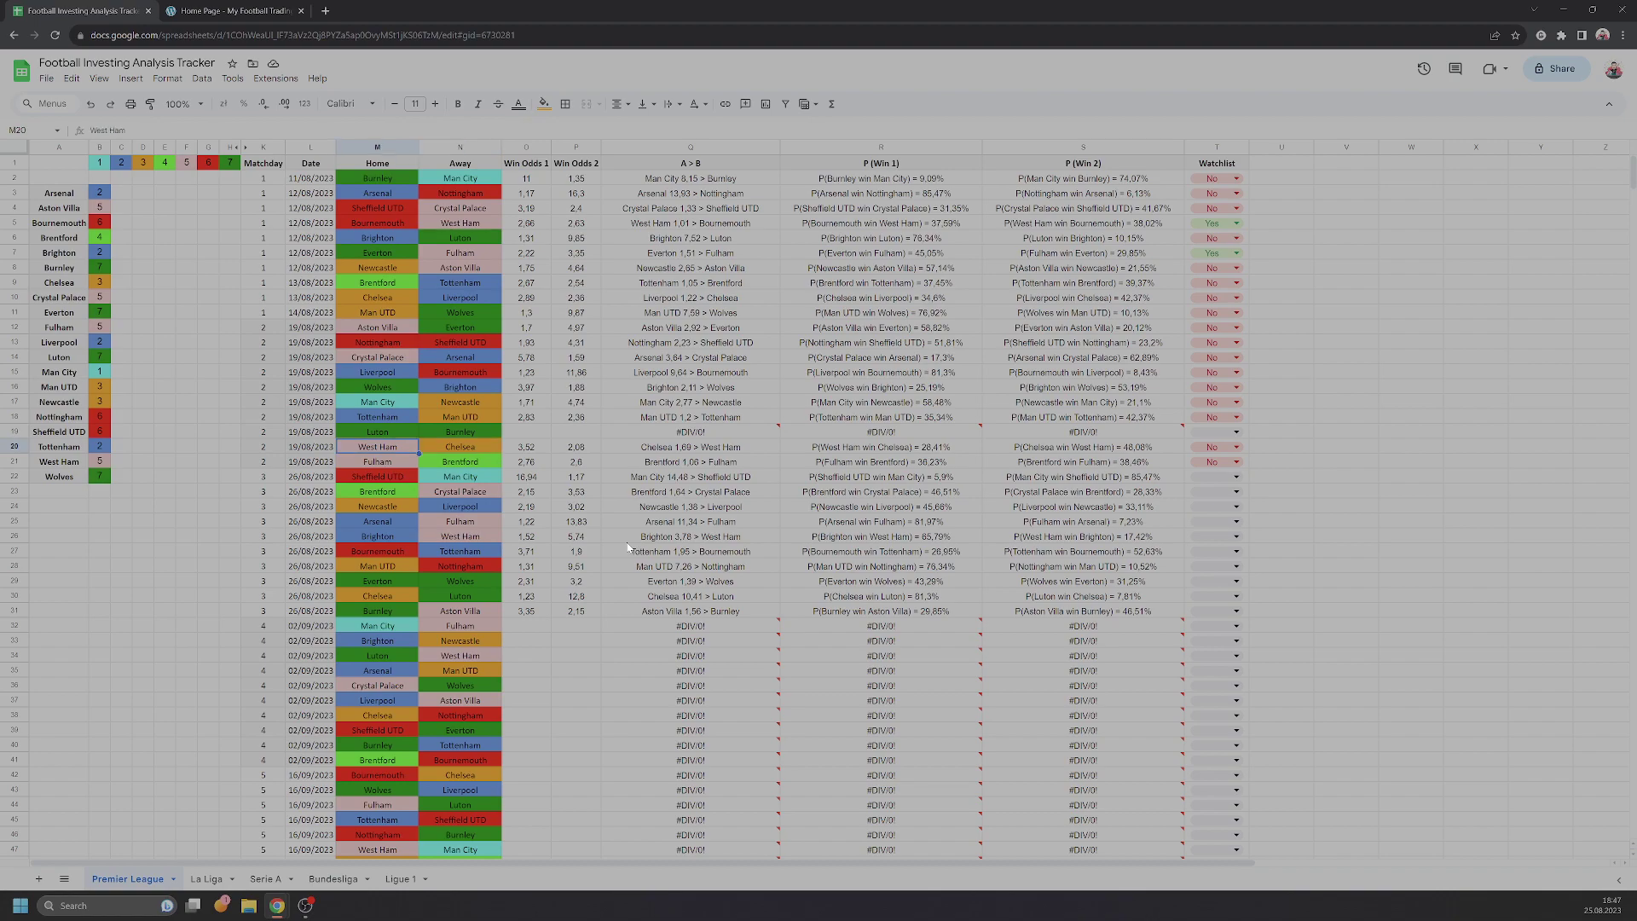
pyautogui.press('Right')
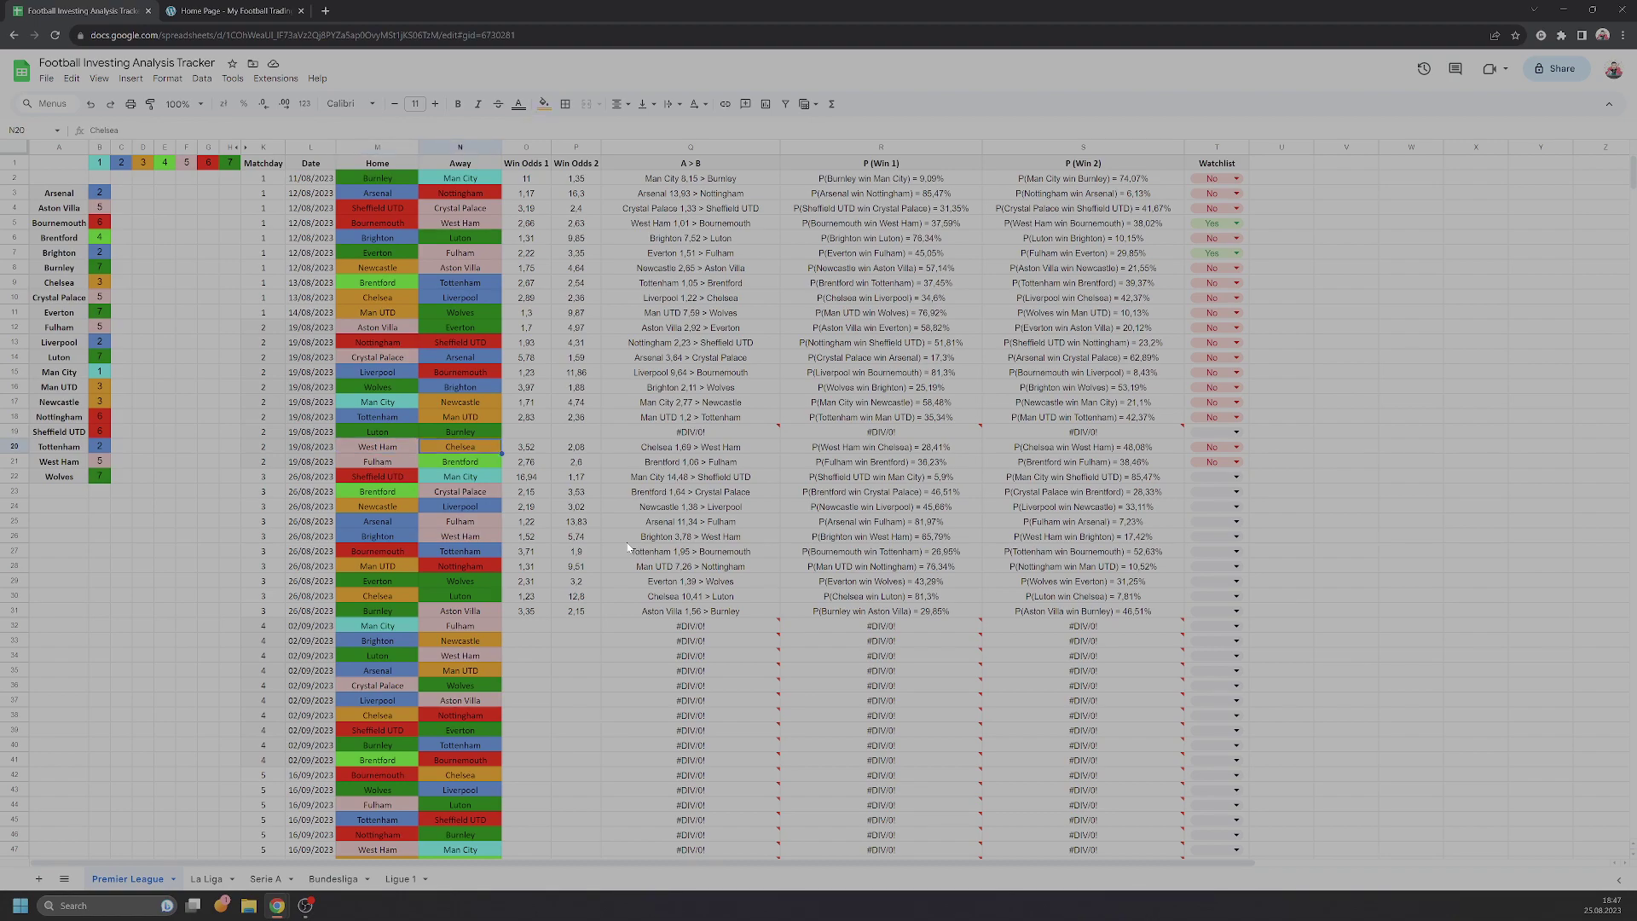
pyautogui.press('Left')
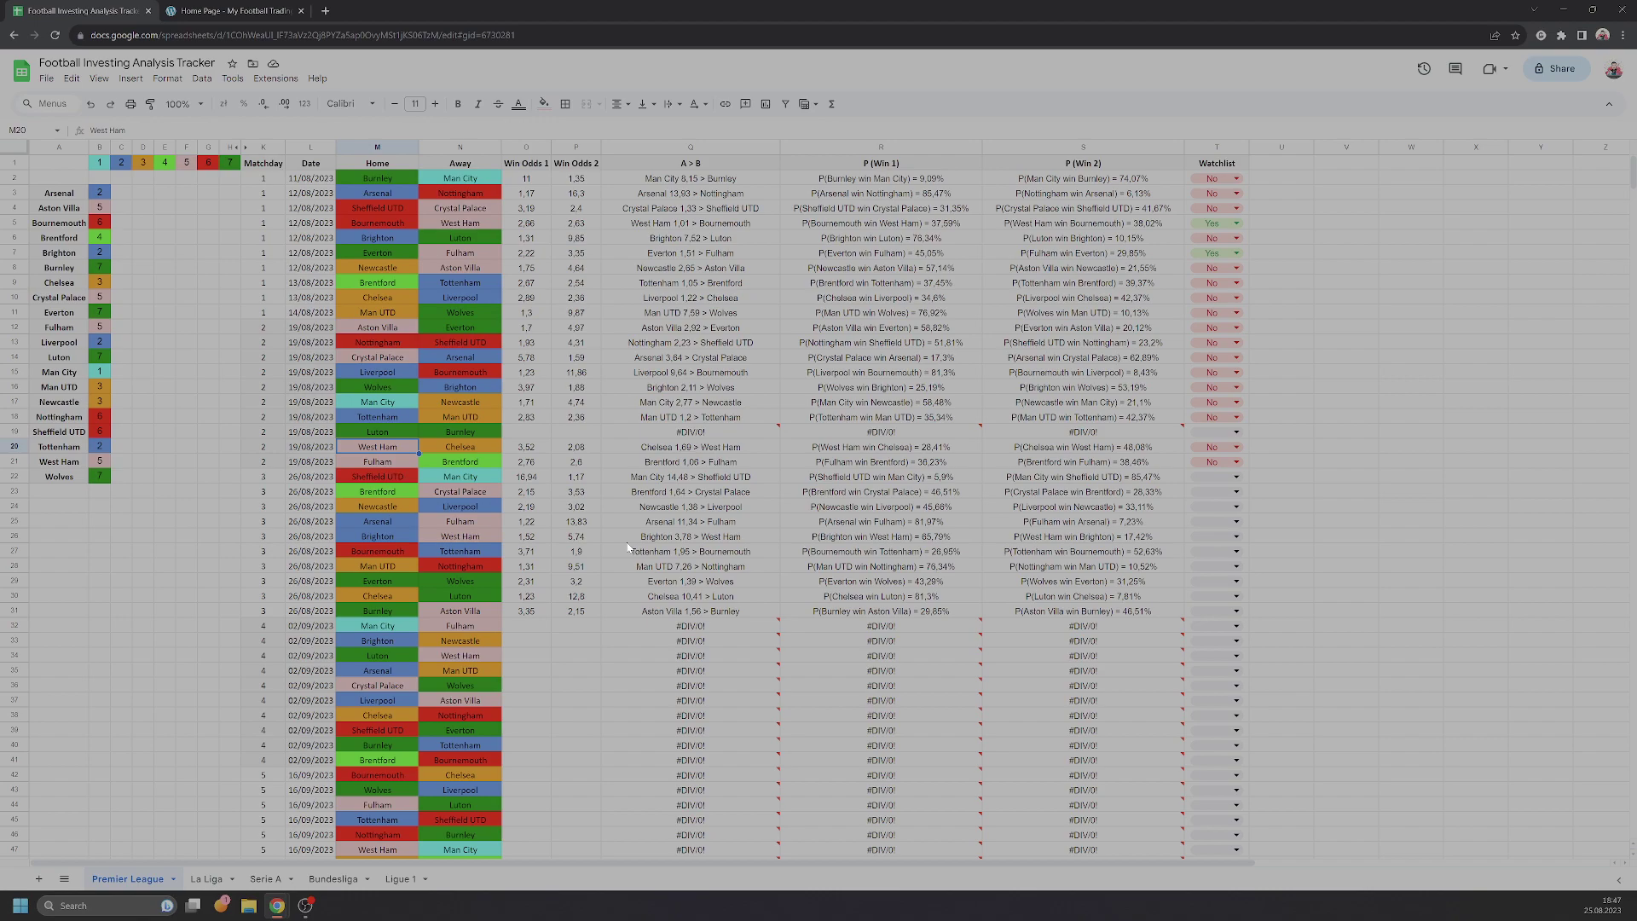
pyautogui.press('Right')
pyautogui.press('Right')
pyautogui.press('Right')
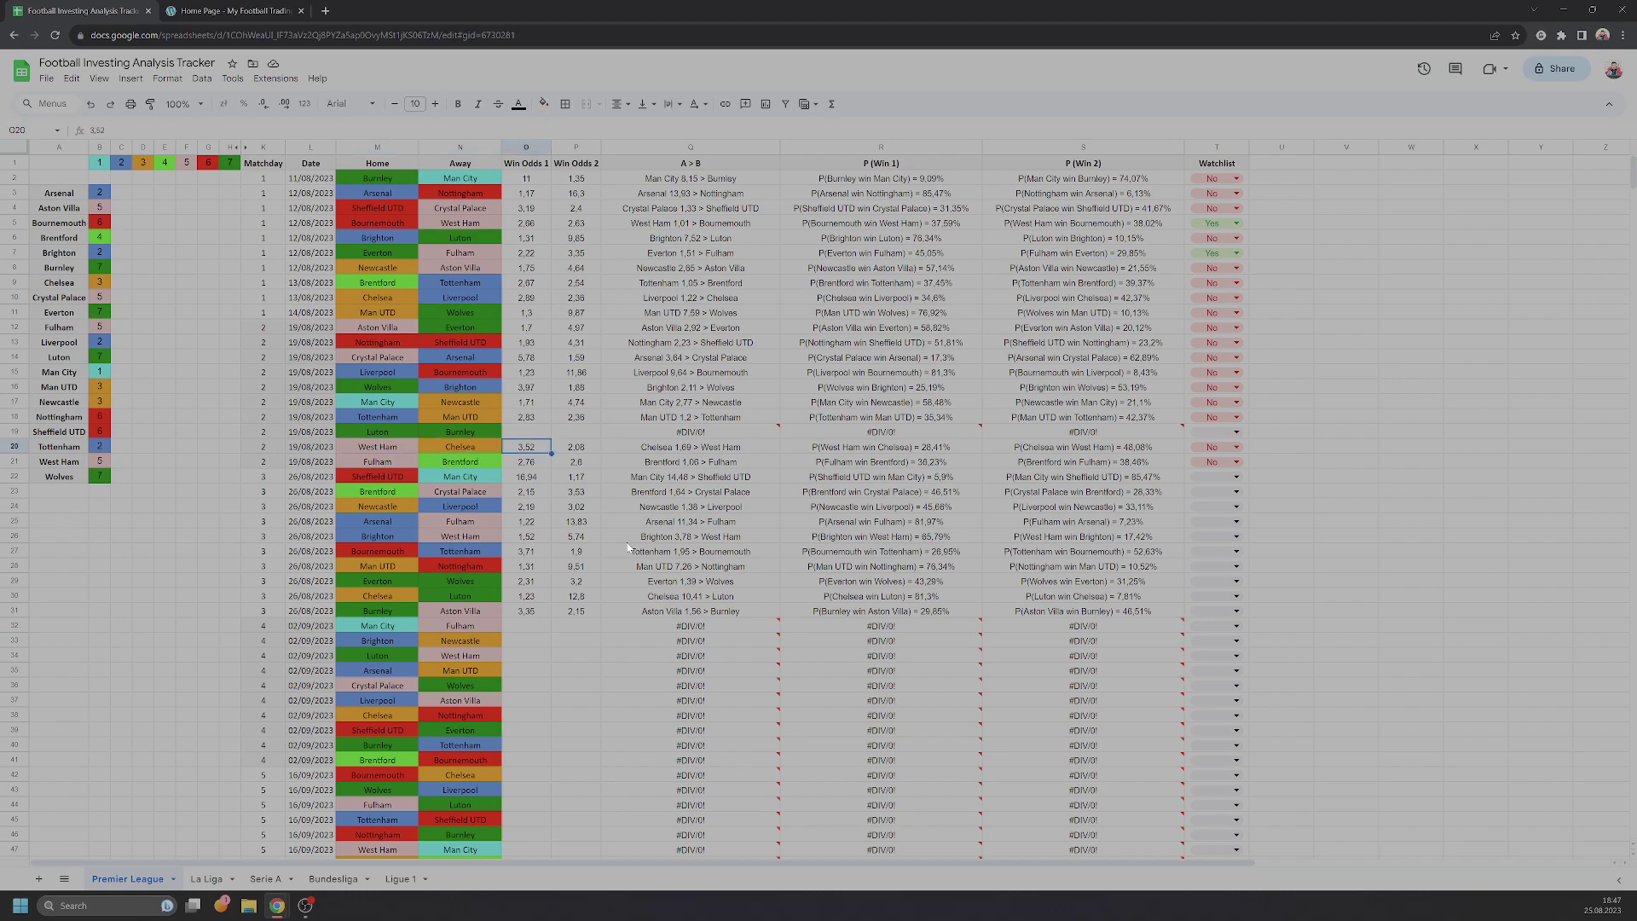
pyautogui.press('Right')
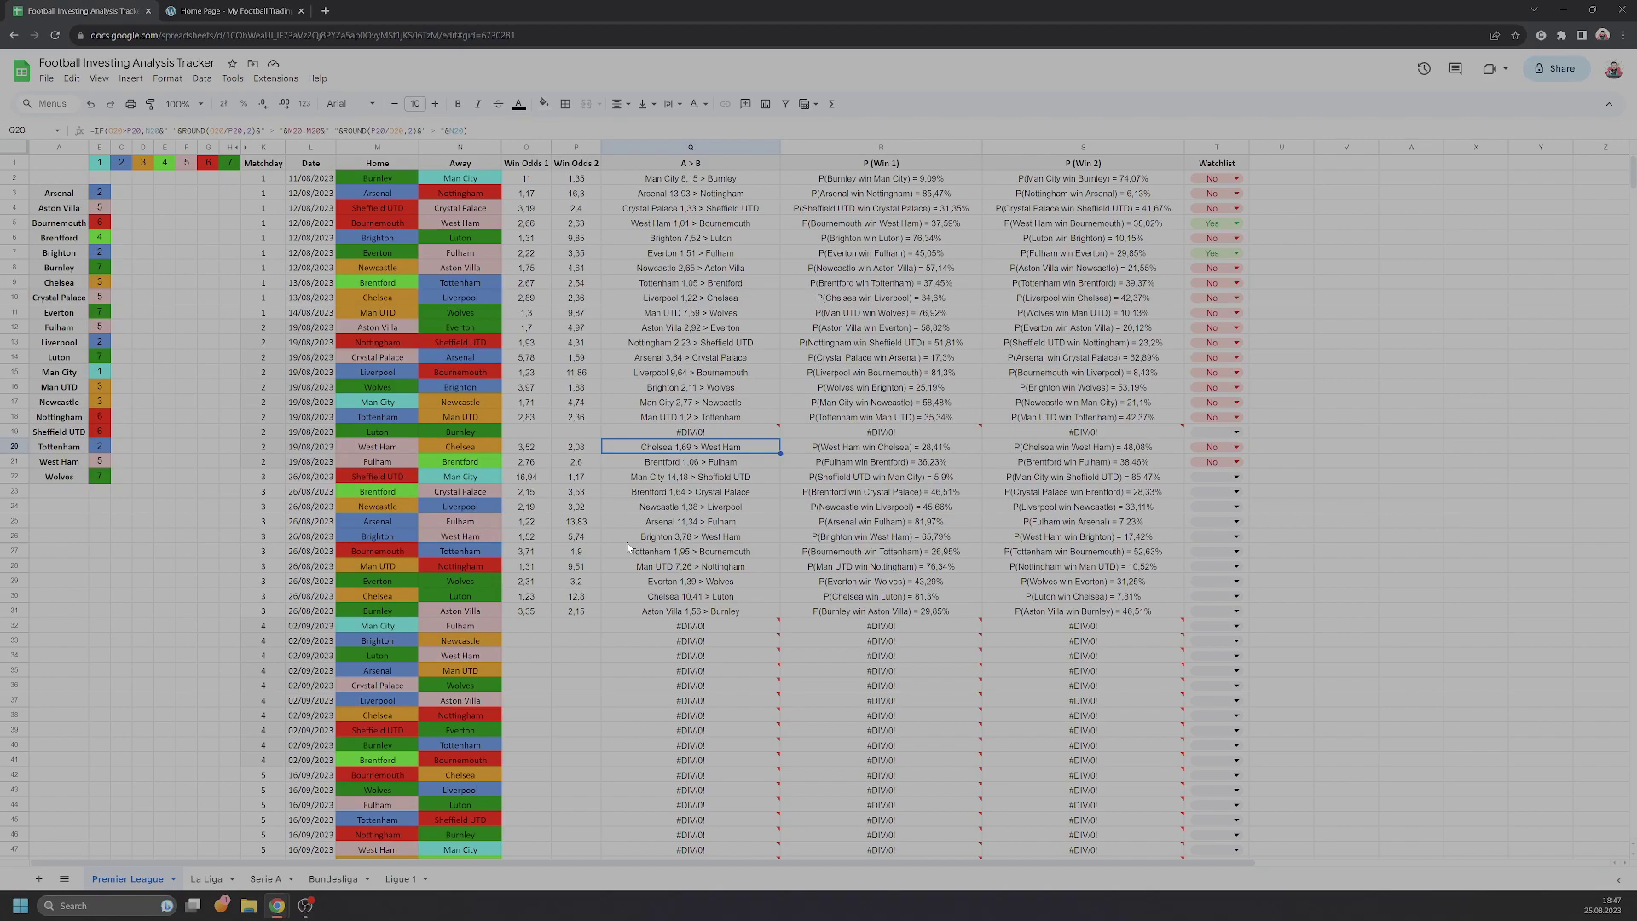
pyautogui.press('Right')
pyautogui.press('Right')
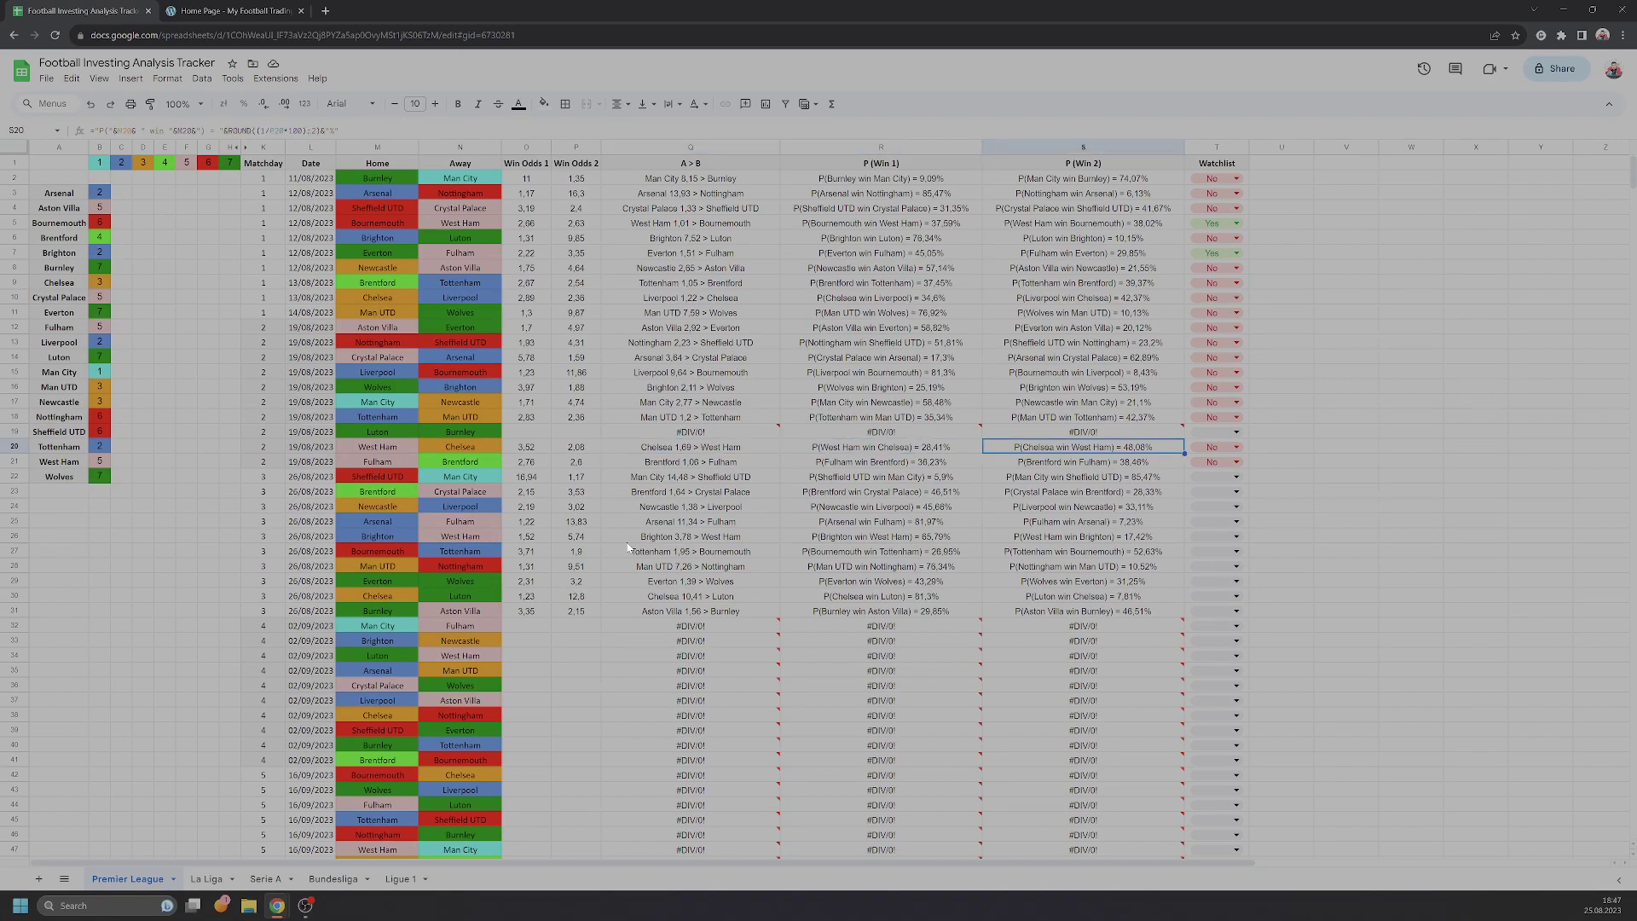
pyautogui.press('Left')
pyautogui.press('Left')
pyautogui.press('Left')
pyautogui.press('Left')
pyautogui.press('Right')
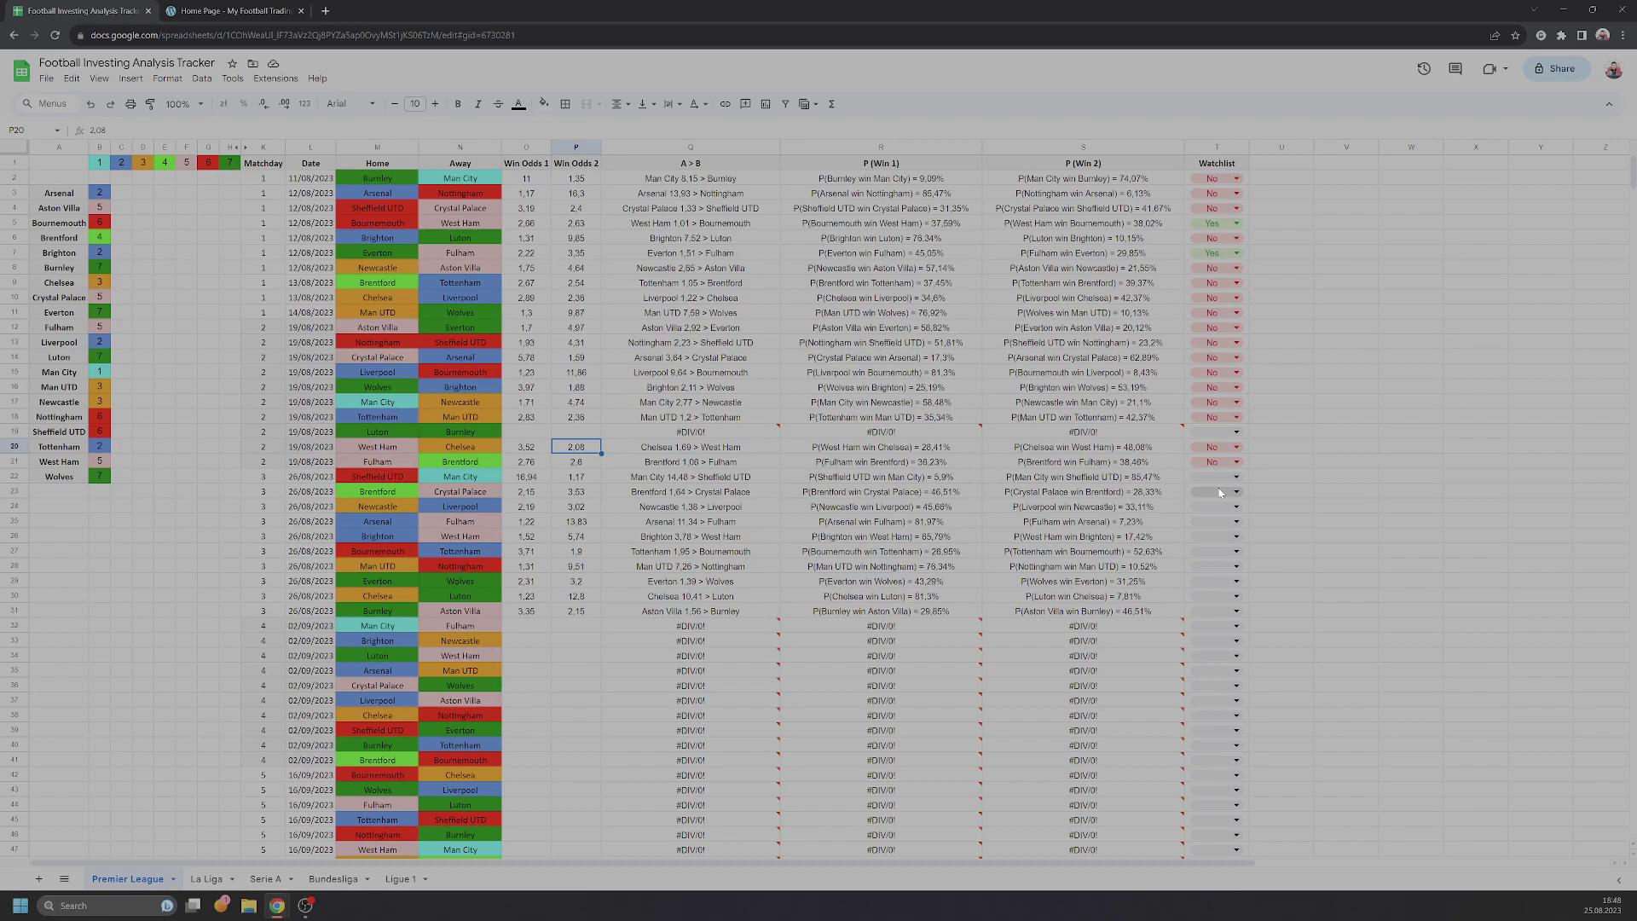
# Review row 22's Sheffield UTD vs Man City odds, including Win Odds 2 of 1,17.
pyautogui.press('Down')
pyautogui.press('Down')
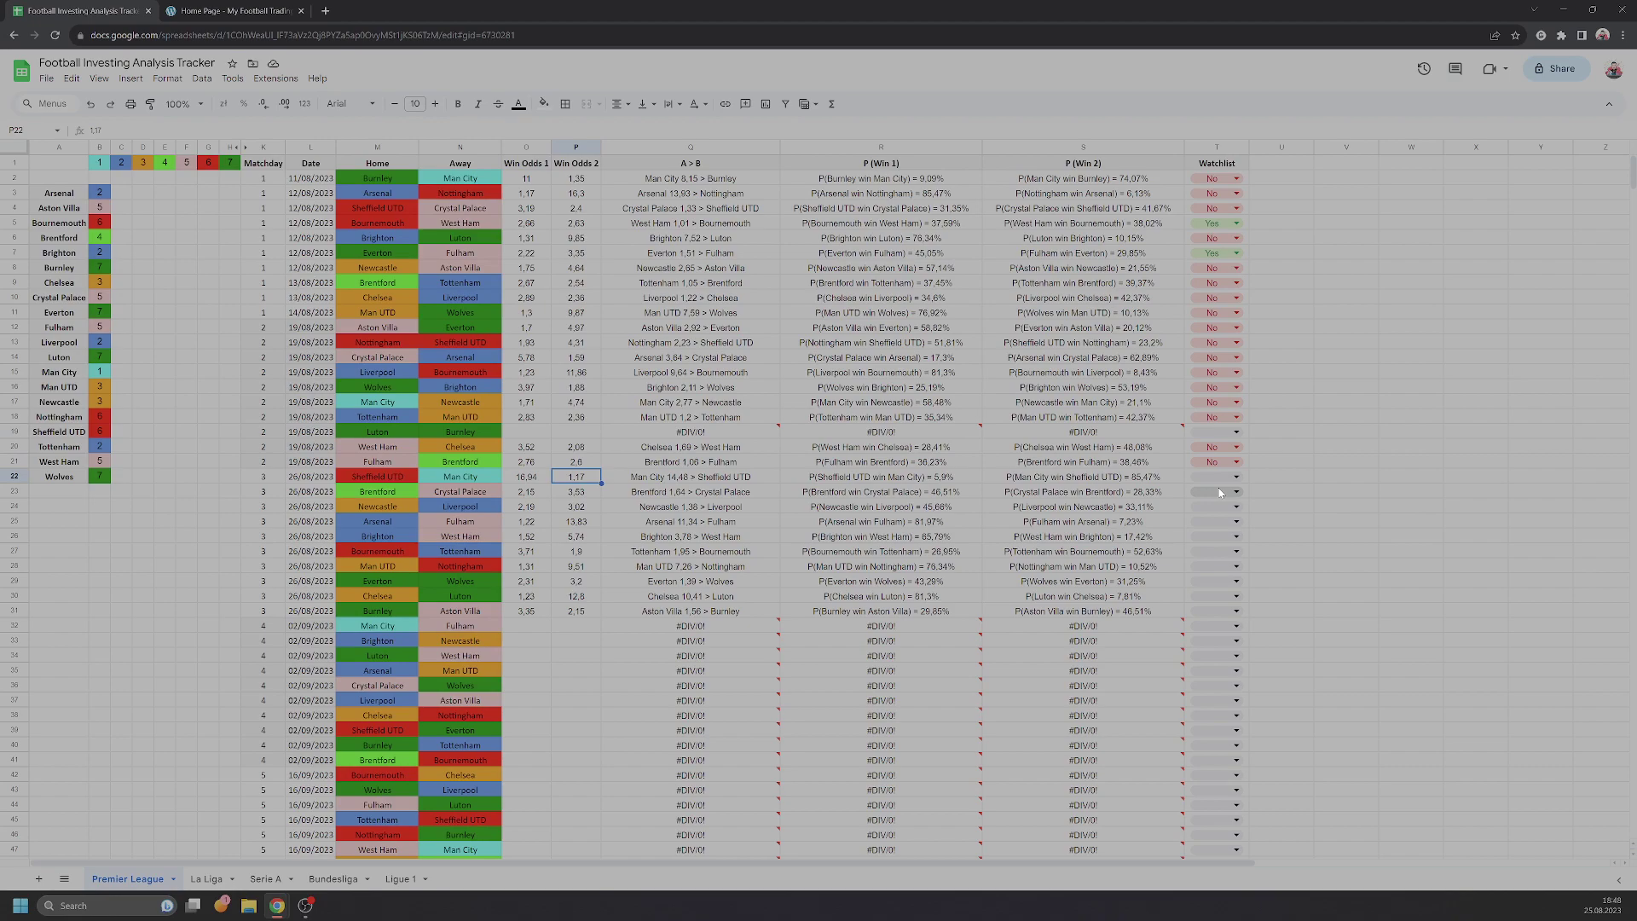
pyautogui.press('Left')
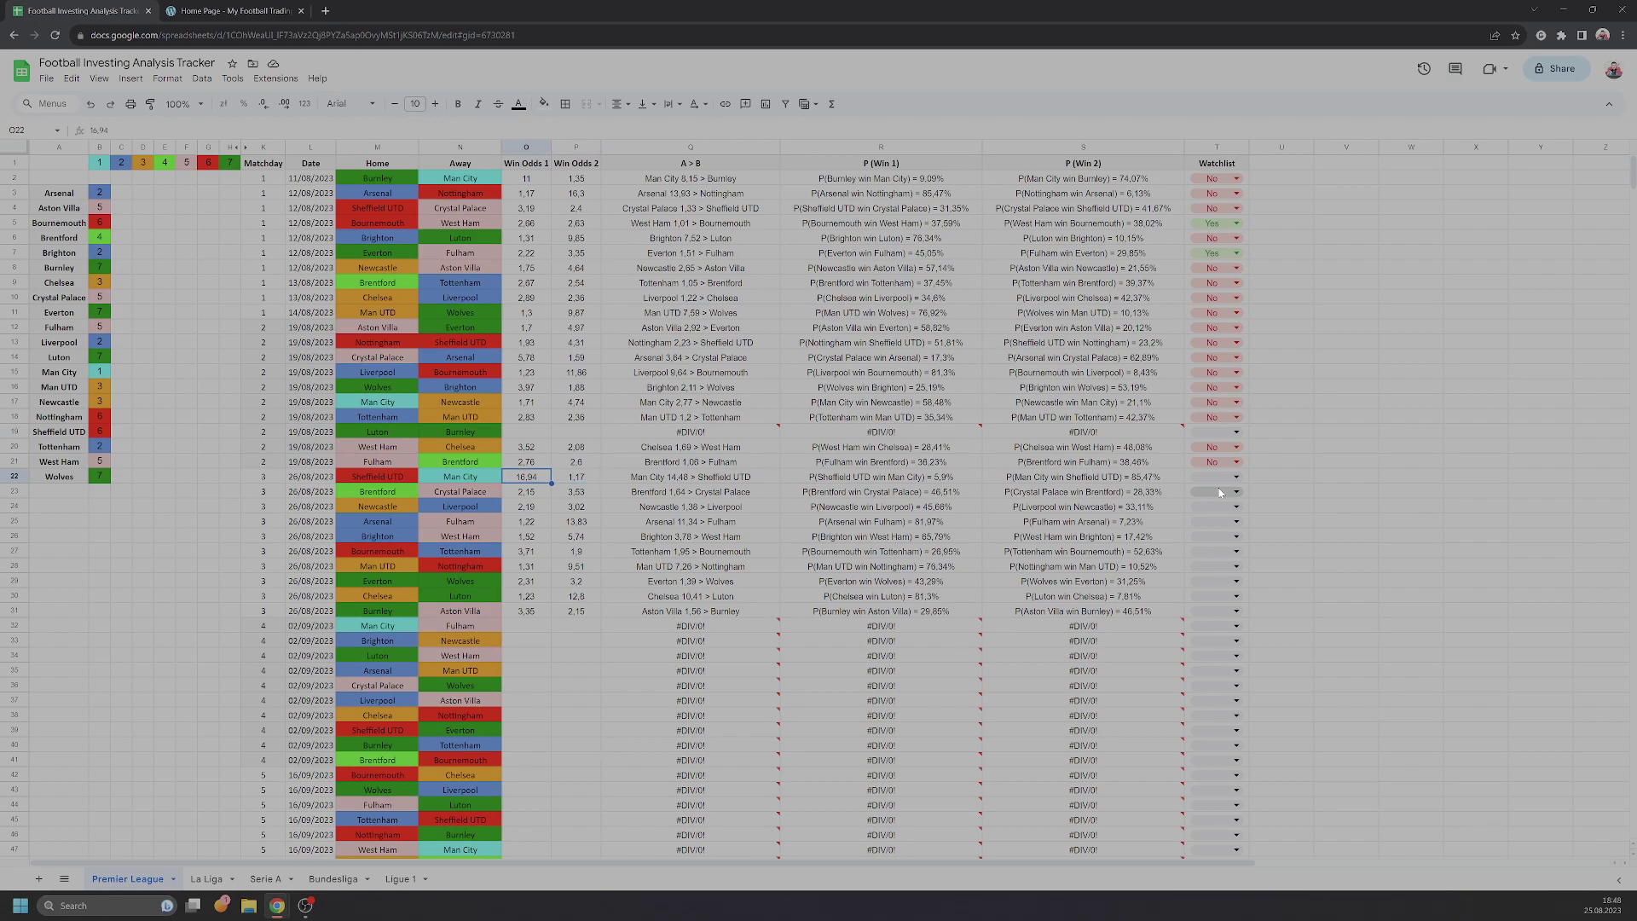
pyautogui.press('Up')
pyautogui.press('Left')
pyautogui.press('Down')
pyautogui.press('Left')
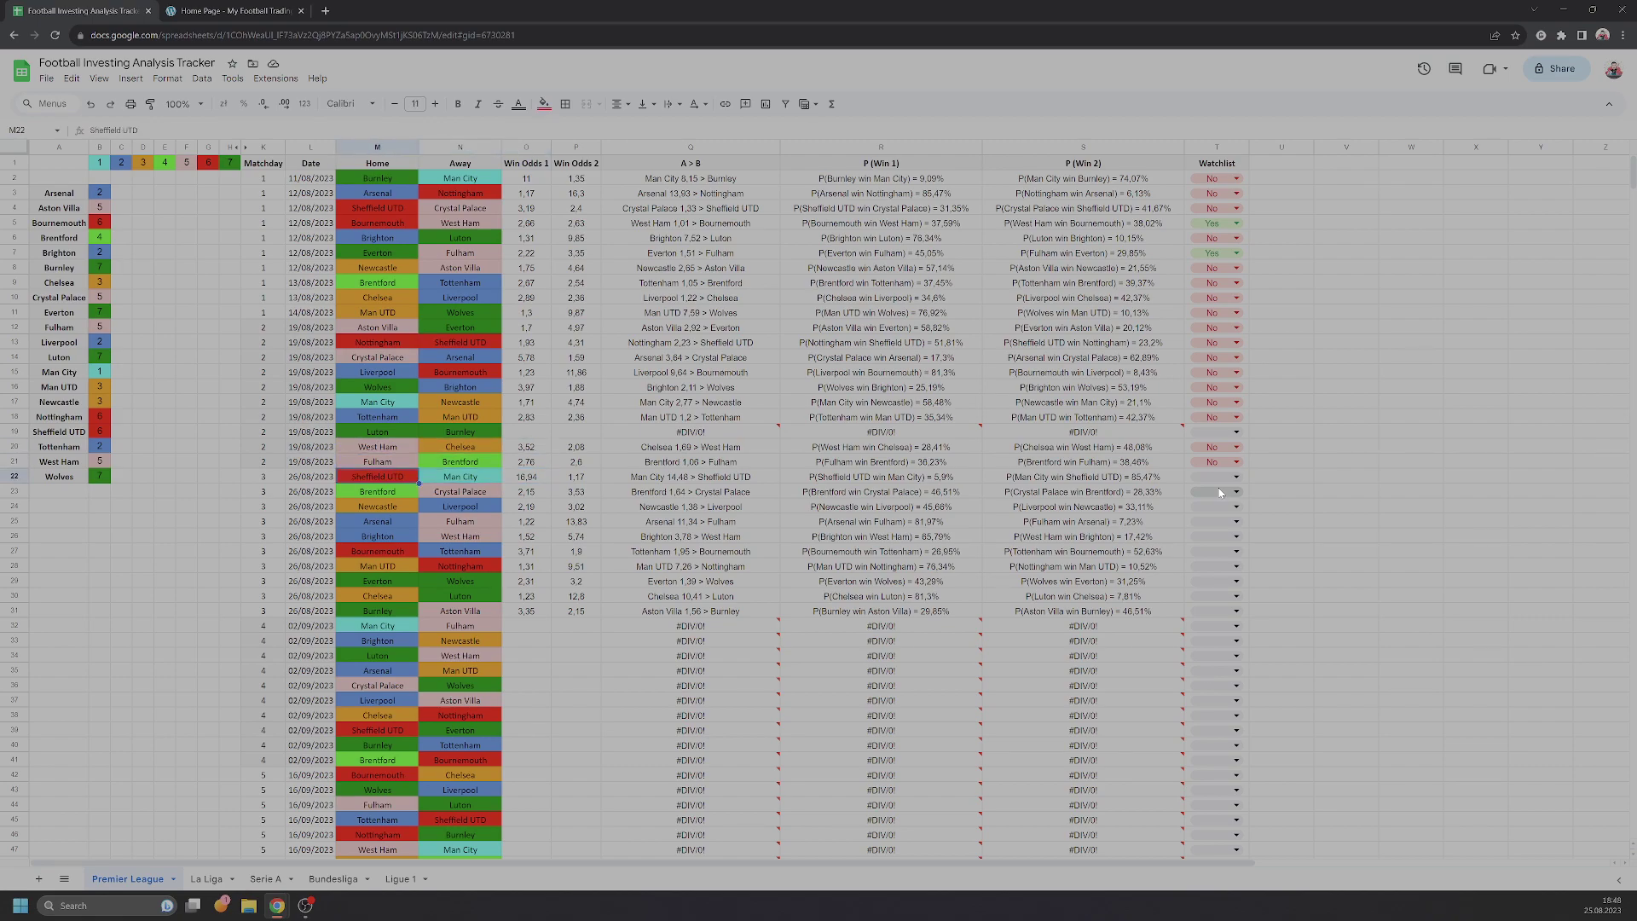
pyautogui.press('Right')
pyautogui.press('Right')
pyautogui.press('Right')
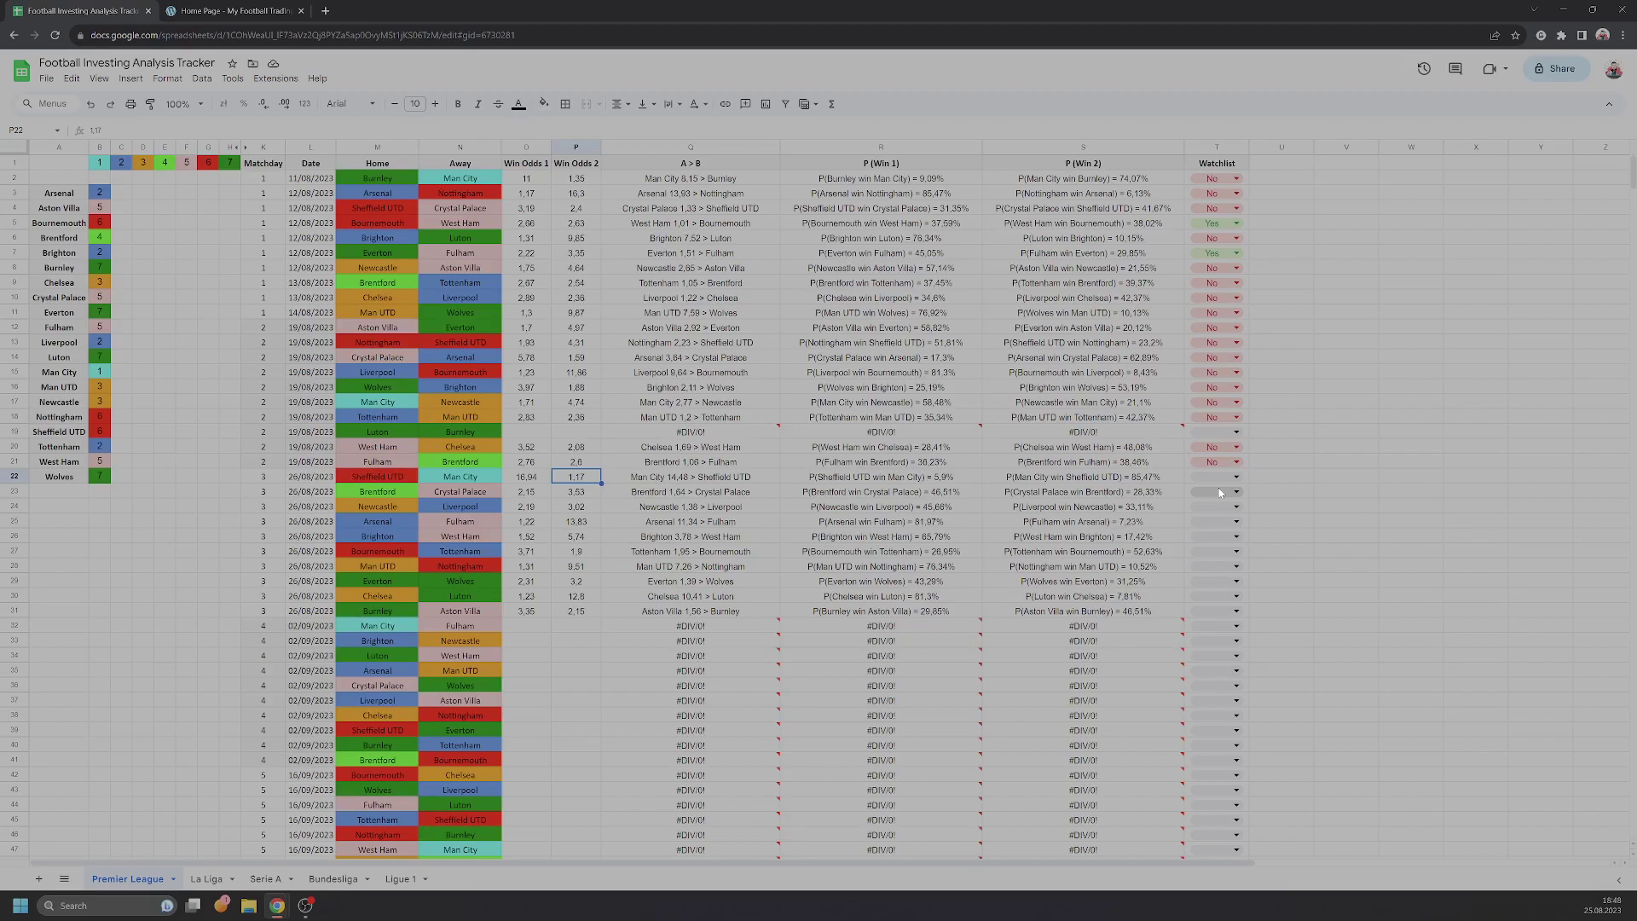
pyautogui.press('Left')
pyautogui.press('Left')
pyautogui.press('Left')
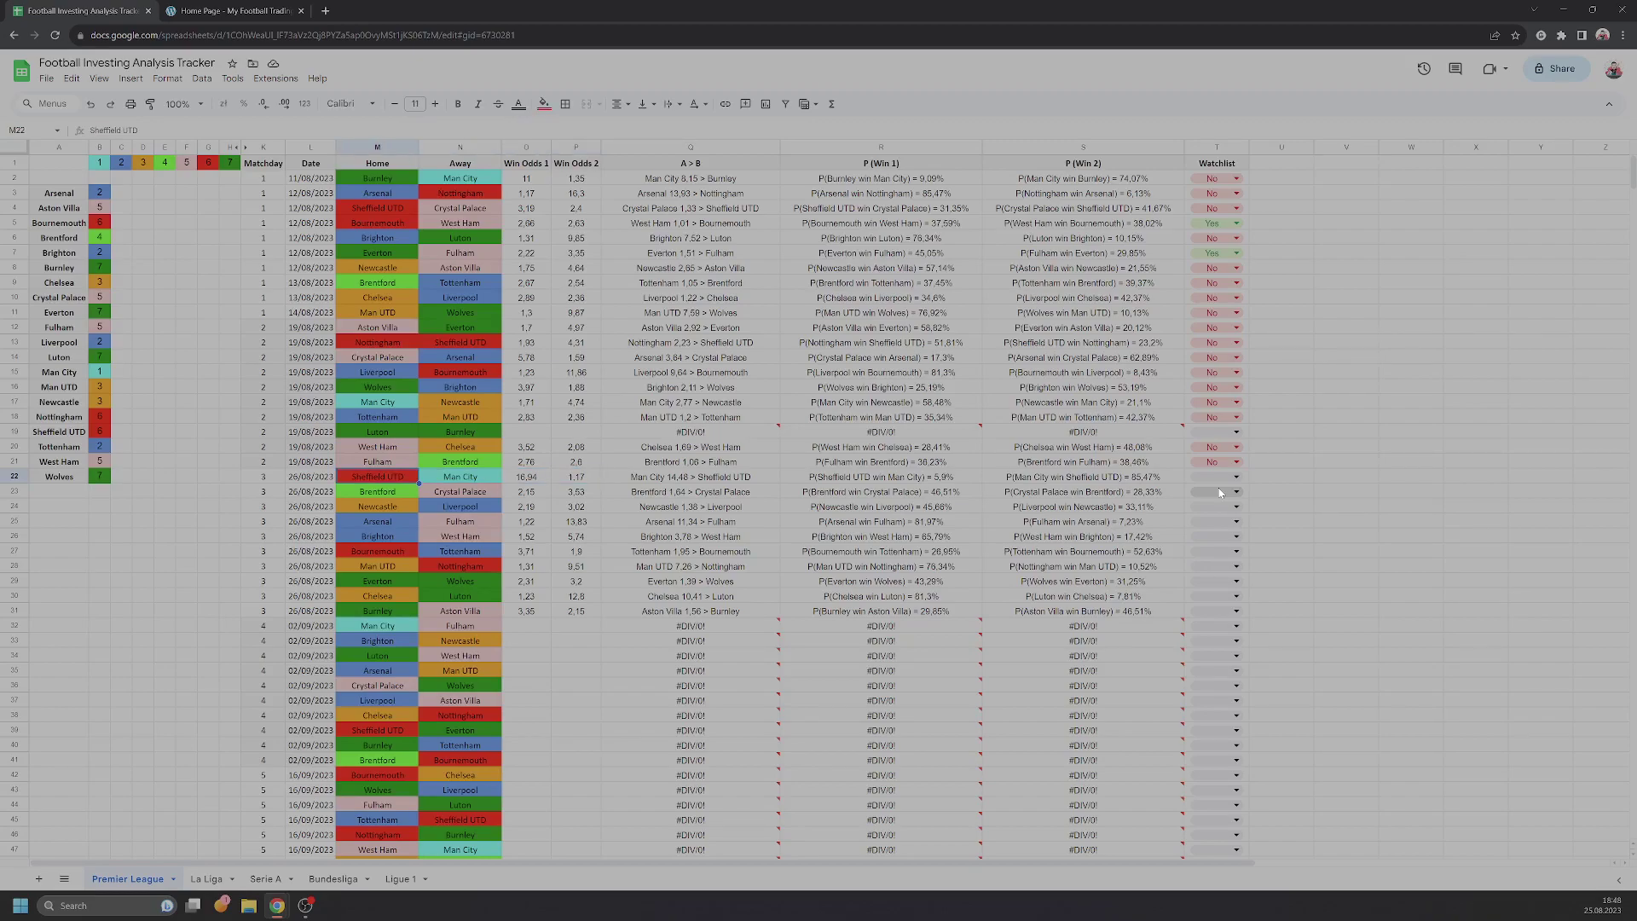
pyautogui.press('Right')
pyautogui.press('Right')
pyautogui.press('Right')
pyautogui.press('Right')
pyautogui.press('Right')
pyautogui.press('Right')
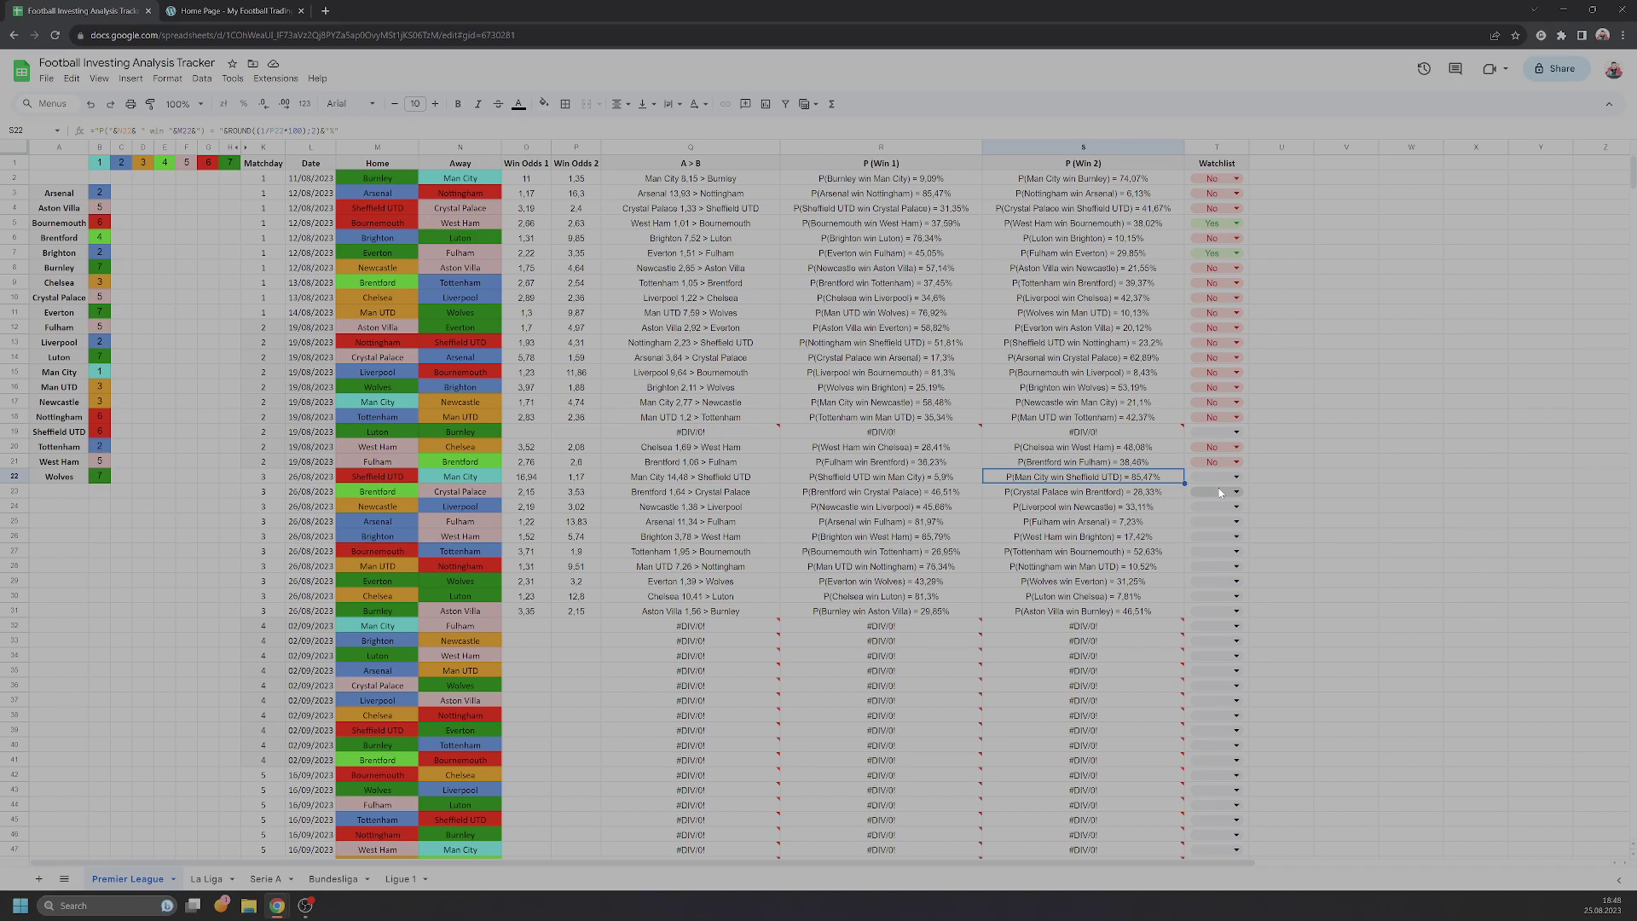
# Recheck Win Odds 1 of 16,94 and paste No into the T22 Watchlist cell.
pyautogui.press('Left')
pyautogui.press('Left')
pyautogui.press('Left')
pyautogui.press('Left')
pyautogui.press('Left')
pyautogui.press('Left')
pyautogui.press('Right')
pyautogui.press('Right')
pyautogui.press('Right')
pyautogui.press('Right')
pyautogui.press('Right')
pyautogui.press('Right')
pyautogui.press('Right')
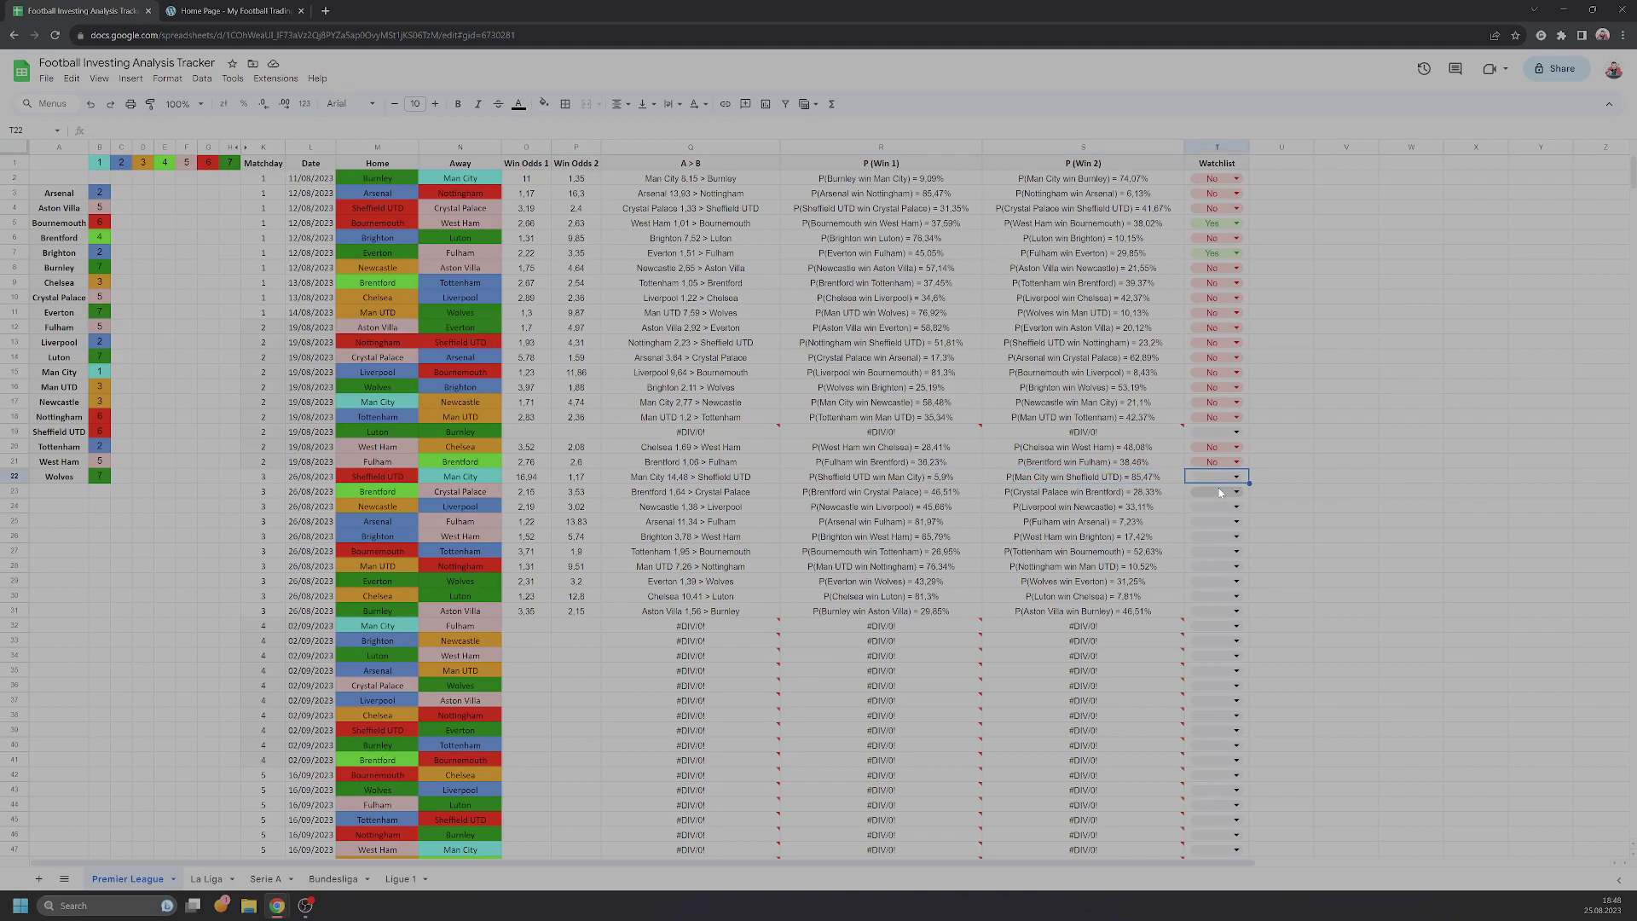
pyautogui.write('No')
pyautogui.press('Down')
pyautogui.press('Left')
pyautogui.press('Left')
pyautogui.press('Left')
pyautogui.press('Left')
pyautogui.press('Left')
pyautogui.press('Left')
pyautogui.press('Left')
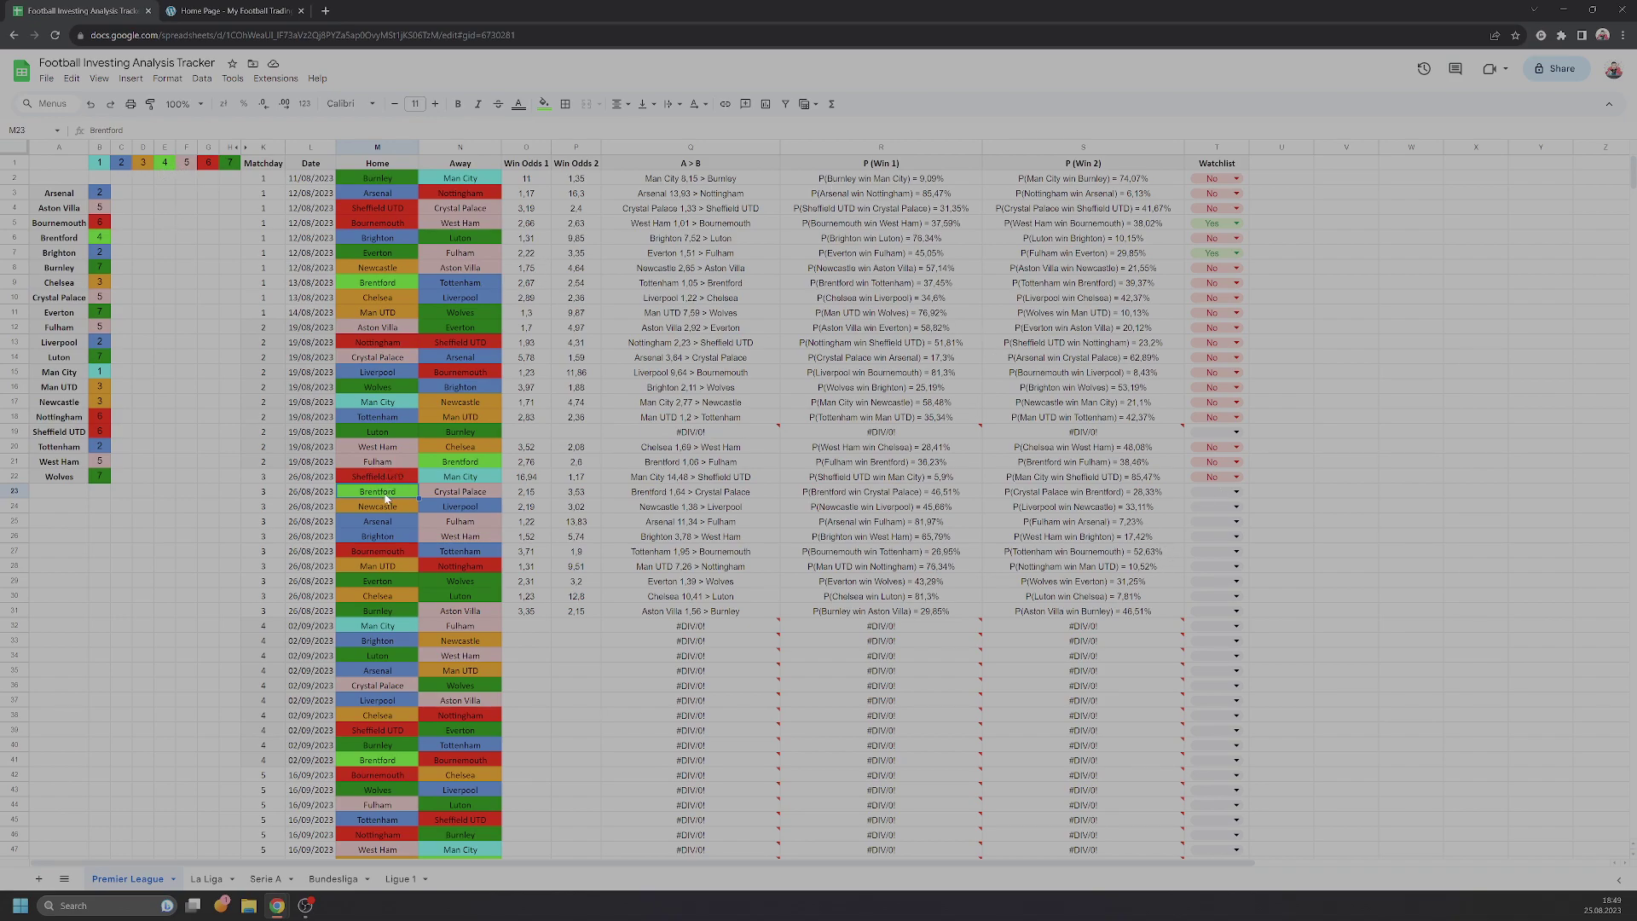
# Check Brentford vs Crystal Palace's odds (2,15 and 3,53) and probabilities, then paste No into T23.
pyautogui.click(534, 493)
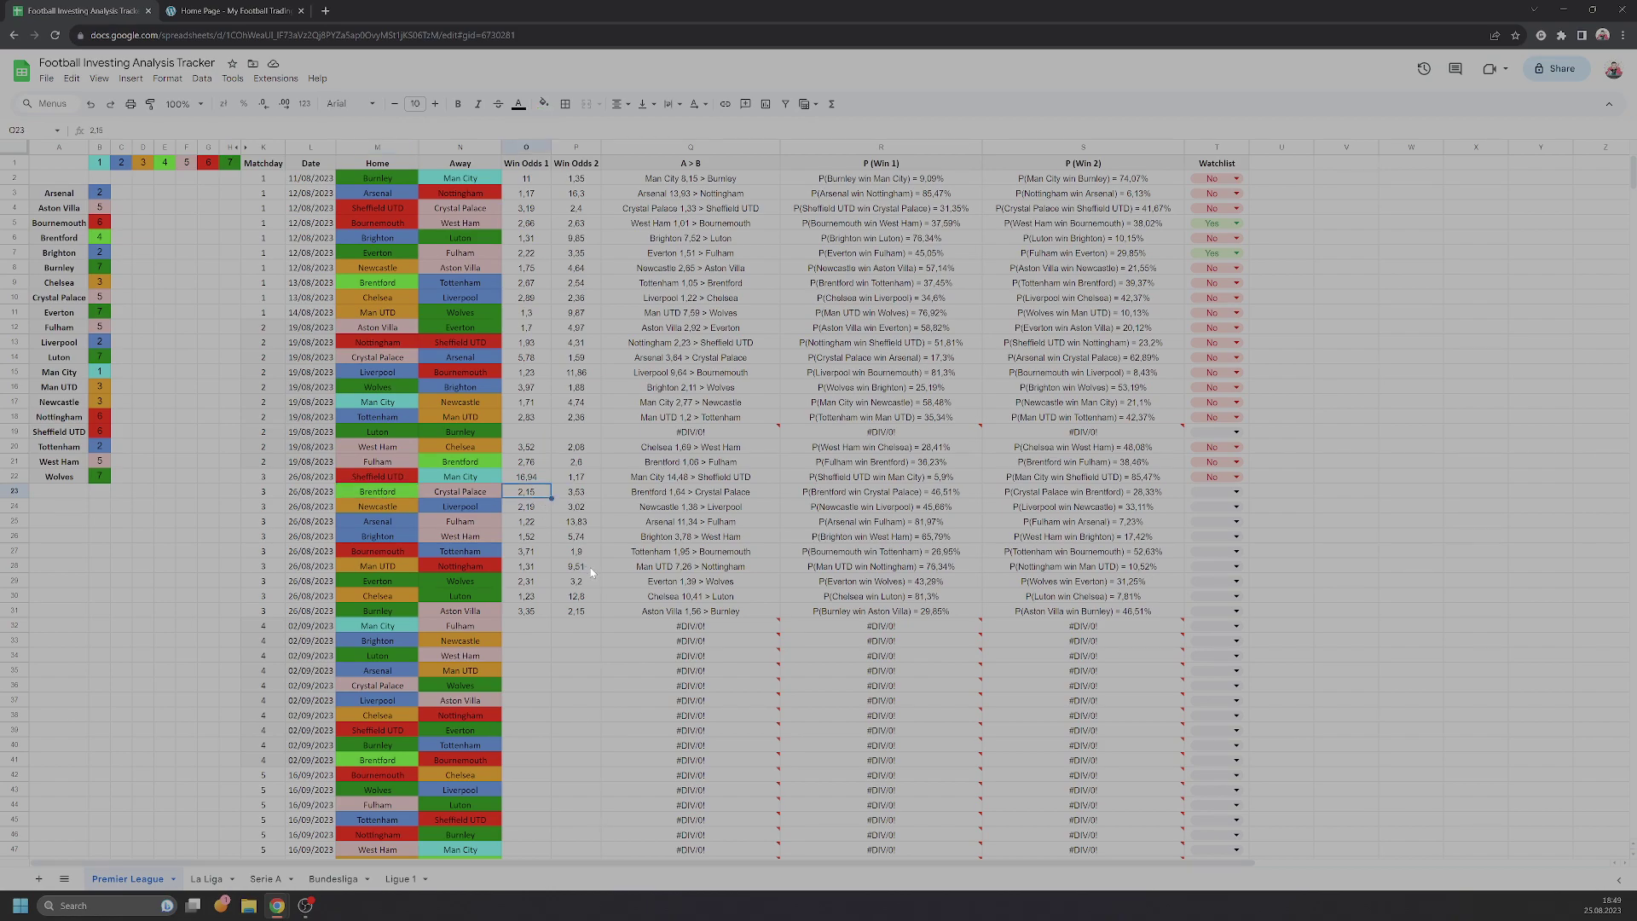
pyautogui.press('Right')
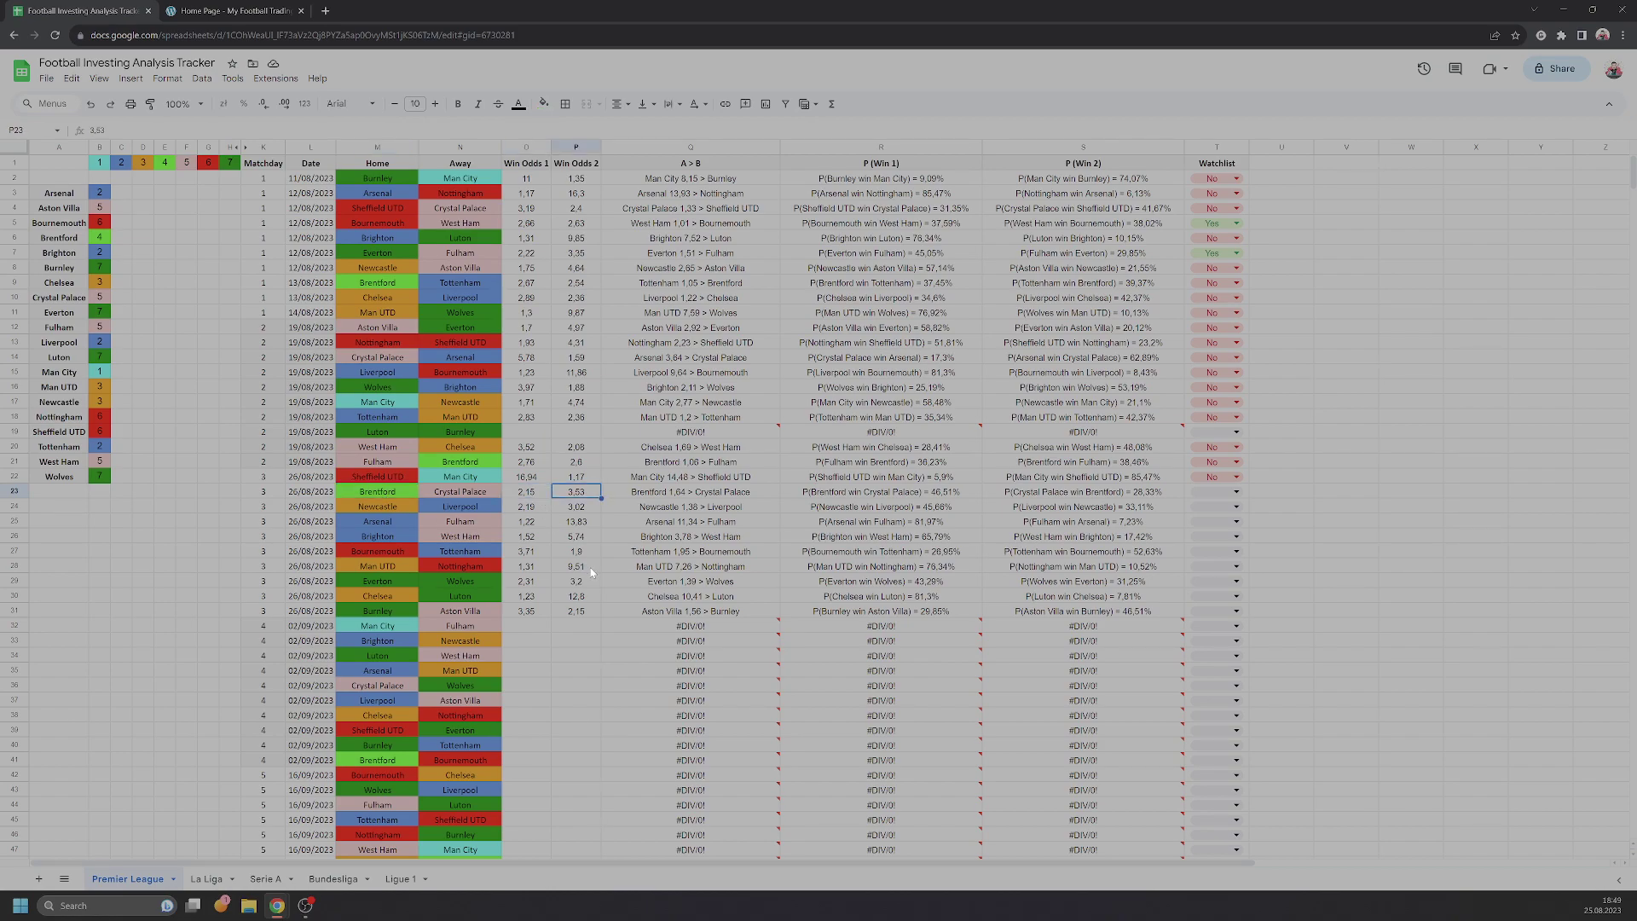
pyautogui.press('Right')
pyautogui.press('Right')
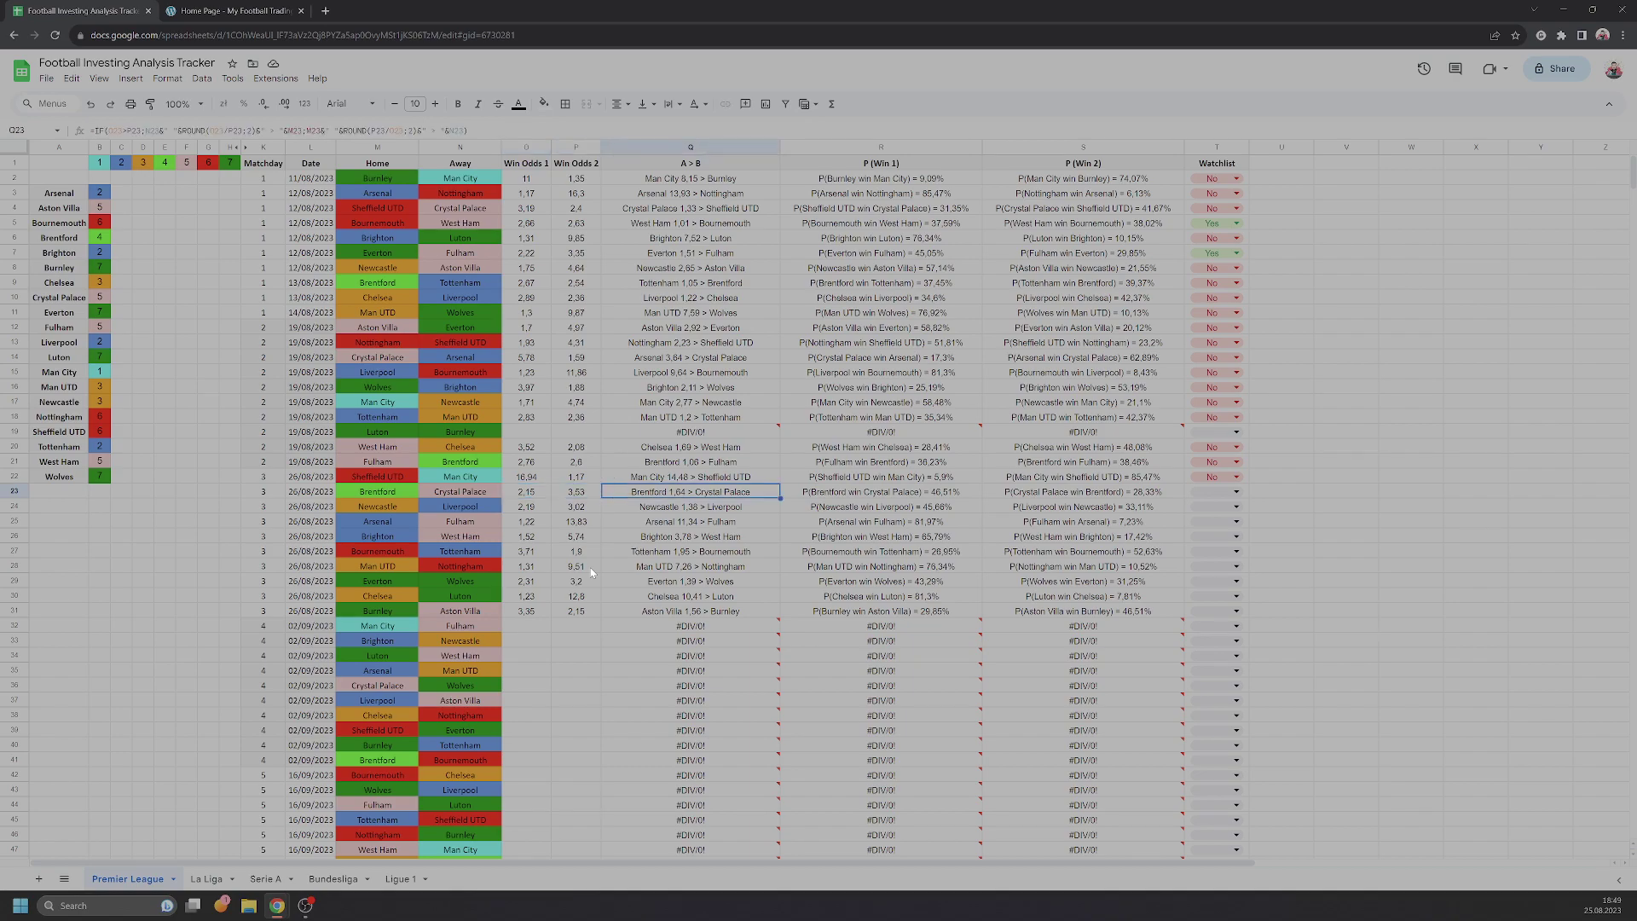
pyautogui.press('Right')
pyautogui.press('Left')
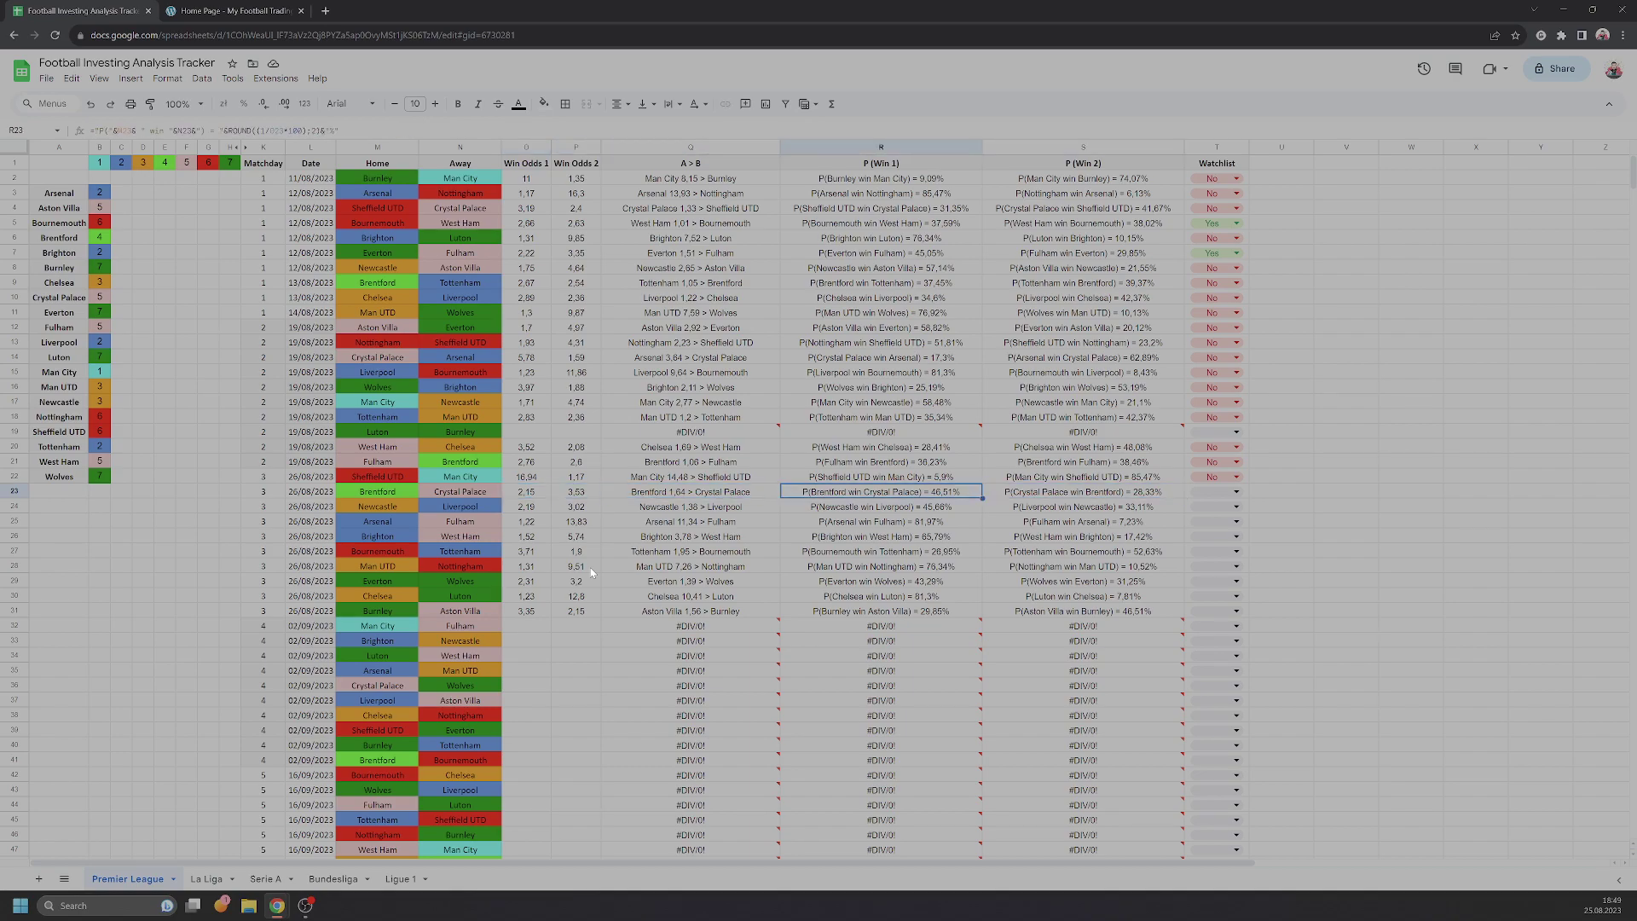
pyautogui.press('Right')
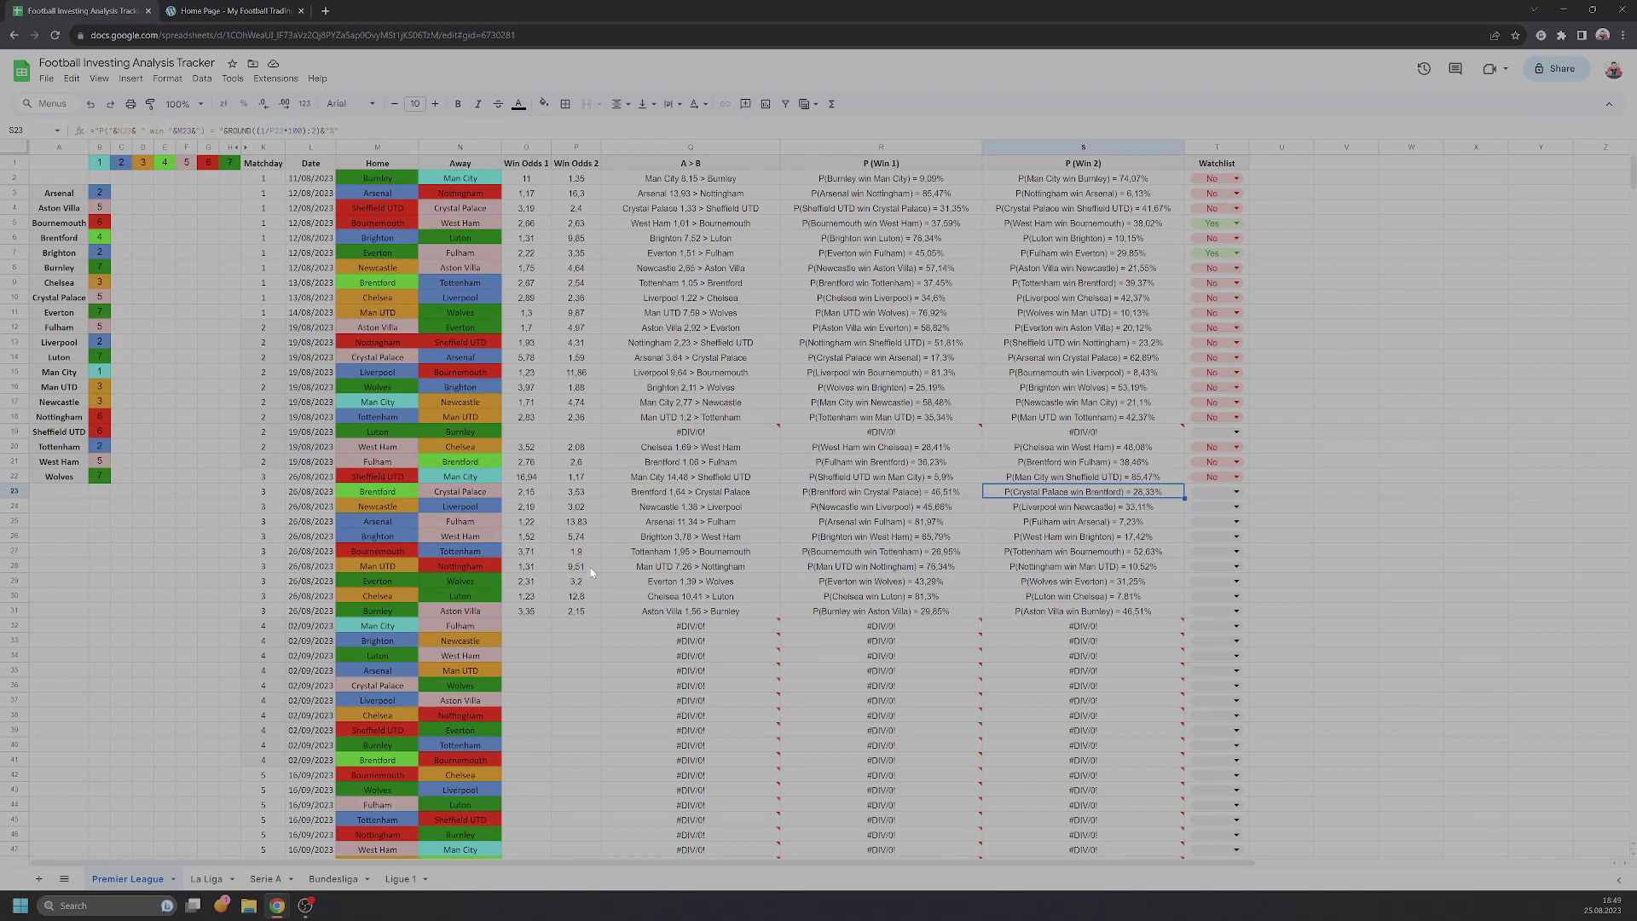
pyautogui.press('Right')
pyautogui.write('No')
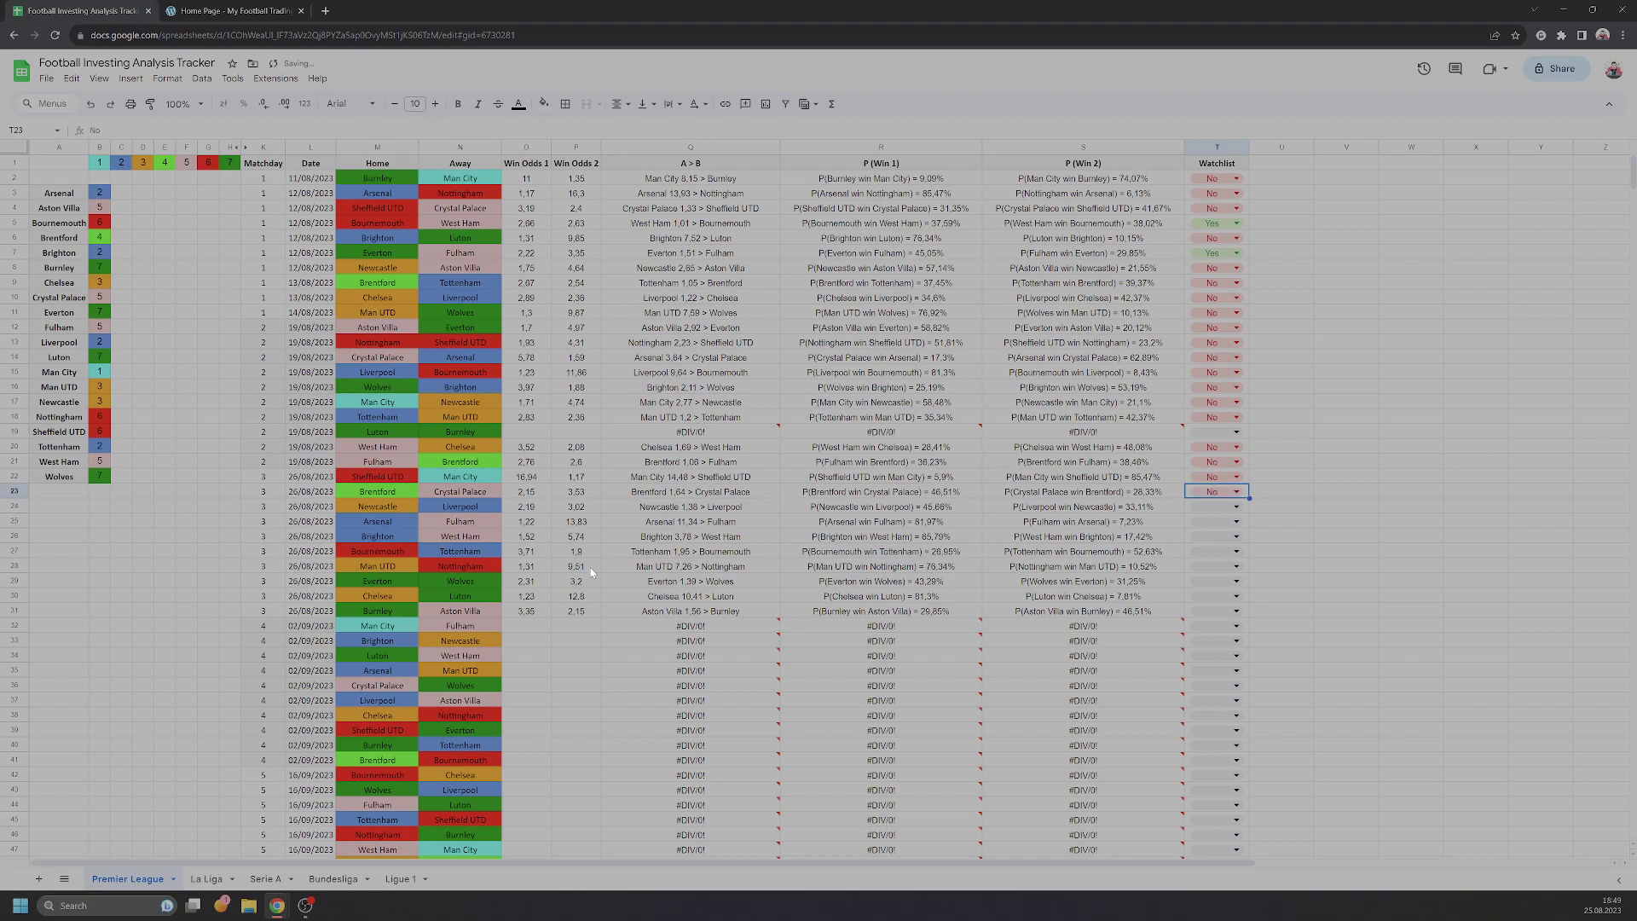
# Look over row 24's Newcastle and Liverpool teams and its A > B odds comparison formula.
pyautogui.press('Down')
pyautogui.press('Left')
pyautogui.press('Left')
pyautogui.press('Left')
pyautogui.press('Left')
pyautogui.press('Left')
pyautogui.press('Left')
pyautogui.press('Left')
pyautogui.press('Right')
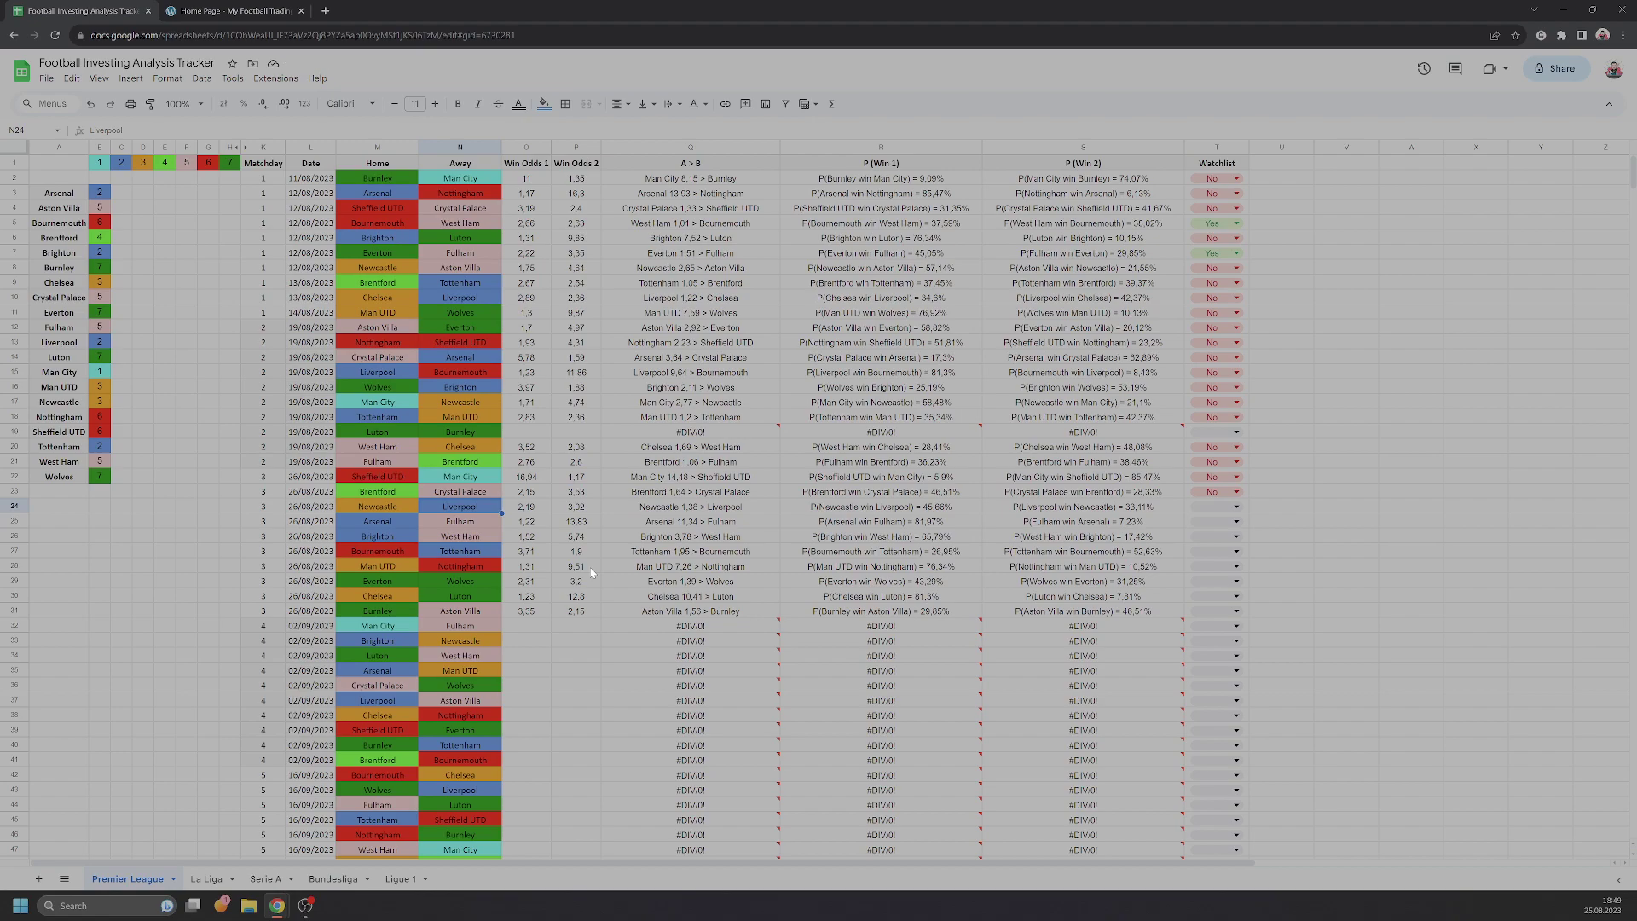
pyautogui.press('Left')
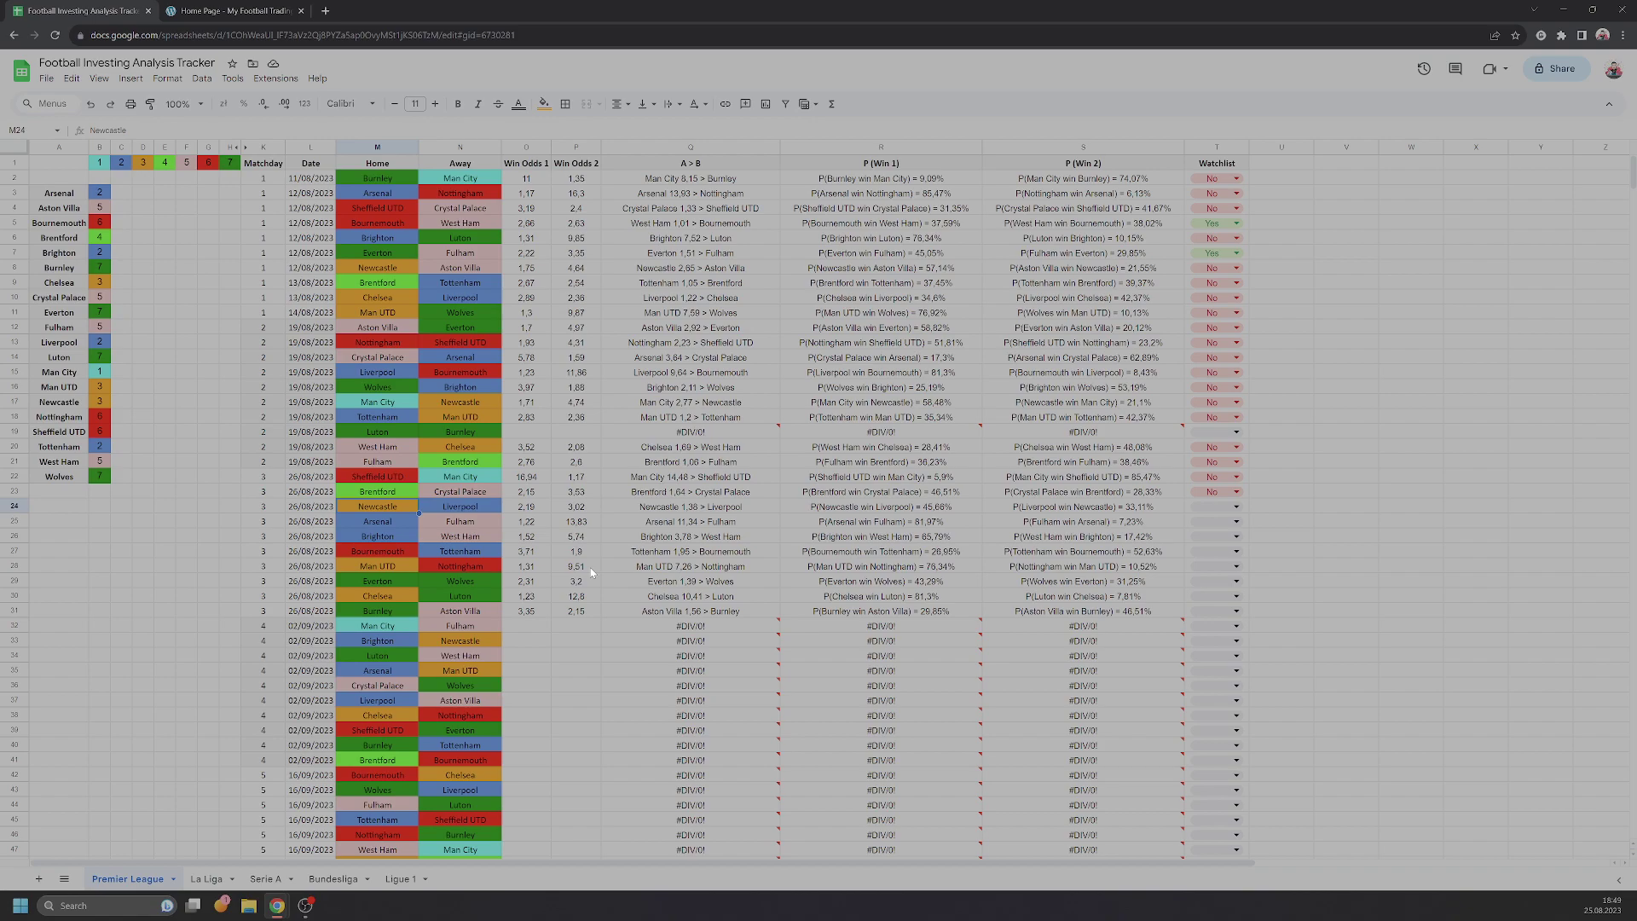
pyautogui.press('Right')
pyautogui.press('Right')
pyautogui.press('Right')
pyautogui.press('Right')
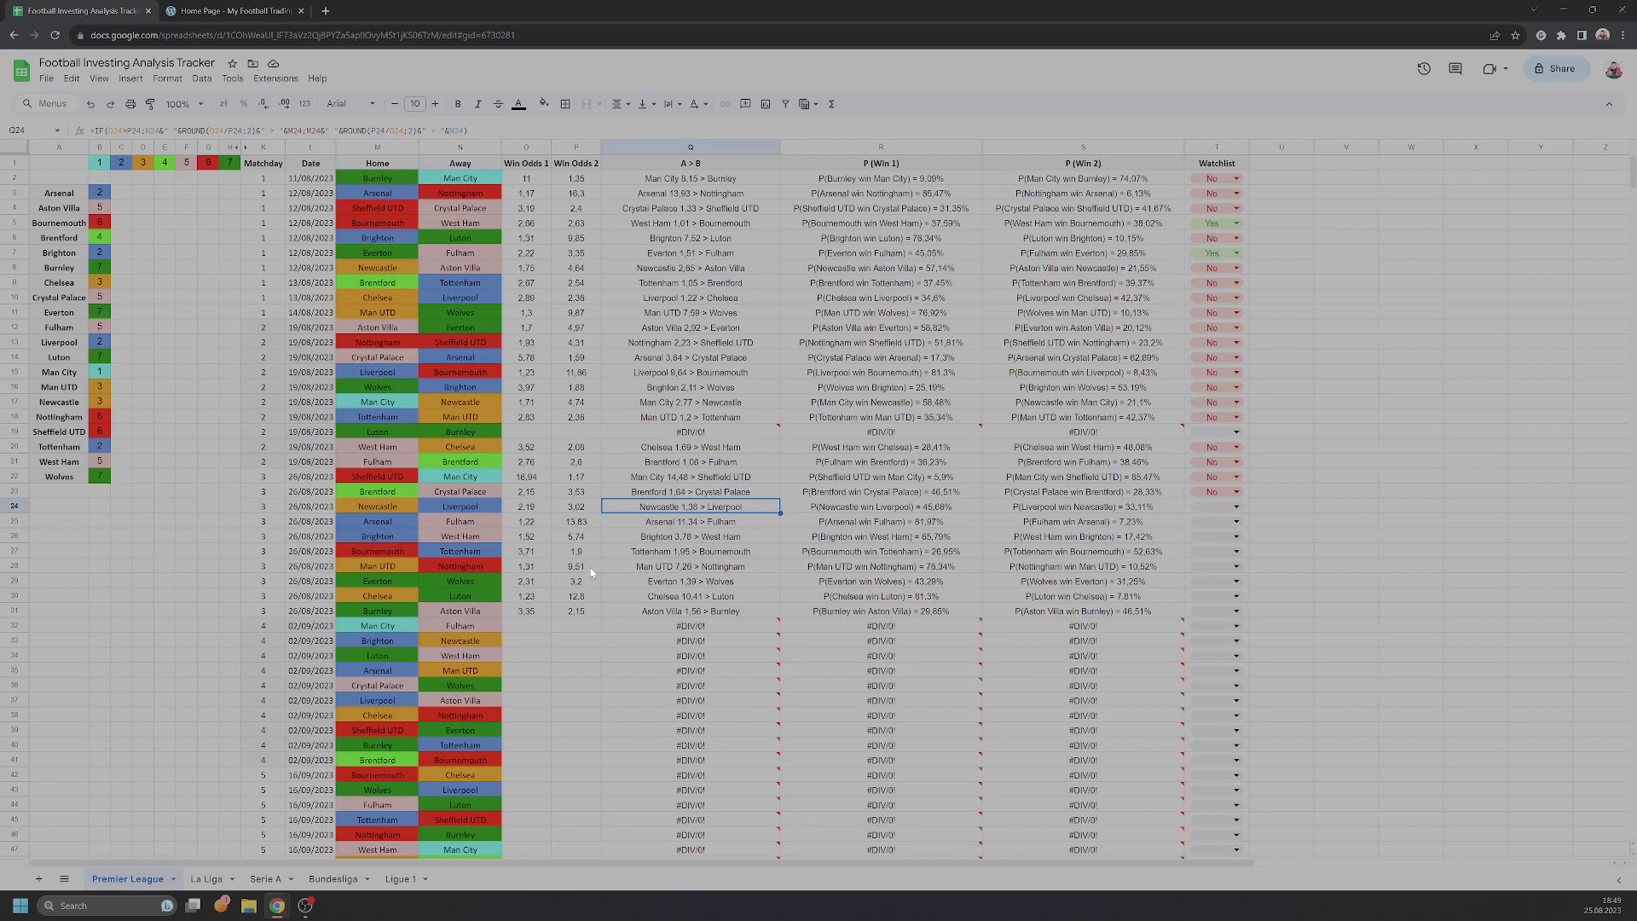
# Select row 24's Newcastle, Liverpool and 2,19 win odds, then move the Flashscore match window right.
pyautogui.press('Left')
pyautogui.press('Left')
pyautogui.press('Left')
pyautogui.press('Left')
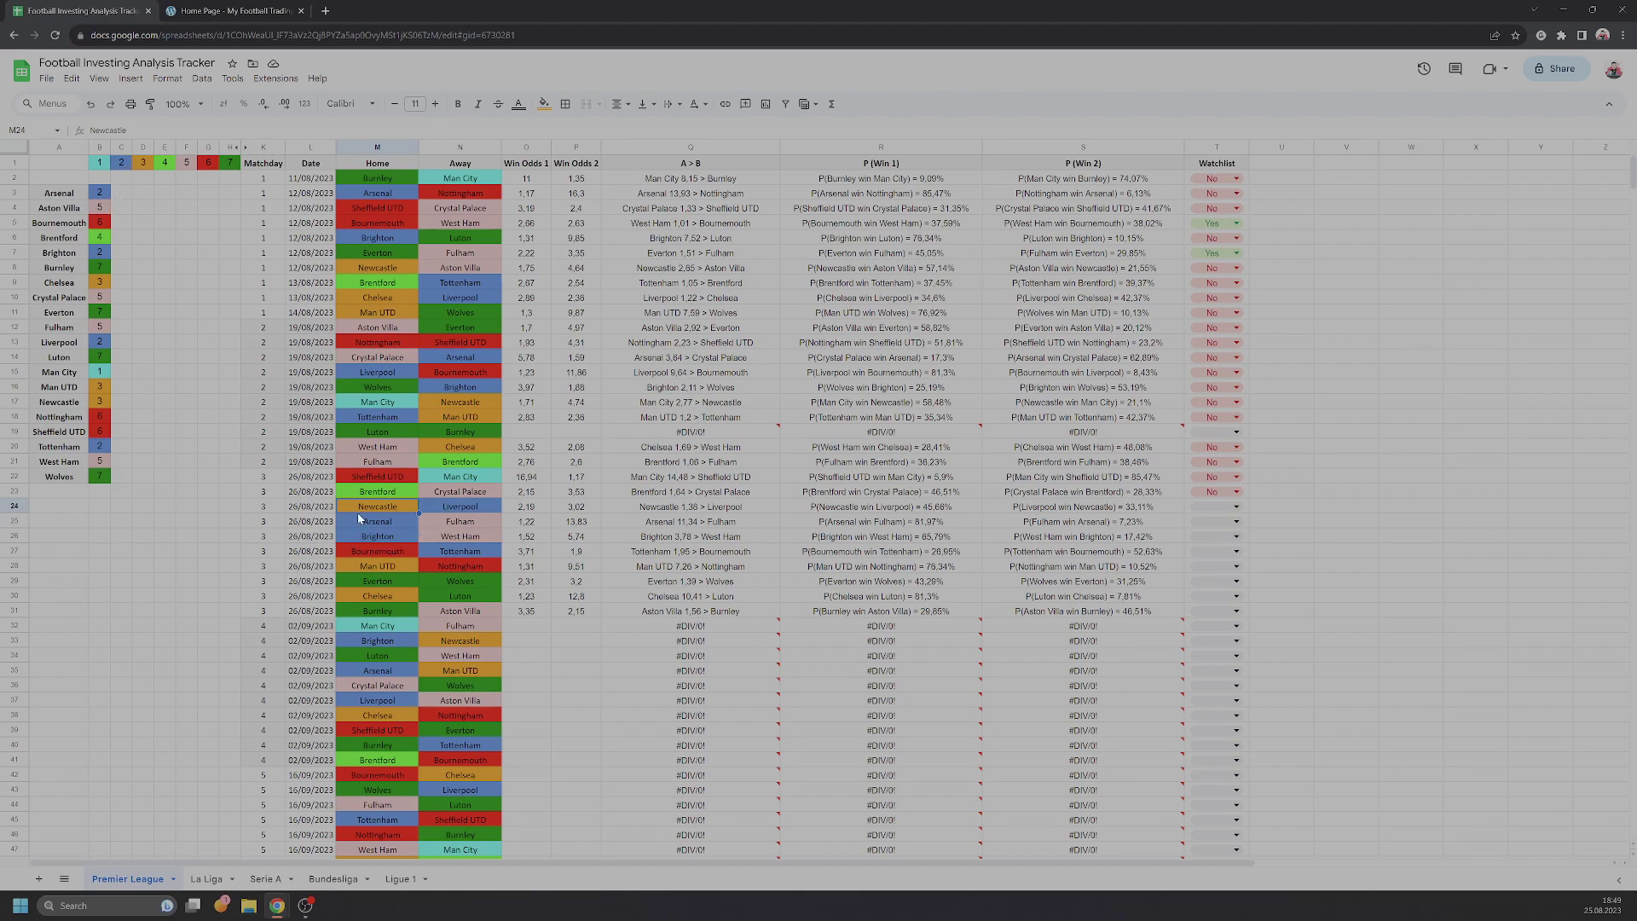
pyautogui.click(23, 510)
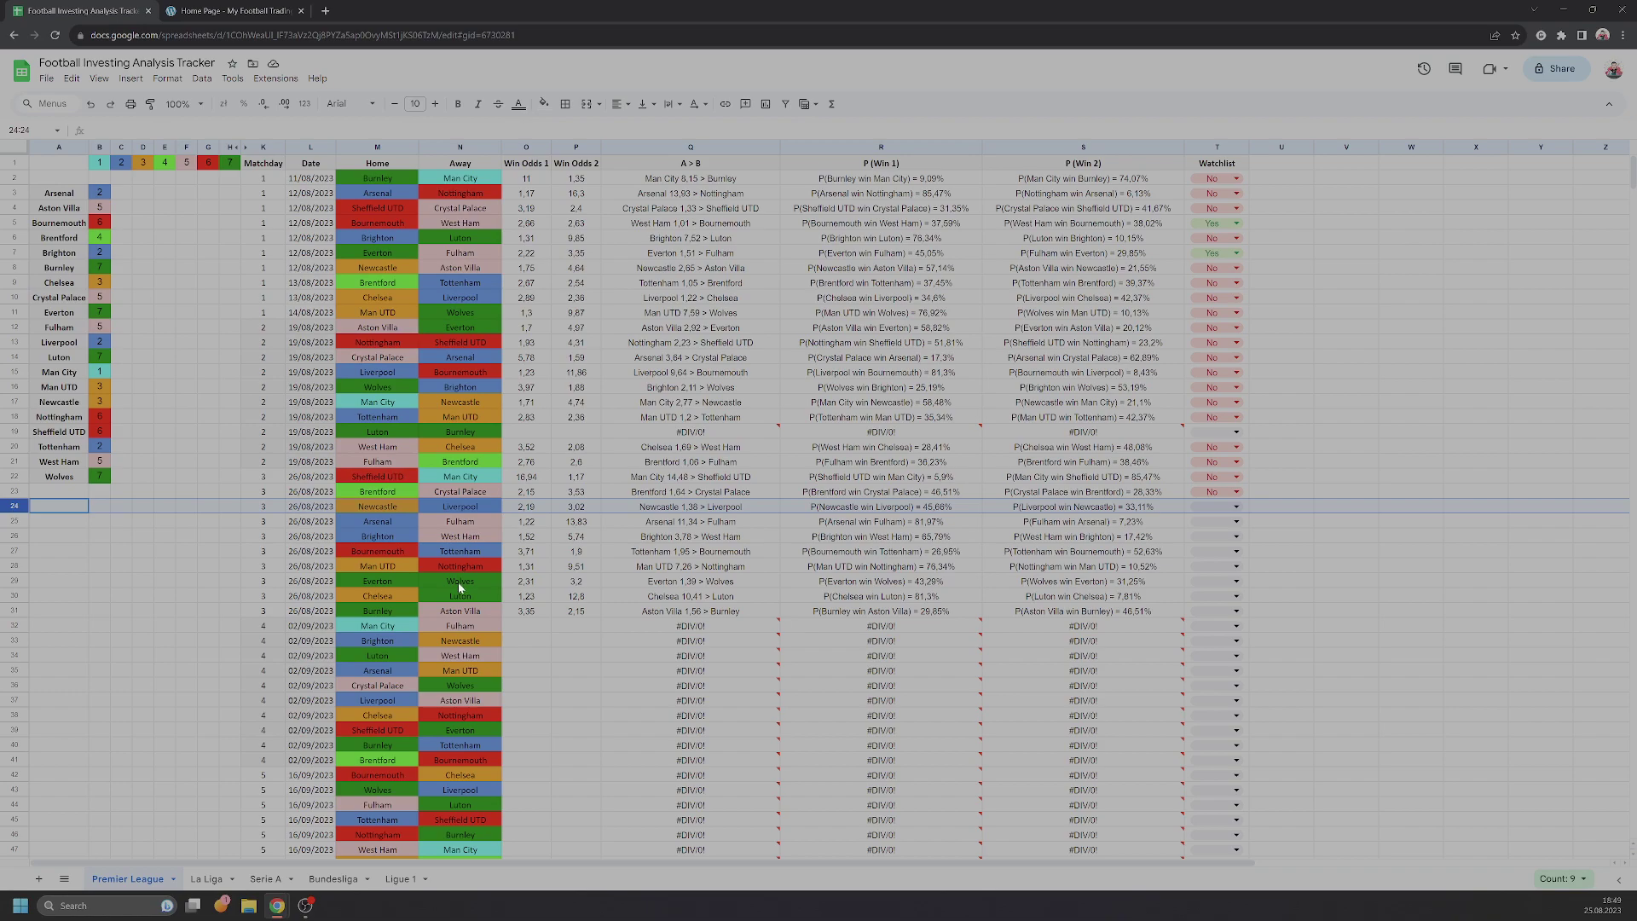
pyautogui.click(388, 504)
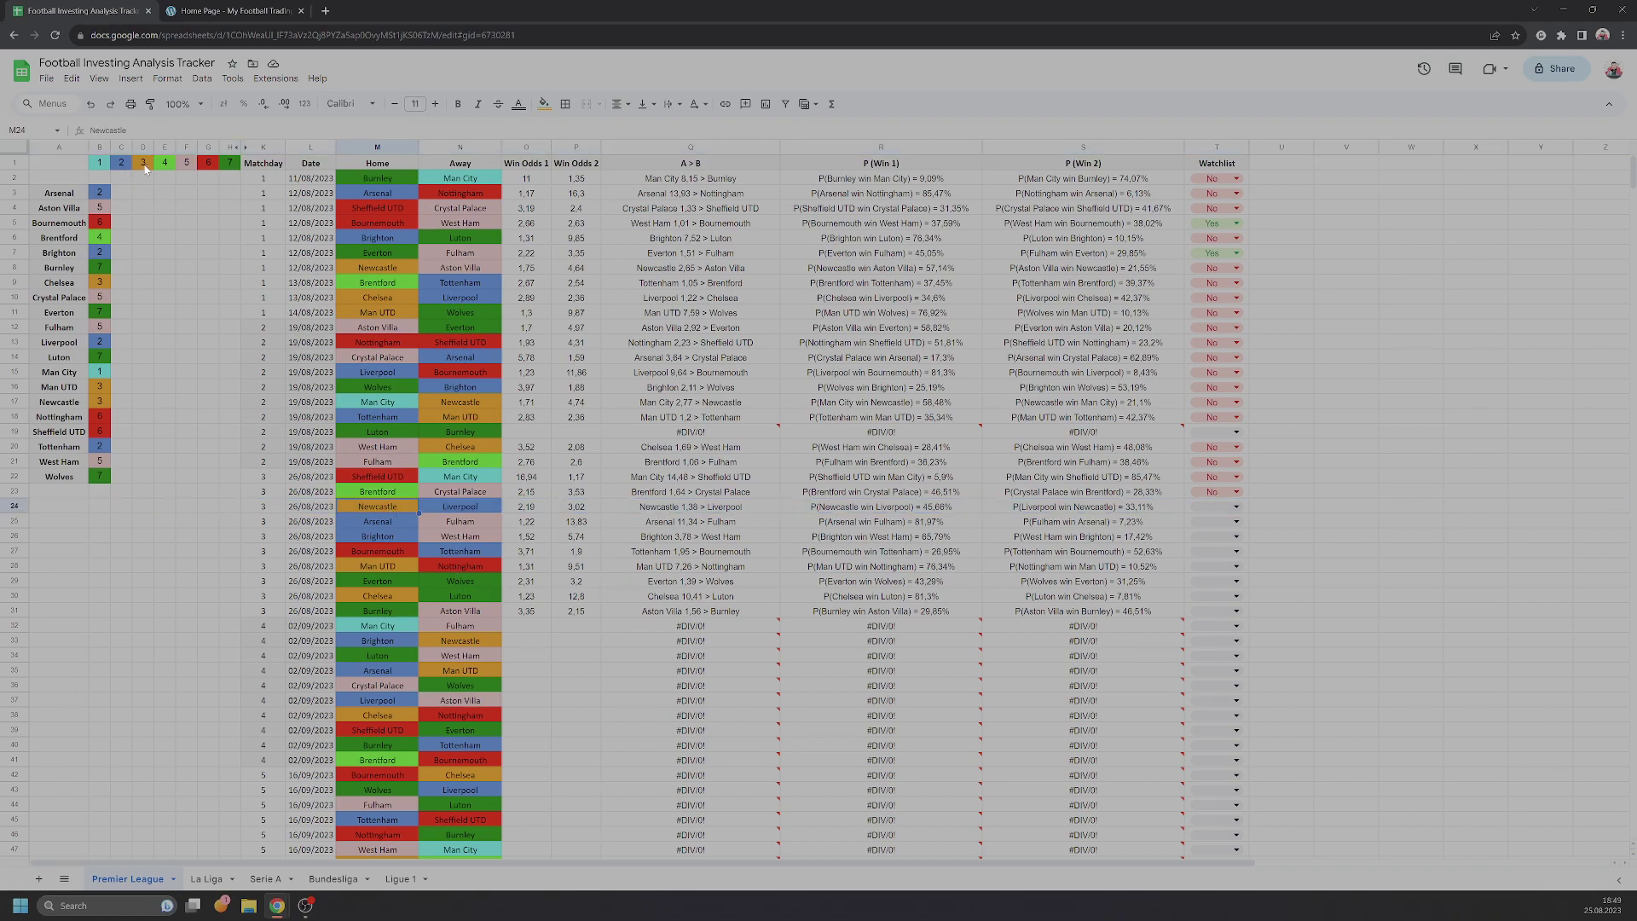
pyautogui.click(430, 509)
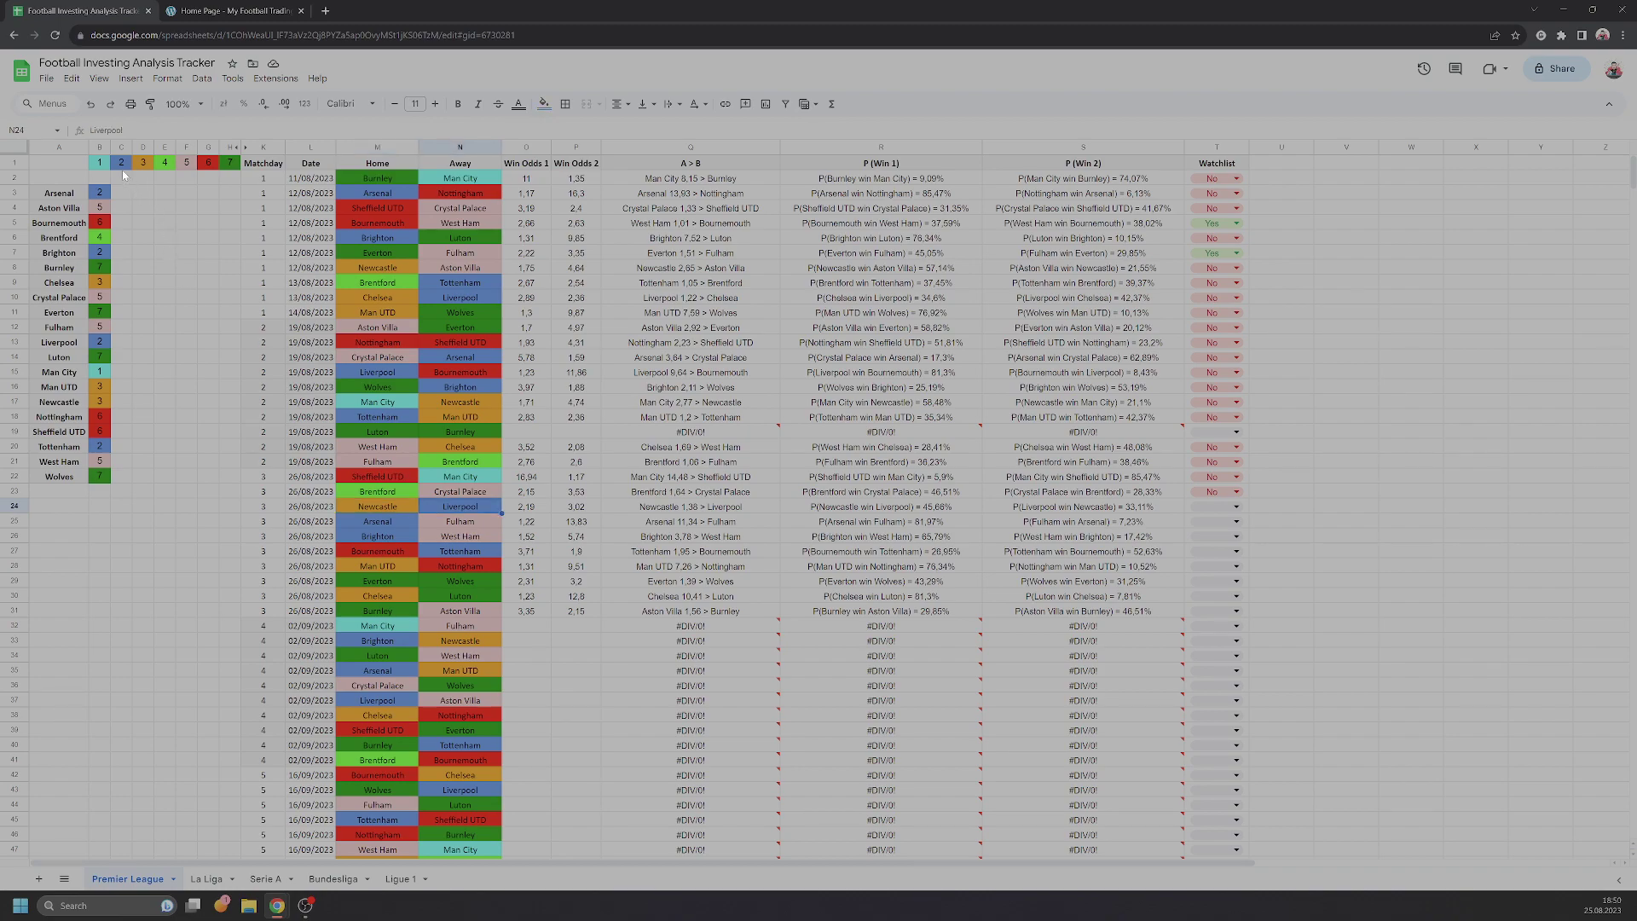
pyautogui.click(529, 509)
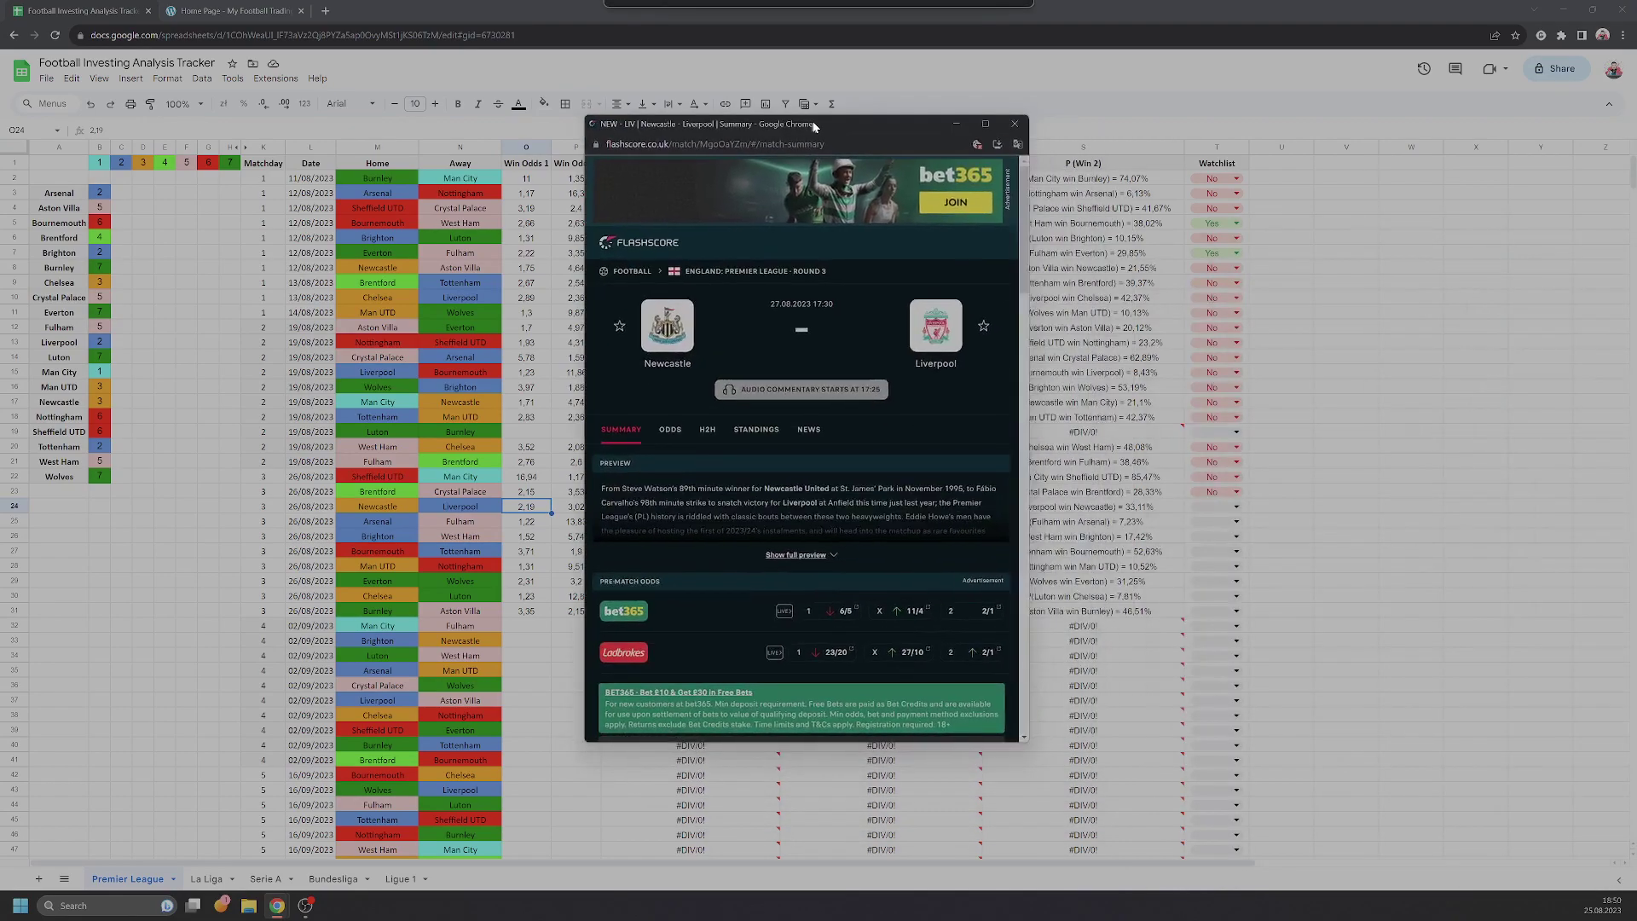
pyautogui.moveTo(825, 129); pyautogui.dragTo(1193, 141)
# Check Newcastle–Liverpool head-to-head and Liverpool's recent Bournemouth match on Flashscore, then close the window.
pyautogui.click(1086, 442)
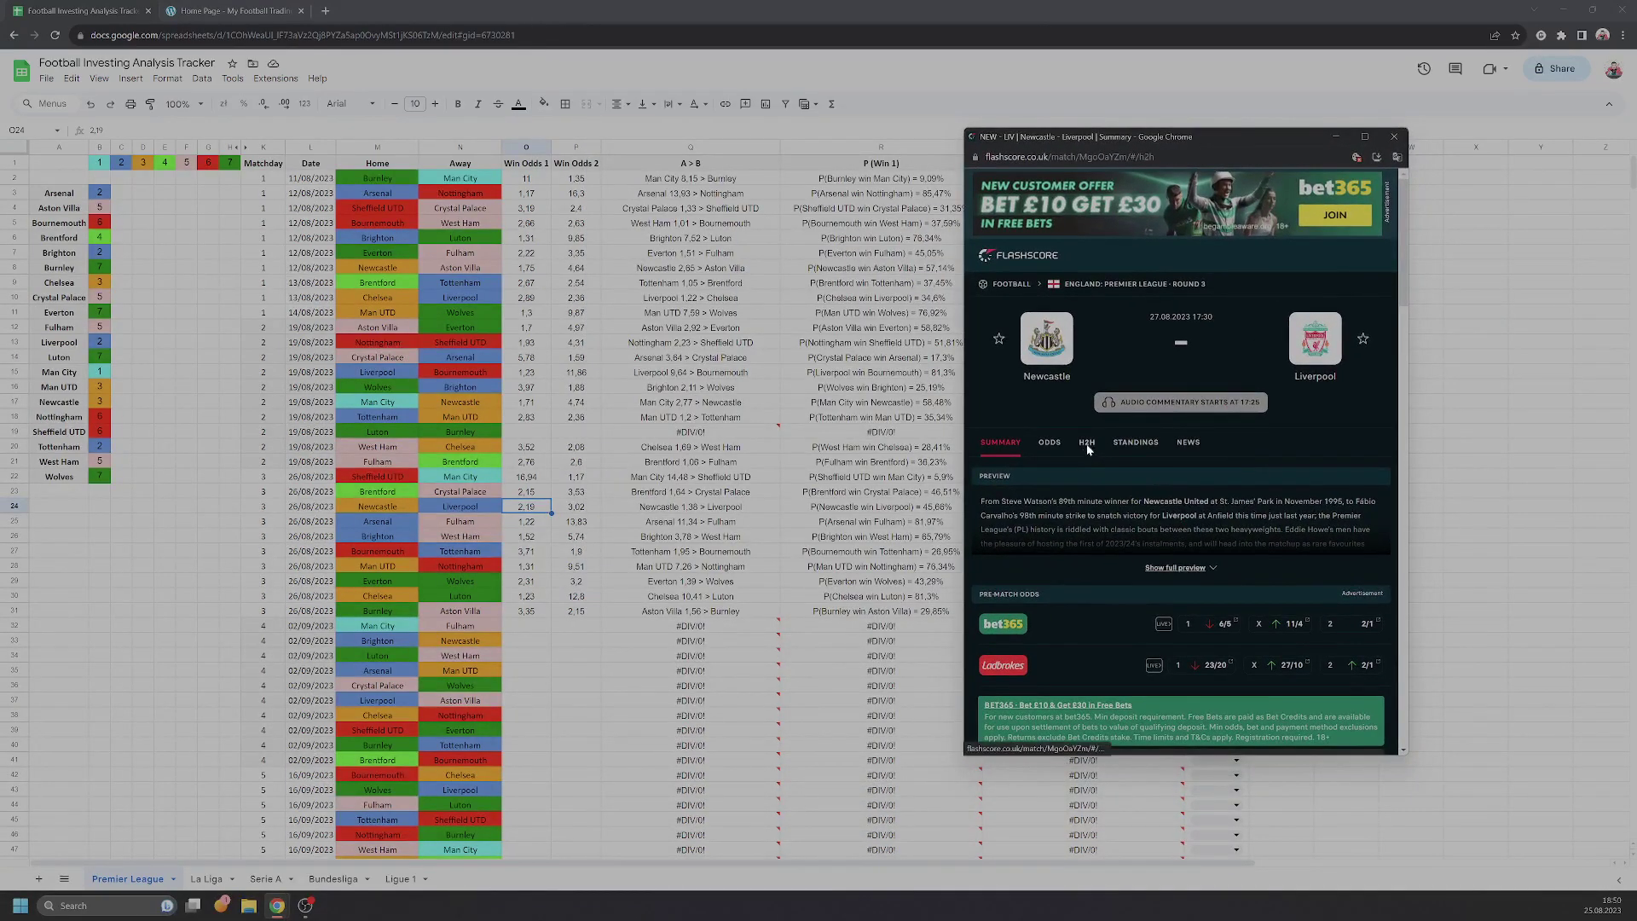
pyautogui.scroll(-2, 1206, 456)
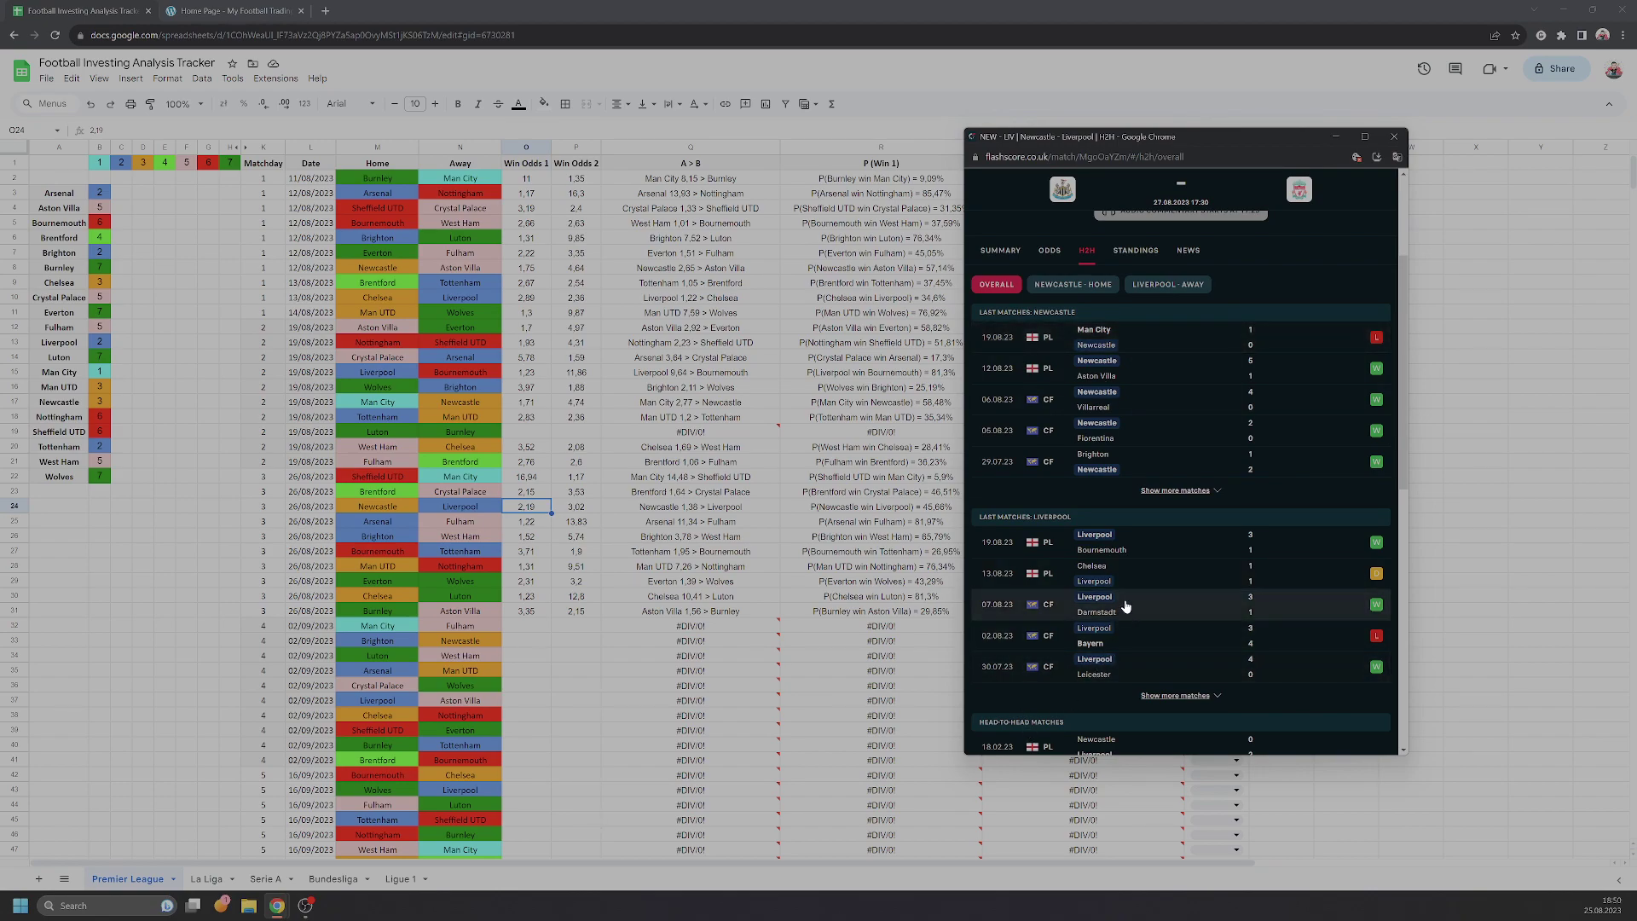
pyautogui.click(1113, 550)
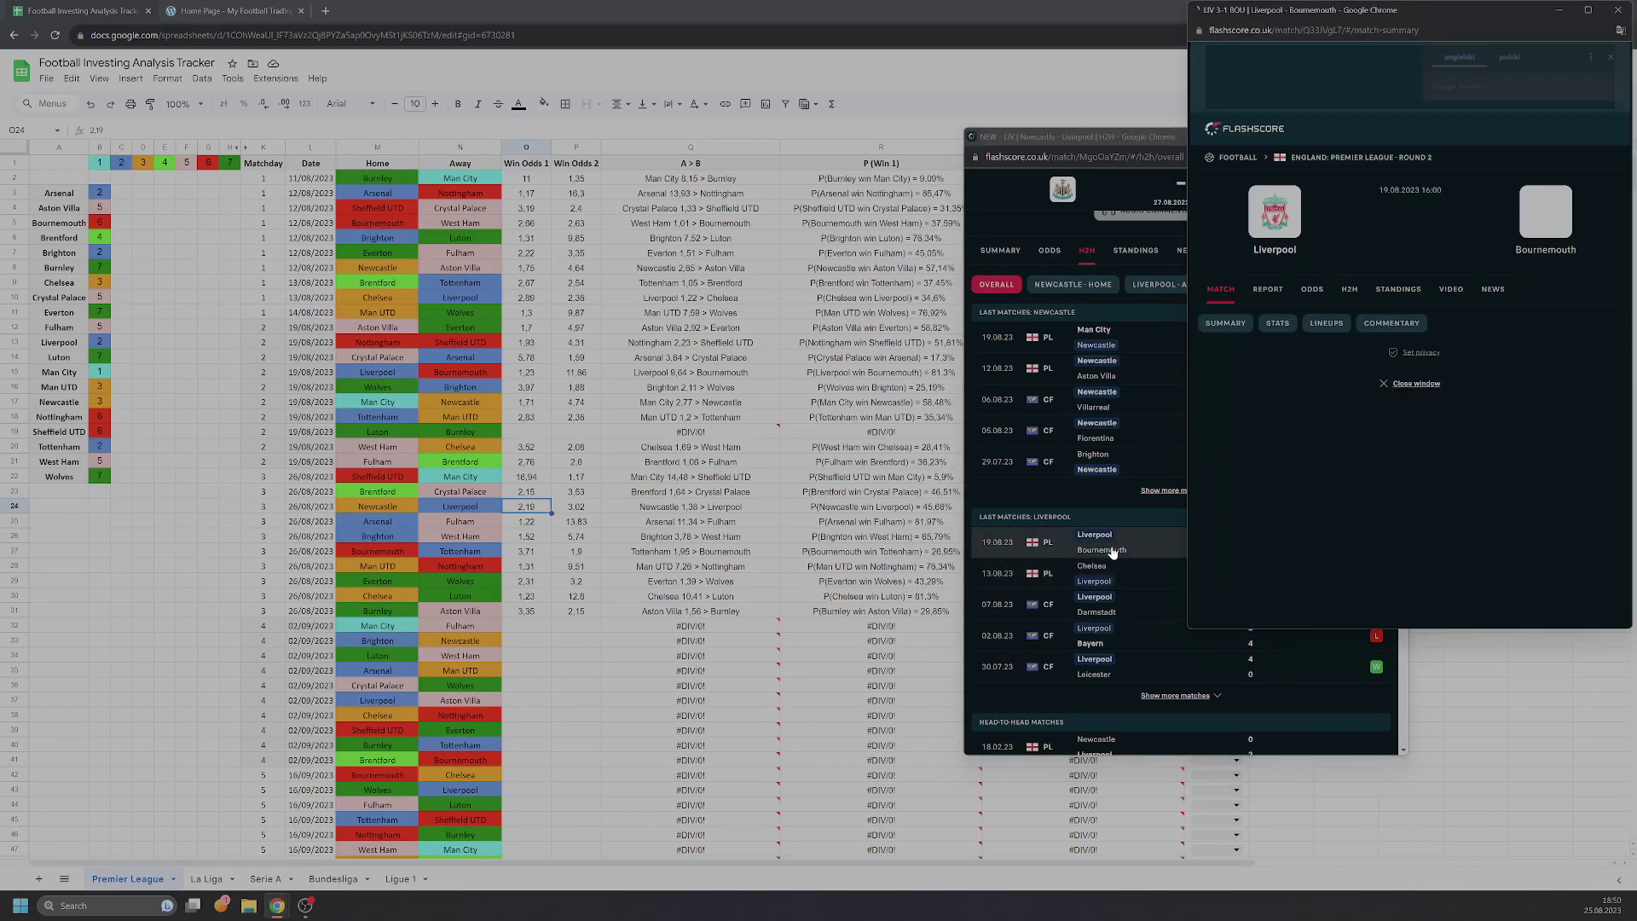
pyautogui.scroll(-2, 1435, 390)
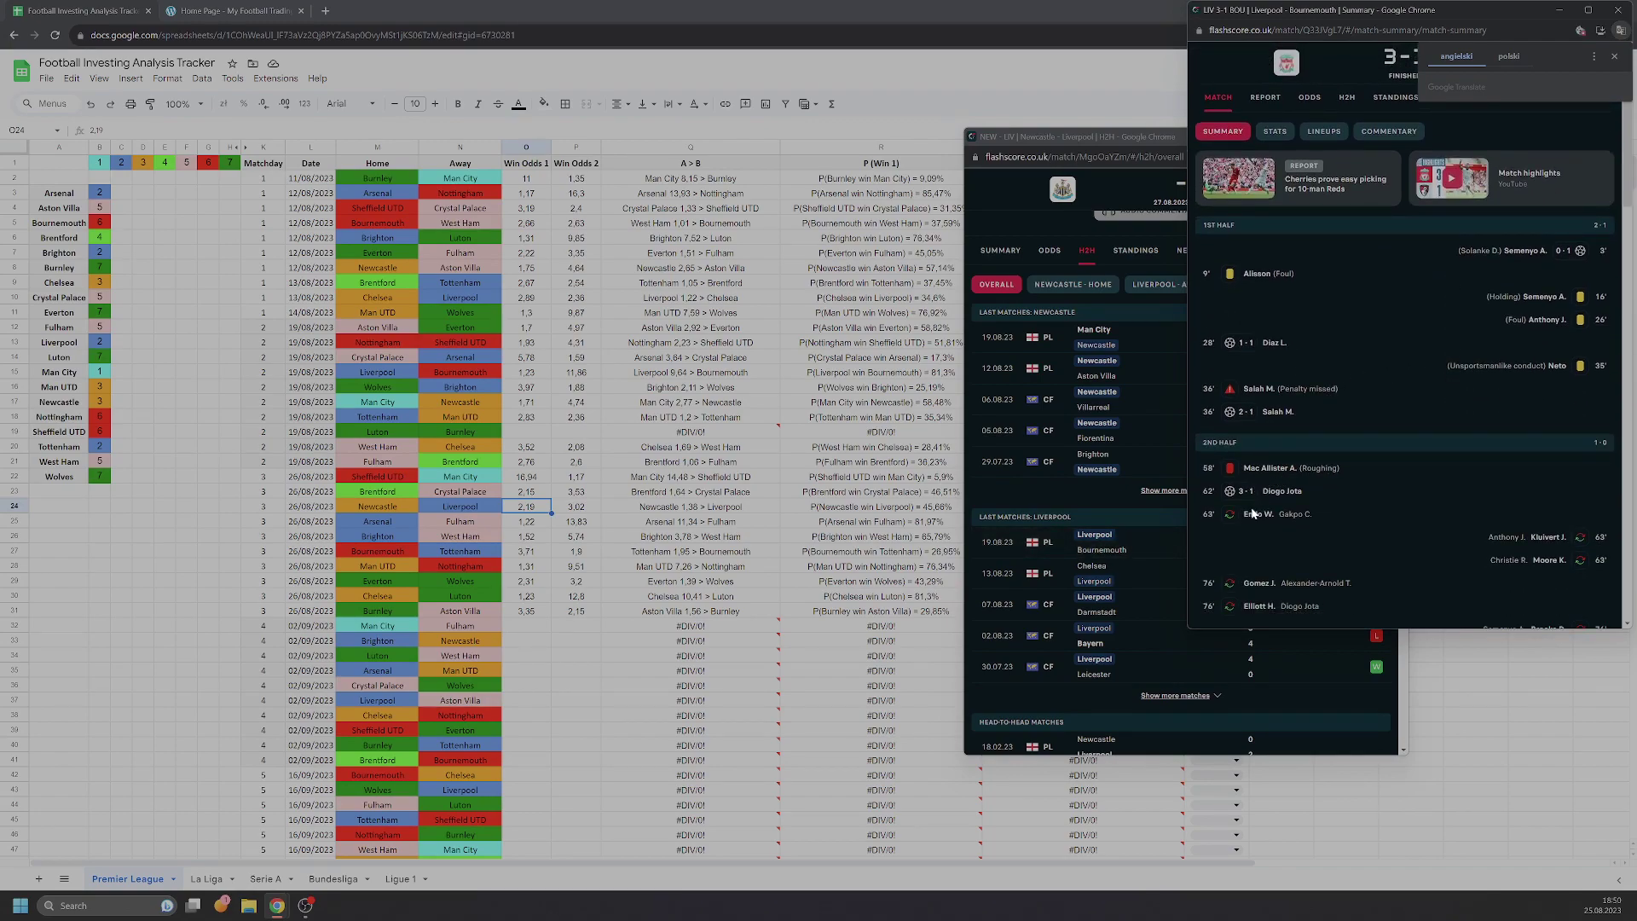
pyautogui.scroll(-2, 1246, 480)
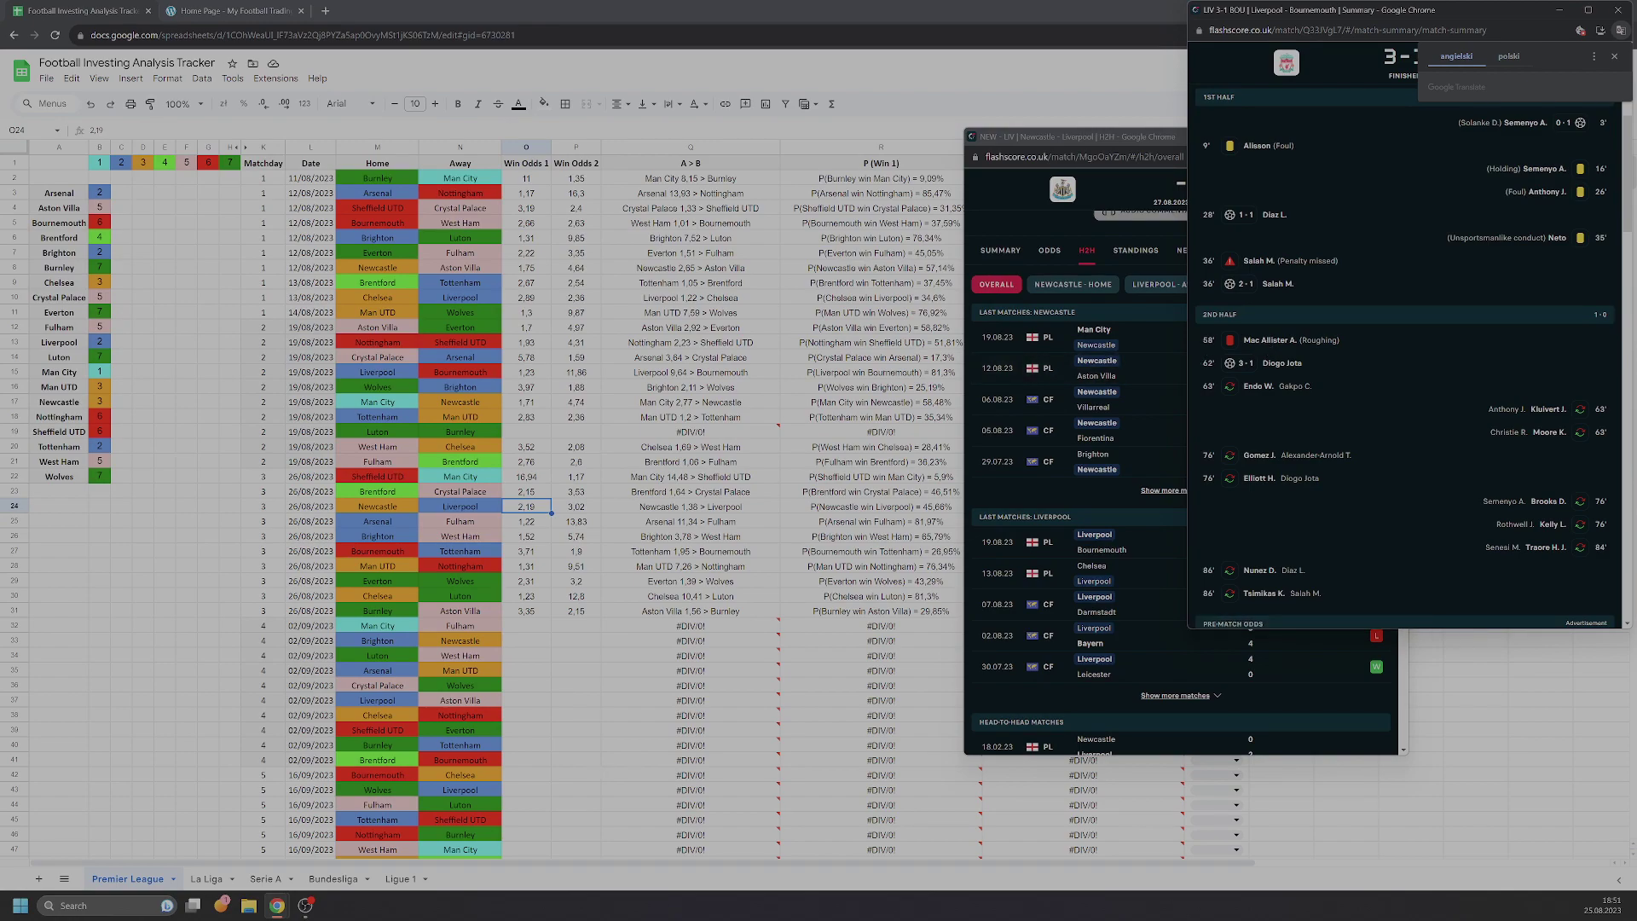
pyautogui.click(1618, 12)
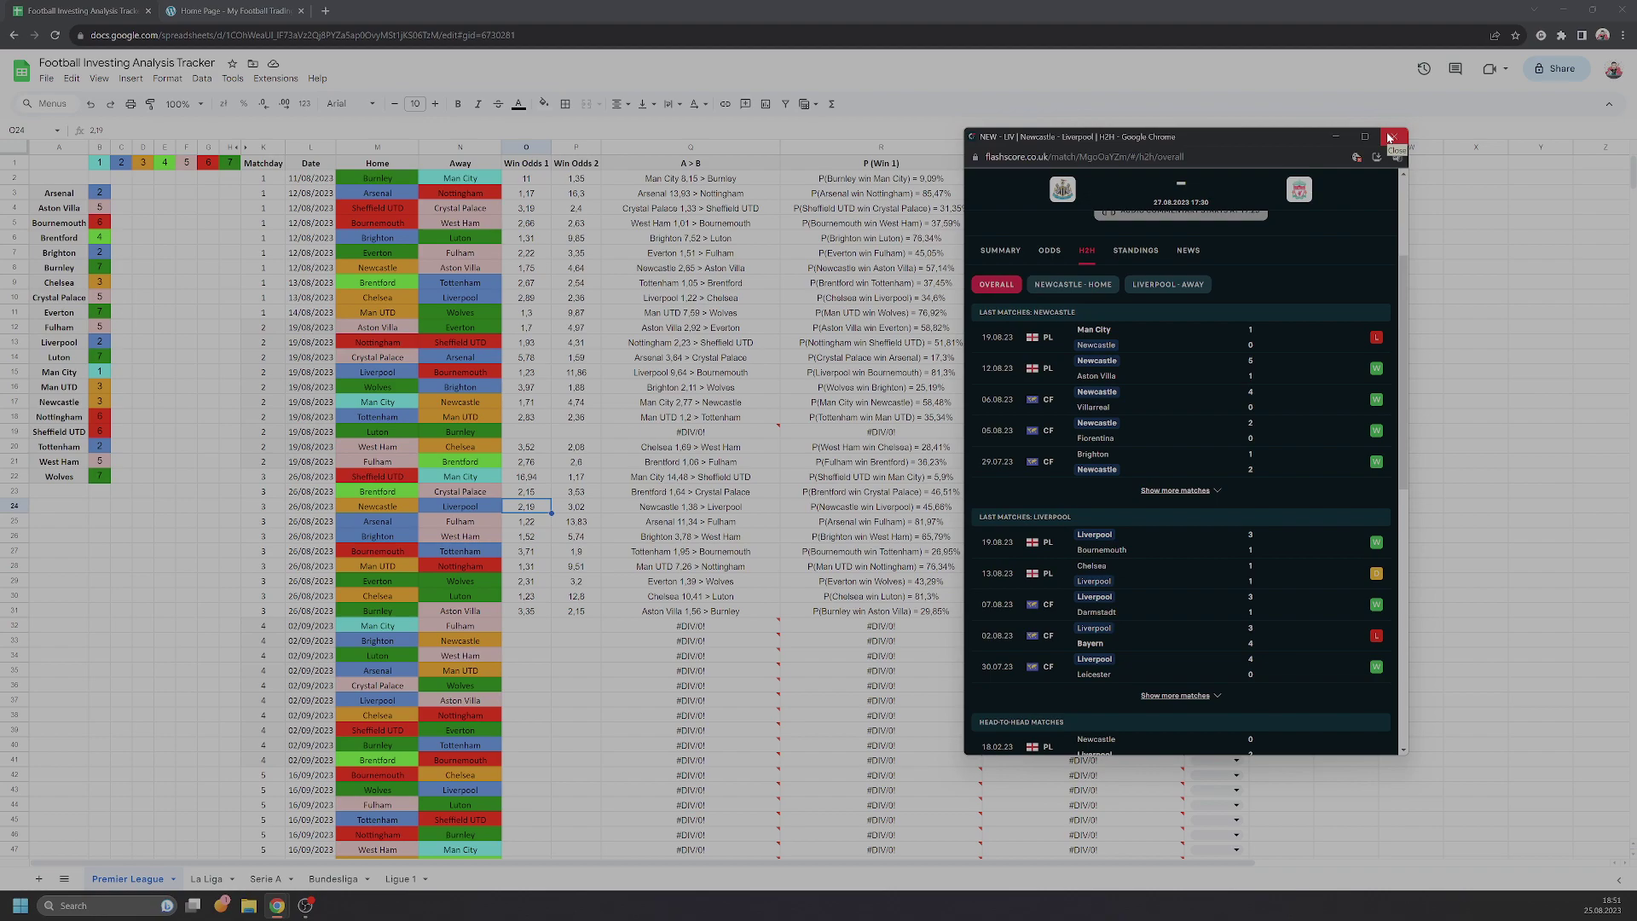
pyautogui.scroll(-2, 1224, 574)
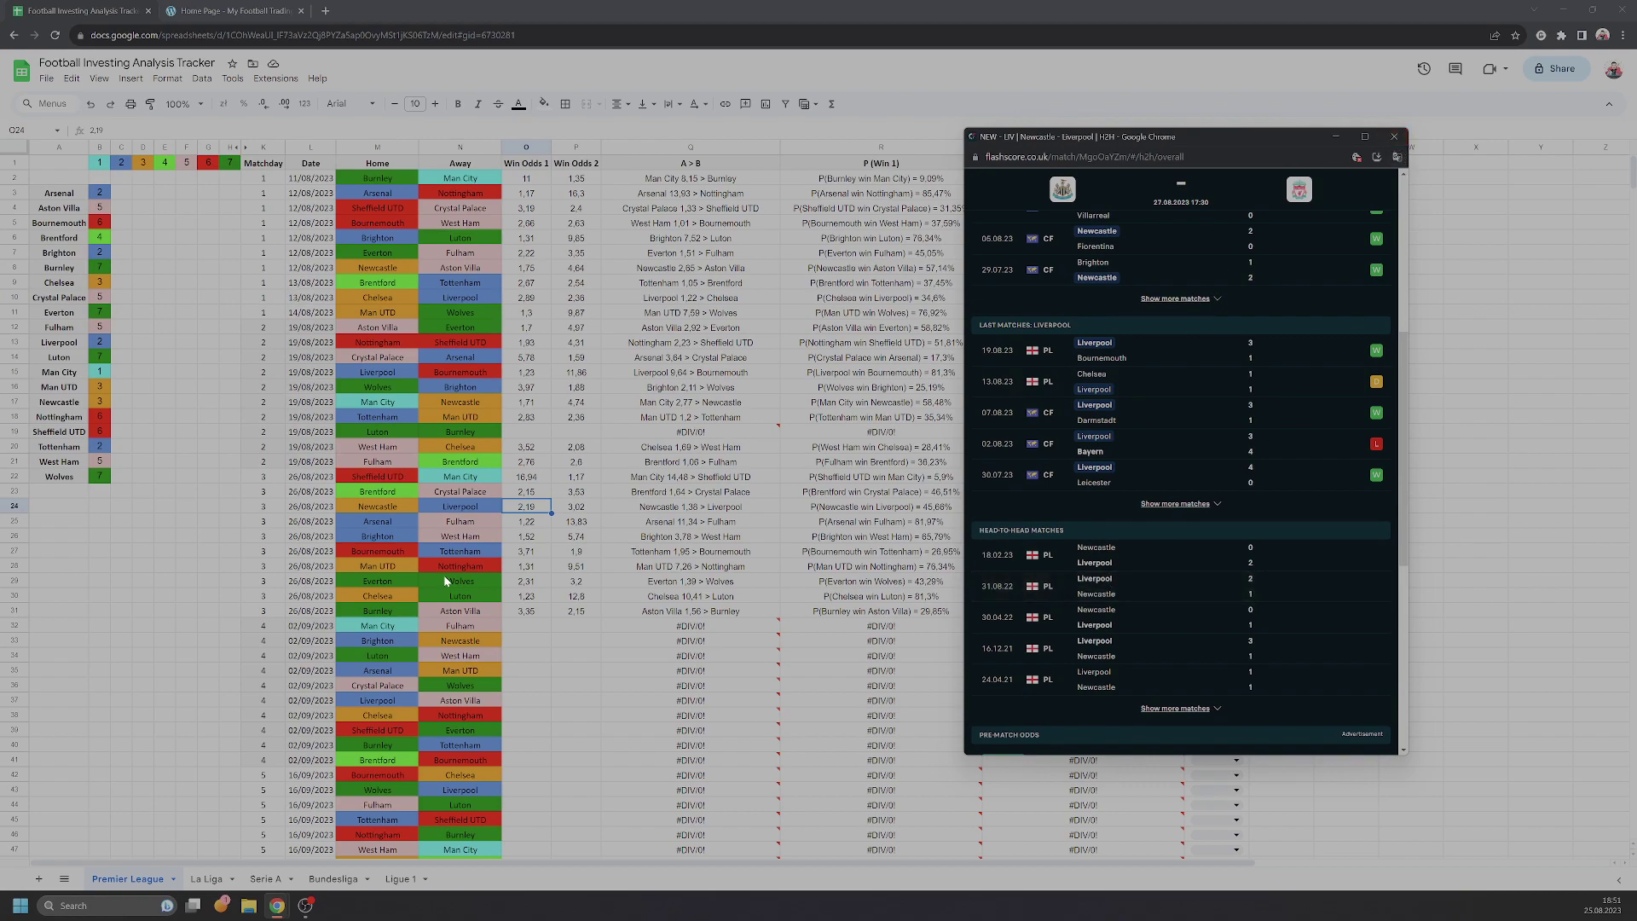
pyautogui.click(1394, 136)
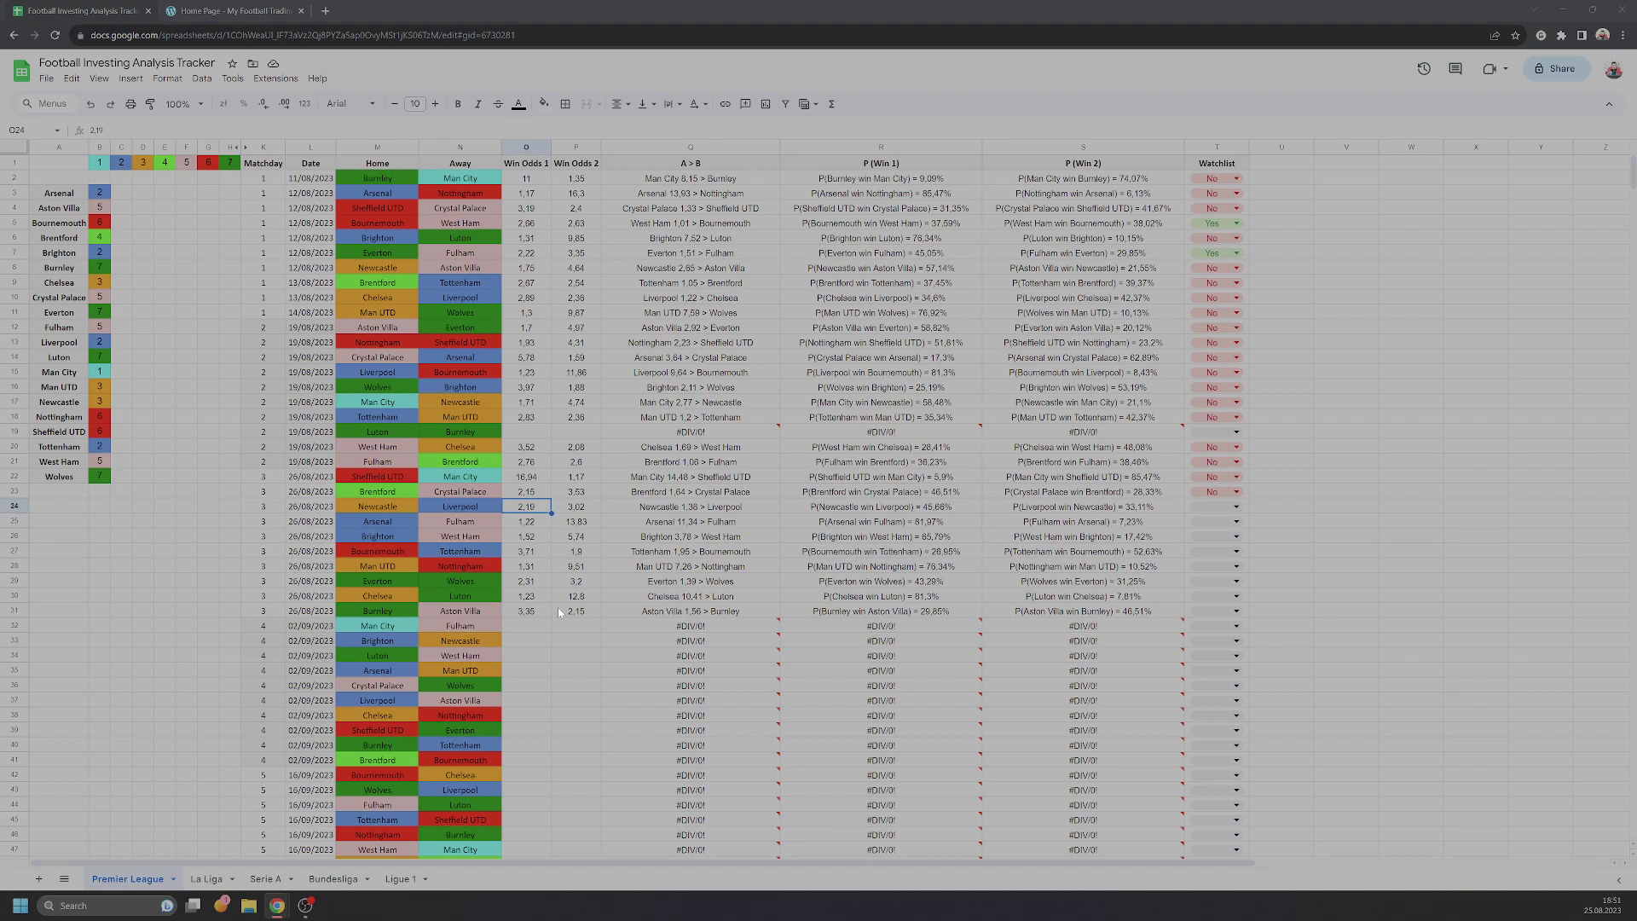
# Check Liverpool's win probability and Win Odds 2, then enter Yes in the T24 Watchlist cell.
pyautogui.click(1002, 508)
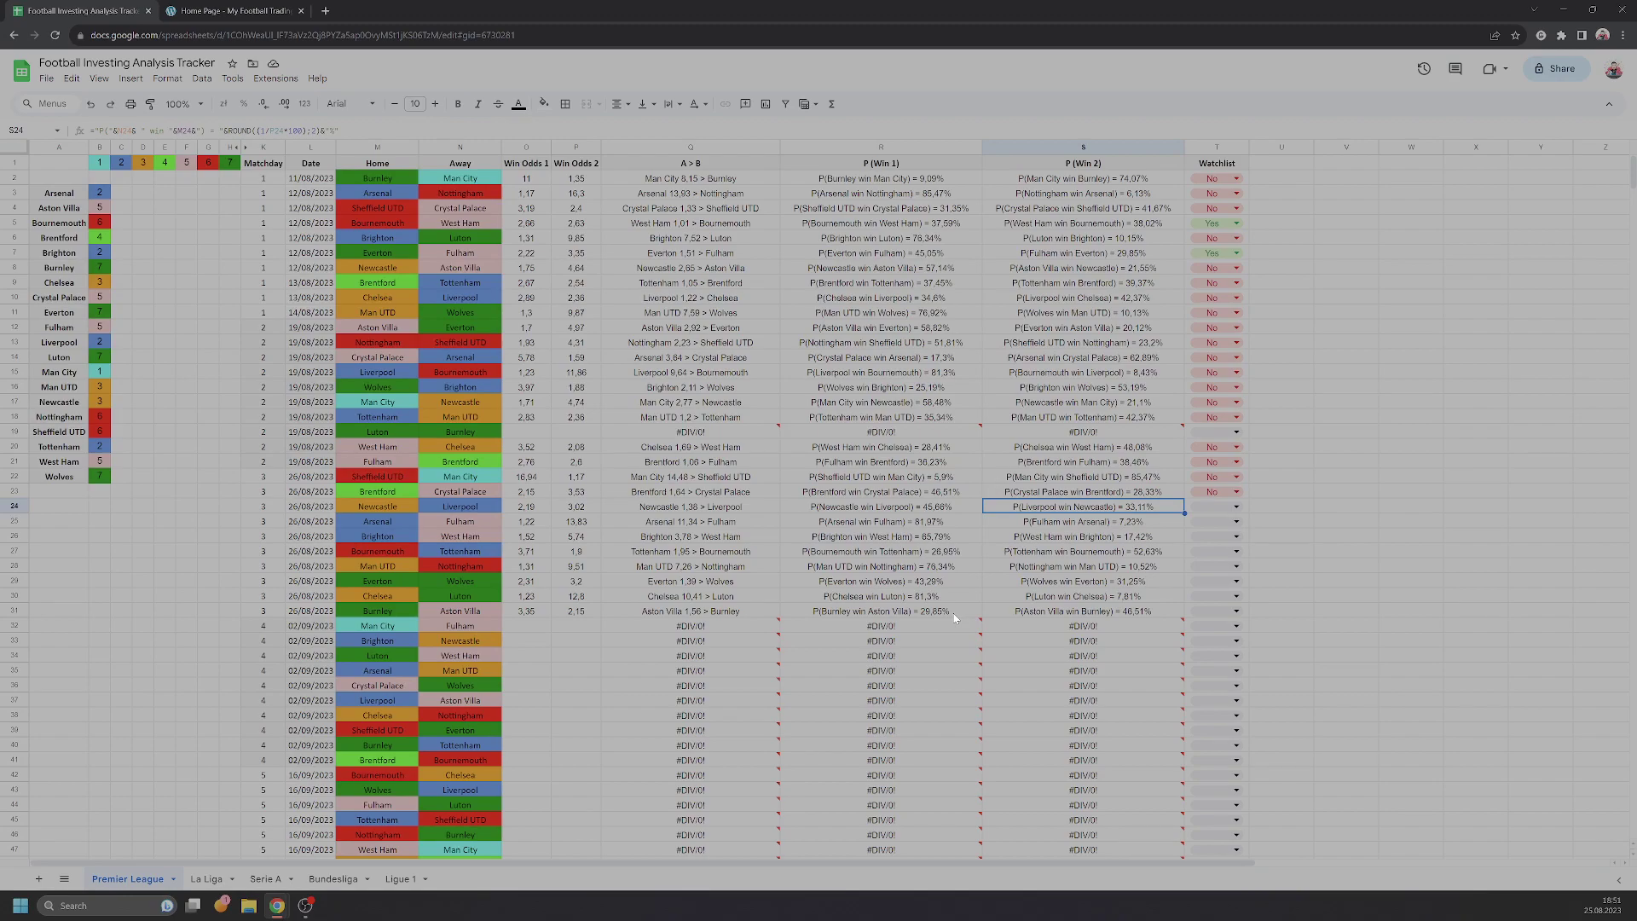
pyautogui.press('Left')
pyautogui.press('Left')
pyautogui.press('Left')
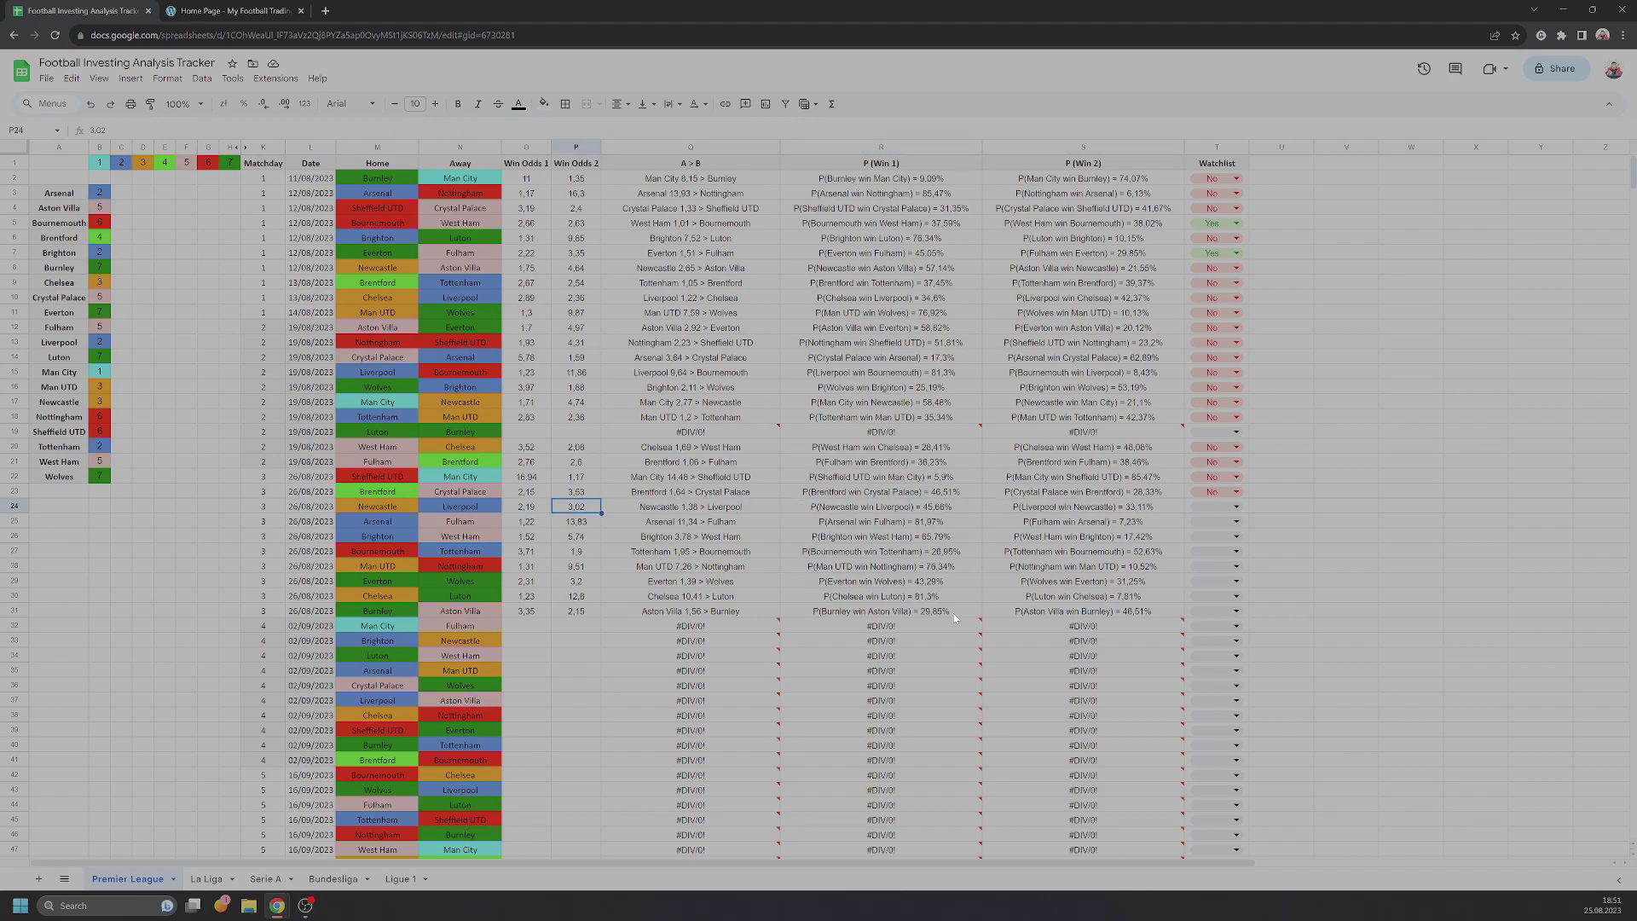
pyautogui.press('Right')
pyautogui.press('Right')
pyautogui.press('Right')
pyautogui.press('Right')
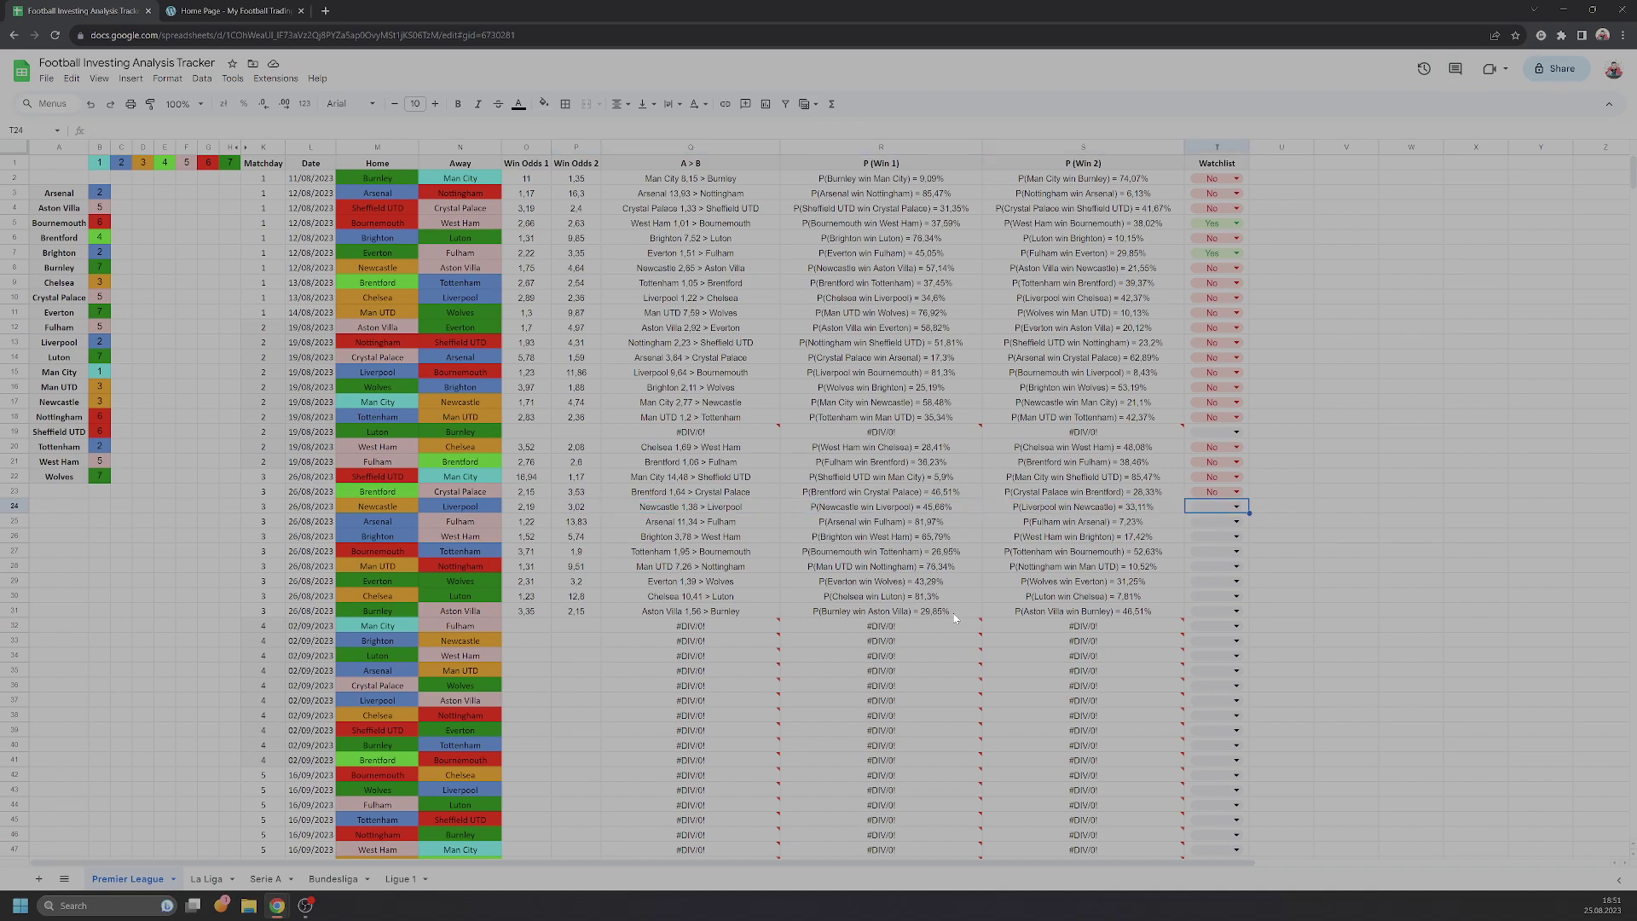
pyautogui.write('y')
pyautogui.press('Return')
pyautogui.press('Left')
pyautogui.press('Left')
pyautogui.press('Left')
pyautogui.press('Left')
pyautogui.press('Left')
pyautogui.press('Left')
pyautogui.press('Left')
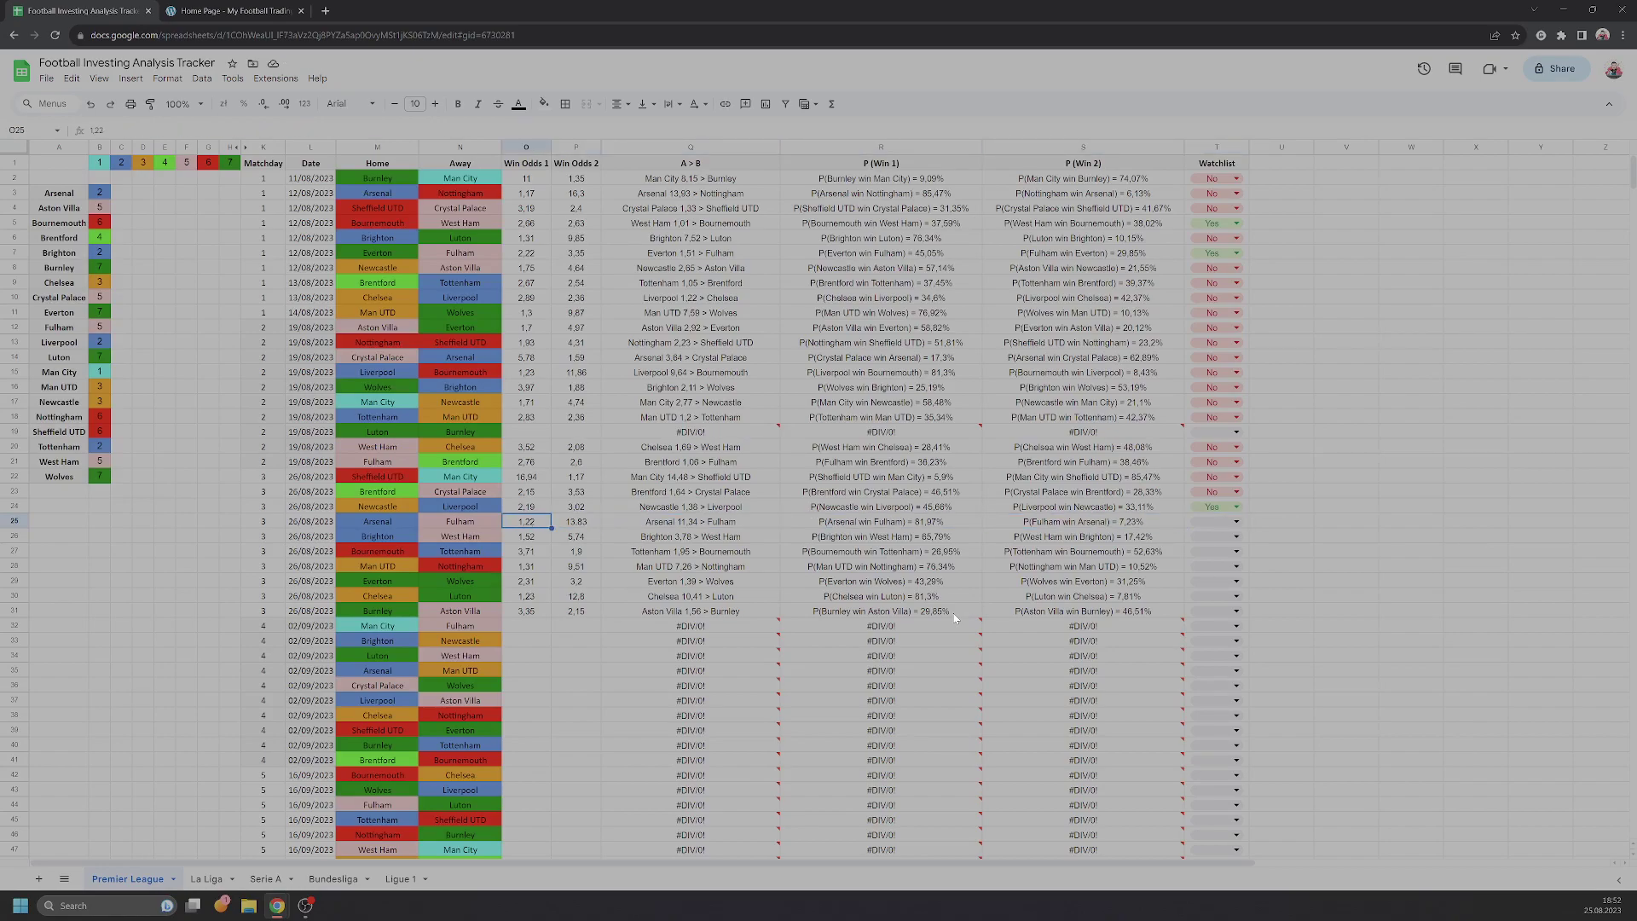
pyautogui.press('Down')
pyautogui.press('Up')
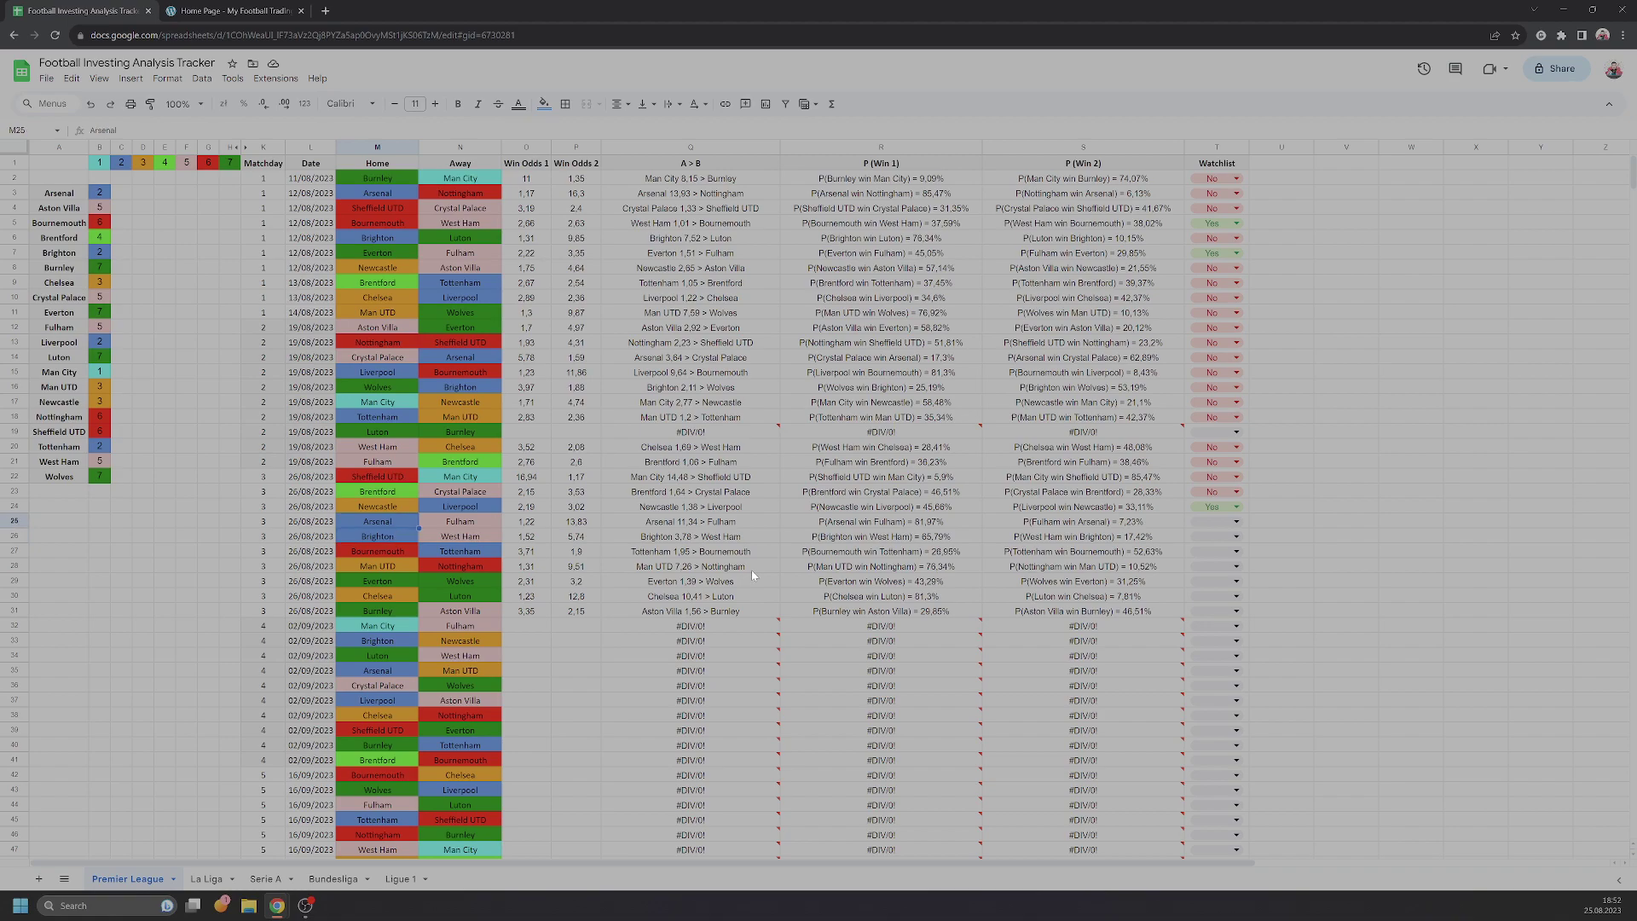
pyautogui.press('Right')
pyautogui.press('Left')
pyautogui.press('Down')
pyautogui.press('Right')
pyautogui.press('Up')
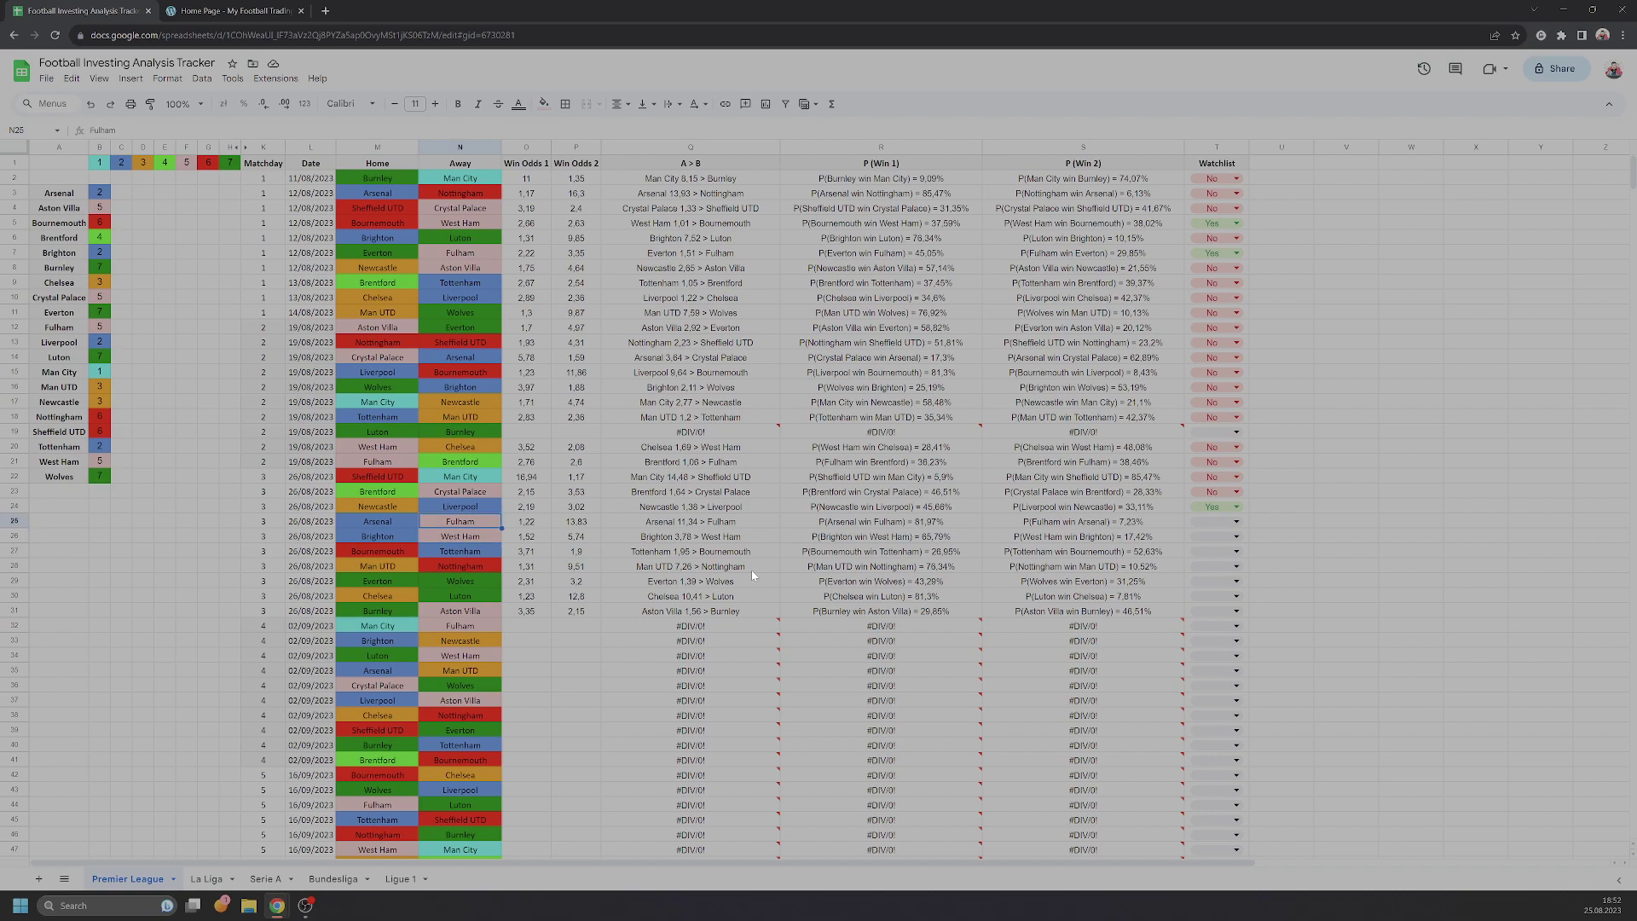
pyautogui.press('Left')
pyautogui.press('Right')
pyautogui.press('Right')
pyautogui.press('Right')
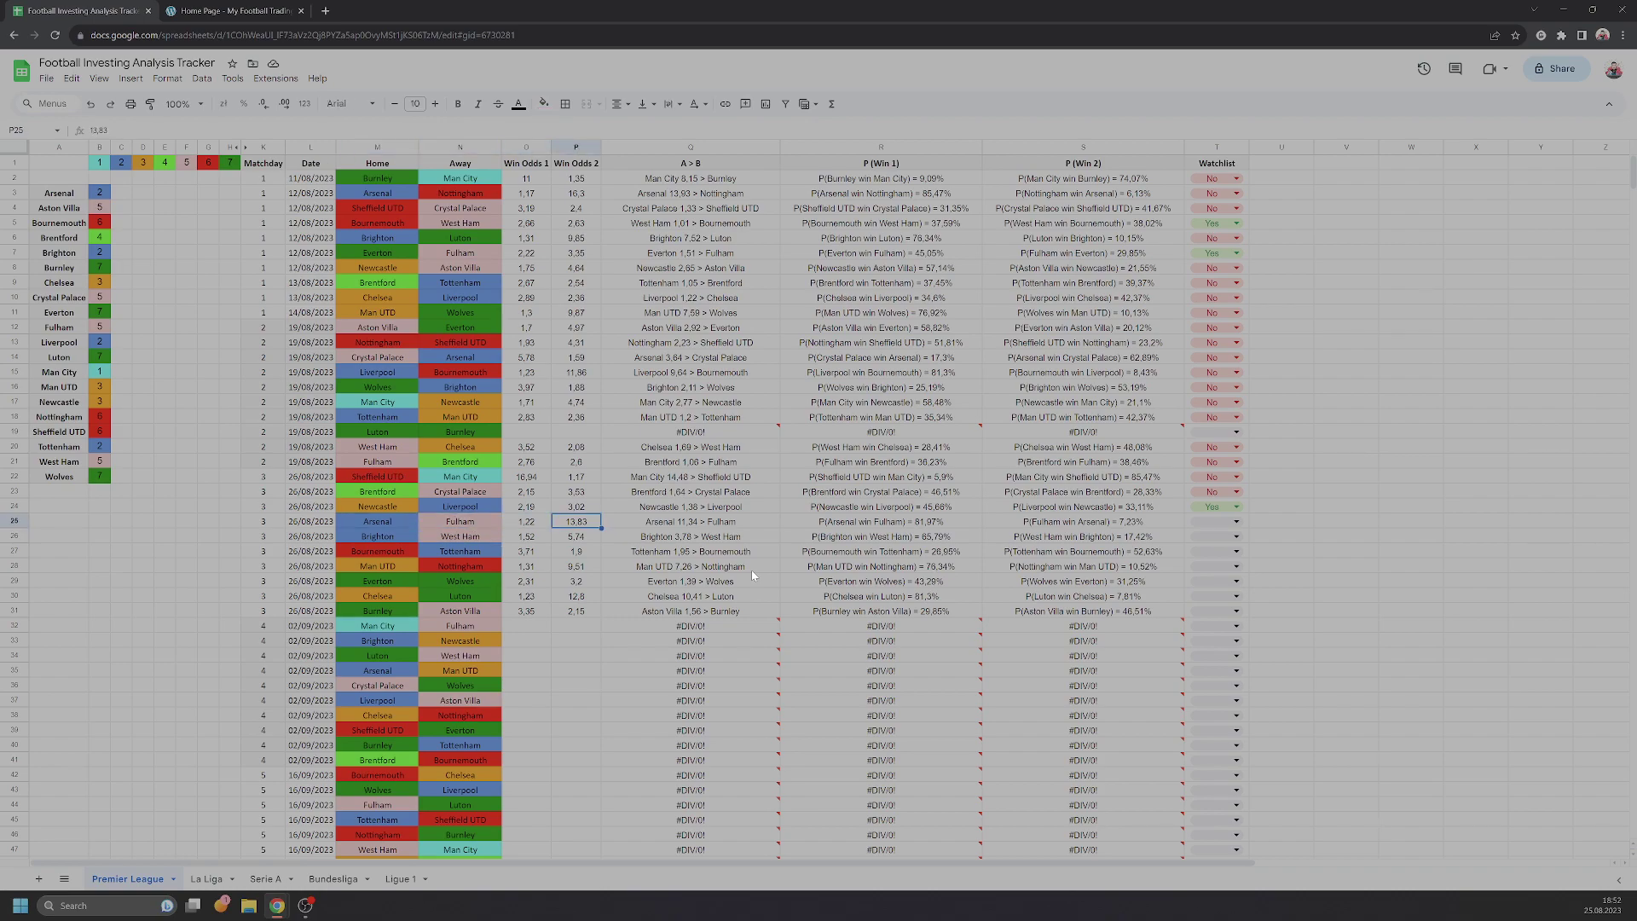
pyautogui.press('Left')
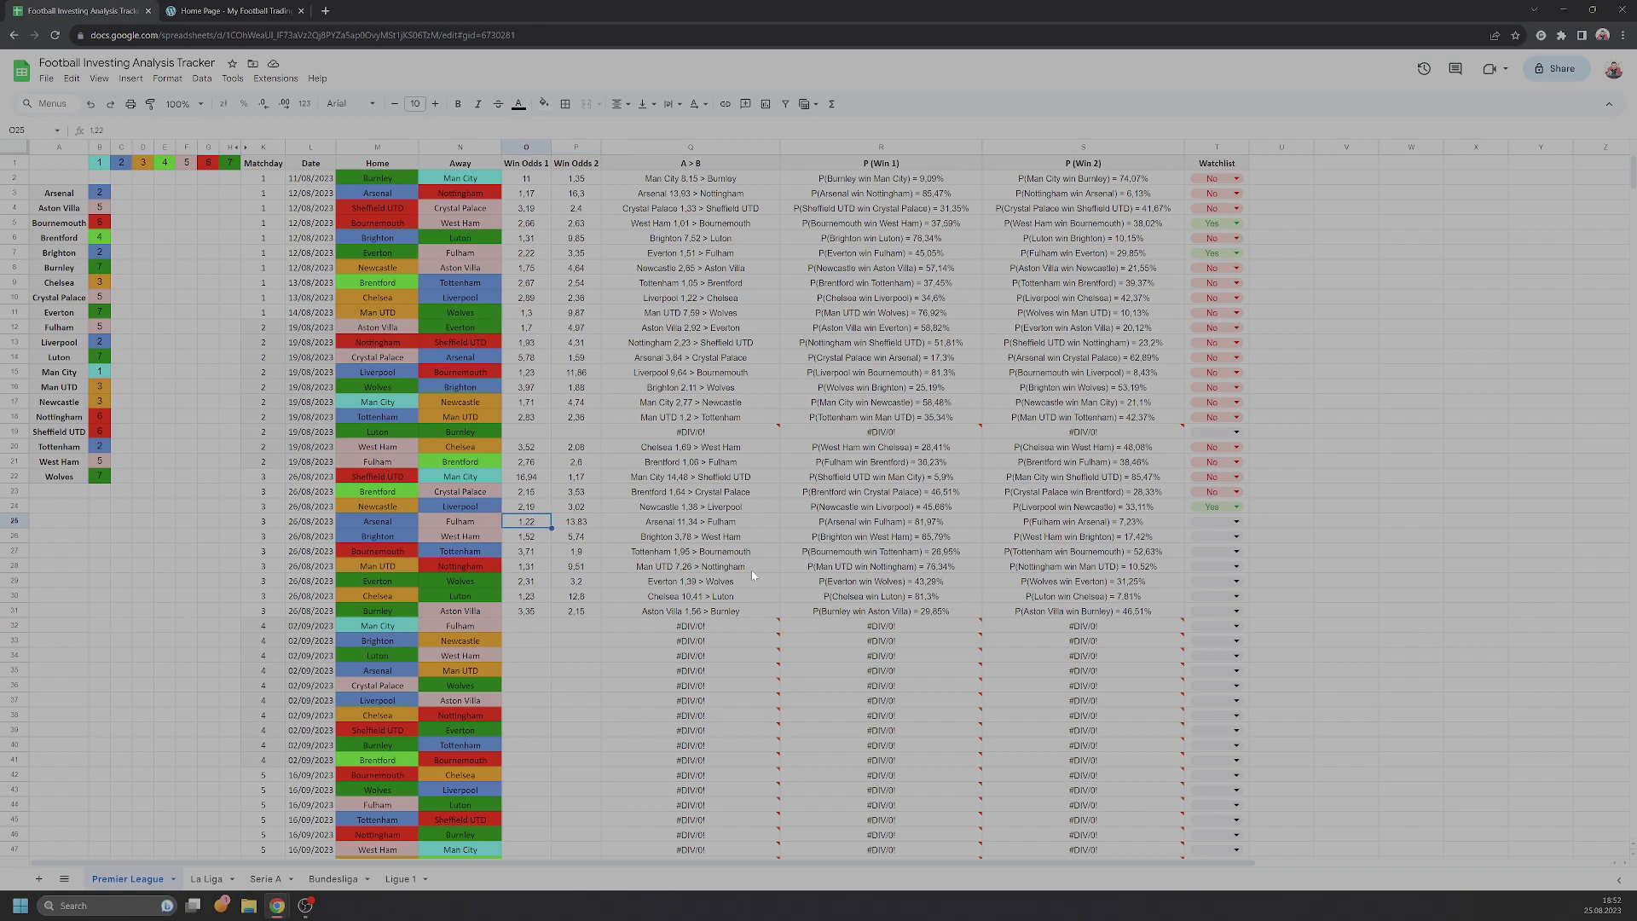
pyautogui.press('Left')
pyautogui.press('Left')
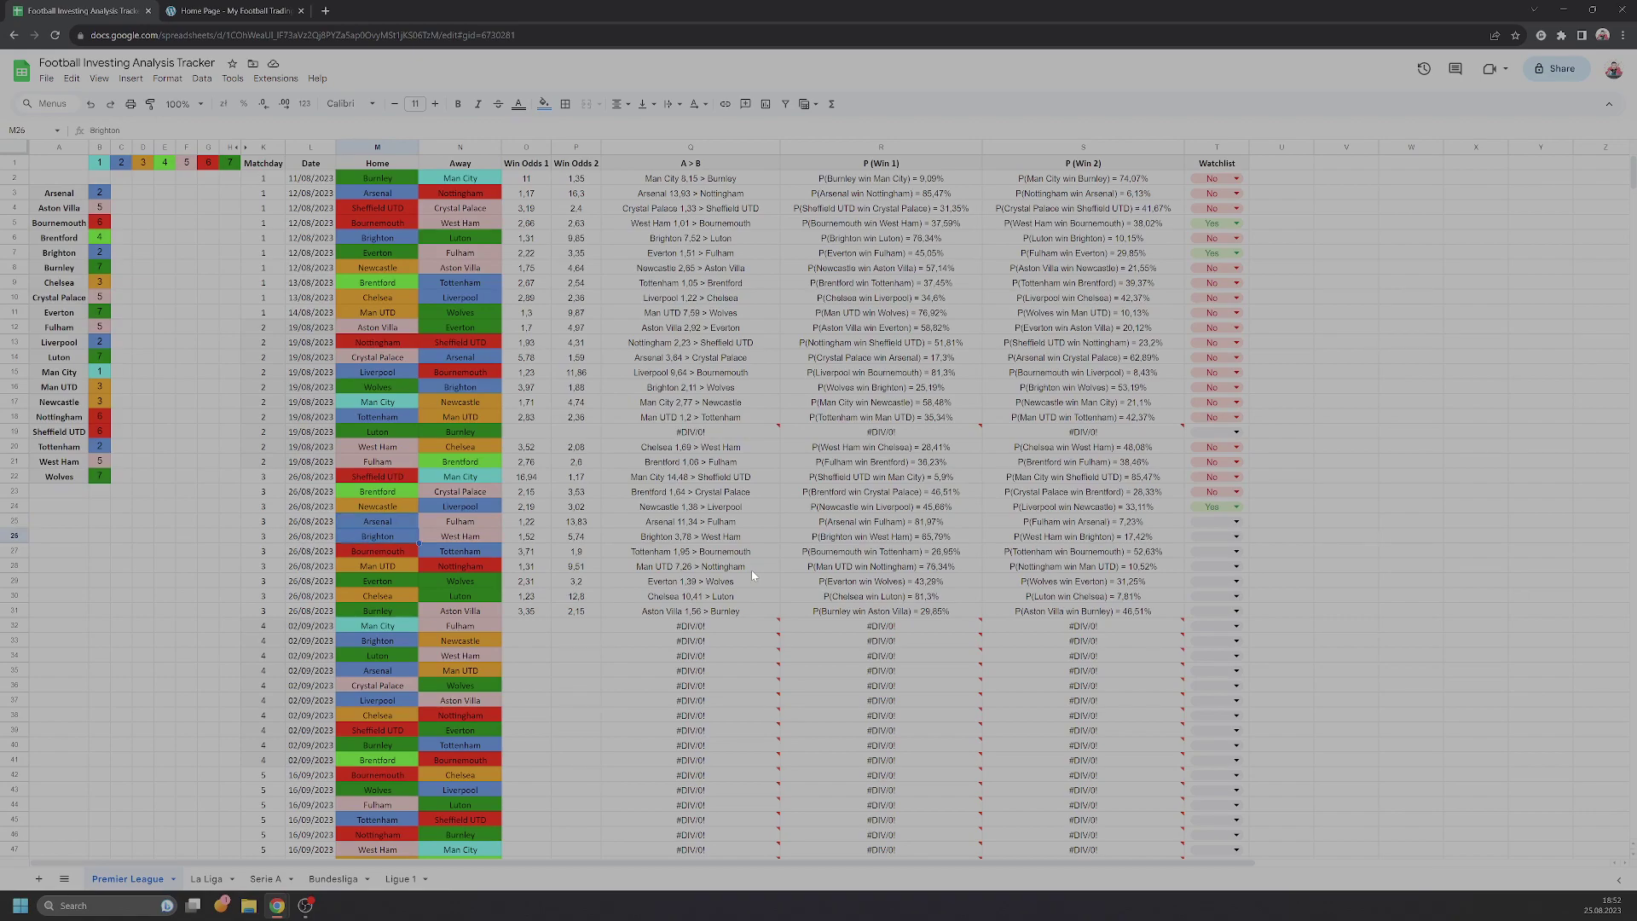
pyautogui.press('Right')
pyautogui.press('Right')
pyautogui.press('Up')
pyautogui.press('Left')
pyautogui.press('Left')
pyautogui.press('Right')
pyautogui.press('Right')
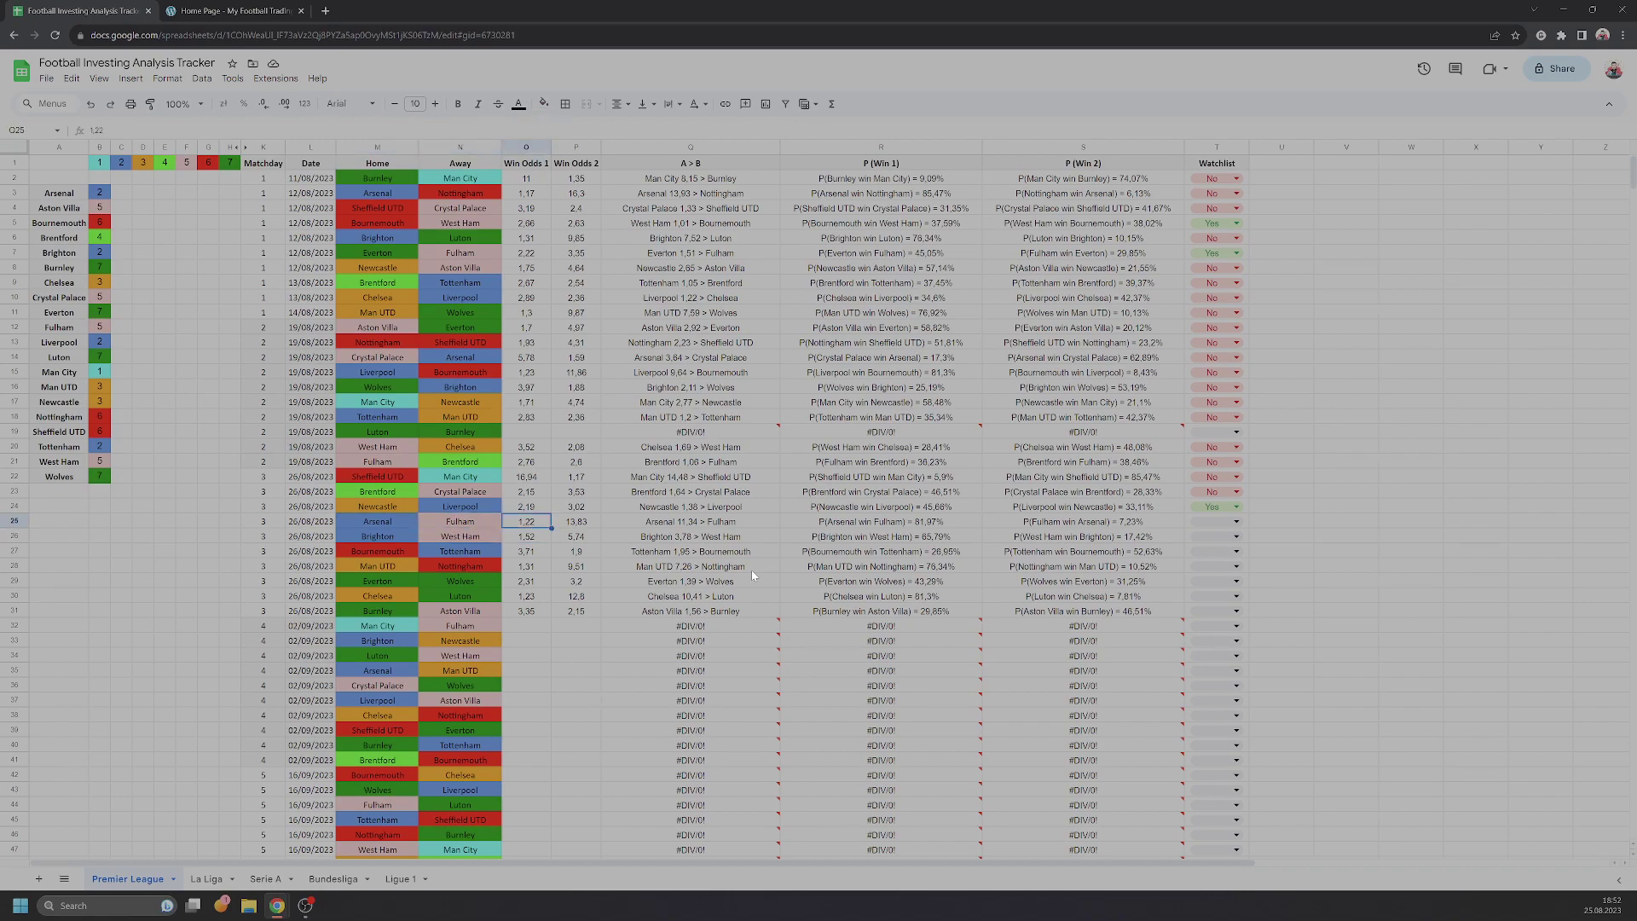
pyautogui.press('Right')
pyautogui.press('Left')
pyautogui.press('Down')
pyautogui.press('Left')
pyautogui.press('Left')
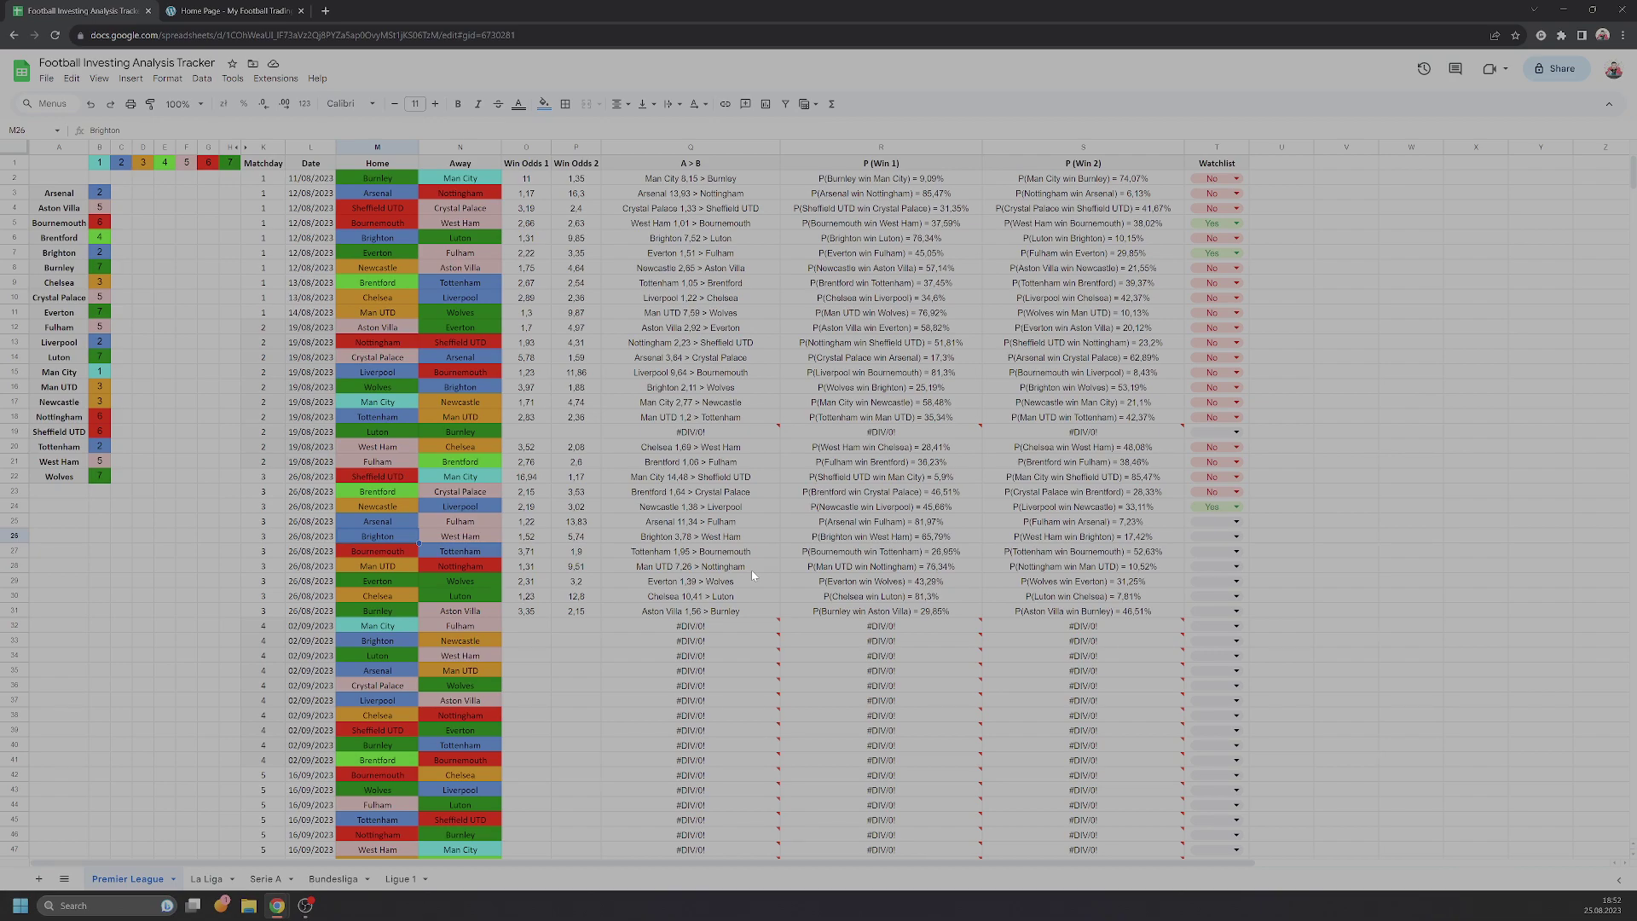
pyautogui.press('Up')
pyautogui.press('Down')
pyautogui.press('Up')
pyautogui.press('Down')
pyautogui.press('Up')
pyautogui.press('Right')
pyautogui.press('Right')
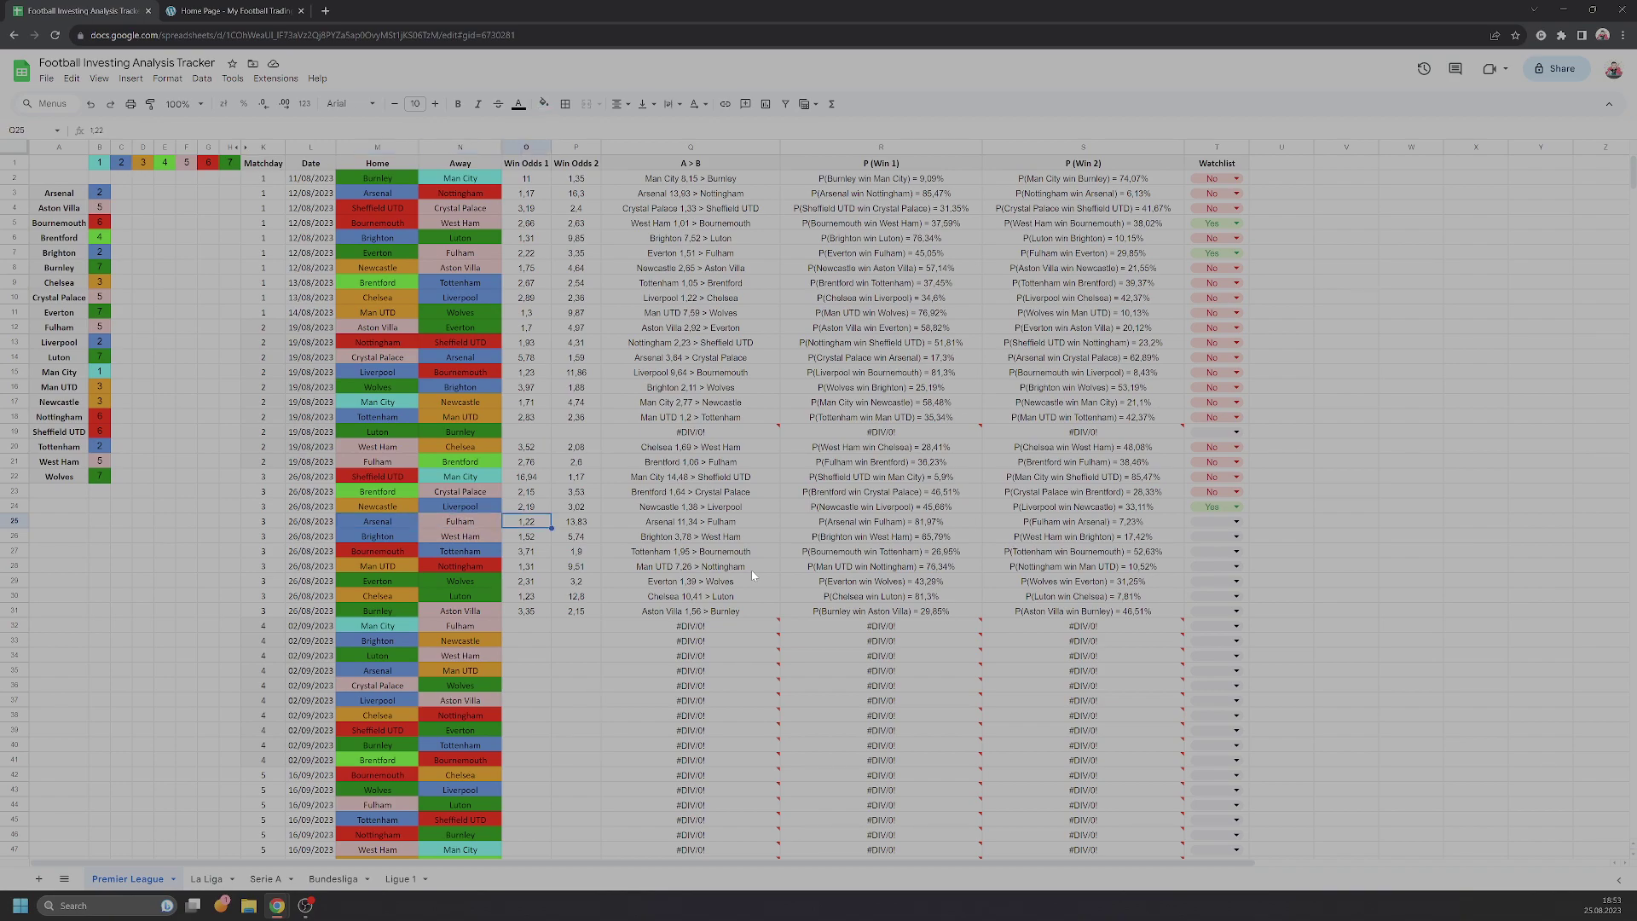
pyautogui.press('Right')
pyautogui.press('Right')
pyautogui.press('Right')
pyautogui.press('Right')
pyautogui.press('Right')
# Enter No in the Watchlist for Arsenal vs Fulham and Brighton vs West Ham.
pyautogui.write('n')
pyautogui.press('Return')
pyautogui.write('n')
pyautogui.press('Return')
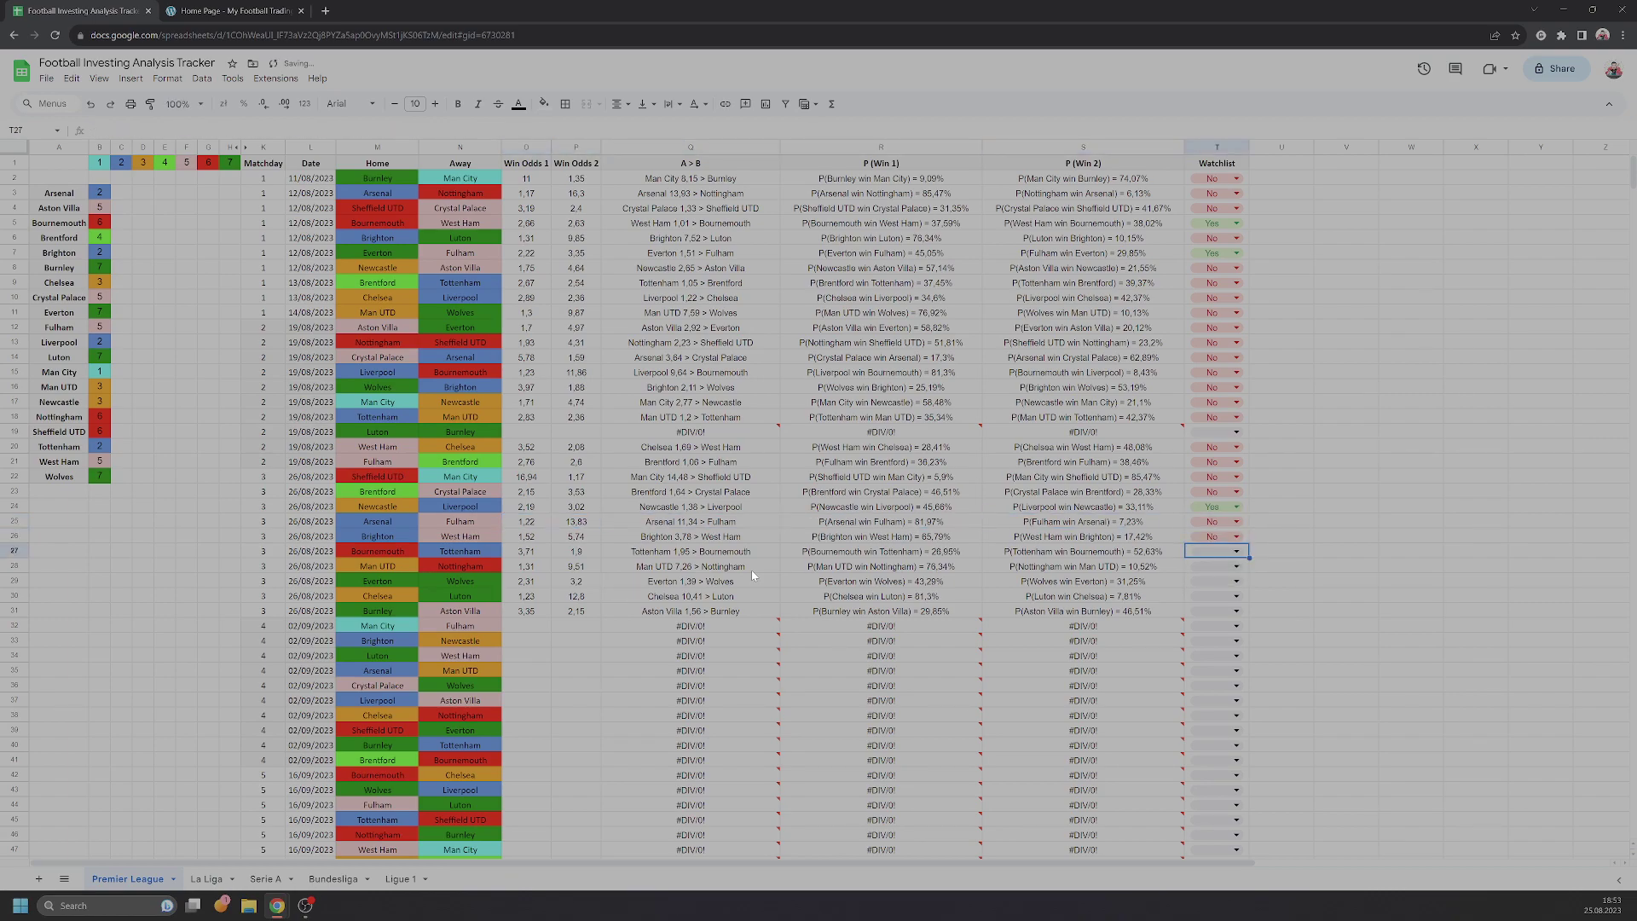
pyautogui.press('Left')
pyautogui.press('Left')
pyautogui.press('Left')
pyautogui.press('Left')
pyautogui.press('Left')
pyautogui.press('Up')
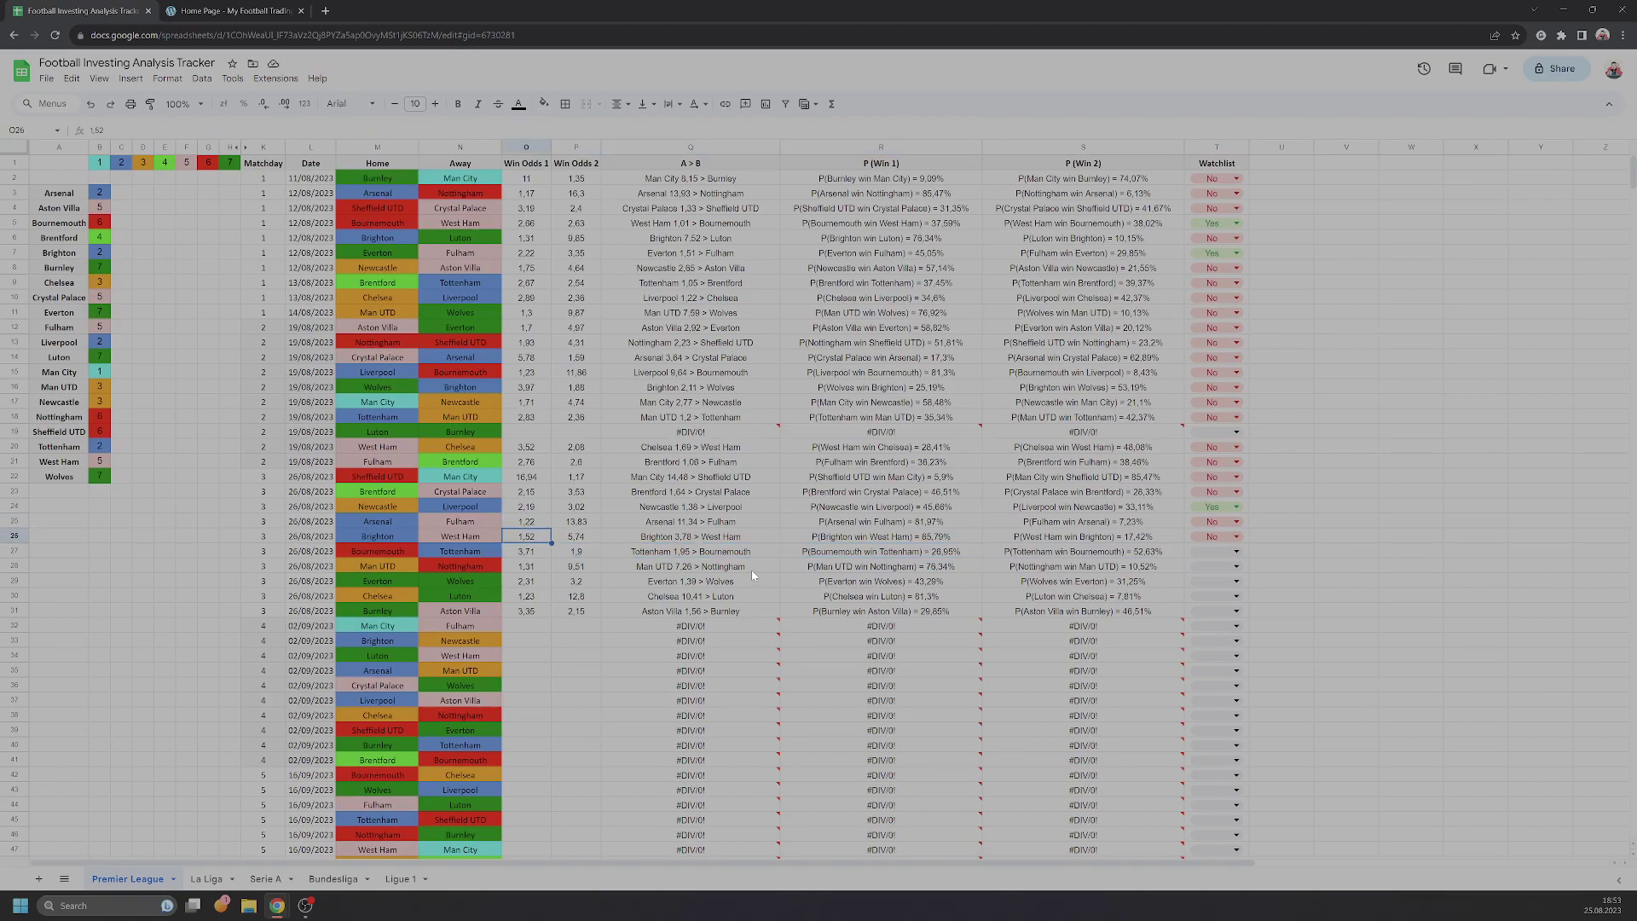
# Browse the Bournemouth vs Tottenham row and the Man UTD vs Nottingham fixture below it.
pyautogui.press('Down')
pyautogui.press('Left')
pyautogui.press('Left')
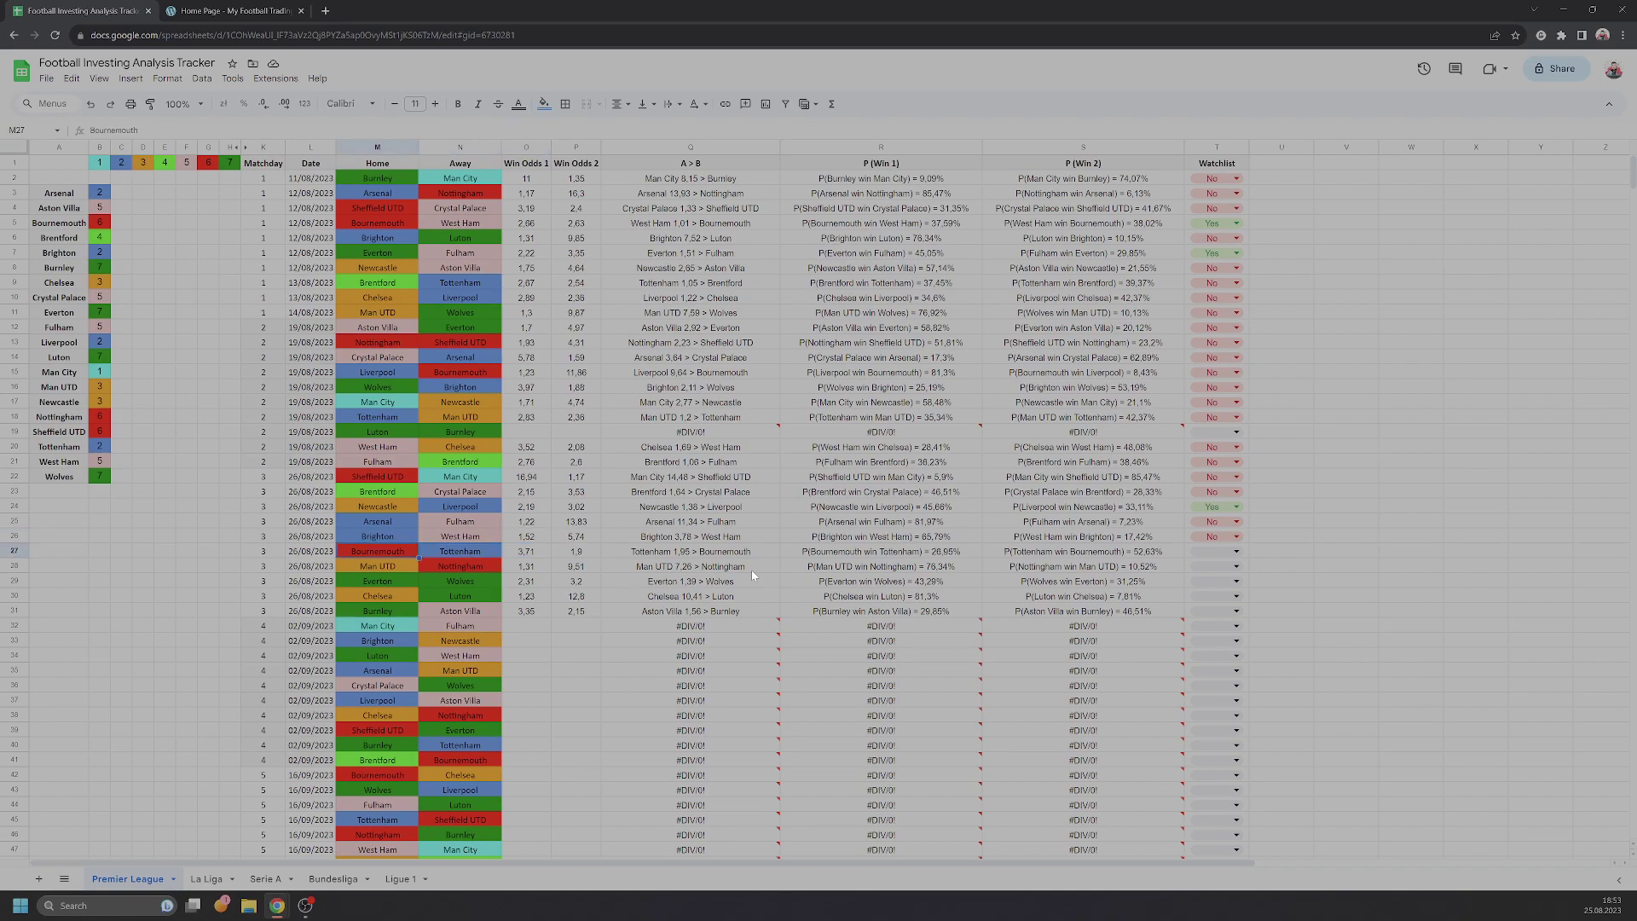
pyautogui.press('Down')
pyautogui.press('Up')
pyautogui.press('Right')
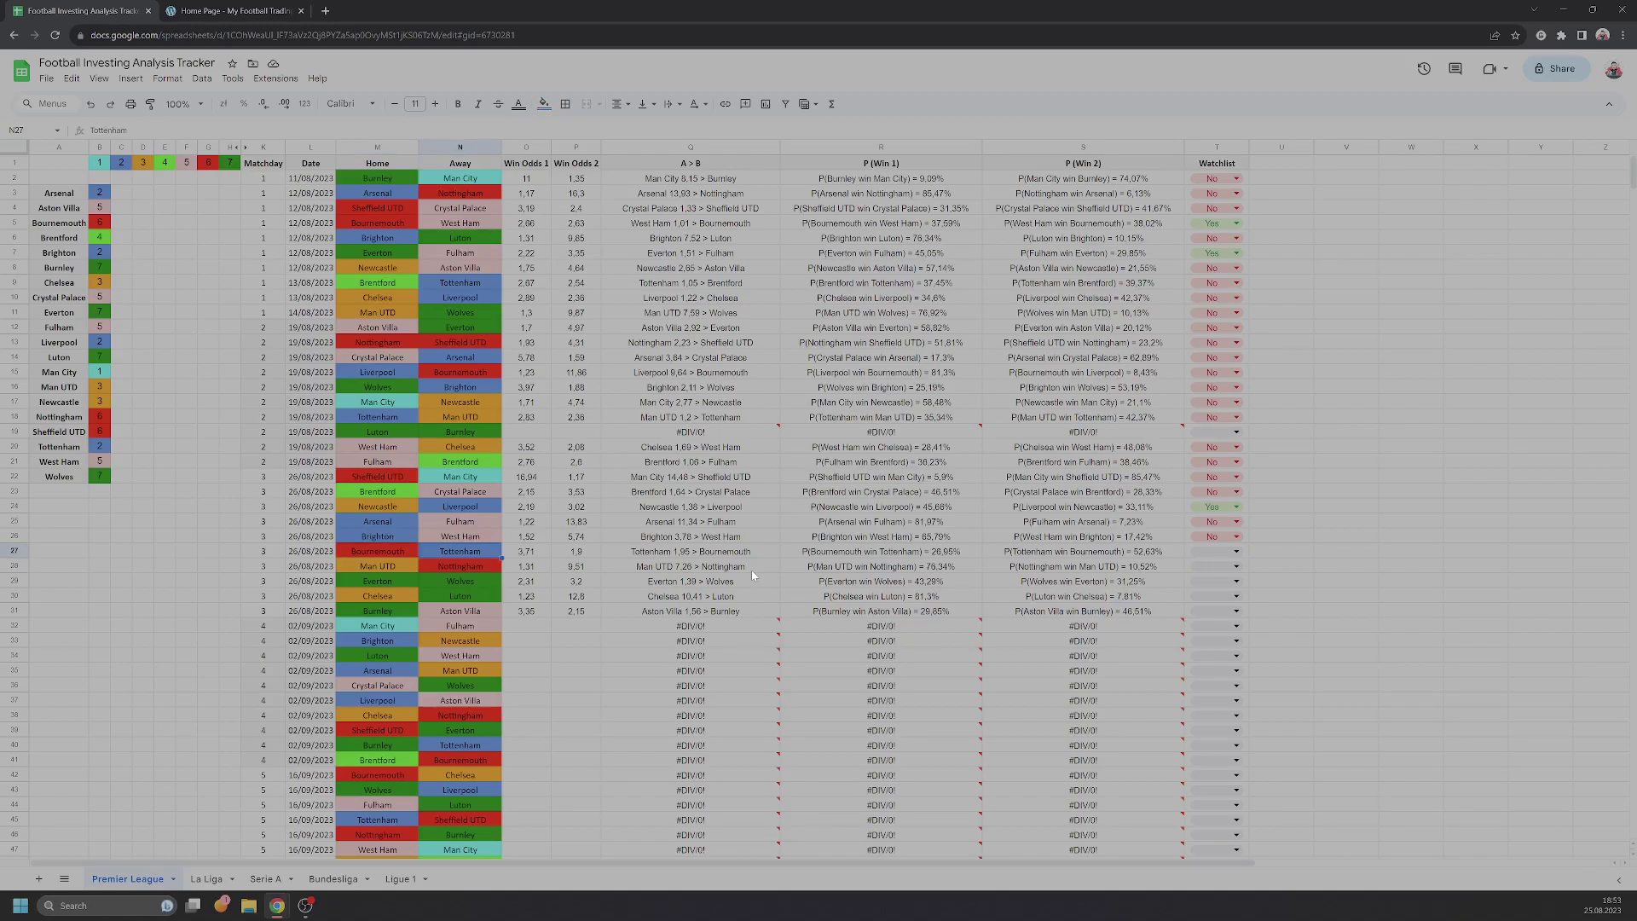
pyautogui.press('Down')
pyautogui.press('Left')
pyautogui.press('Up')
pyautogui.press('Right')
pyautogui.press('Left')
pyautogui.press('Down')
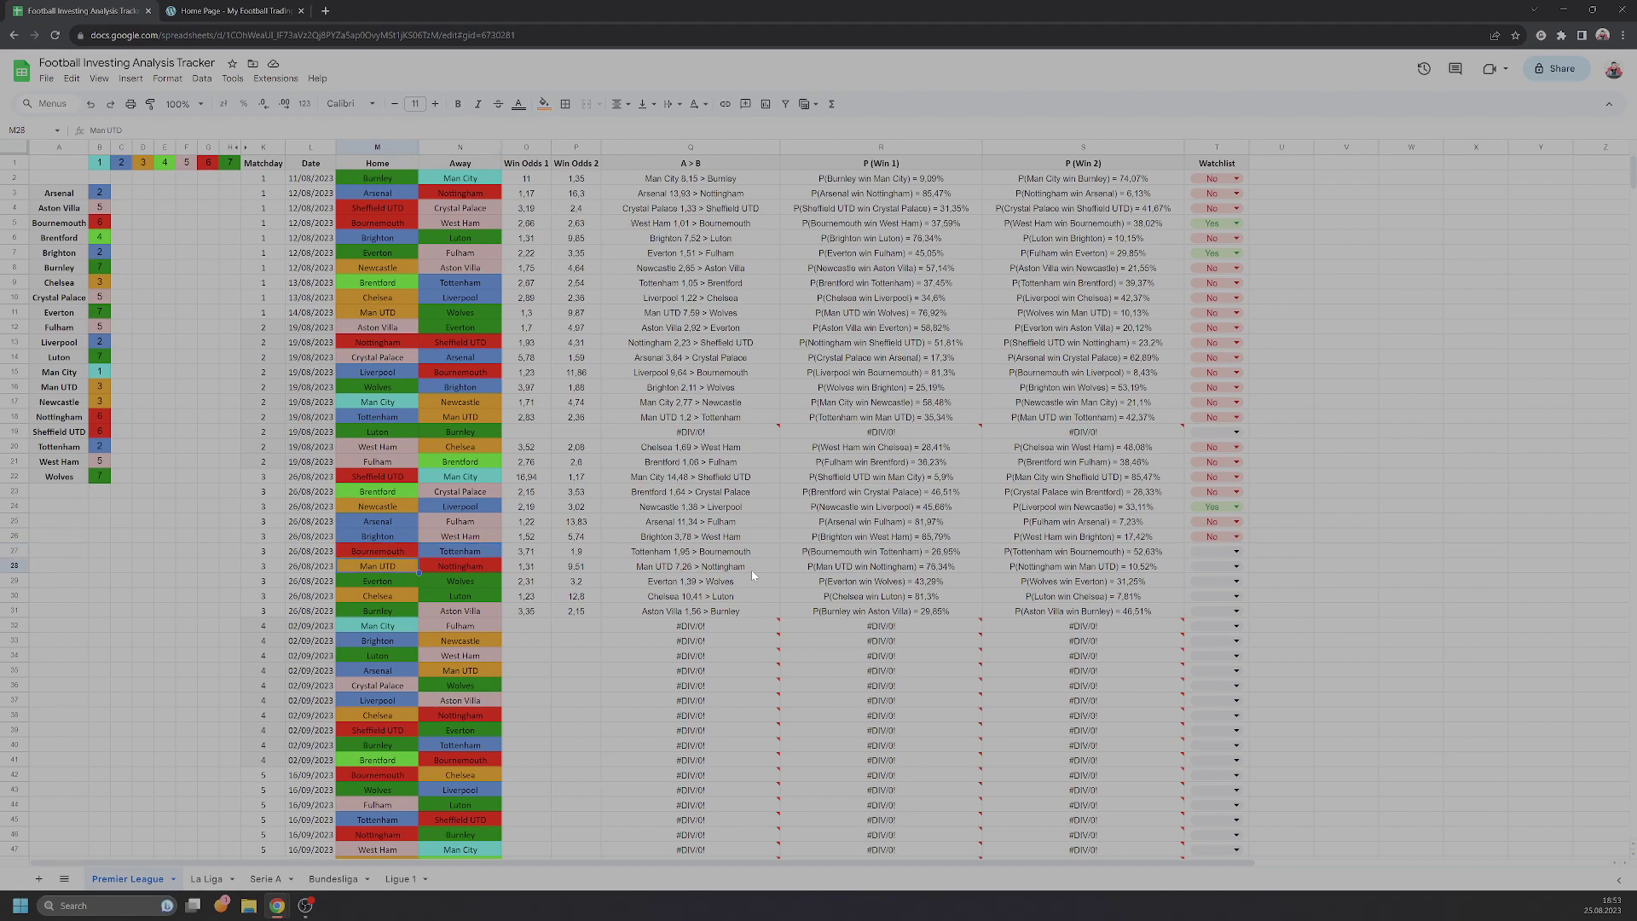
pyautogui.press('Up')
pyautogui.press('Up')
pyautogui.press('Up')
pyautogui.press('Up')
pyautogui.press('Up')
pyautogui.press('Up')
pyautogui.press('Up')
pyautogui.press('Left')
pyautogui.press('Left')
pyautogui.press('Left')
pyautogui.press('Left')
pyautogui.press('Left')
pyautogui.press('Left')
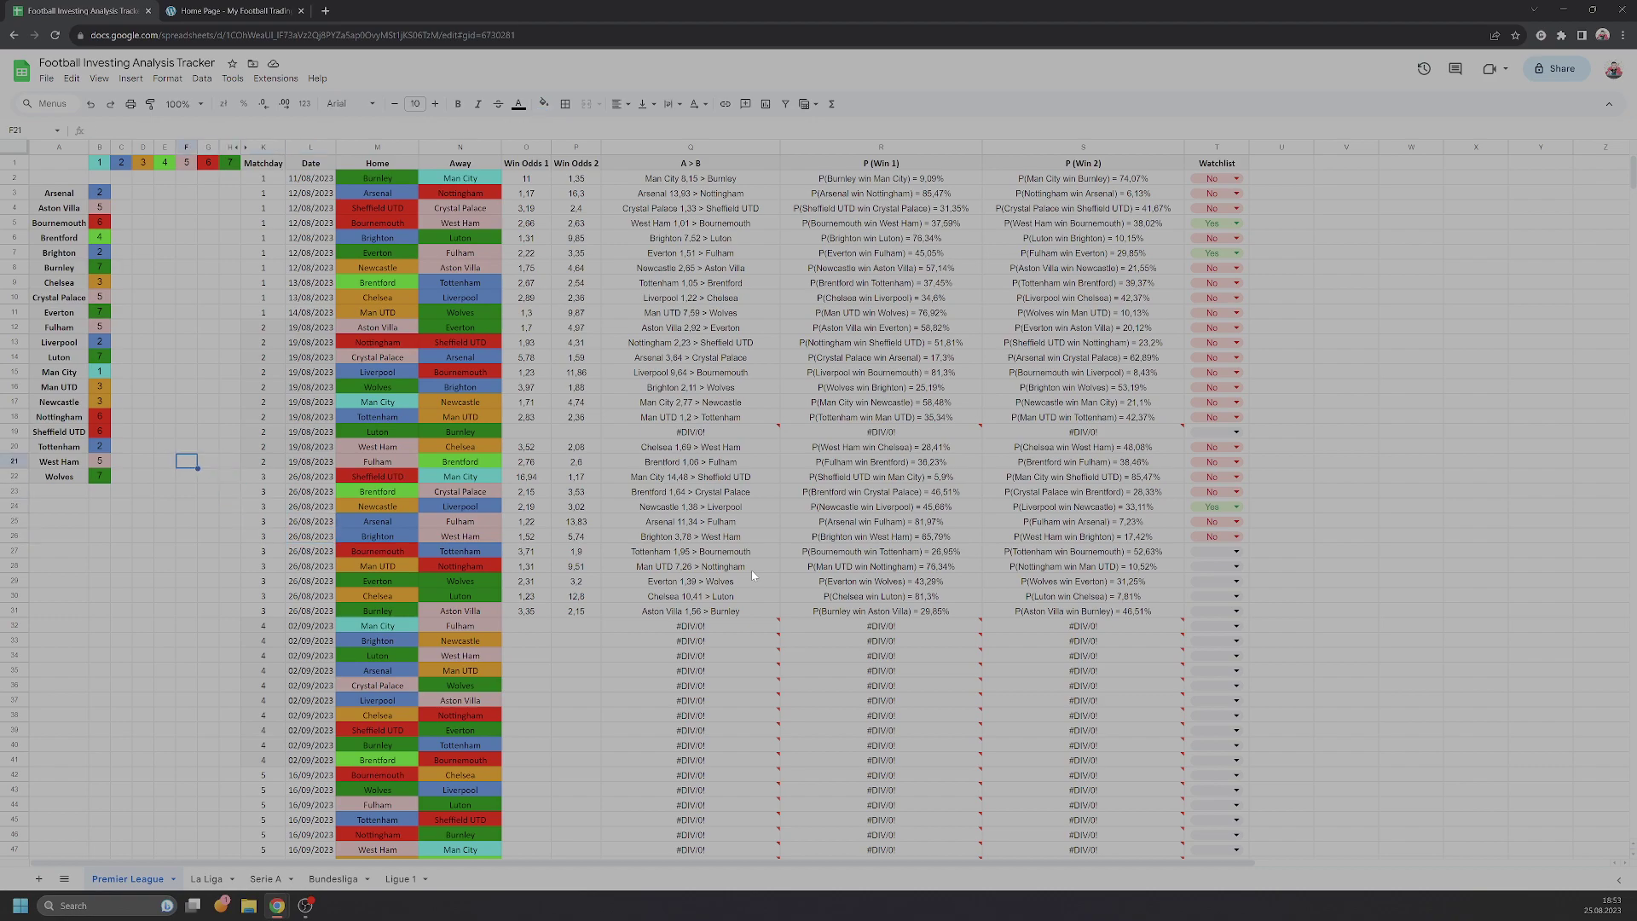
pyautogui.press('Down')
pyautogui.press('Right')
pyautogui.press('Right')
pyautogui.press('Down')
pyautogui.press('Right')
pyautogui.press('Right')
pyautogui.press('Down')
pyautogui.press('Right')
pyautogui.press('Down')
pyautogui.press('Right')
pyautogui.press('Down')
pyautogui.press('Down')
pyautogui.press('Down')
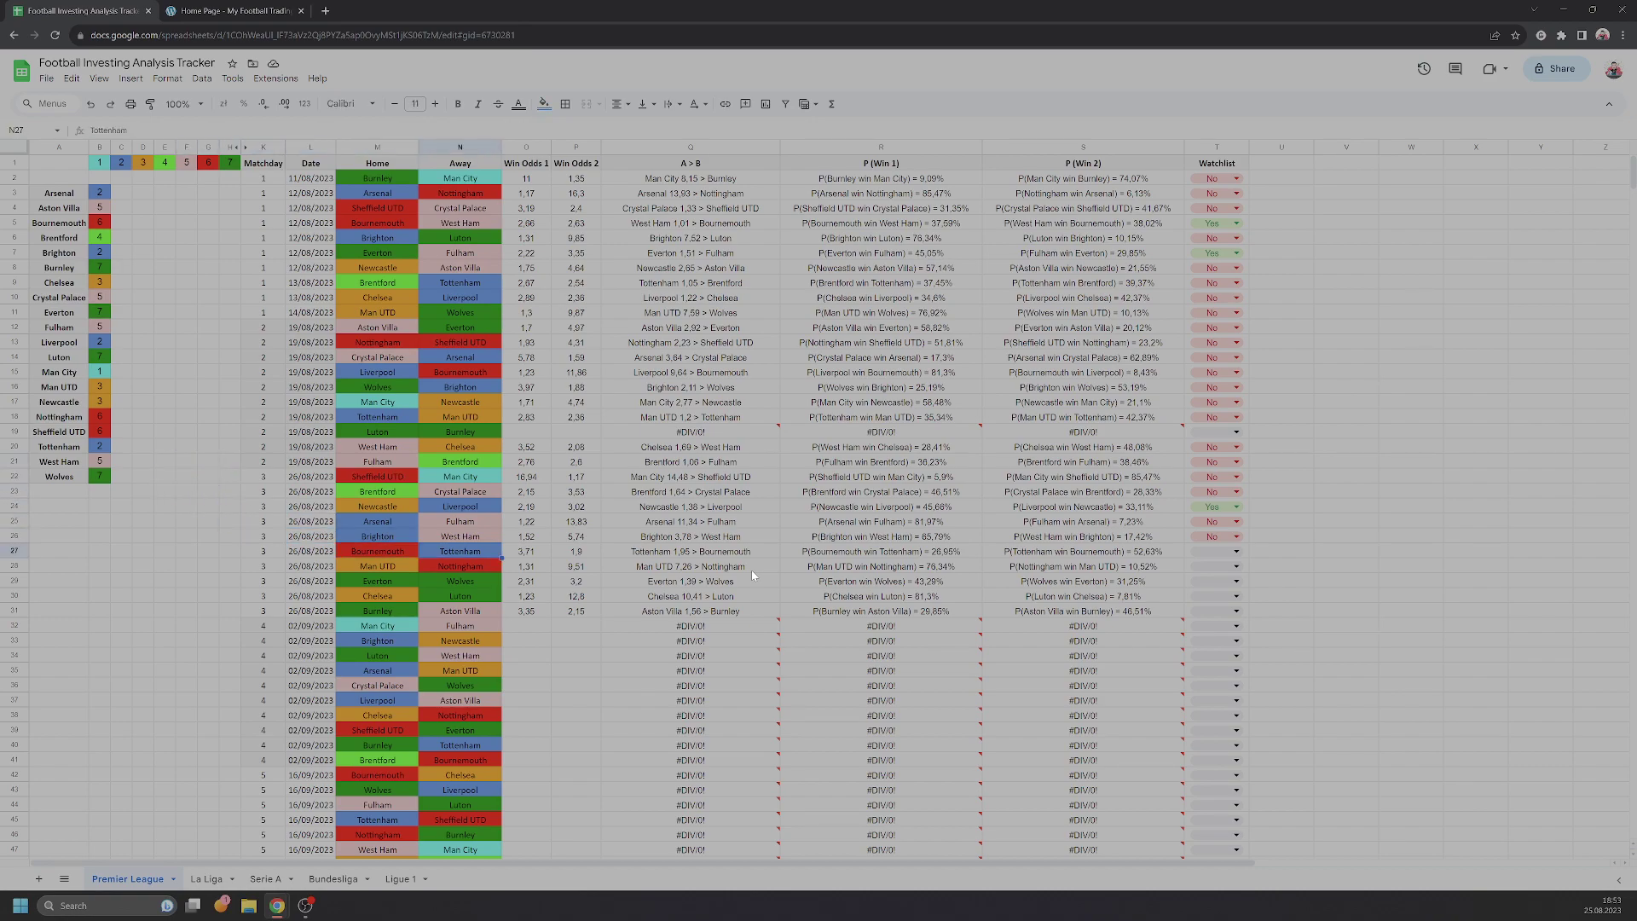
pyautogui.press('Right')
pyautogui.press('Right')
pyautogui.press('Right')
pyautogui.press('Right')
pyautogui.press('Right')
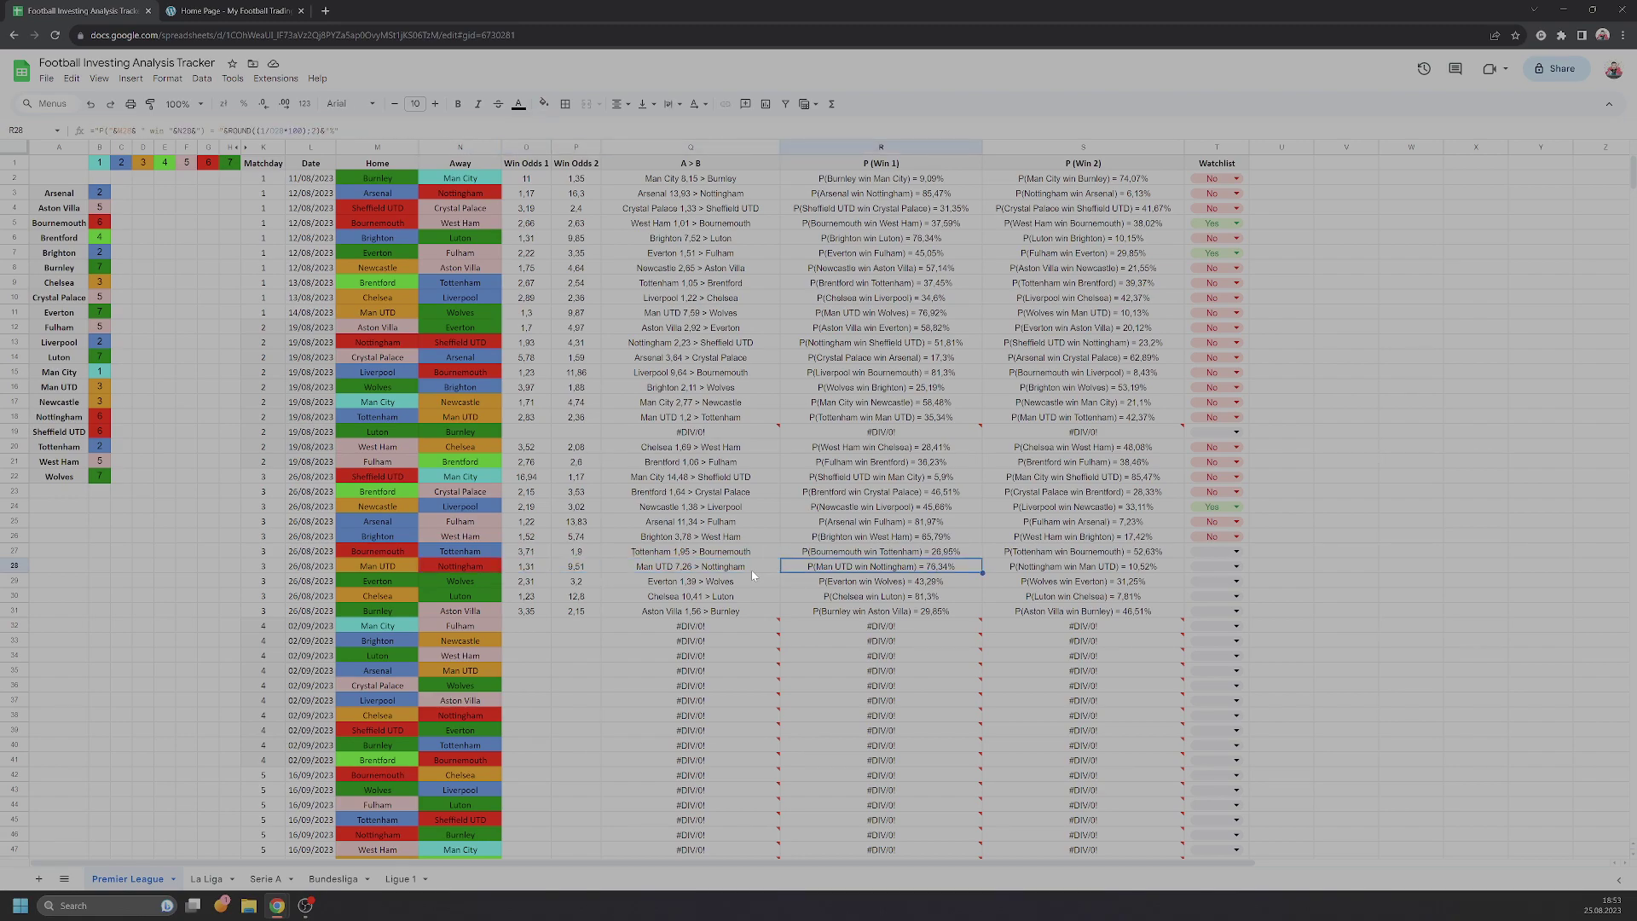
# Compare Tottenham's win probability and 1,9 win odds against Man UTD's 1,31 win odds.
pyautogui.press('Left')
pyautogui.press('Left')
pyautogui.press('Left')
pyautogui.press('Left')
pyautogui.press('Left')
pyautogui.press('Up')
pyautogui.press('Right')
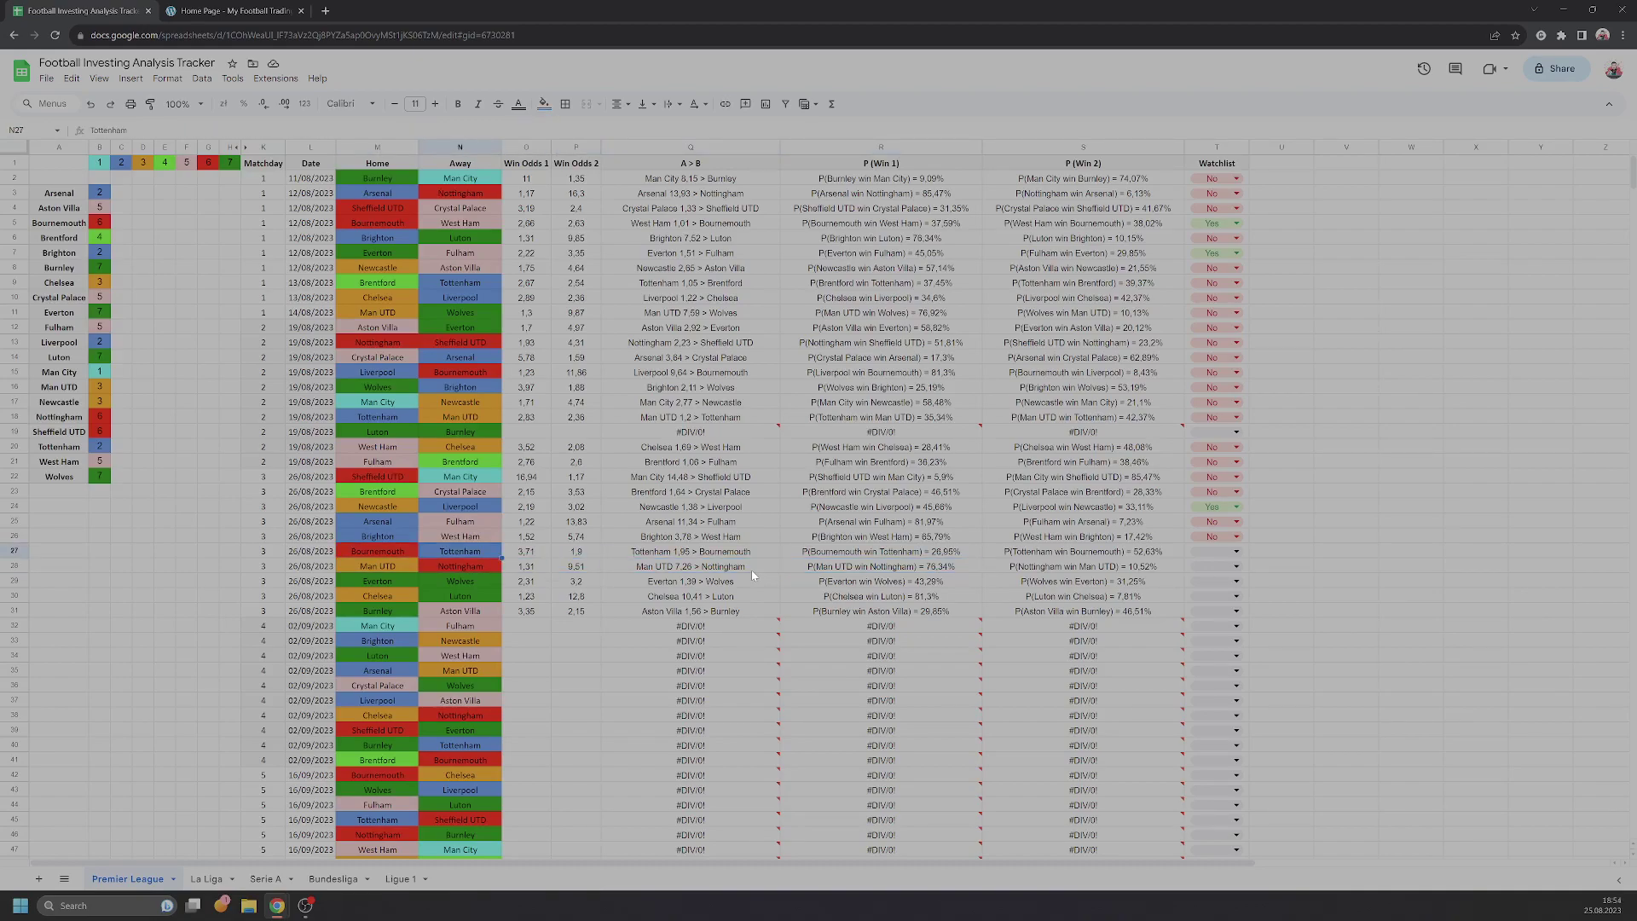
pyautogui.press('Right')
pyautogui.press('Right')
pyautogui.press('Right')
pyautogui.press('Right')
pyautogui.press('Right')
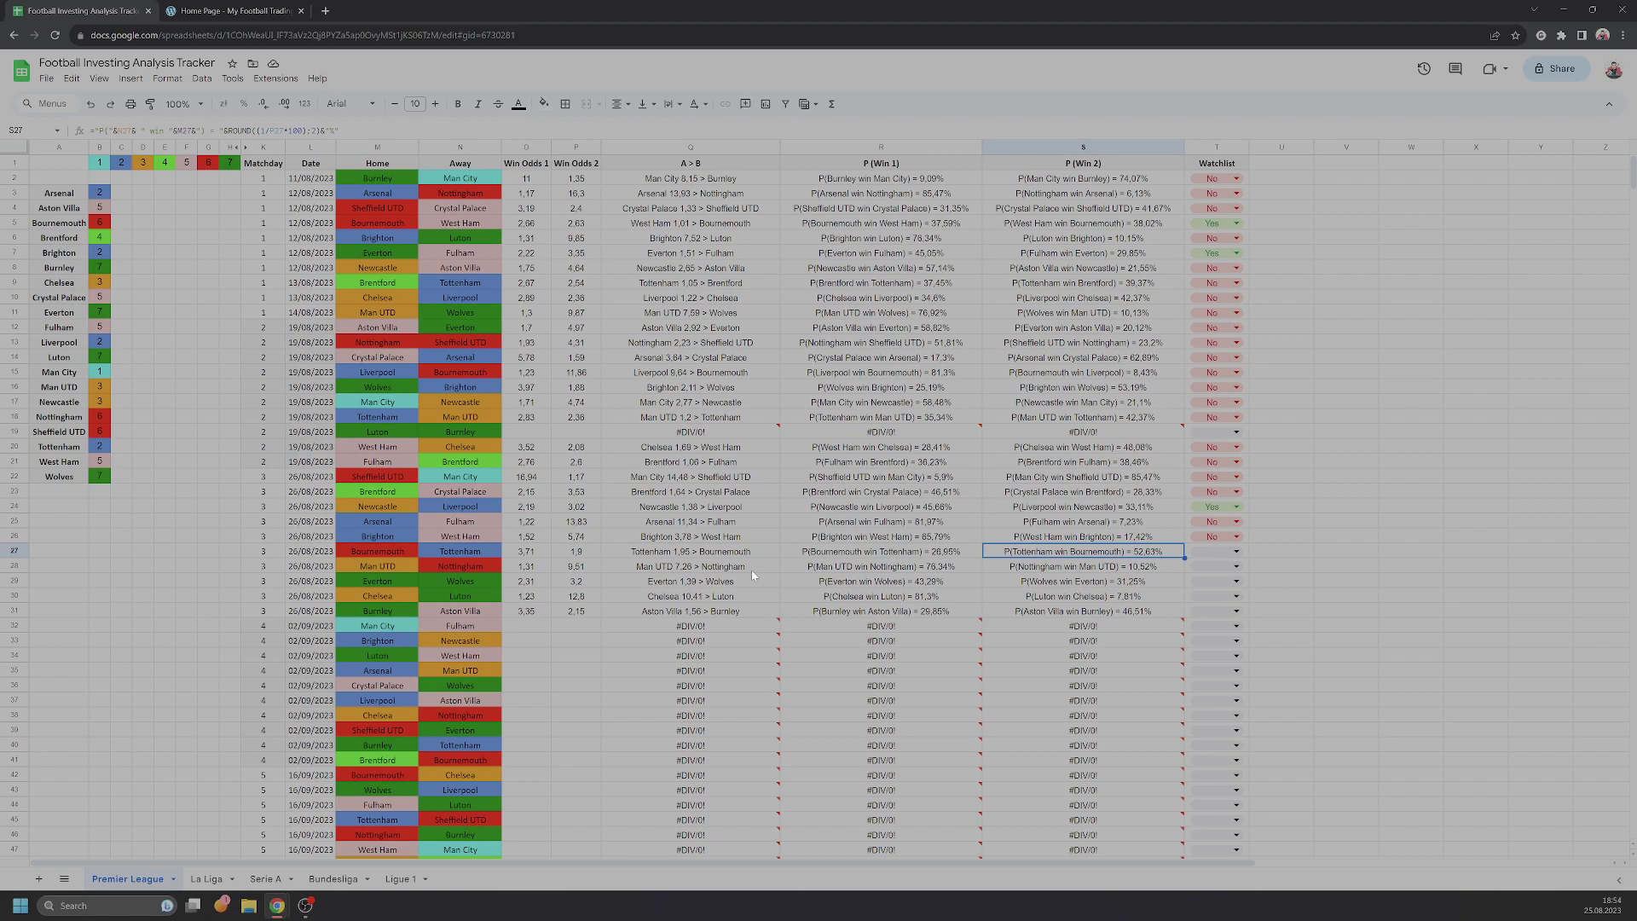
pyautogui.press('Left')
pyautogui.press('Left')
pyautogui.press('Left')
pyautogui.press('Left')
pyautogui.press('Left')
pyautogui.press('Left')
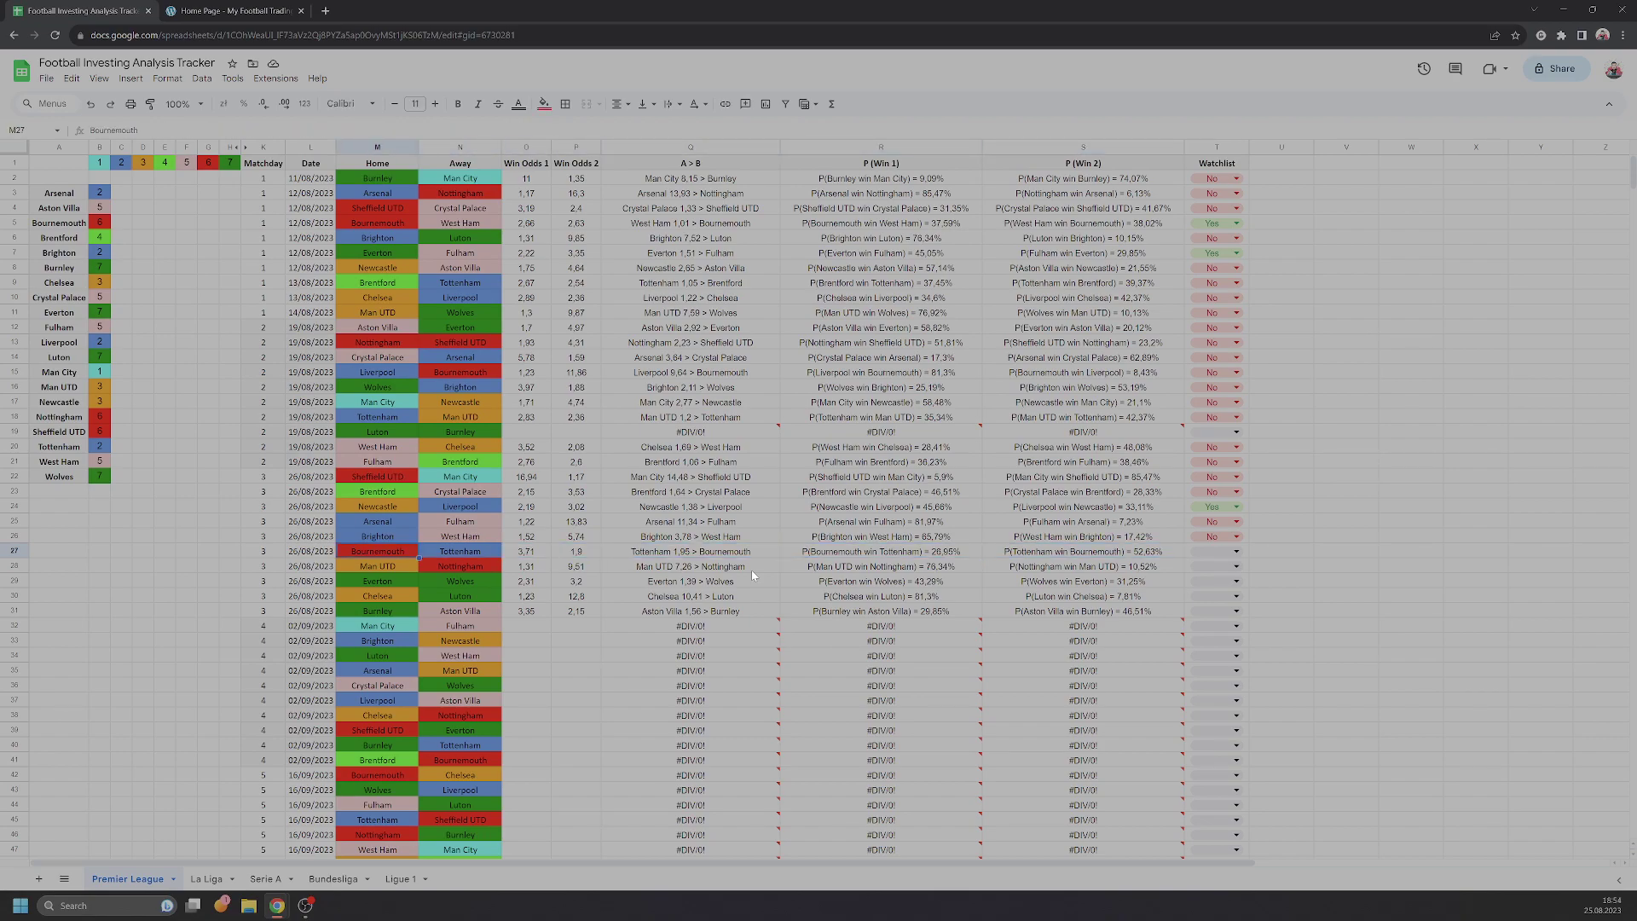
pyautogui.press('Right')
pyautogui.press('Right')
pyautogui.press('Right')
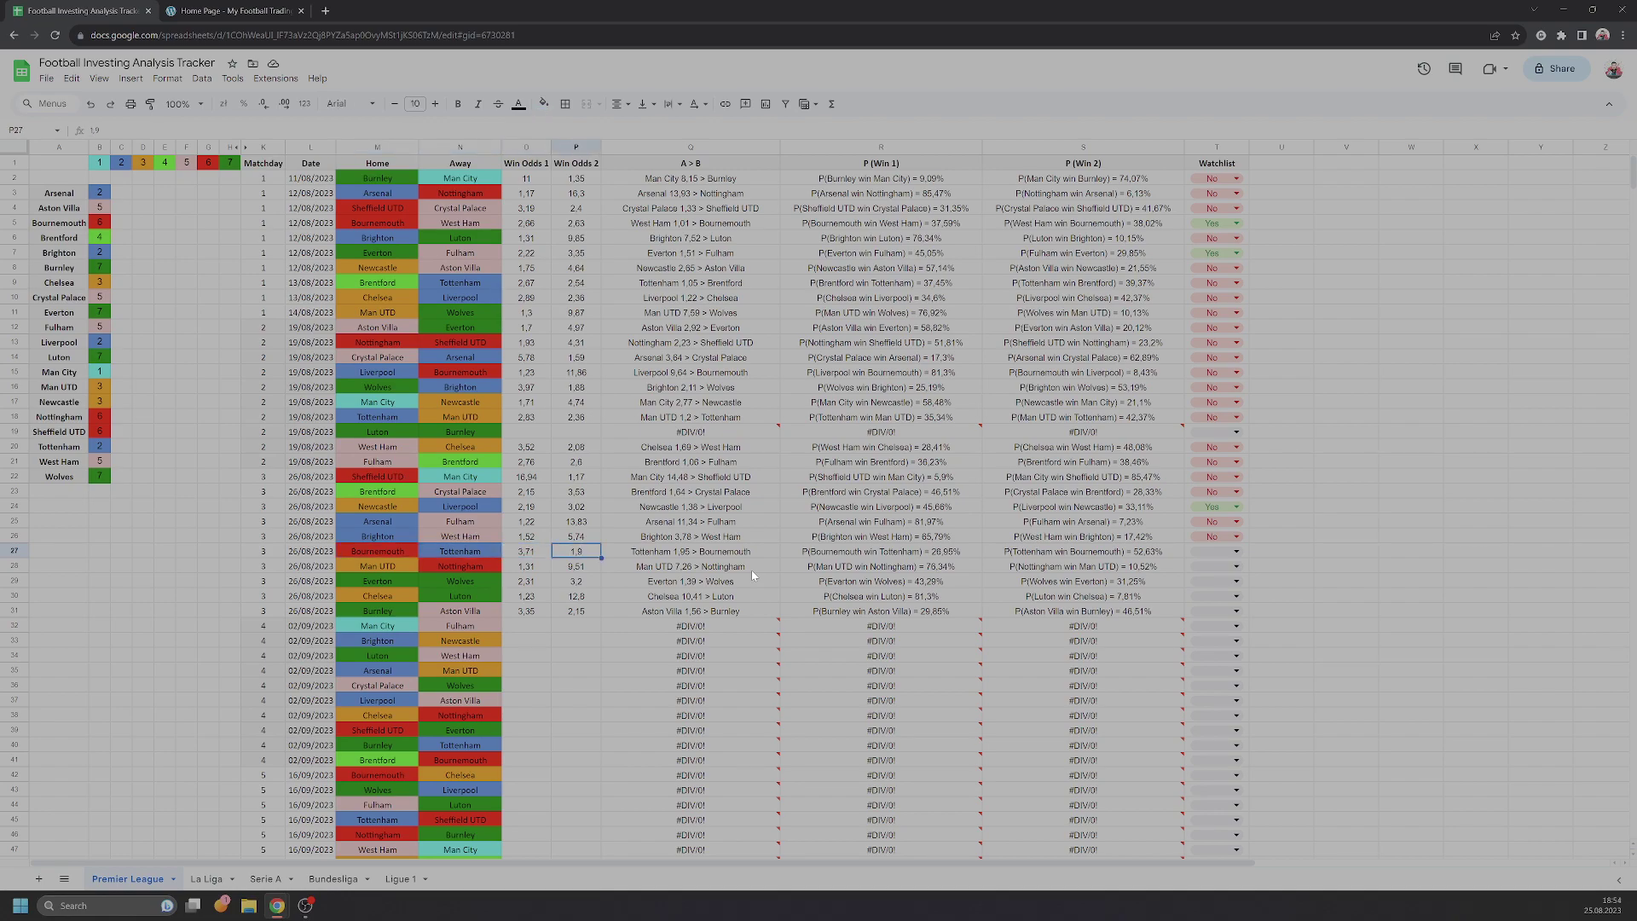
pyautogui.press('Down')
pyautogui.press('Left')
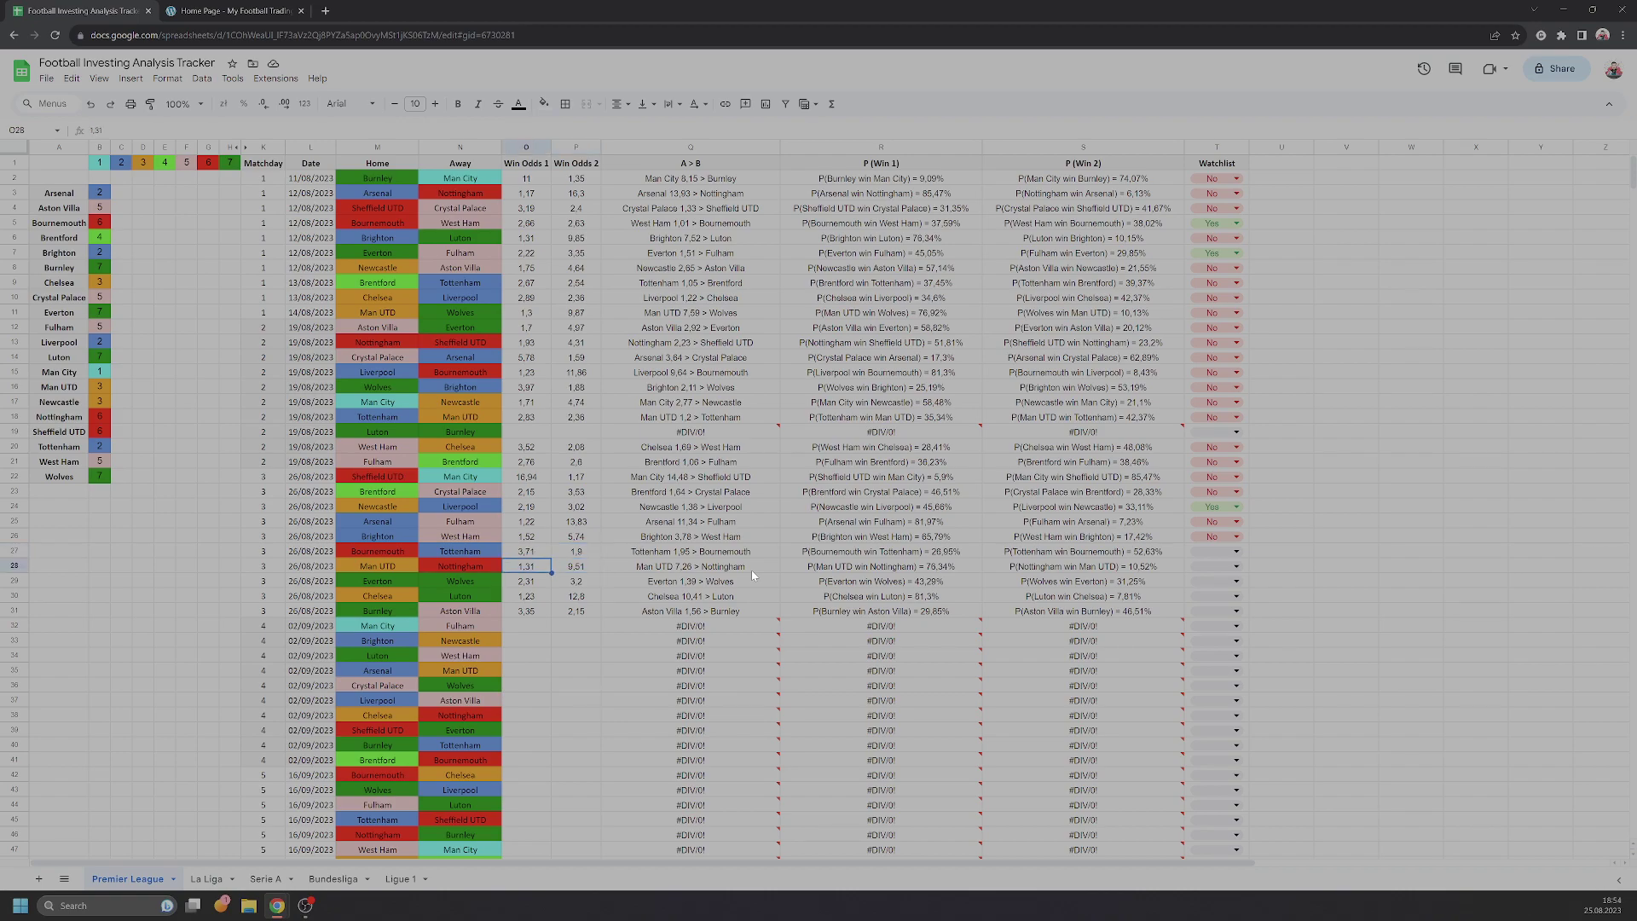
pyautogui.press('Up')
pyautogui.press('Right')
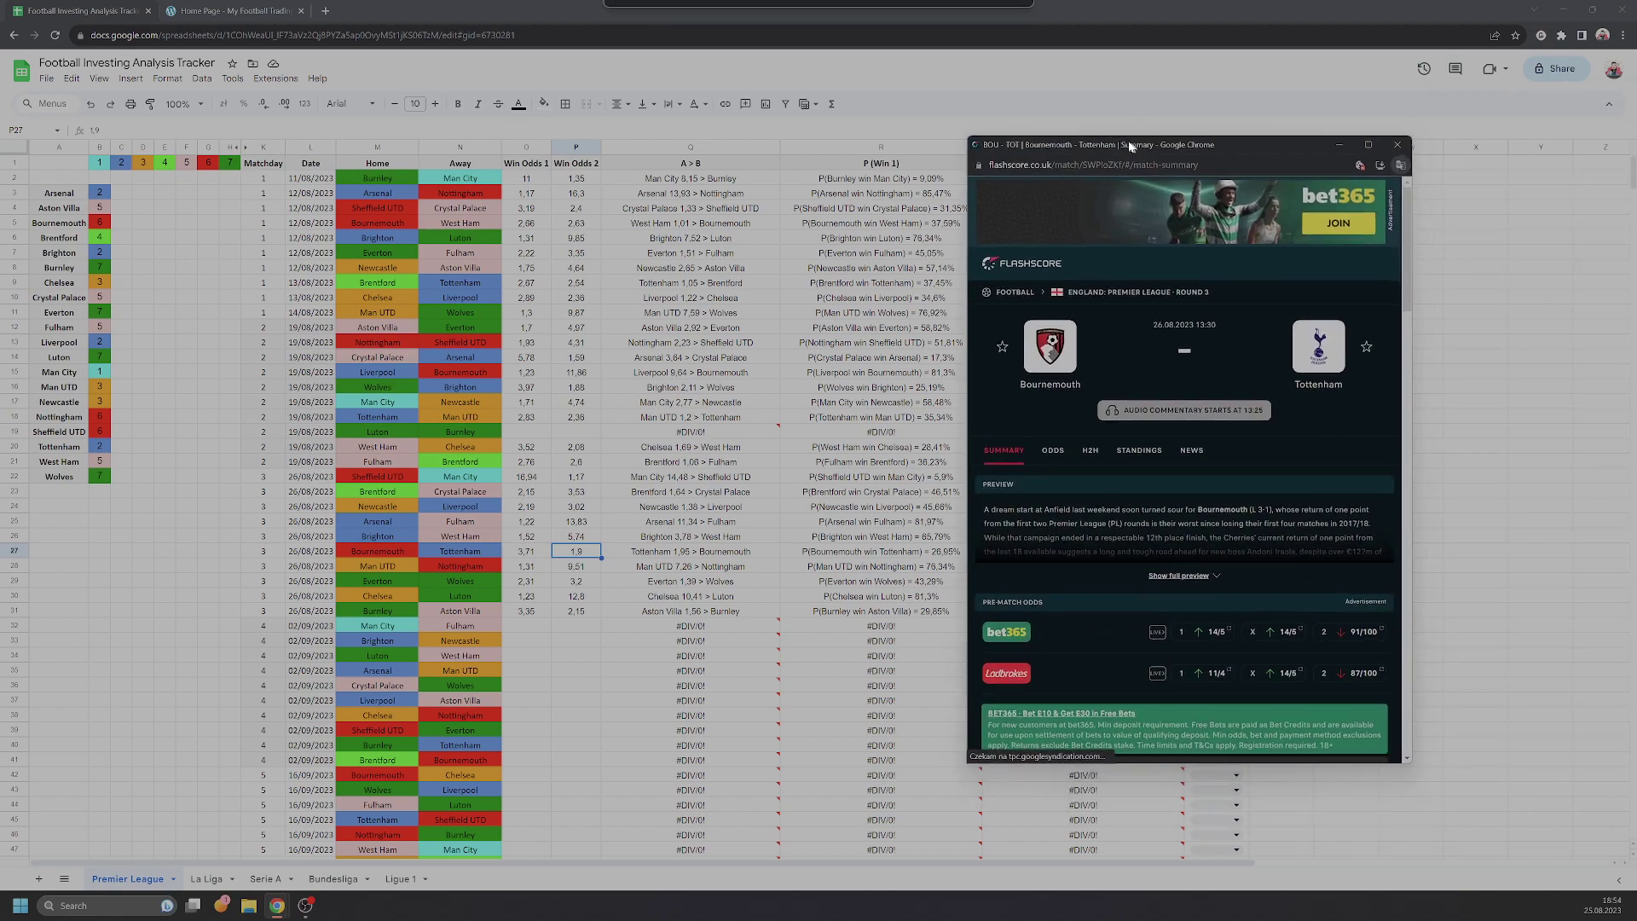
# Scroll through Bournemouth vs Tottenham's H2H and last matches on Flashscore, then close the window.
pyautogui.click(1091, 450)
pyautogui.scroll(-2, 1211, 503)
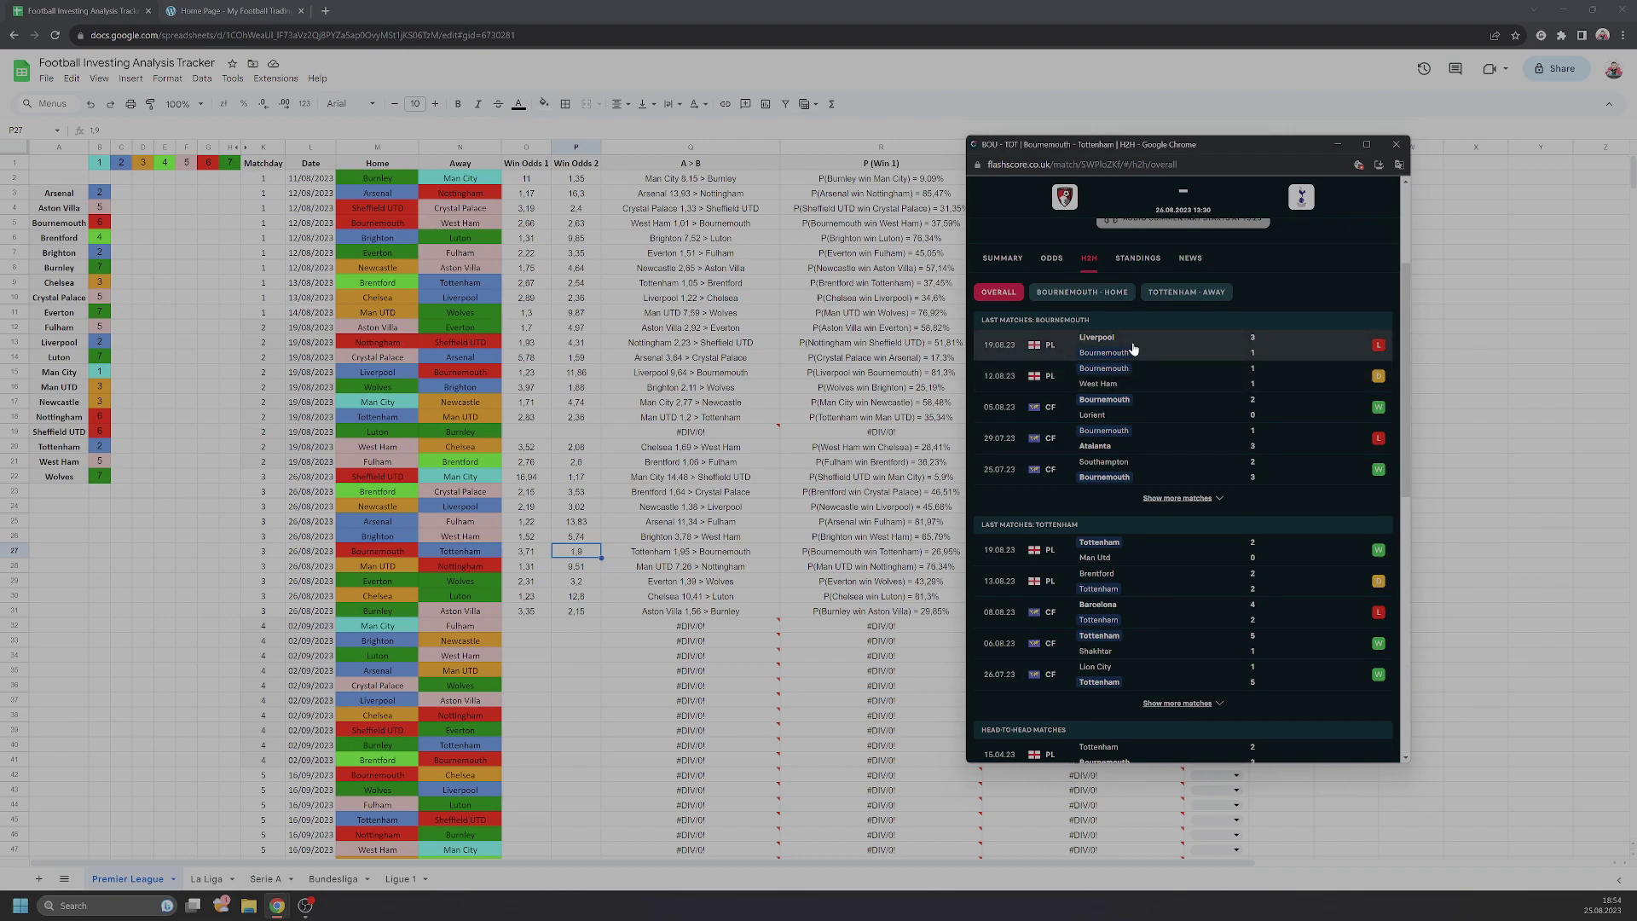
pyautogui.click(1396, 144)
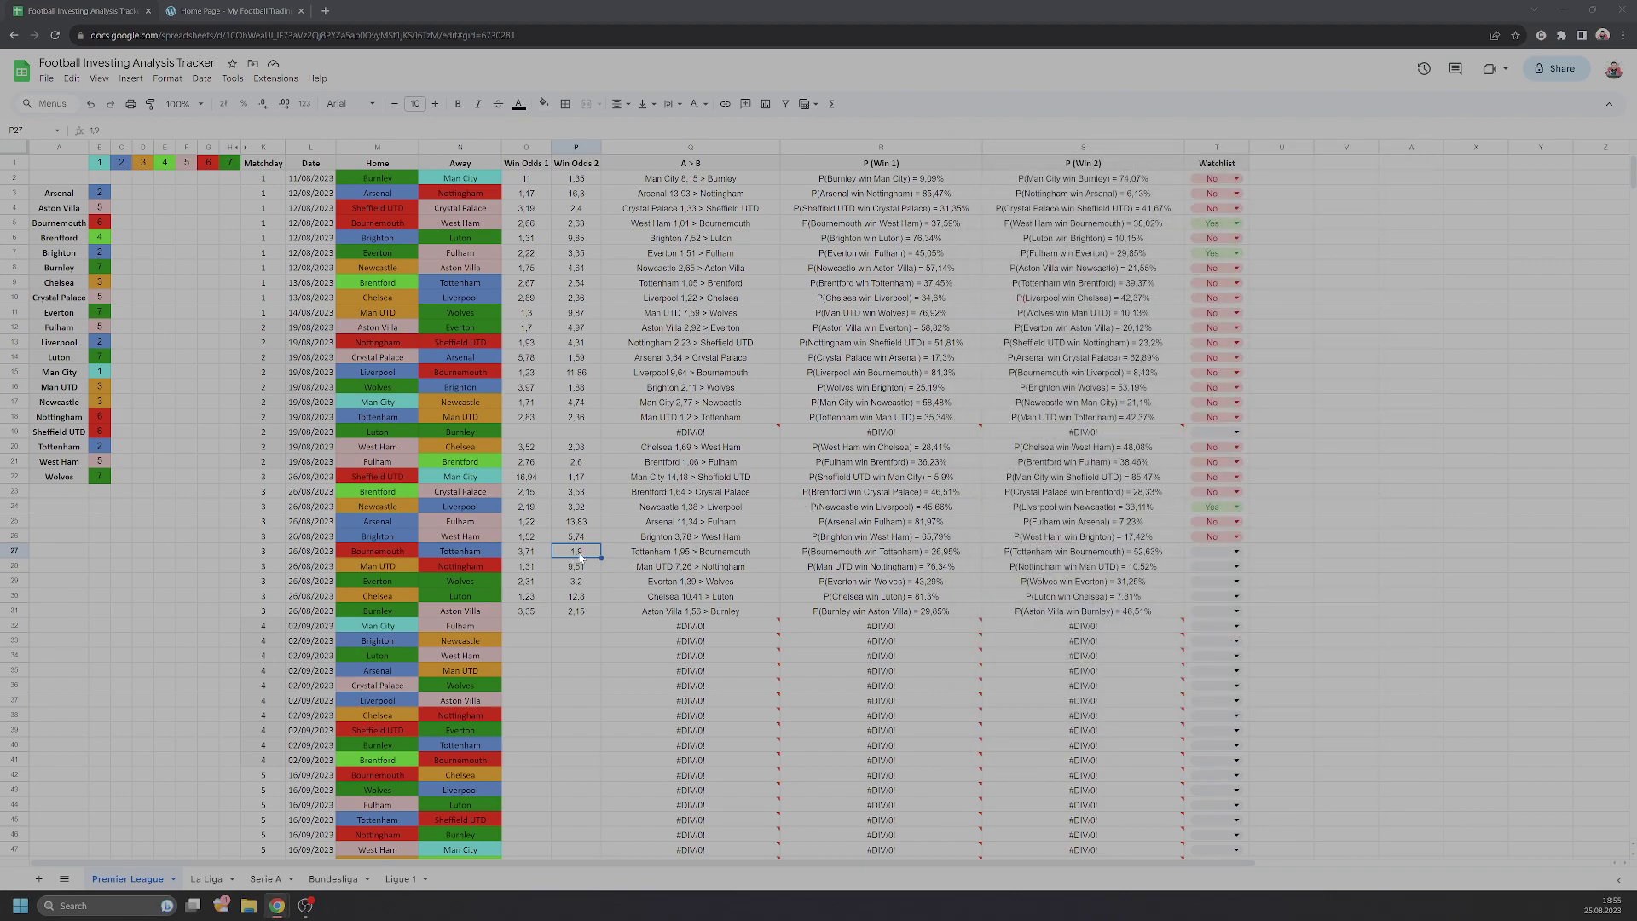
# Choose Yes from the T27 Watchlist dropdown for Bournemouth vs Tottenham.
pyautogui.moveTo(691, 713)
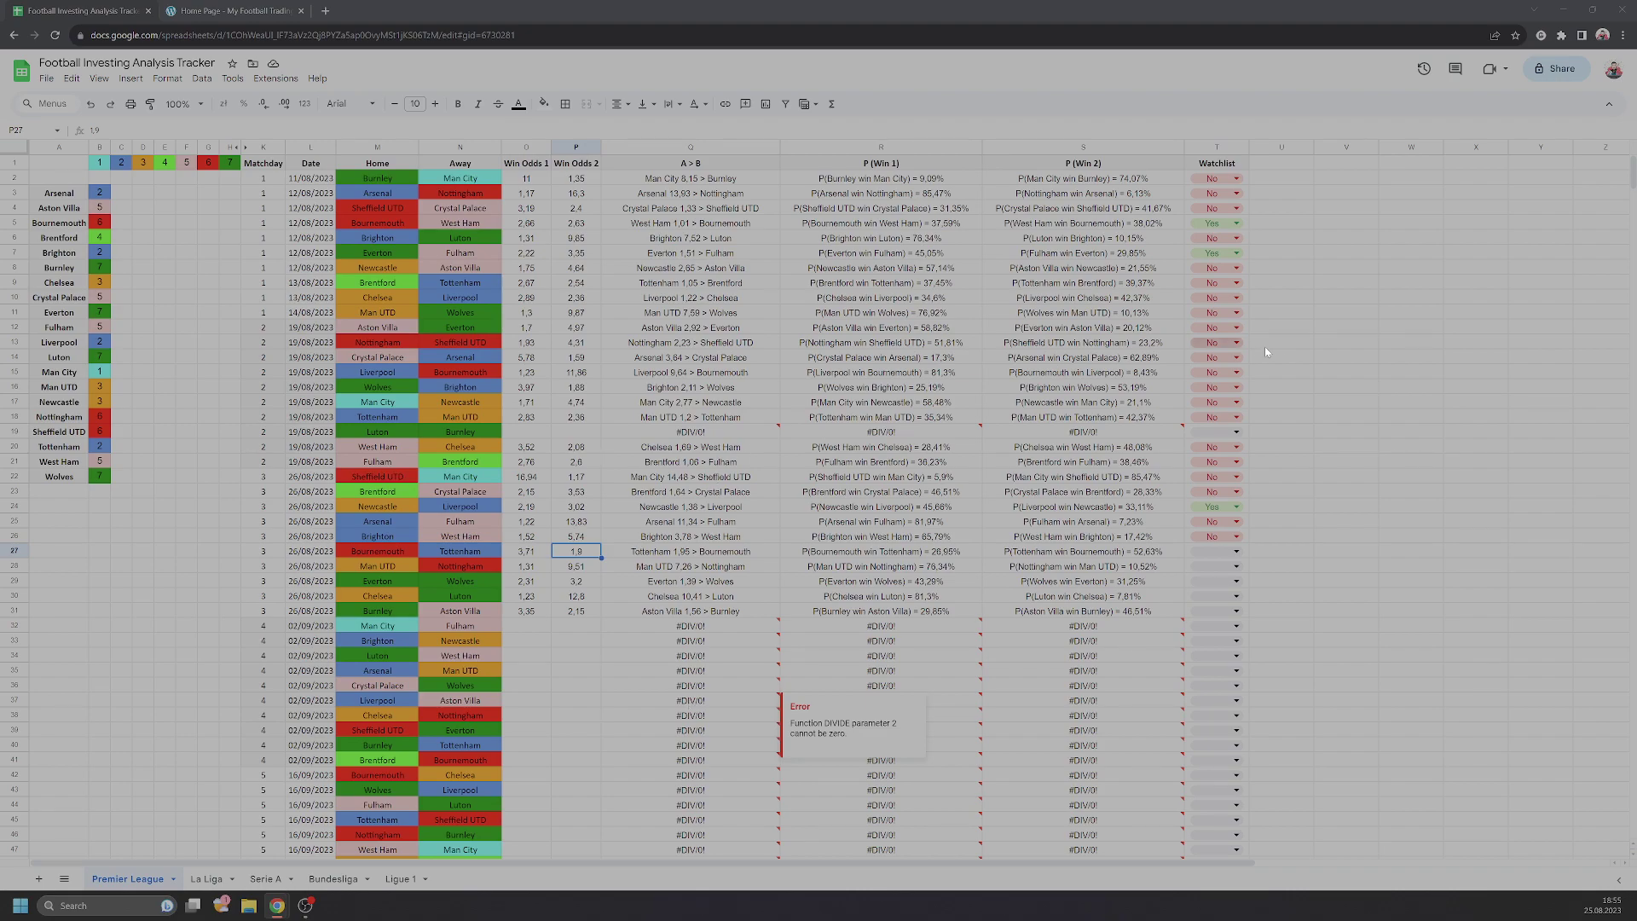
pyautogui.click(1216, 551)
pyautogui.click(1200, 569)
pyautogui.press('Left')
pyautogui.press('Left')
pyautogui.press('Left')
pyautogui.press('Left')
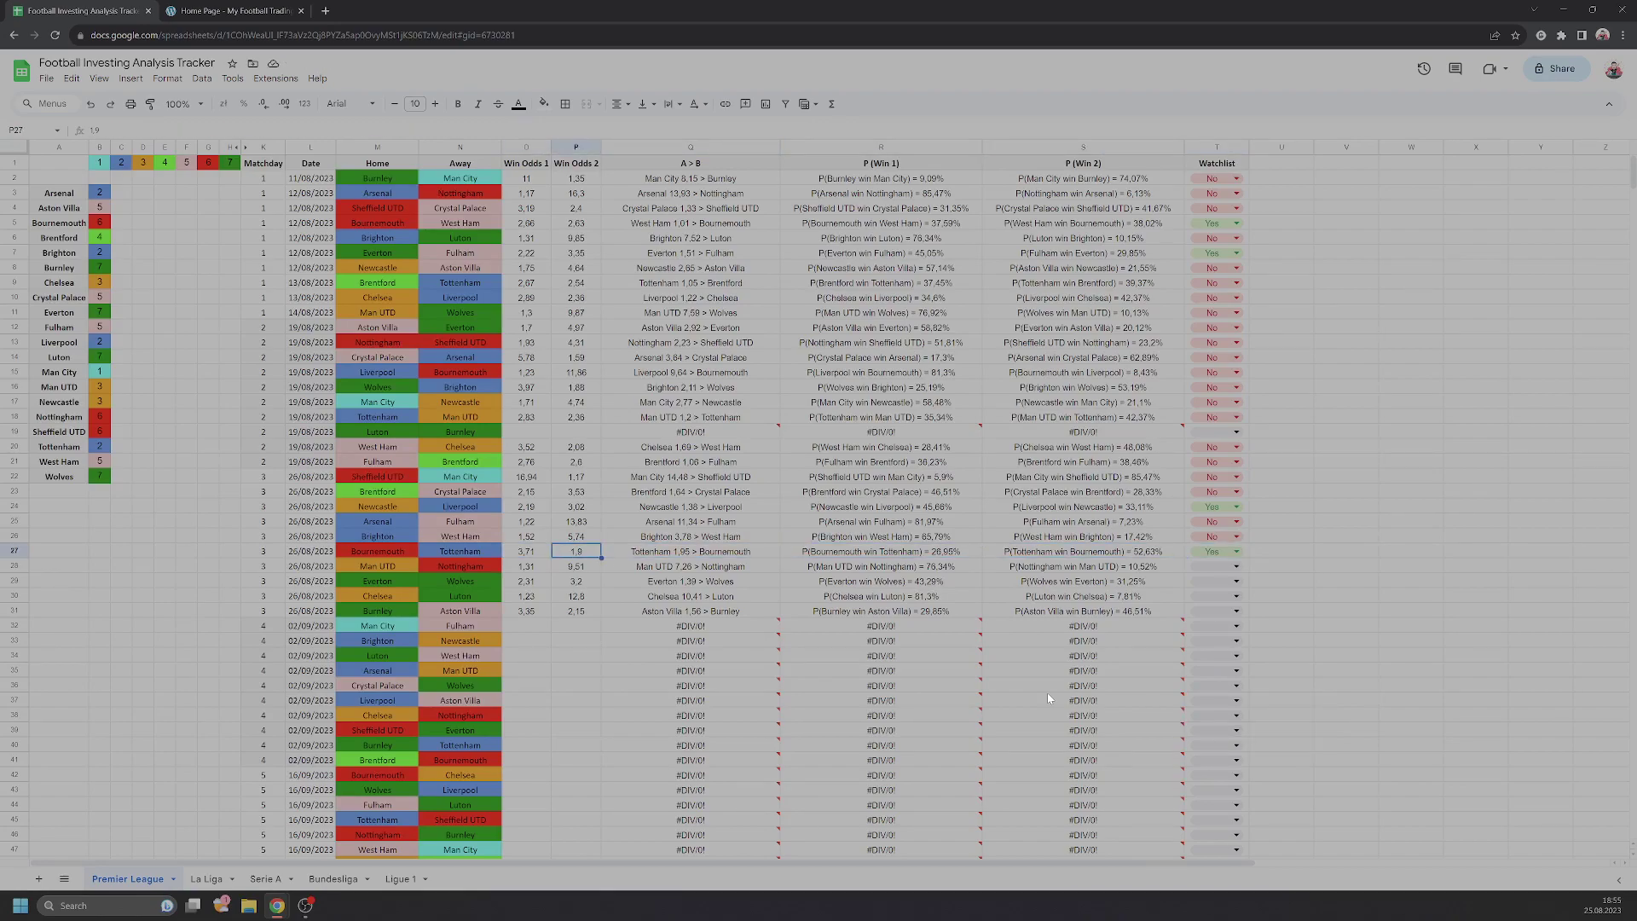
pyautogui.press('Left')
pyautogui.press('Left')
pyautogui.press('Left')
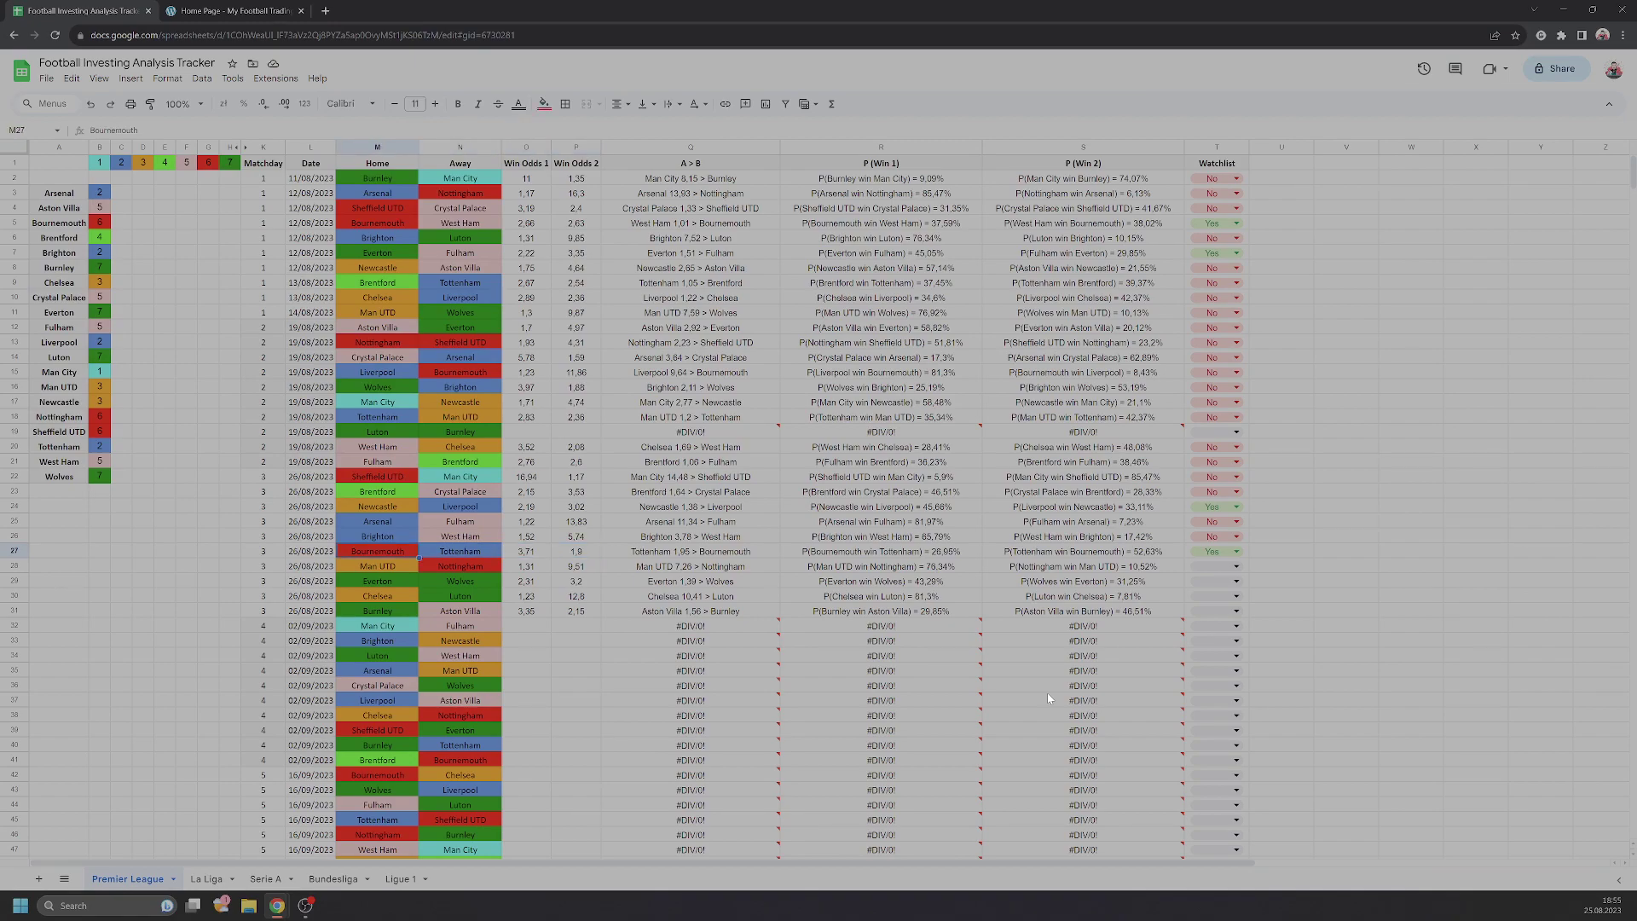
# Check Chelsea vs Luton's teams and odds, then enter No in T30.
pyautogui.press('Down')
pyautogui.press('Down')
pyautogui.press('Down')
pyautogui.press('Right')
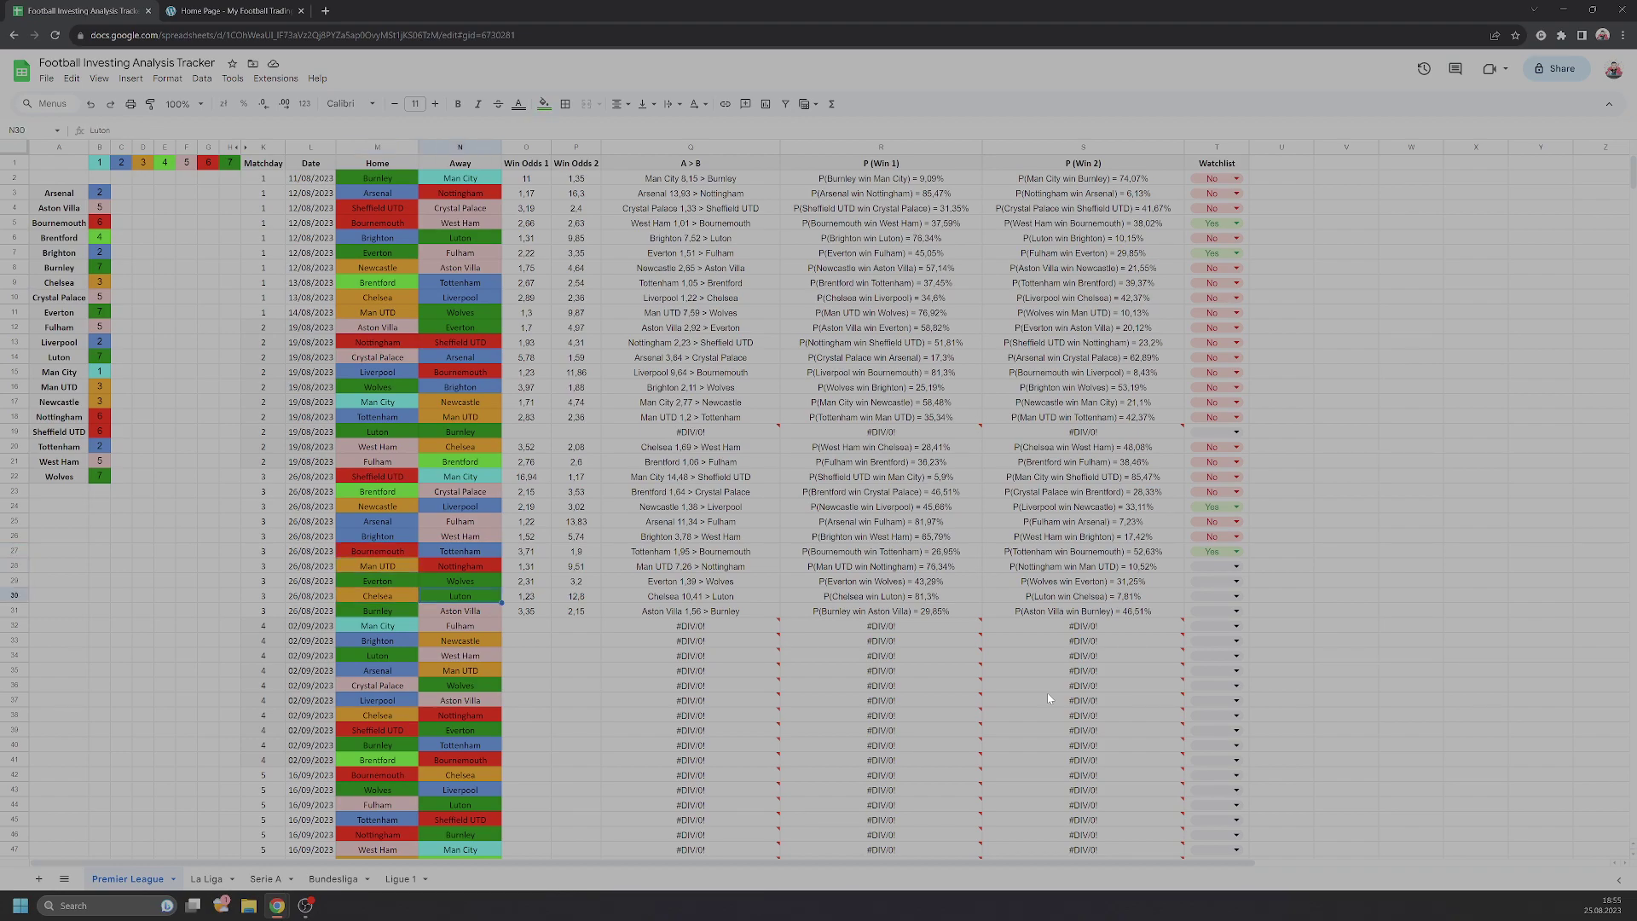
pyautogui.press('Right')
pyautogui.press('Left')
pyautogui.press('Left')
pyautogui.press('Right')
pyautogui.press('Right')
pyautogui.press('Right')
pyautogui.press('Right')
pyautogui.press('Right')
pyautogui.press('Right')
pyautogui.press('Right')
pyautogui.write('No')
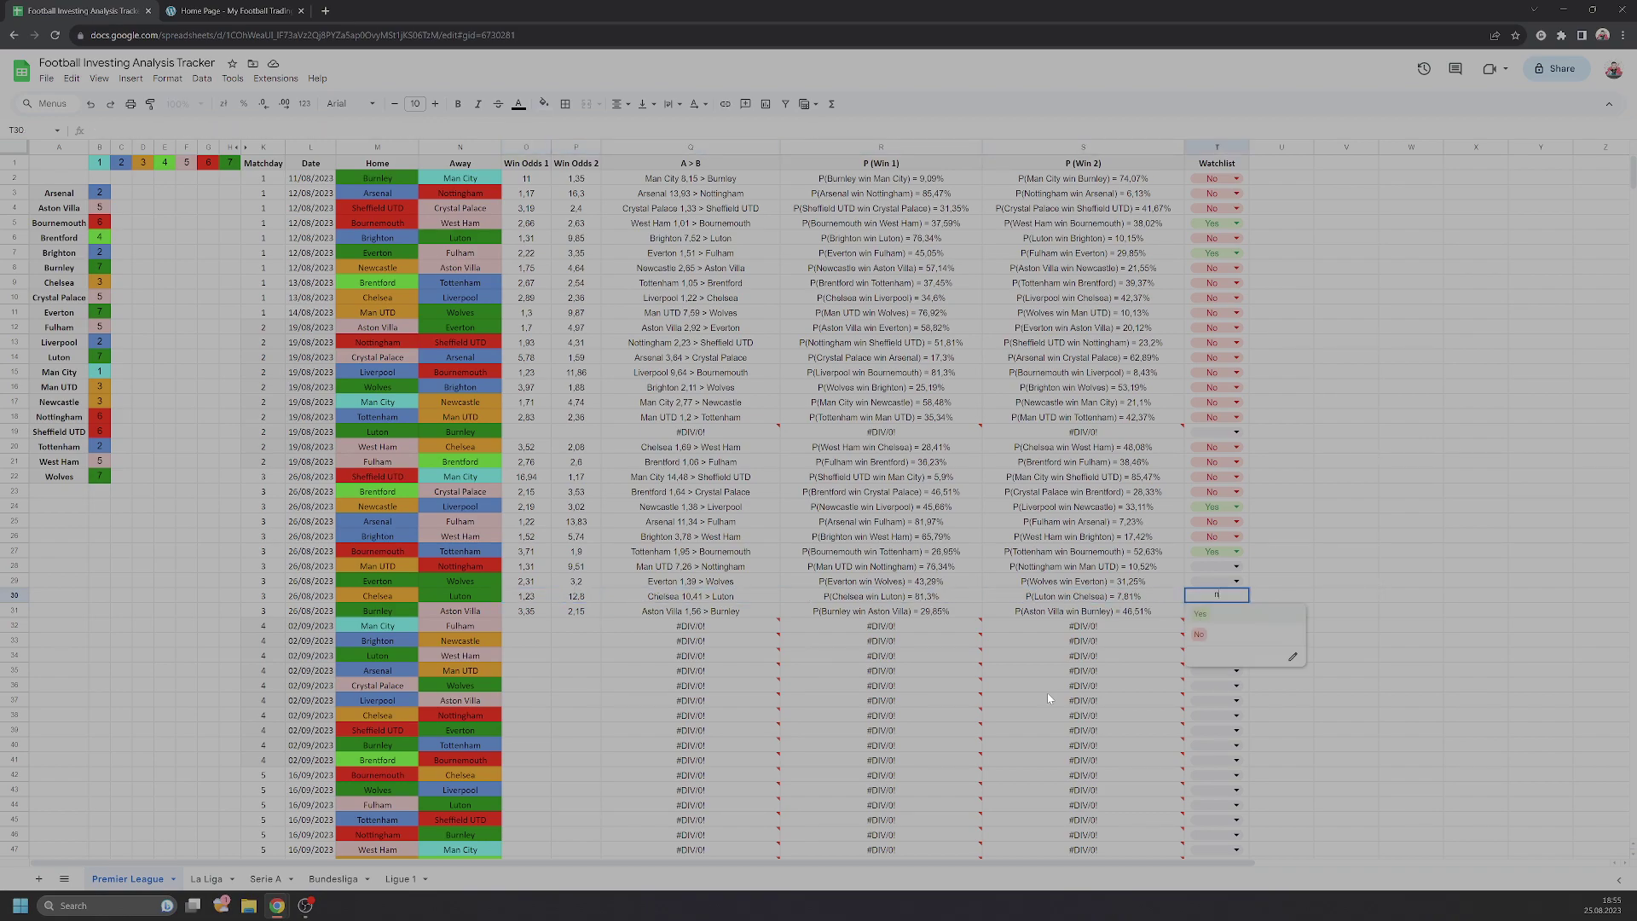
pyautogui.press('Return')
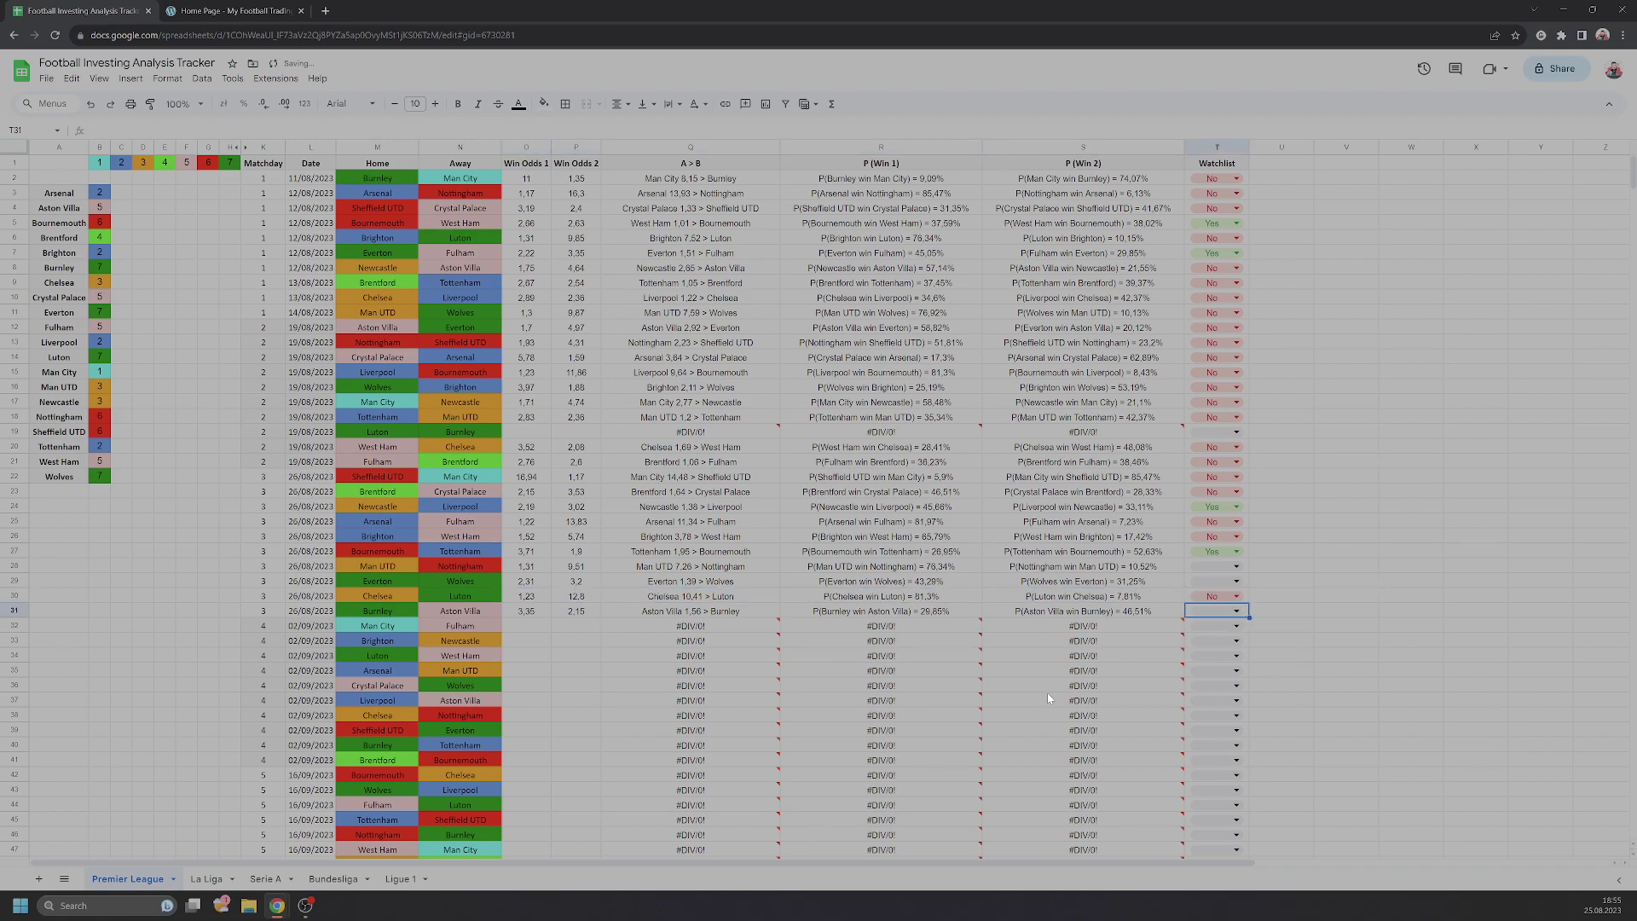
# Enter No in T28 for the Man UTD vs Nottingham match.
pyautogui.press('Up')
pyautogui.press('Up')
pyautogui.press('Left')
pyautogui.press('Left')
pyautogui.press('Right')
pyautogui.press('Right')
pyautogui.press('Up')
pyautogui.write('No')
pyautogui.press('Return')
pyautogui.press('Left')
pyautogui.press('Left')
pyautogui.press('Left')
pyautogui.press('Left')
pyautogui.press('Left')
pyautogui.press('Left')
pyautogui.press('Left')
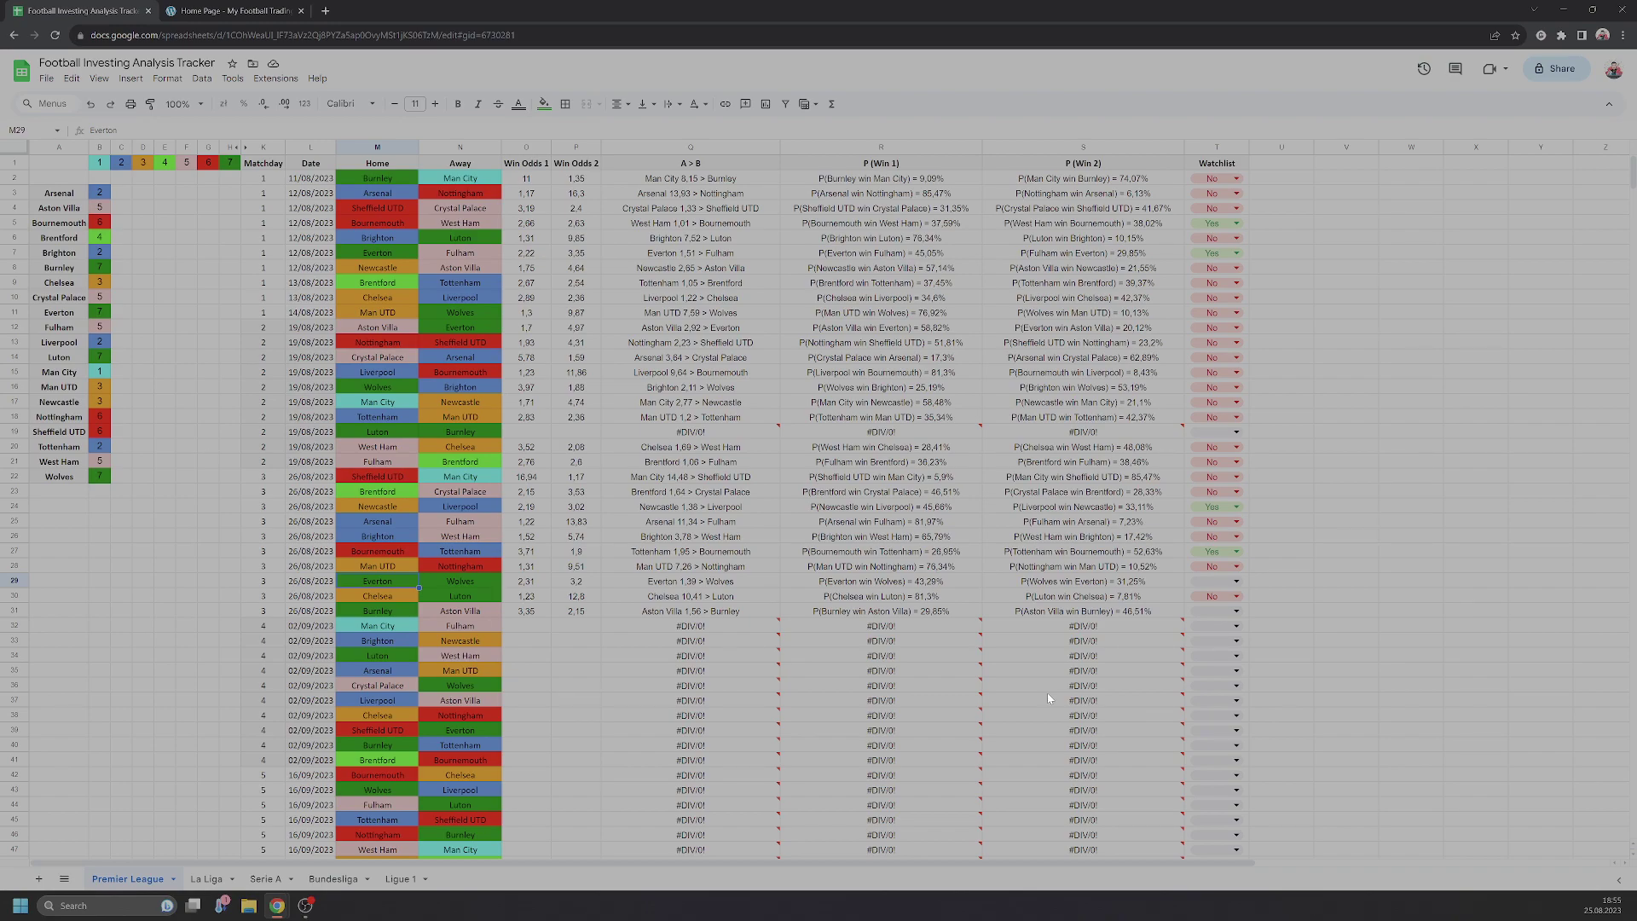
# Review Everton vs Wolves's odds (Everton 2,31) and win probabilities, browsing nearby matchday-3 rows.
pyautogui.press('Right')
pyautogui.press('Right')
pyautogui.press('Right')
pyautogui.press('Left')
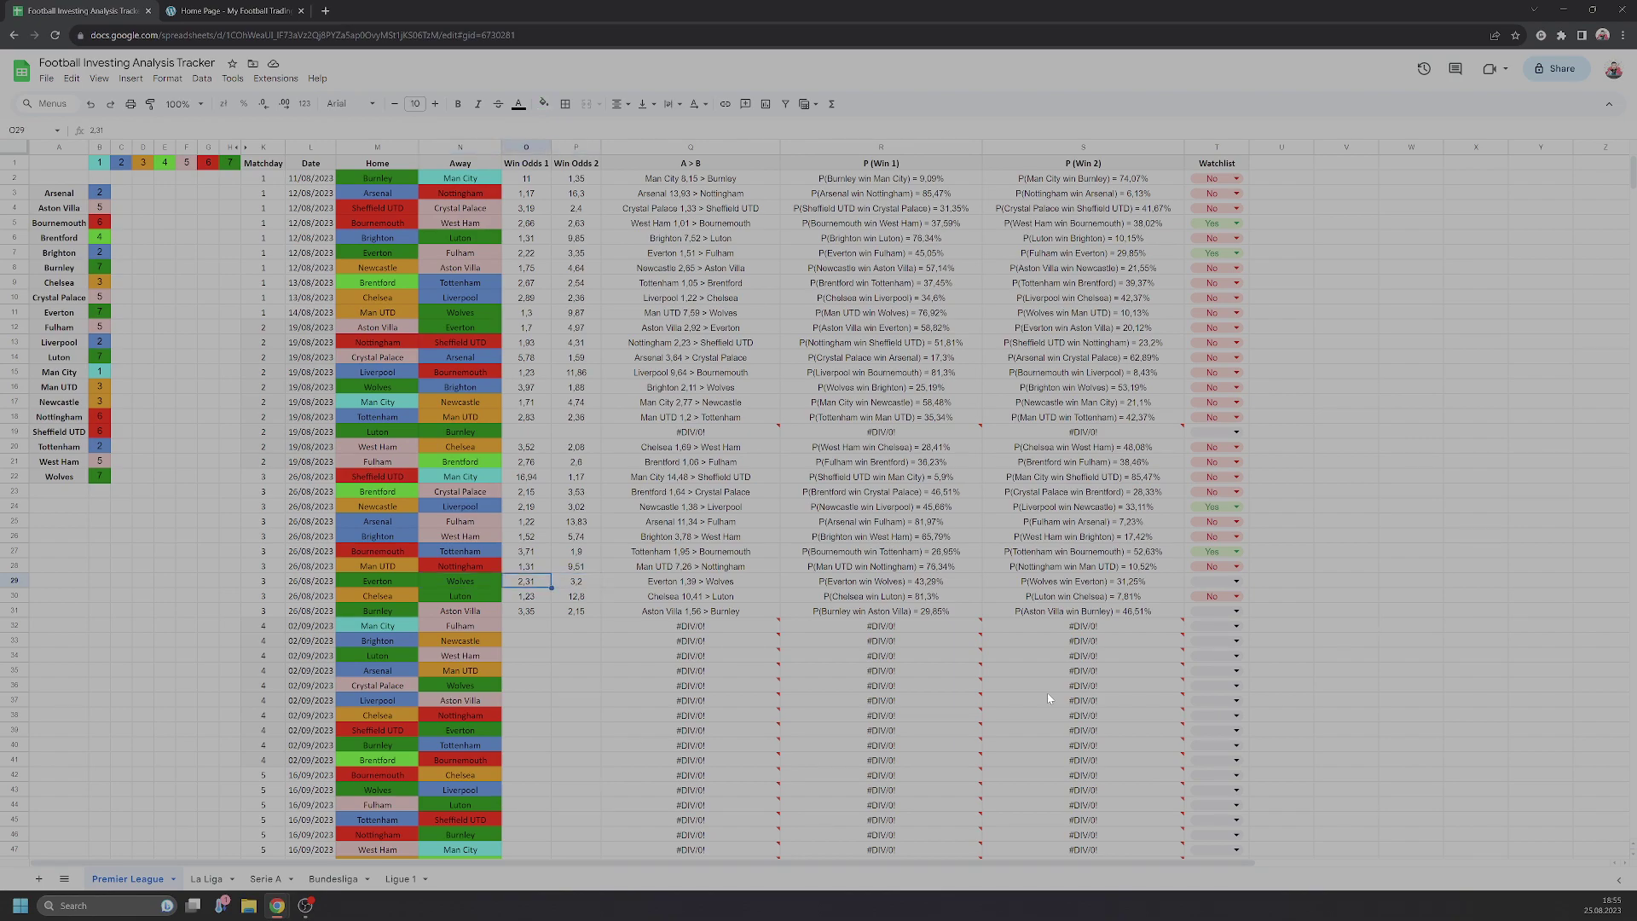
pyautogui.press('Right')
pyautogui.press('Right')
pyautogui.press('Right')
pyautogui.press('Right')
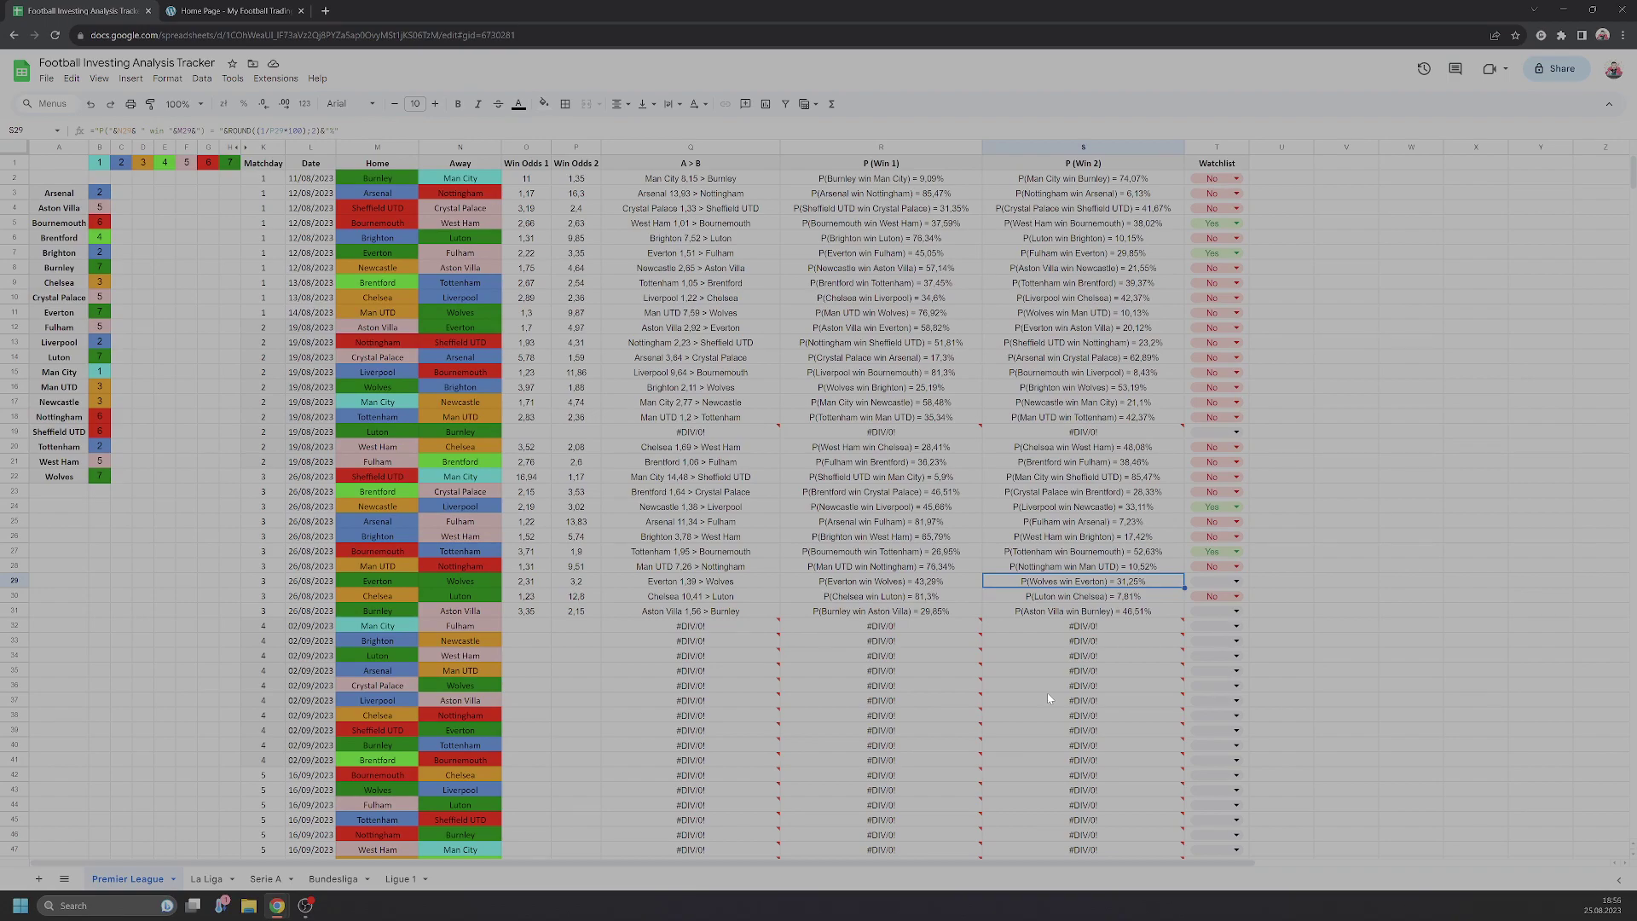
pyautogui.press('Right')
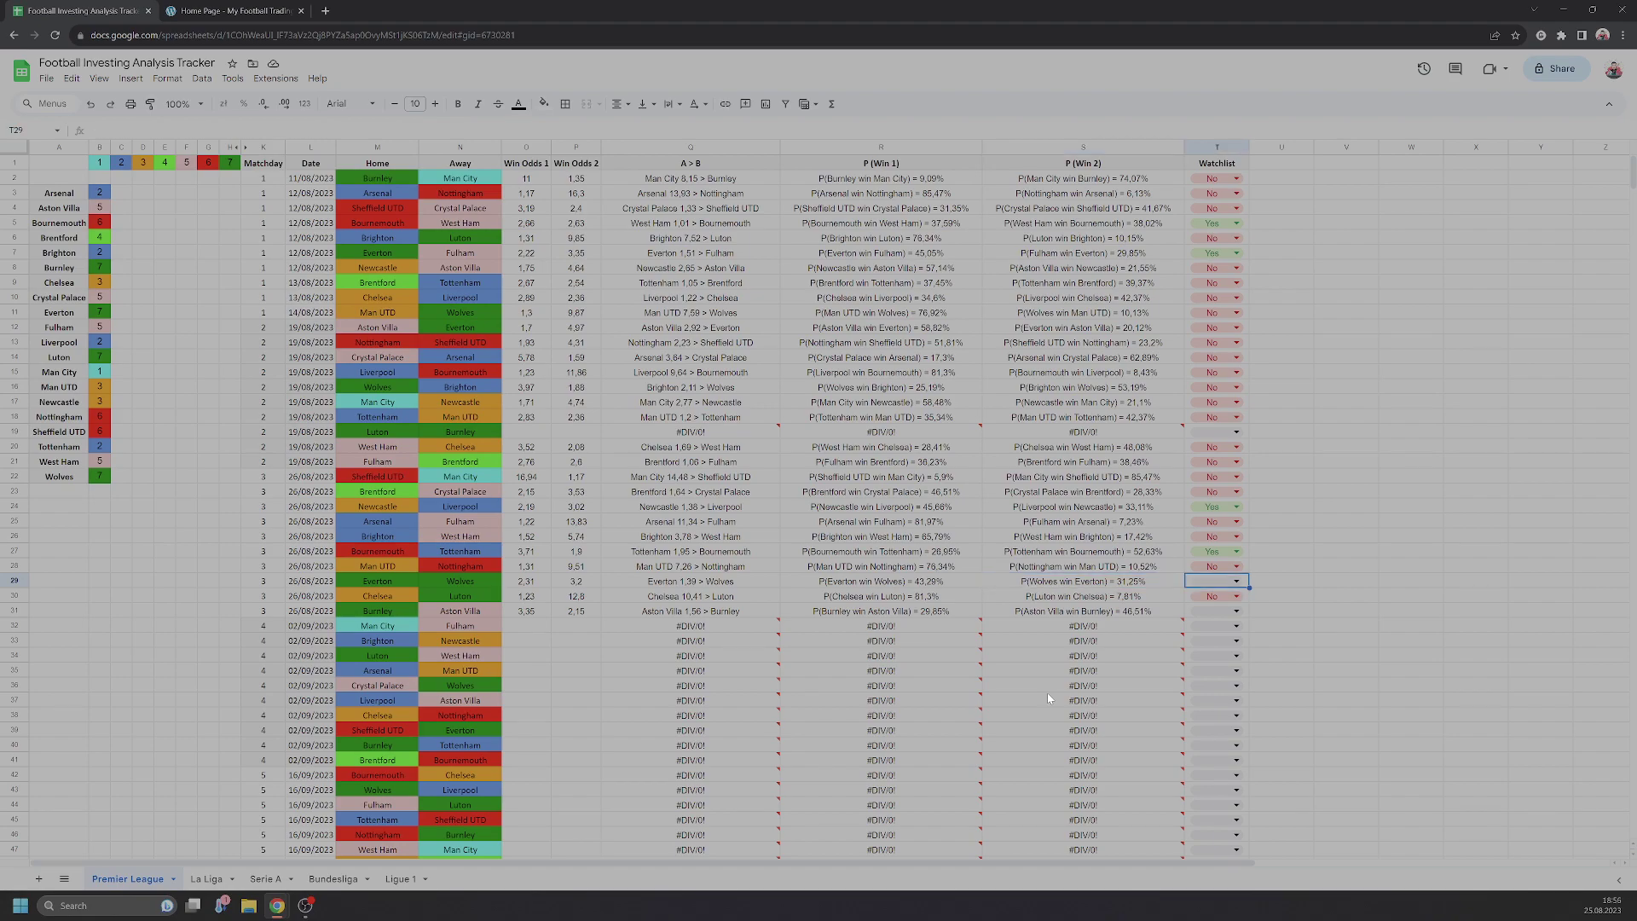
pyautogui.press('Left')
pyautogui.press('Left')
pyautogui.press('Left')
pyautogui.press('Left')
pyautogui.press('Left')
pyautogui.press('Left')
pyautogui.press('Left')
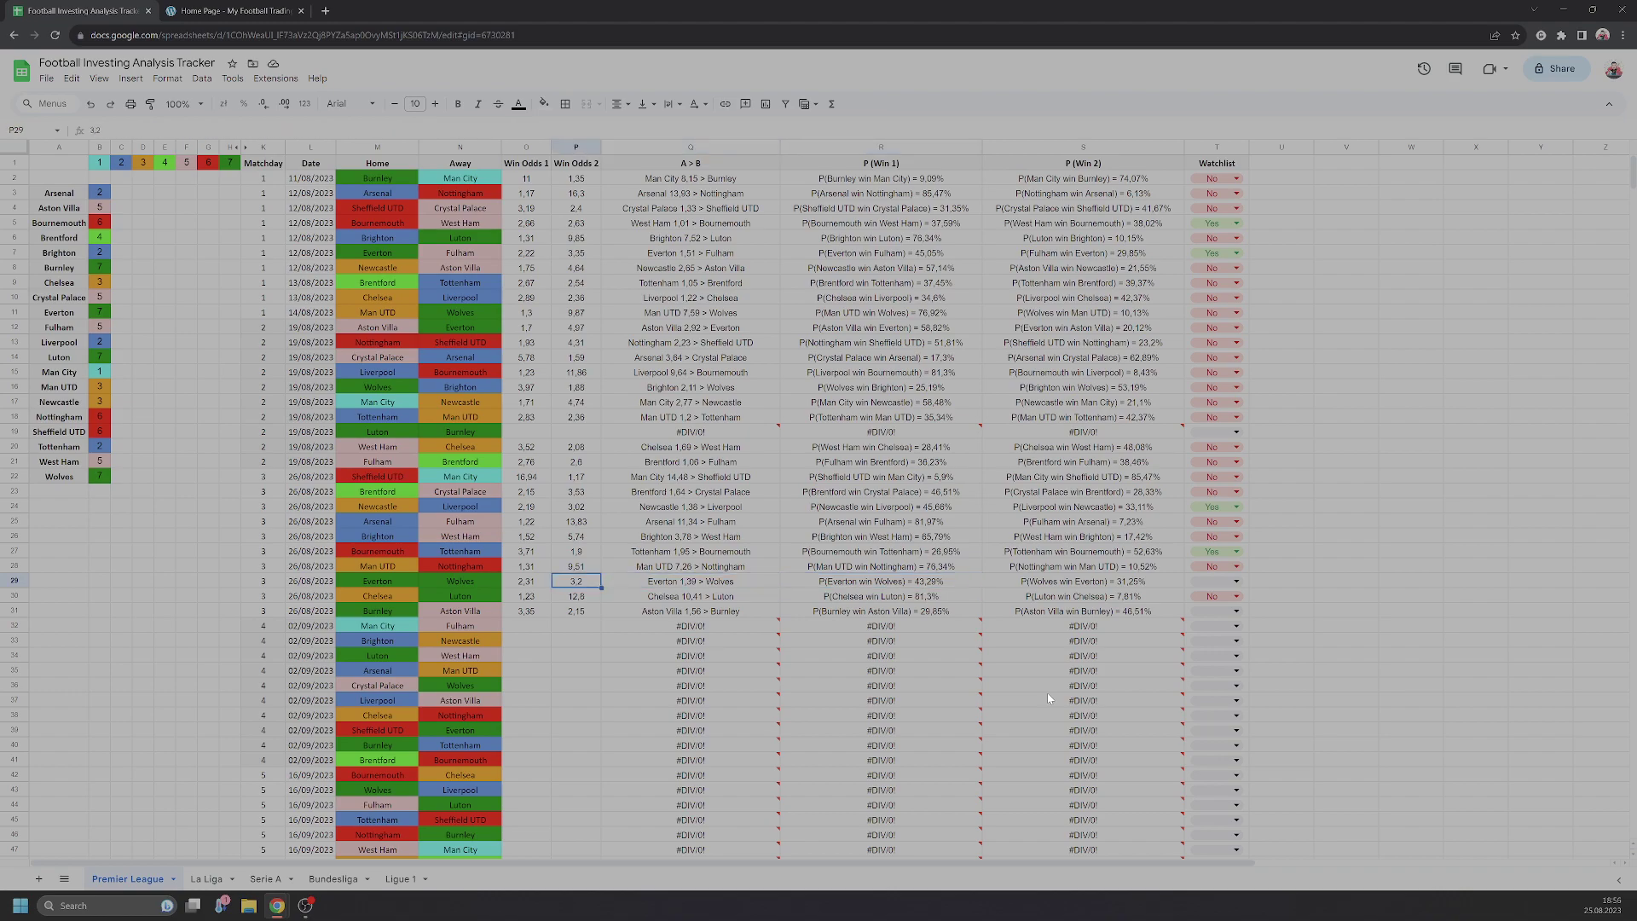
pyautogui.press('Left')
pyautogui.press('Left')
pyautogui.press('Left')
pyautogui.press('Left')
pyautogui.press('Up')
pyautogui.press('Up')
pyautogui.press('Up')
pyautogui.press('Right')
pyautogui.press('Up')
pyautogui.press('Up')
pyautogui.press('Up')
pyautogui.press('Up')
pyautogui.press('Up')
pyautogui.press('Up')
pyautogui.press('Up')
pyautogui.press('Up')
pyautogui.press('Up')
pyautogui.press('Up')
pyautogui.press('Down')
pyautogui.press('Down')
pyautogui.press('Down')
pyautogui.press('Down')
pyautogui.press('Down')
pyautogui.press('Down')
pyautogui.press('Down')
pyautogui.press('Down')
pyautogui.press('Down')
pyautogui.press('Down')
pyautogui.press('Down')
pyautogui.press('Down')
pyautogui.press('Down')
pyautogui.press('Down')
pyautogui.press('Down')
pyautogui.press('Down')
pyautogui.press('Up')
pyautogui.press('Up')
pyautogui.press('Up')
pyautogui.press('Right')
pyautogui.press('Right')
pyautogui.press('Right')
pyautogui.press('Right')
pyautogui.press('Right')
pyautogui.press('Right')
pyautogui.press('Right')
pyautogui.press('Right')
pyautogui.press('Right')
# Enter No in the T29 Watchlist cell for Everton vs Wolves.
pyautogui.press('Right')
# Move to Burnley vs Aston Villa and check Aston Villa's 2,15 win odds and win probability.
pyautogui.press('Left')
pyautogui.press('Left')
pyautogui.press('Right')
pyautogui.press('Right')
pyautogui.write('No')
pyautogui.press('Return')
pyautogui.press('Down')
pyautogui.press('Left')
pyautogui.press('Left')
pyautogui.press('Left')
pyautogui.press('Left')
pyautogui.press('Left')
pyautogui.press('Left')
pyautogui.press('Left')
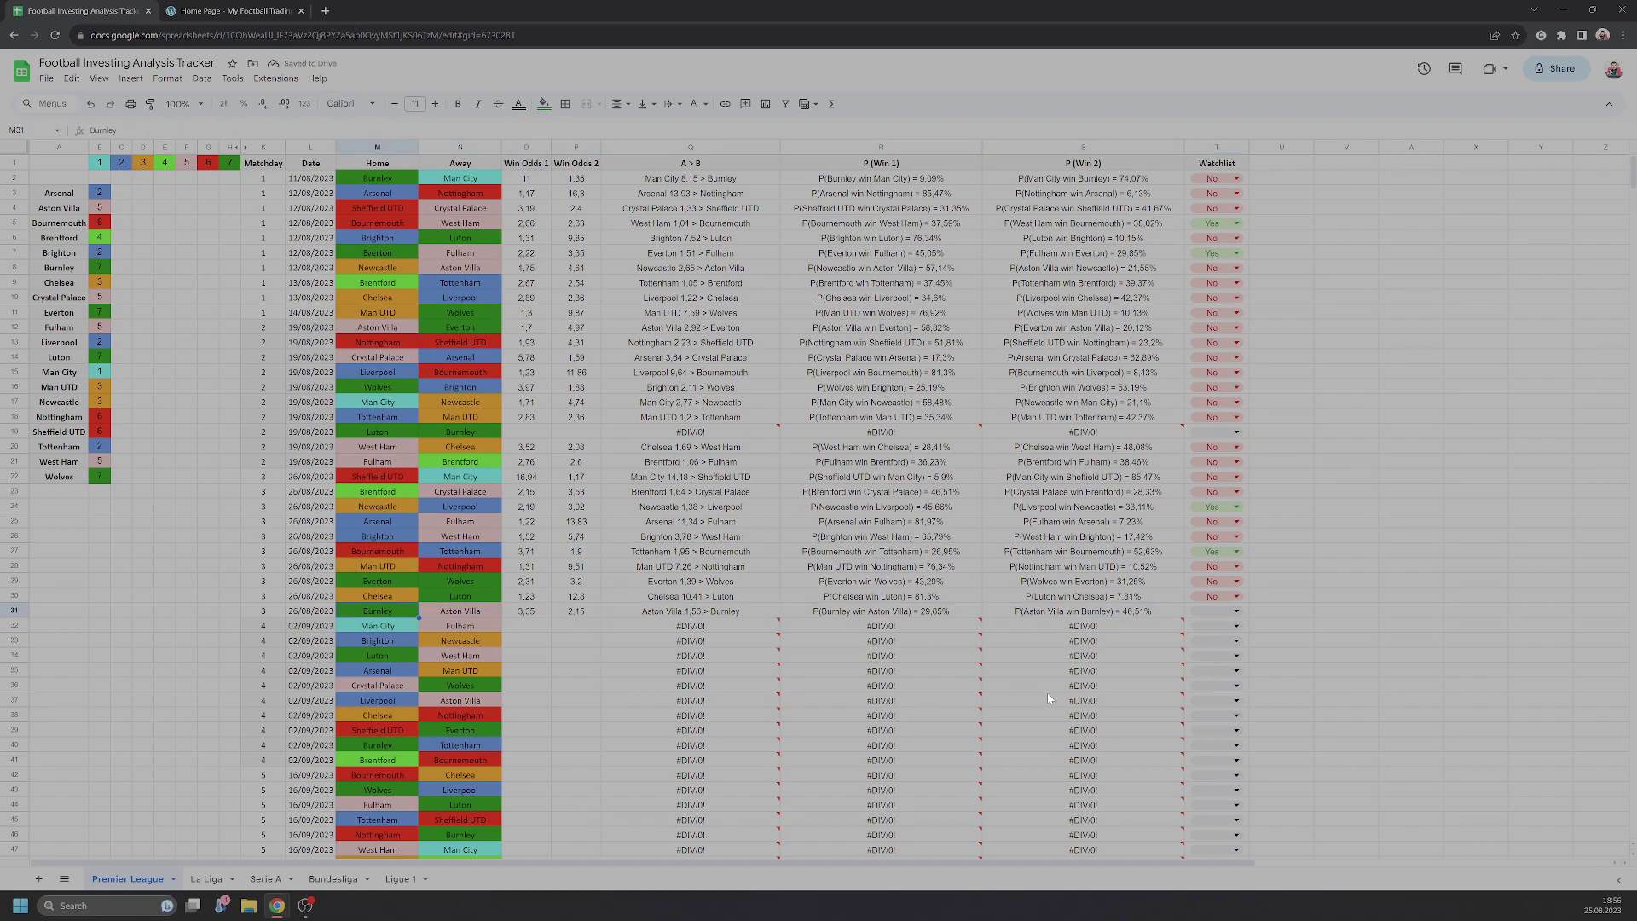
pyautogui.press('Right')
pyautogui.press('Left')
pyautogui.press('Right')
pyautogui.press('Right')
pyautogui.press('Right')
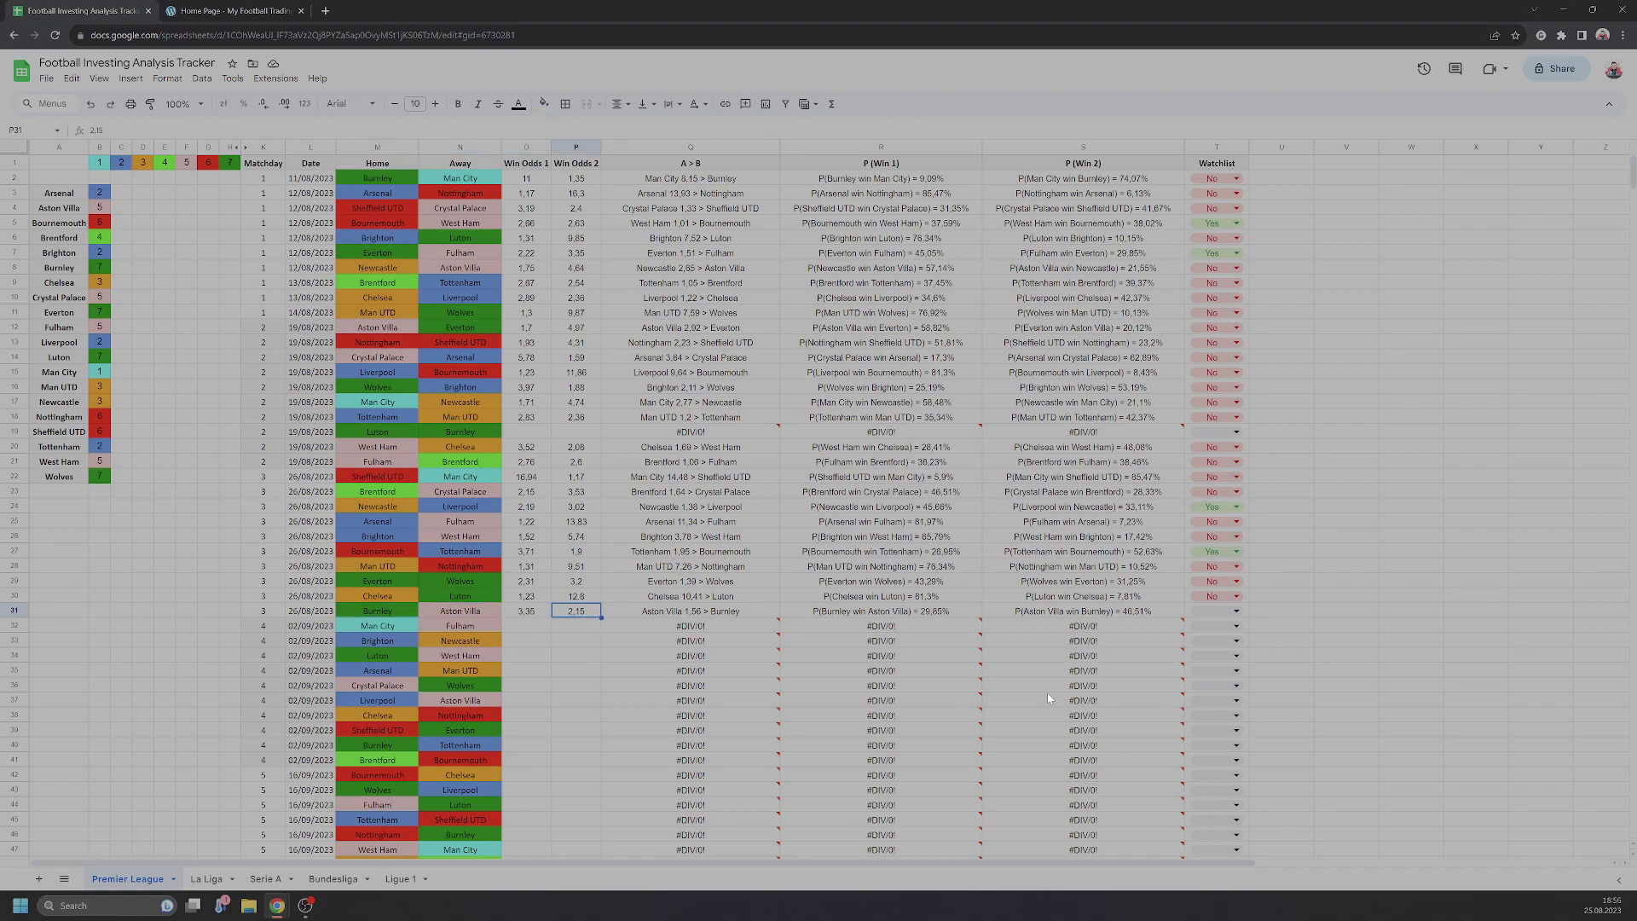
pyautogui.press('Right')
pyautogui.press('Right')
pyautogui.press('Right')
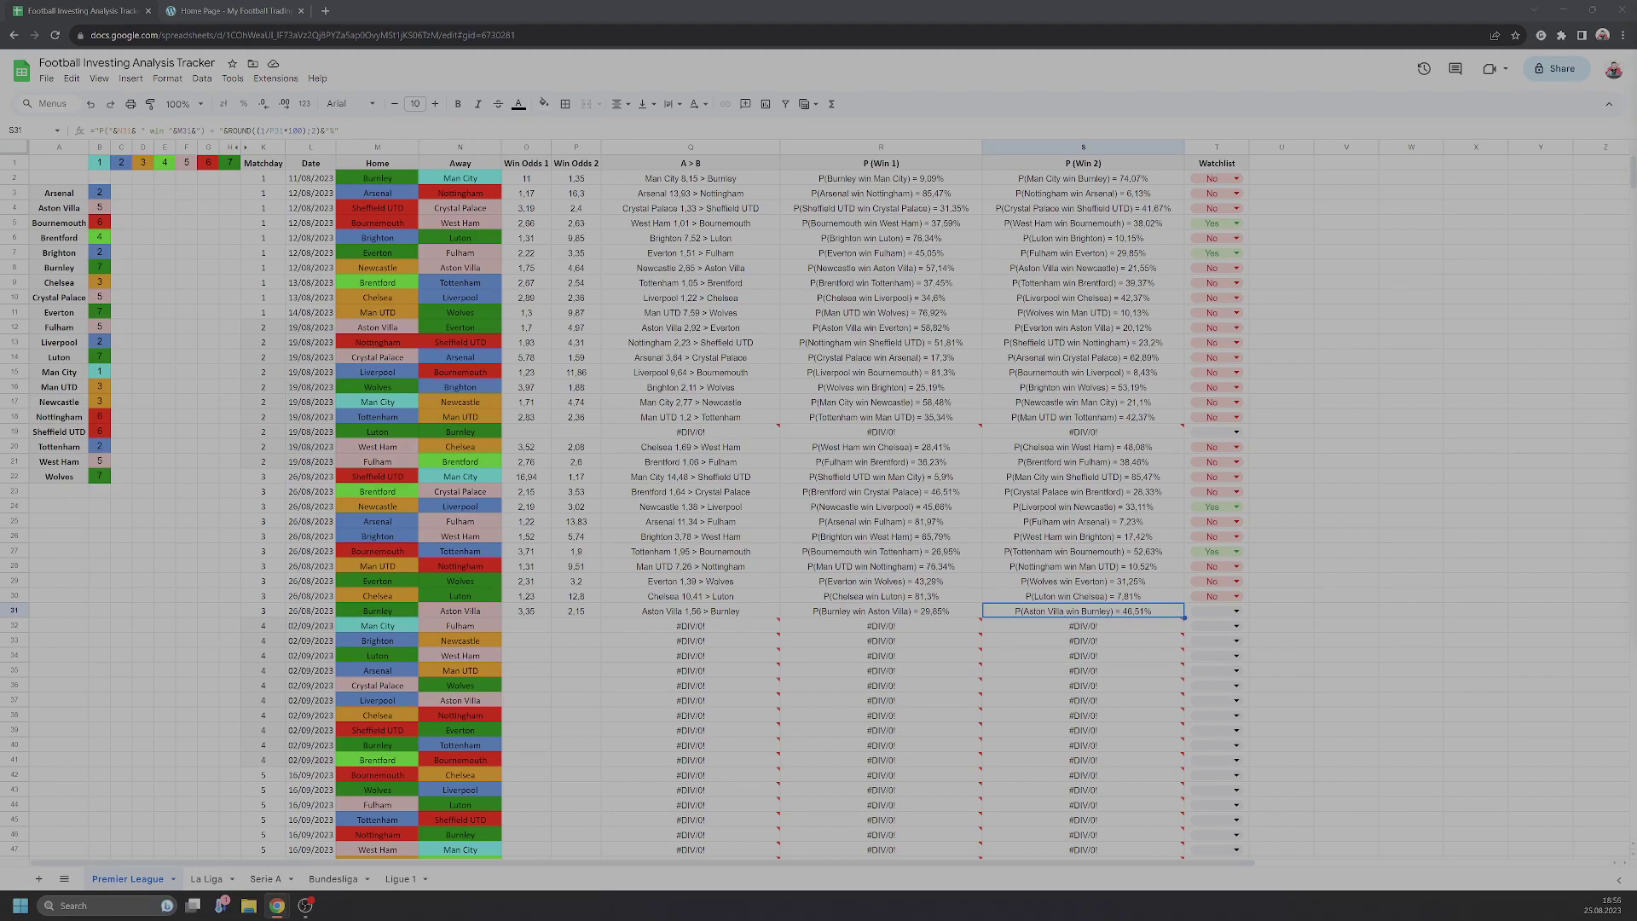
# Scroll through Burnley vs Aston Villa's H2H and last matches on Flashscore, then close the popup.
pyautogui.click(1112, 416)
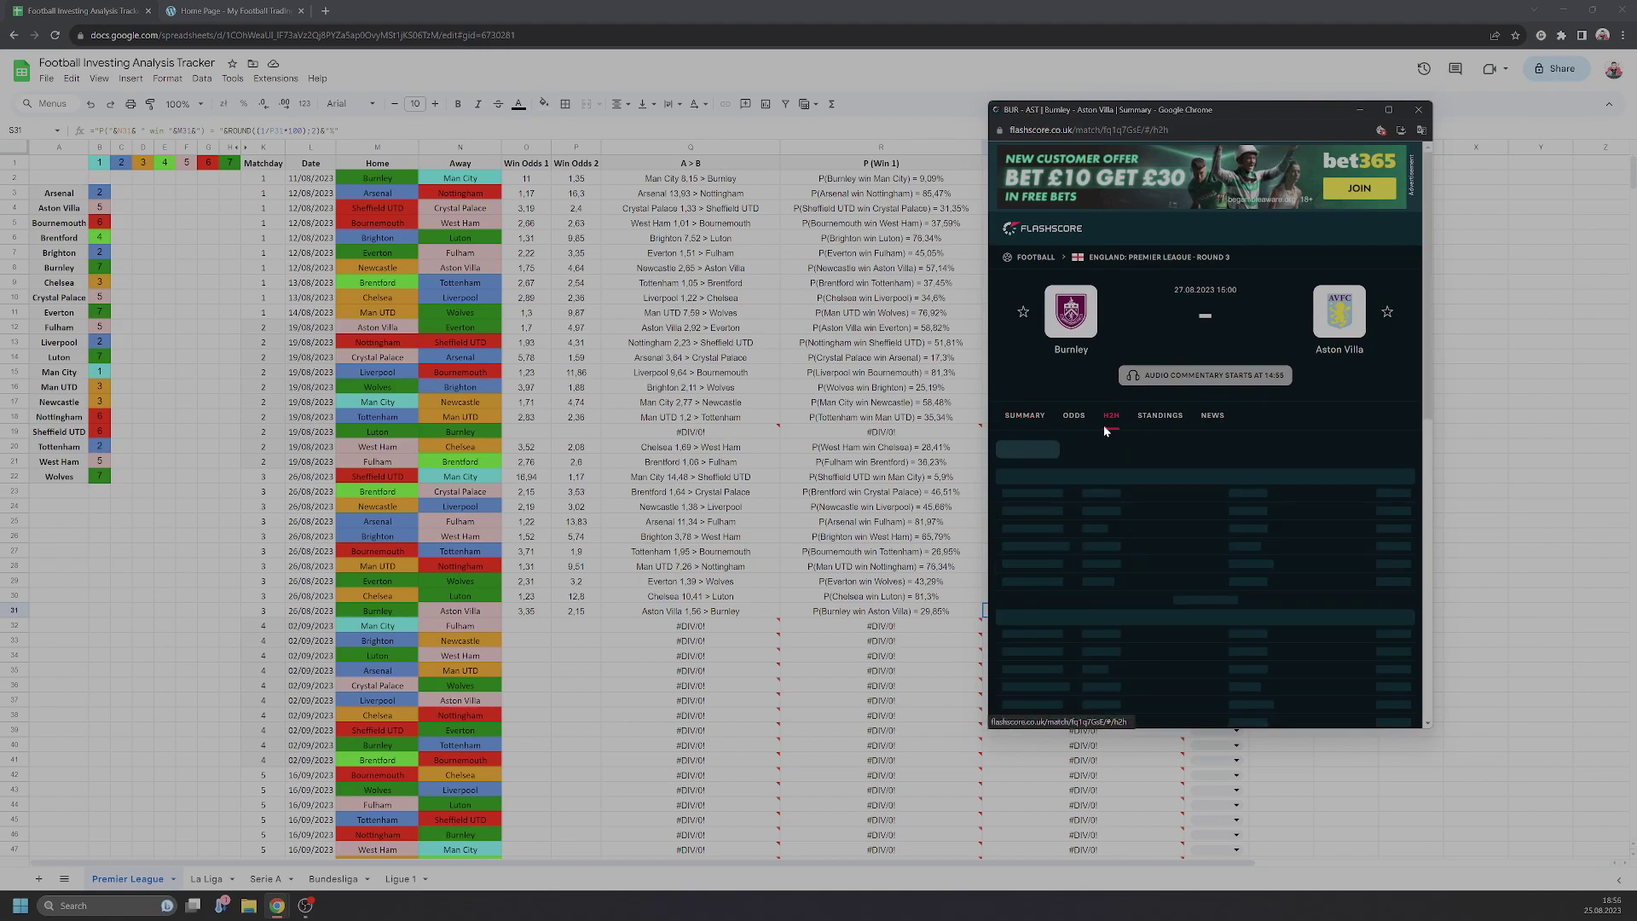
pyautogui.scroll(-2, 1102, 457)
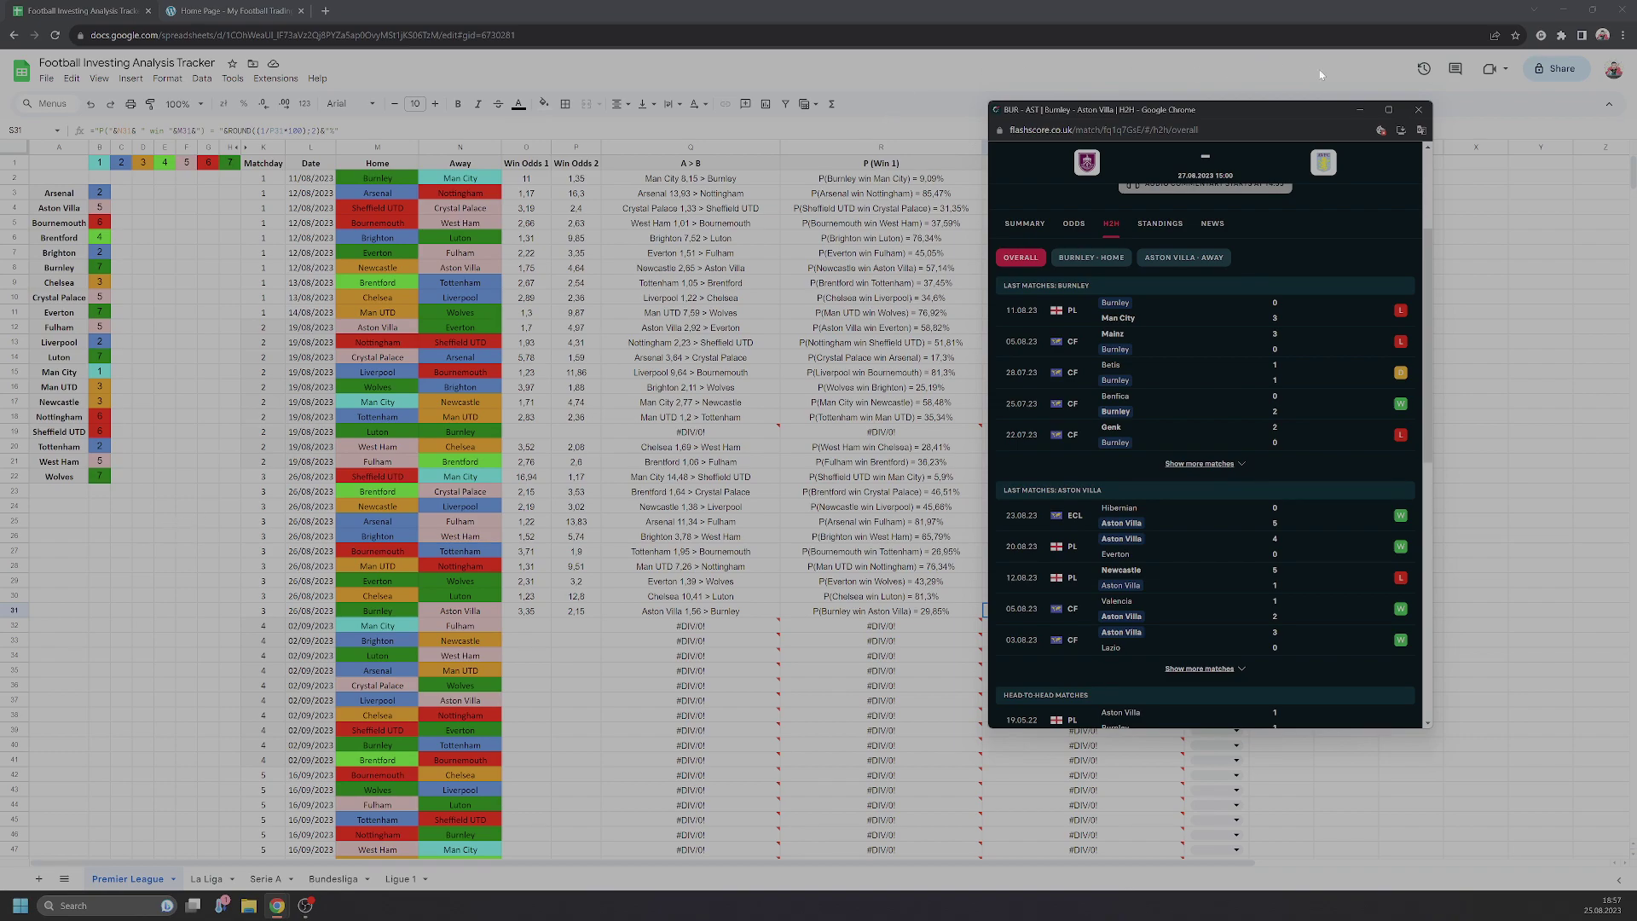
pyautogui.click(1418, 109)
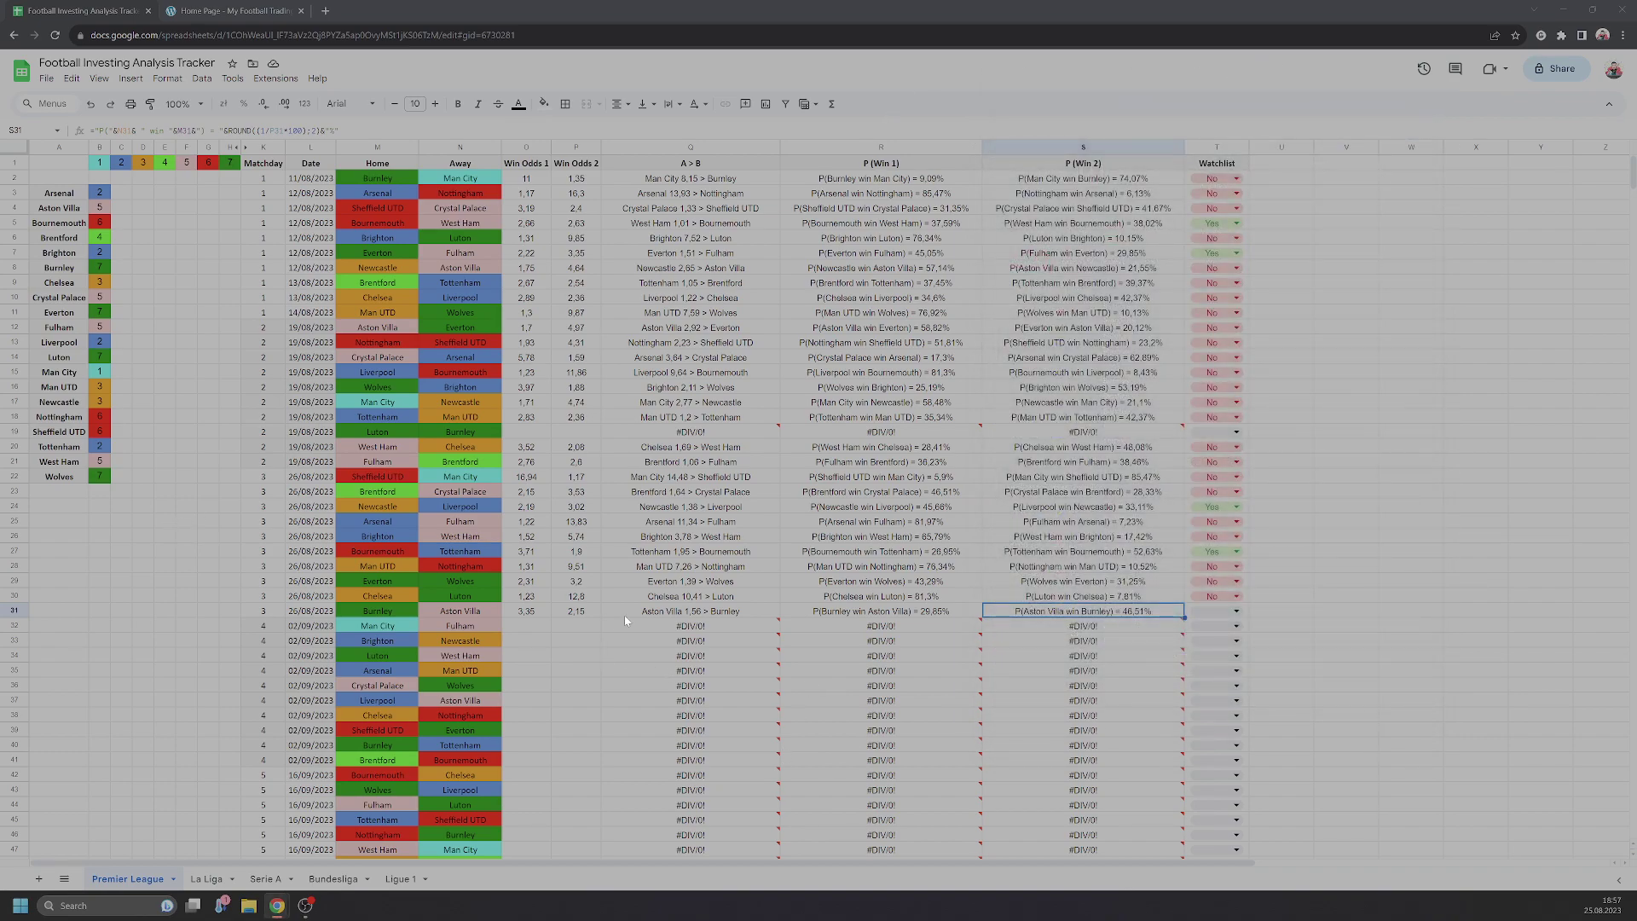
# Set the watchlist dropdown in T31 to No for Burnley vs Aston Villa.
pyautogui.moveTo(682, 653)
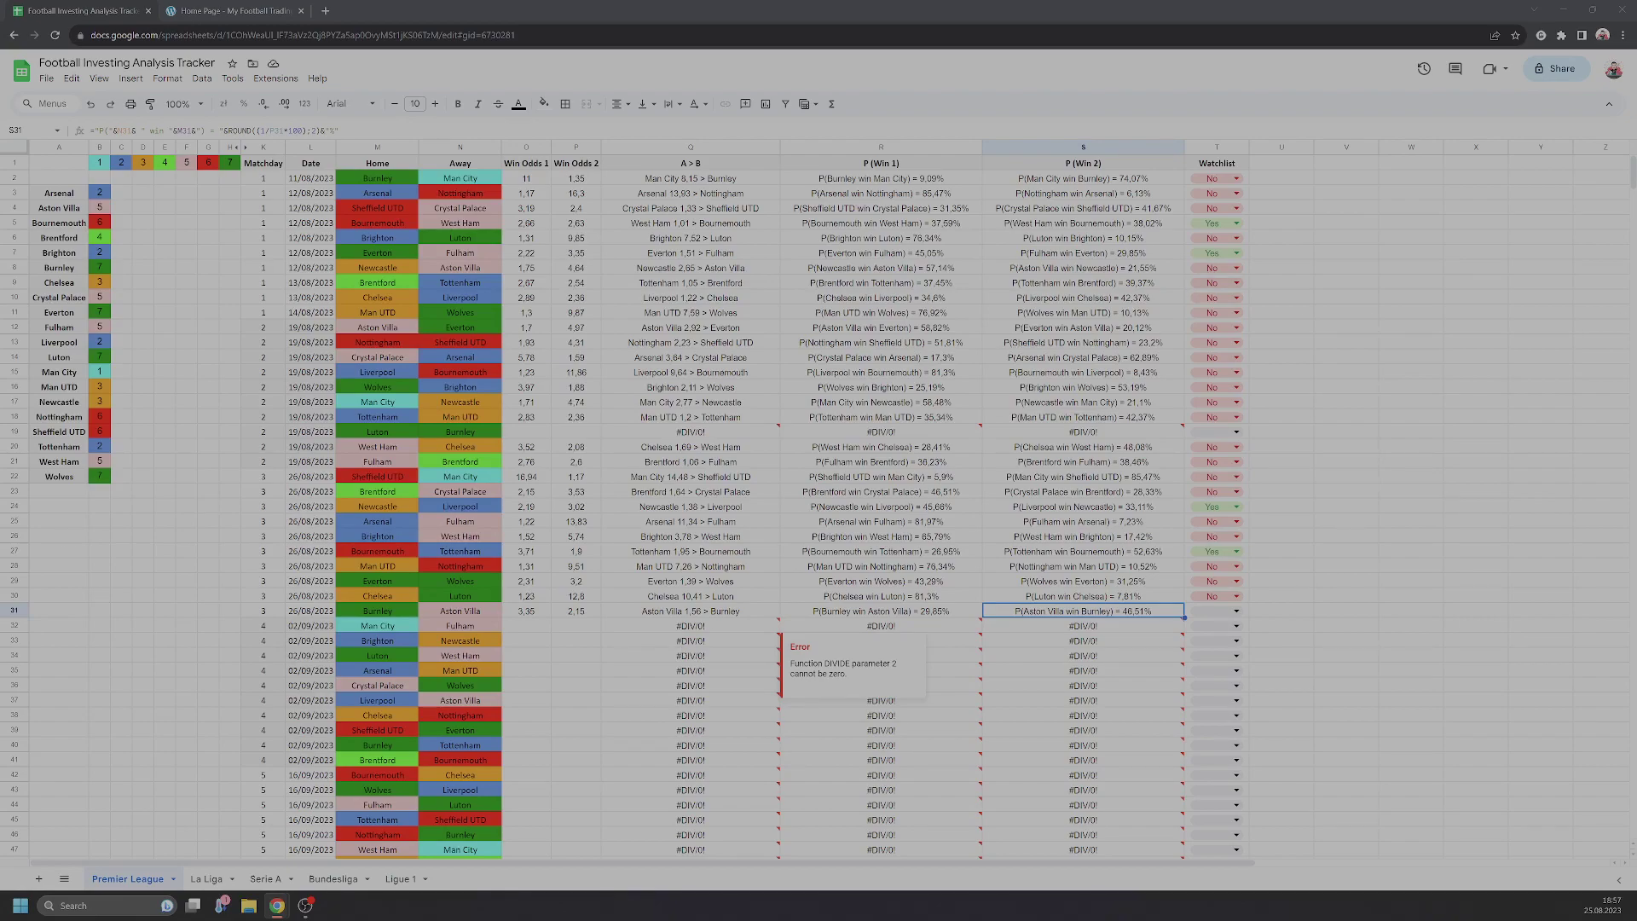
pyautogui.click(1217, 608)
pyautogui.click(1209, 652)
pyautogui.click(1310, 583)
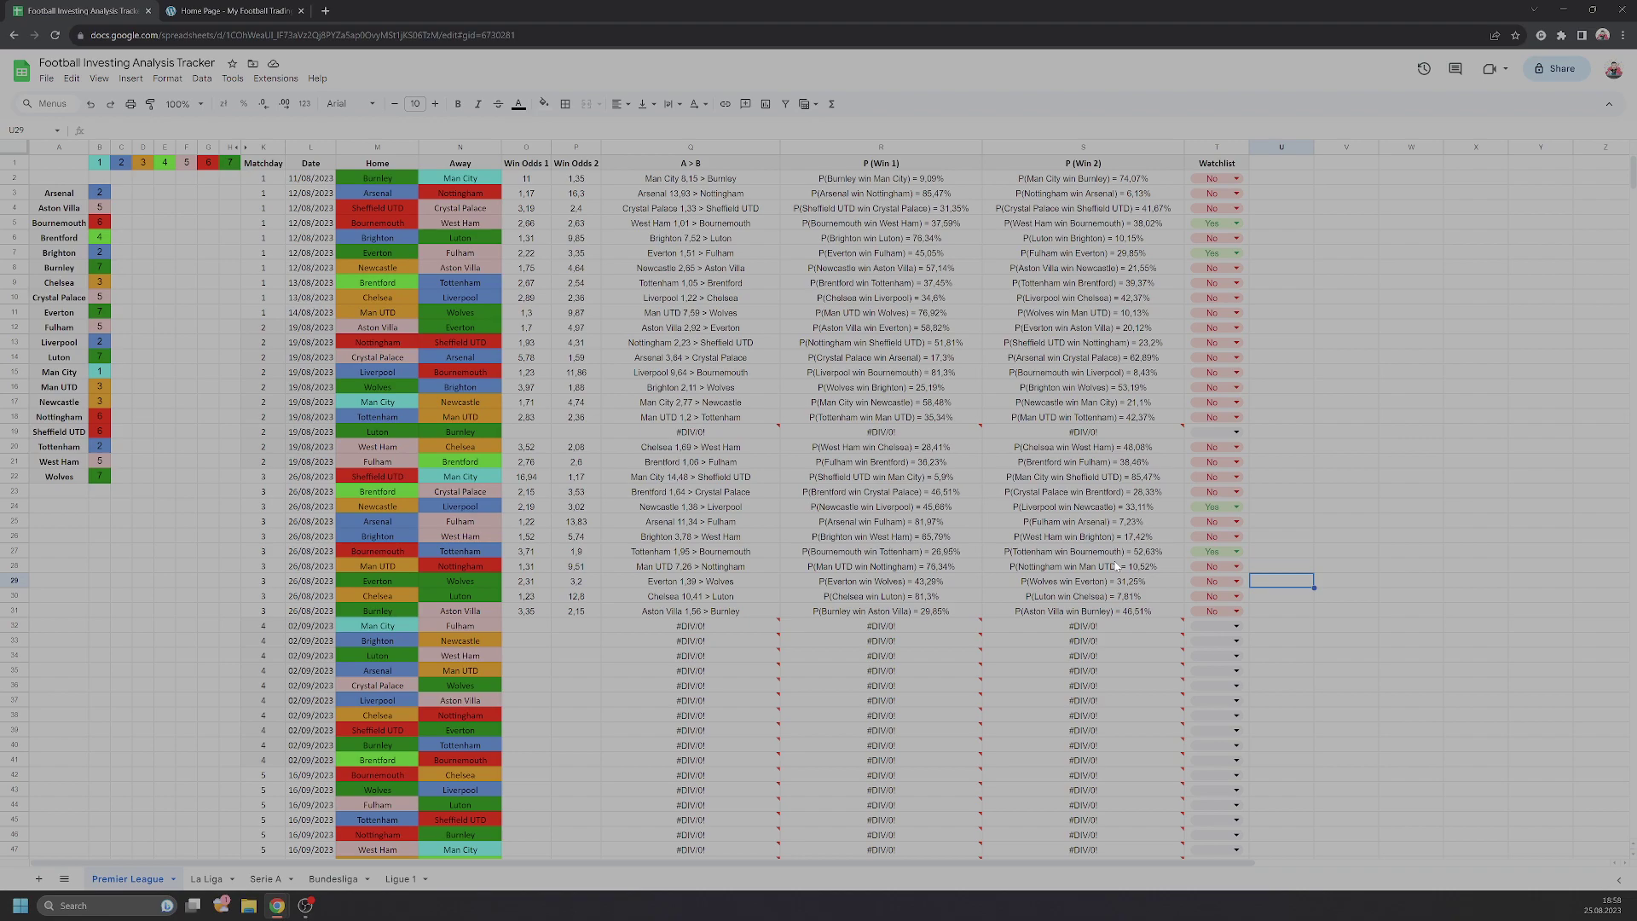
pyautogui.press('Up')
pyautogui.press('Up')
pyautogui.press('Left')
pyautogui.press('Left')
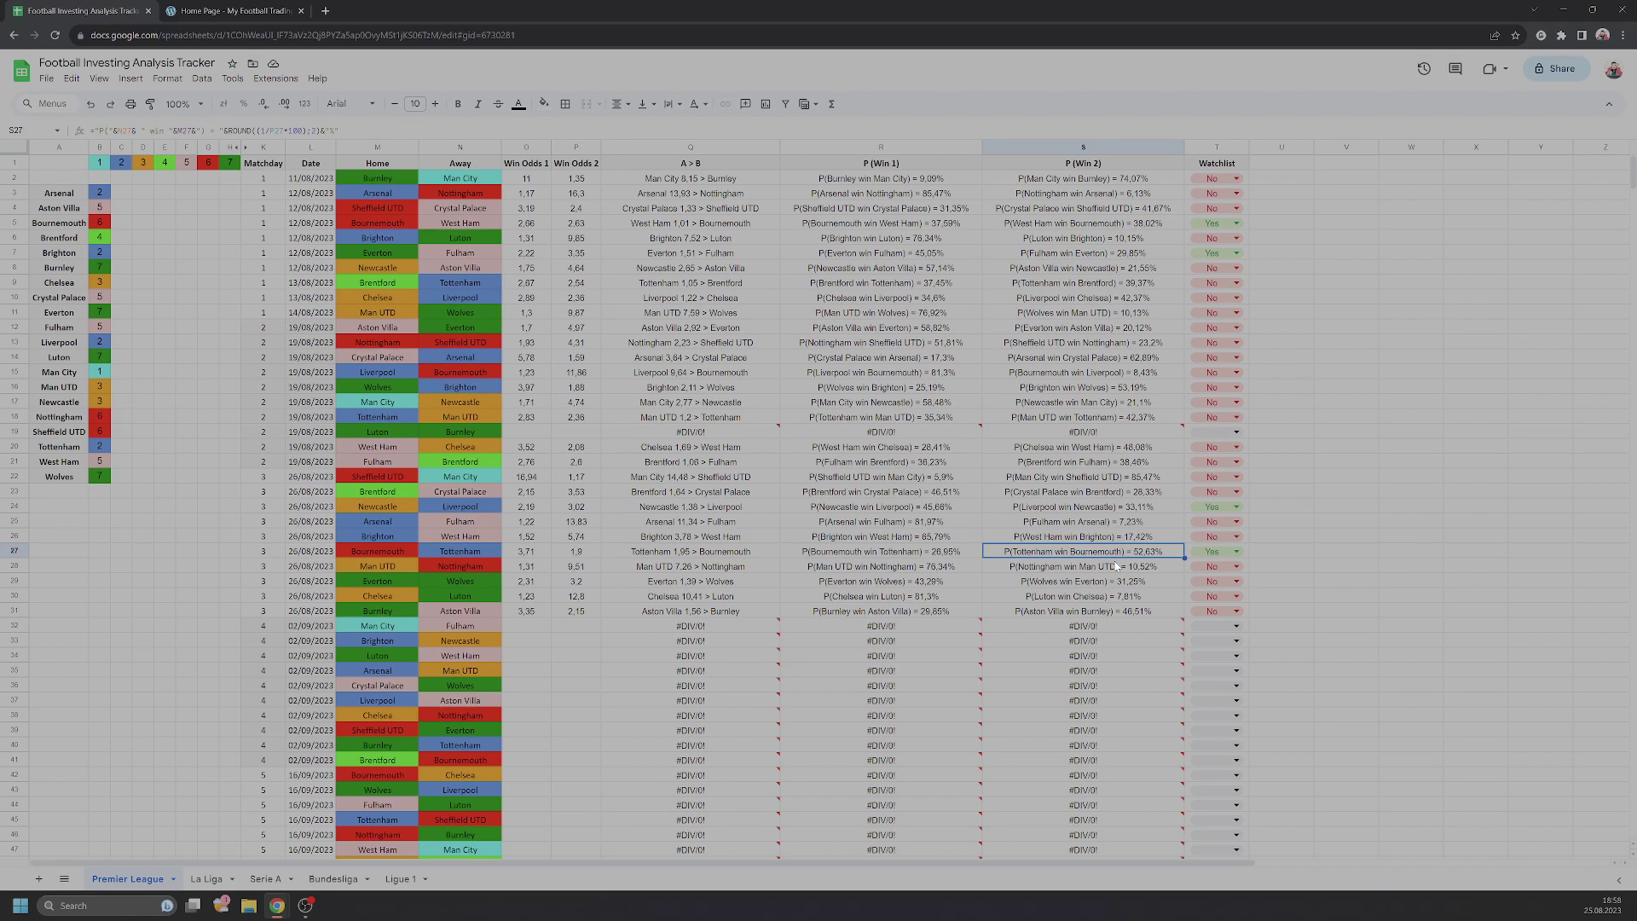
pyautogui.press('Left')
pyautogui.press('Left')
pyautogui.press('Left')
pyautogui.press('Left')
pyautogui.press('Left')
pyautogui.press('Left')
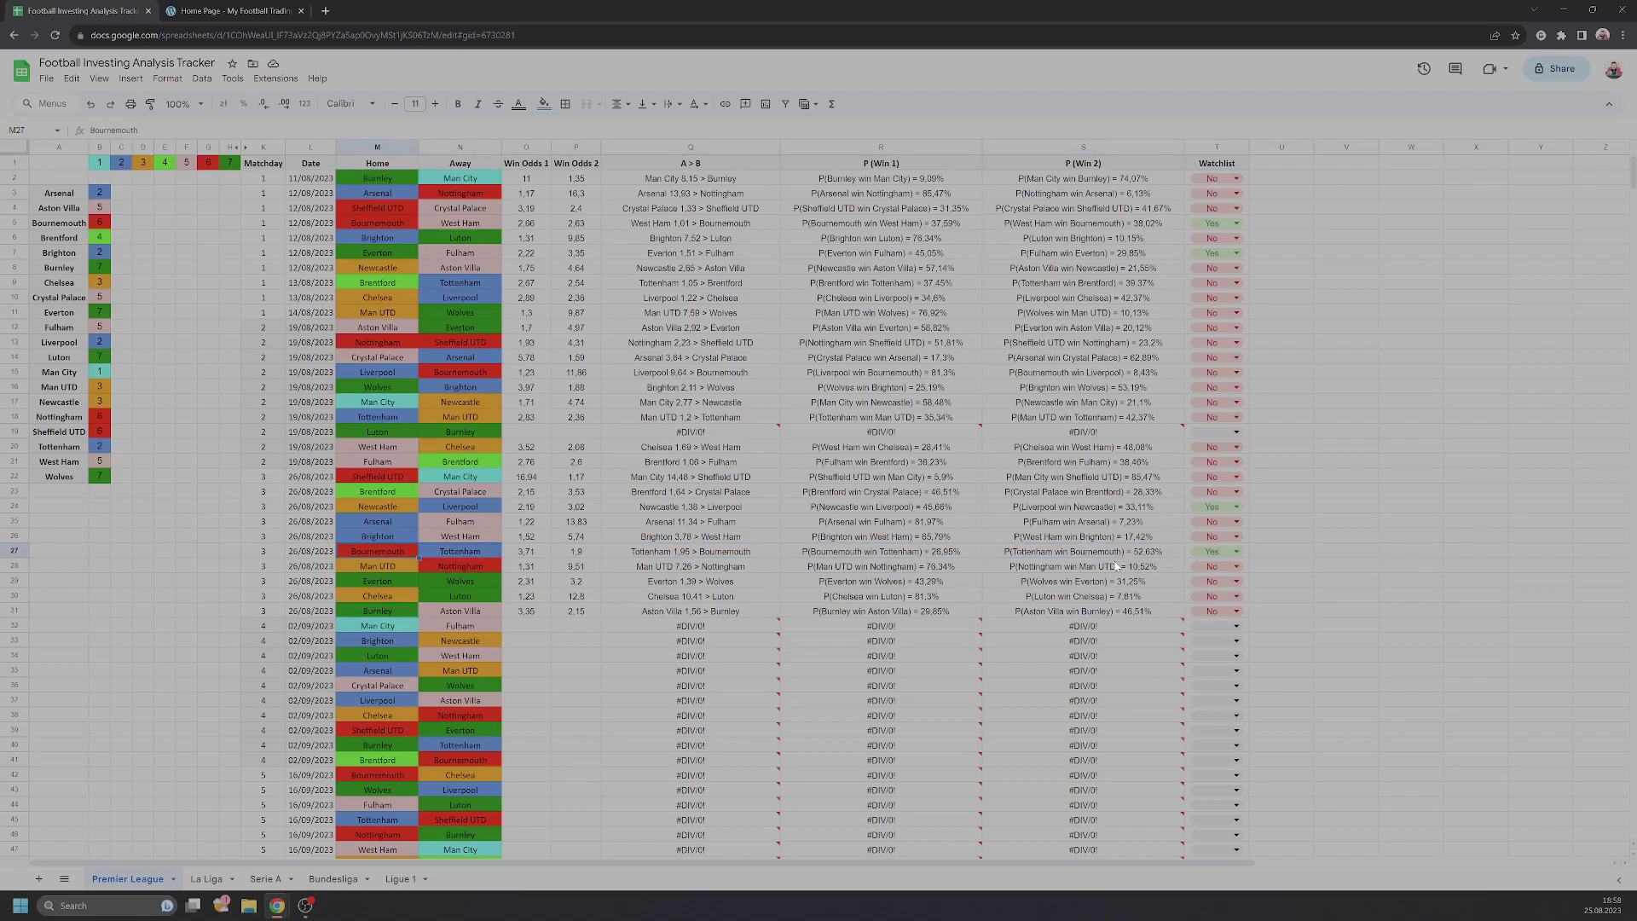
pyautogui.press('Right')
pyautogui.press('Right')
pyautogui.press('Right')
pyautogui.press('Right')
pyautogui.press('Right')
pyautogui.press('Right')
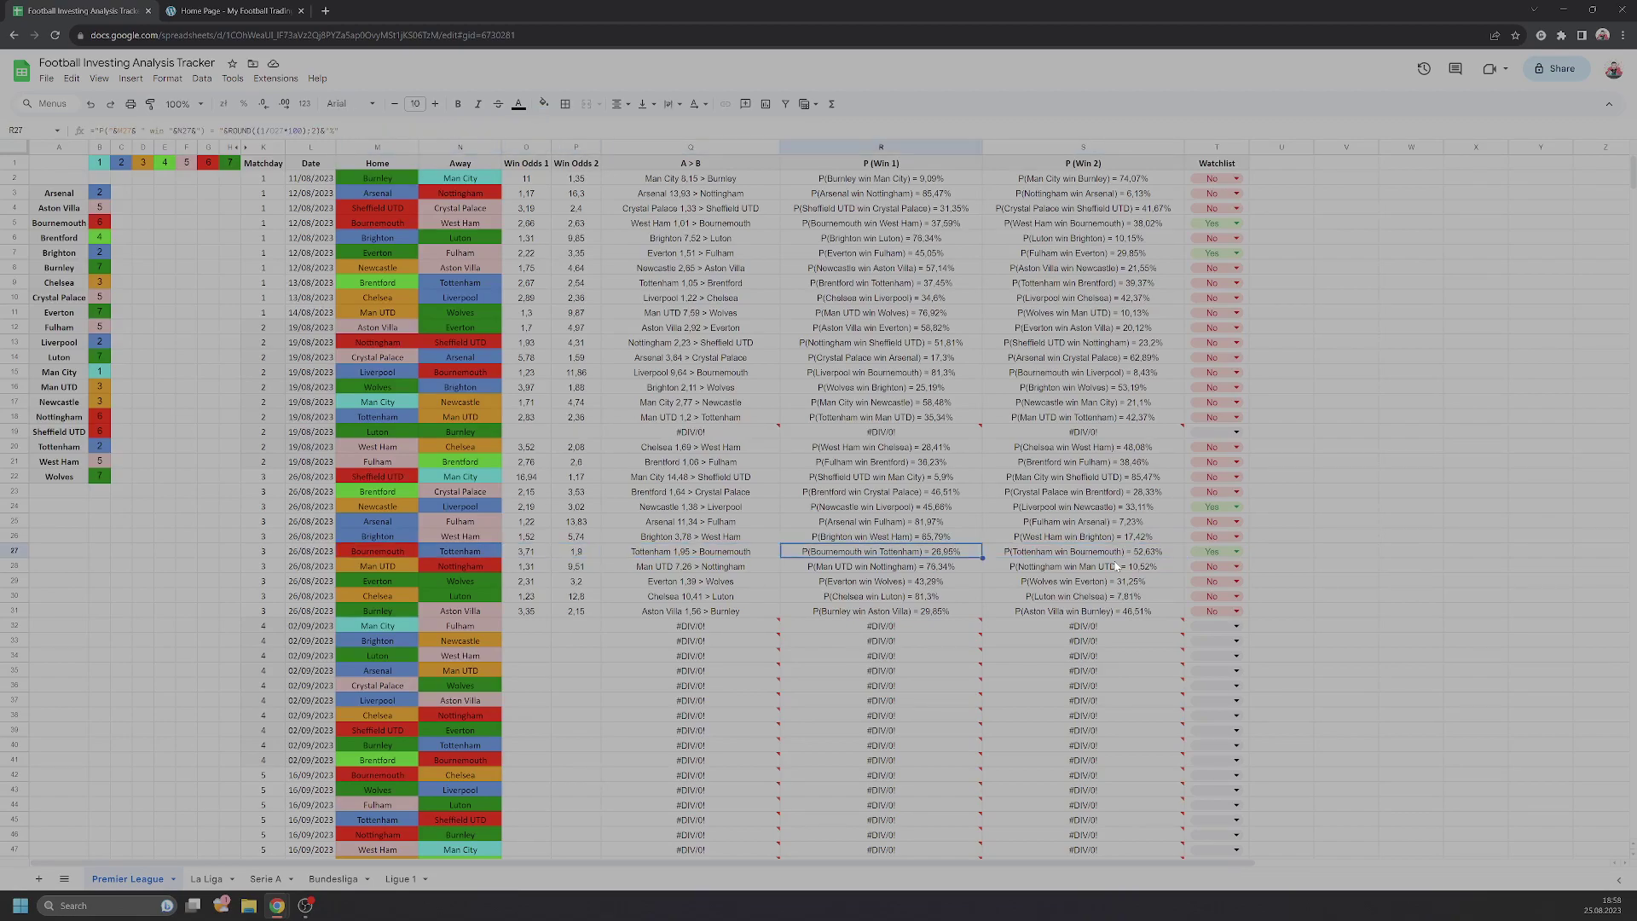